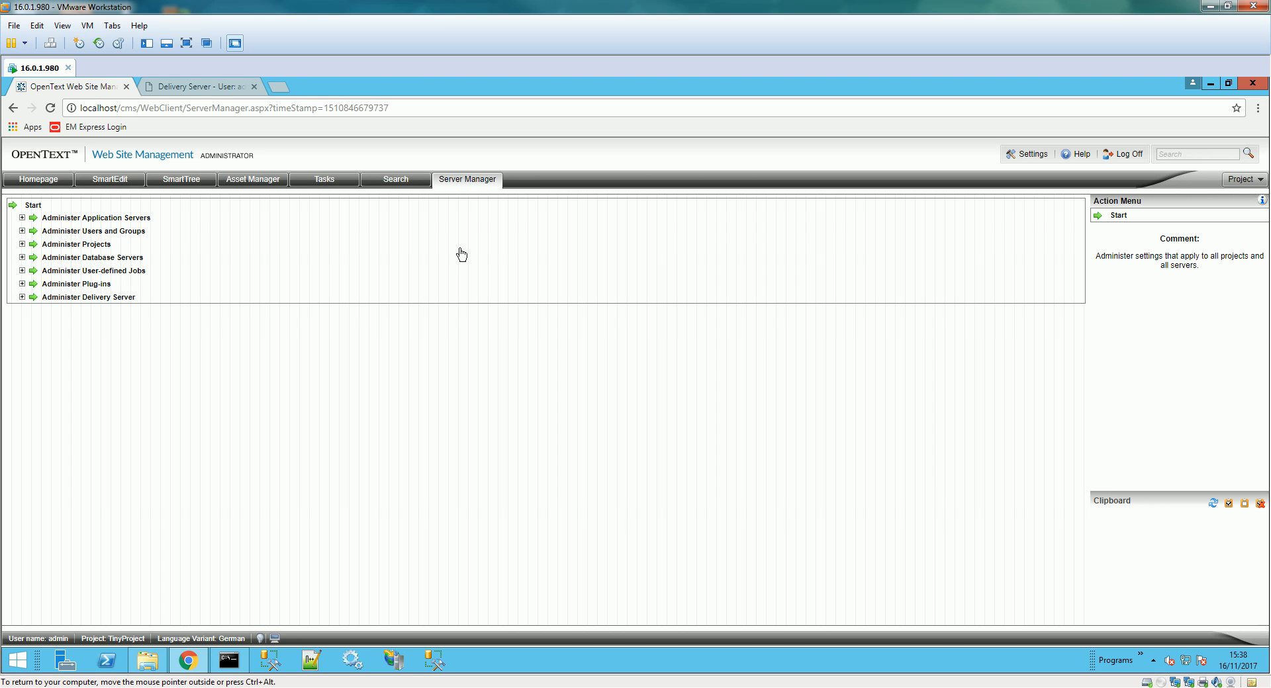
- Open Server Manager's Rules > Attribute Declarations list in Delivery Server, which is still empty
click(193, 89)
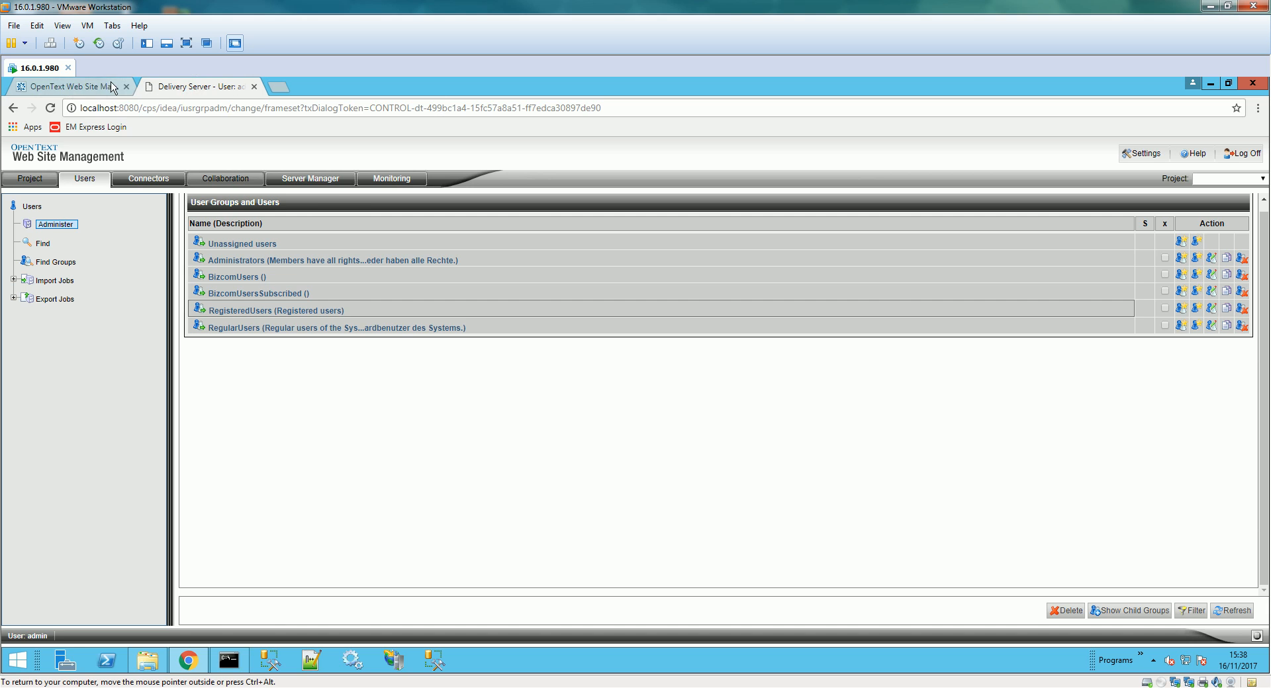
click(313, 180)
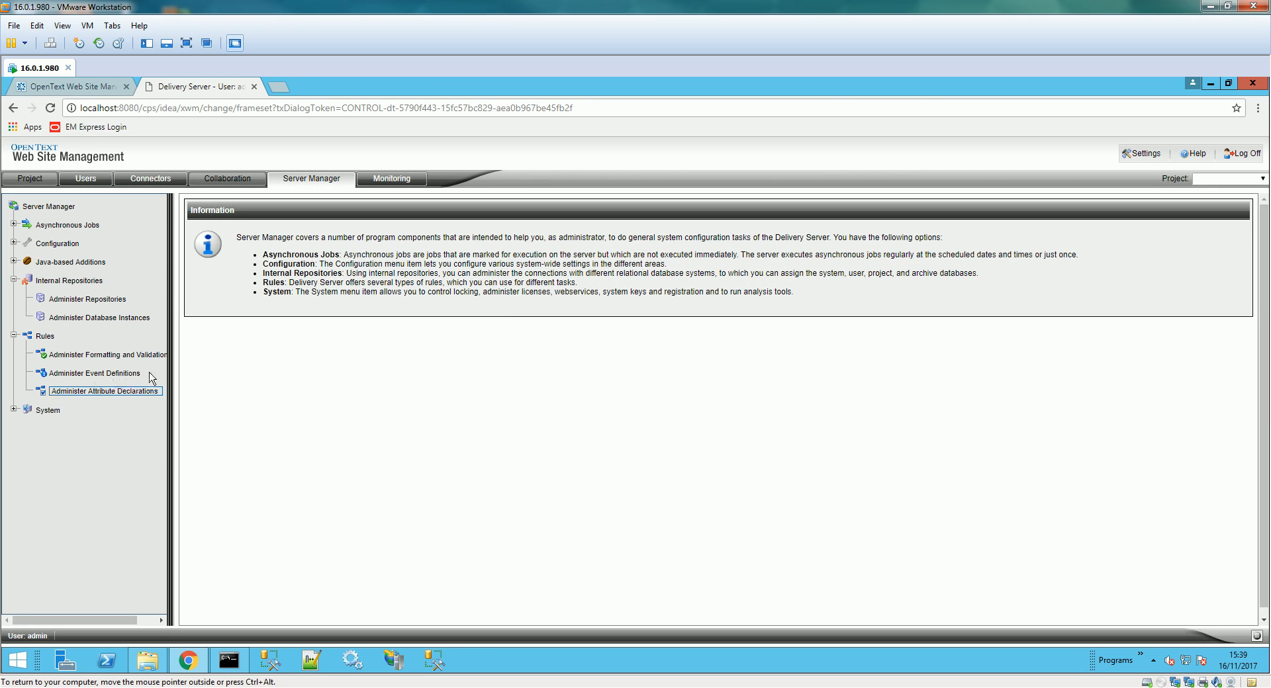
click(45, 336)
click(46, 336)
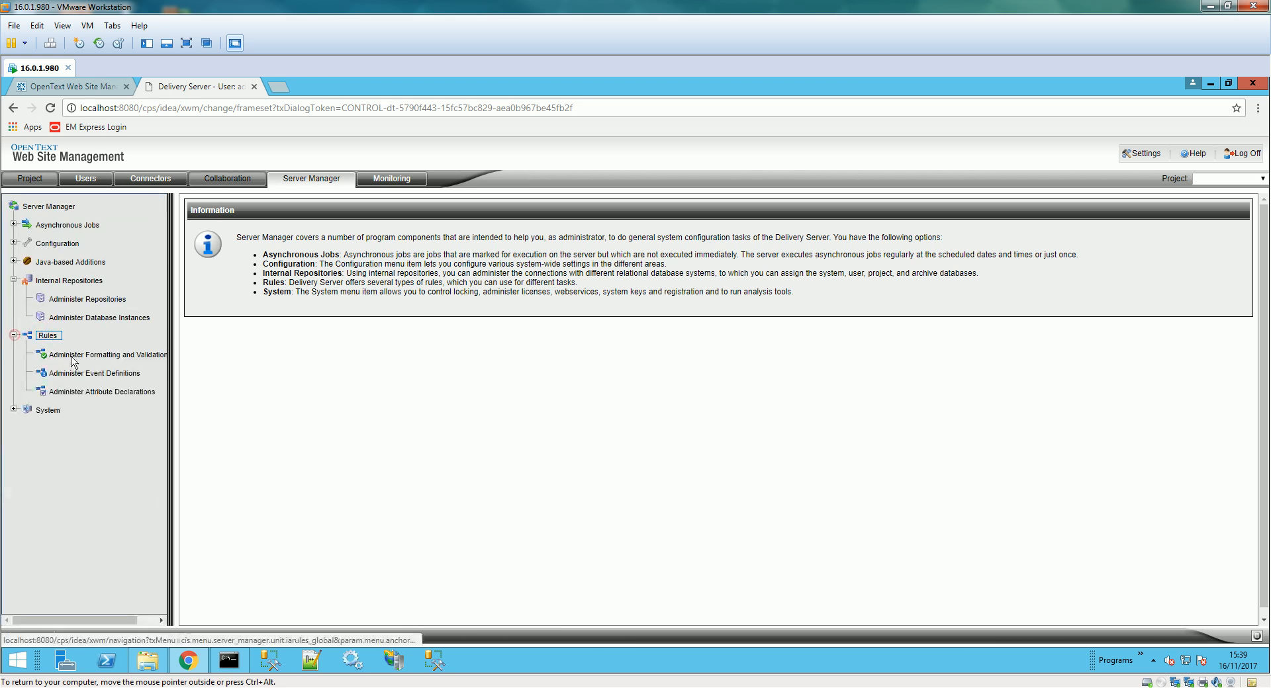
click(97, 392)
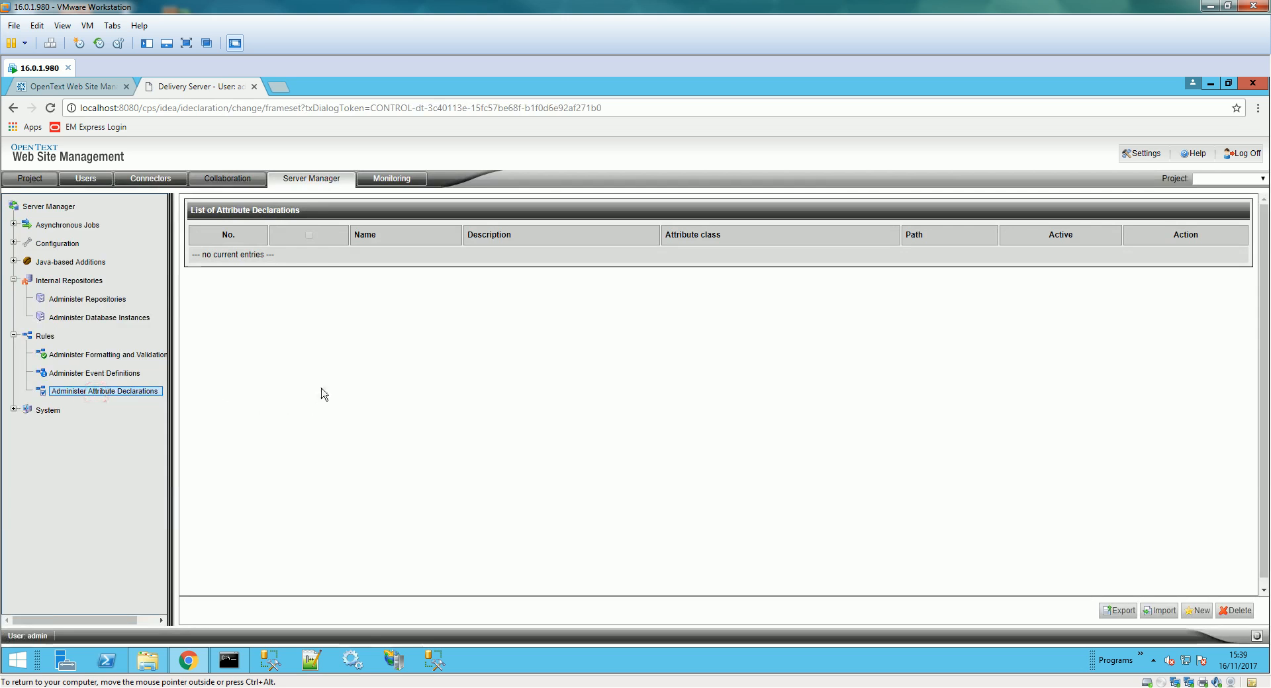
- Create a new attribute declaration named UserCons with class User attribute
click(1197, 611)
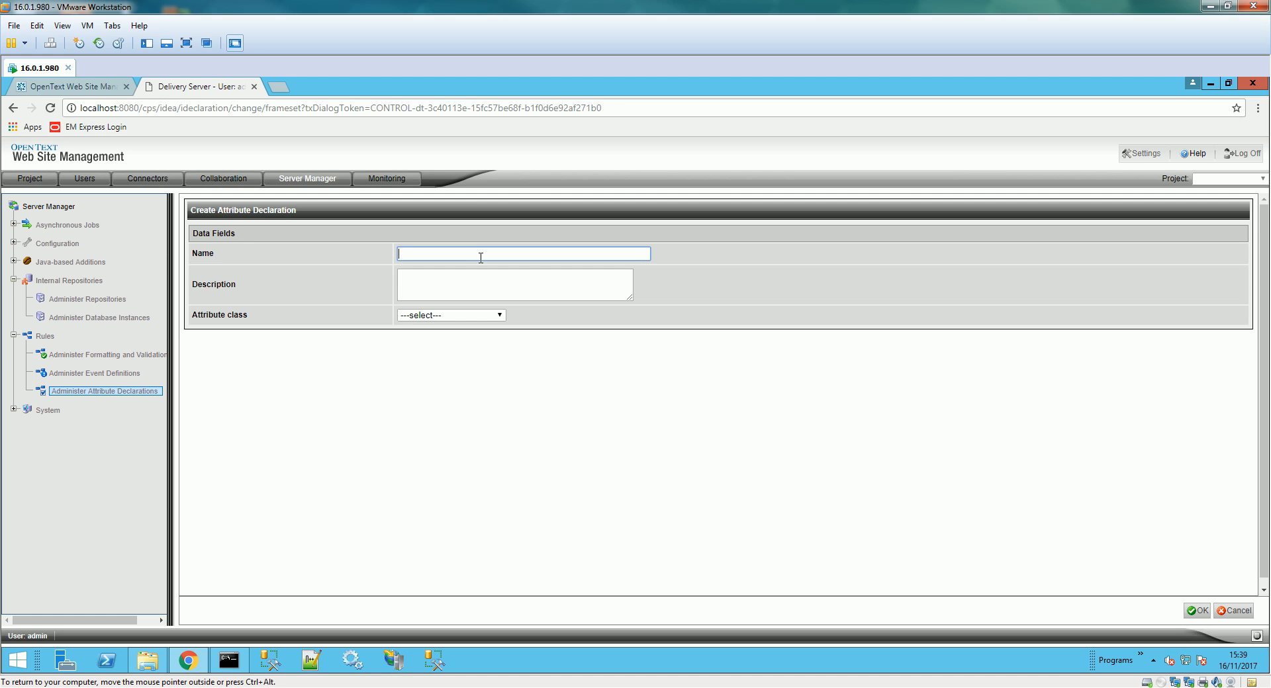
text(U)
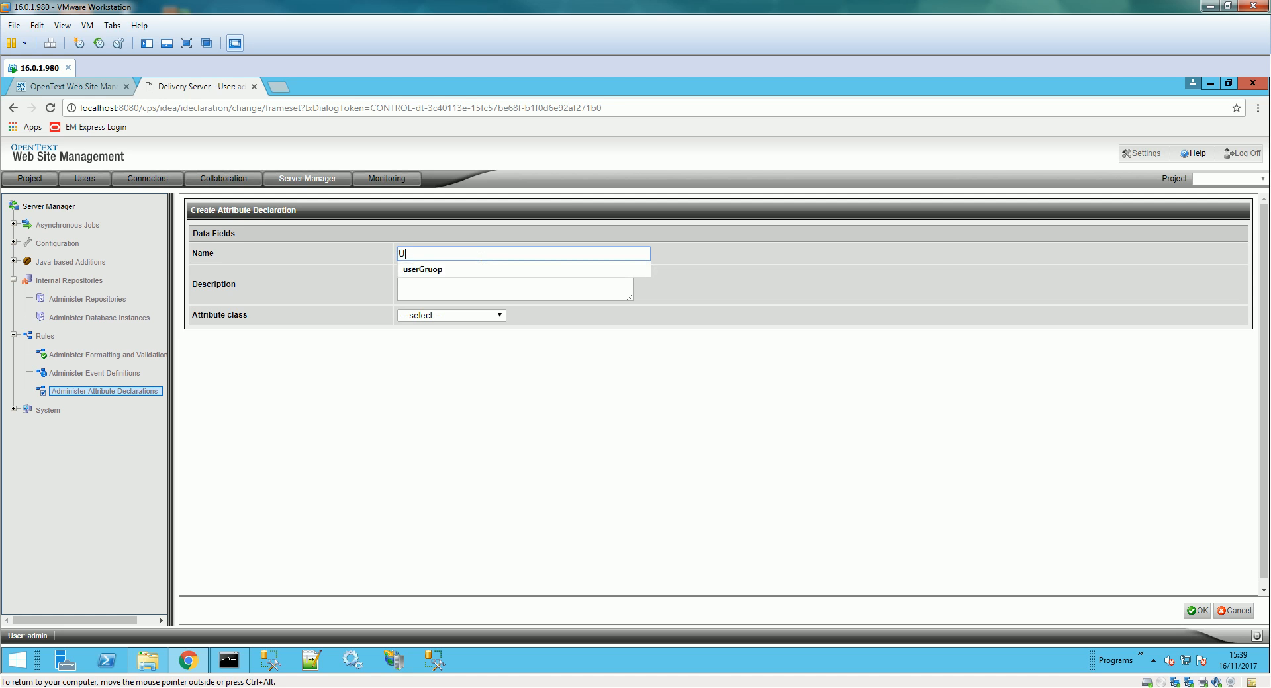
text(serCons)
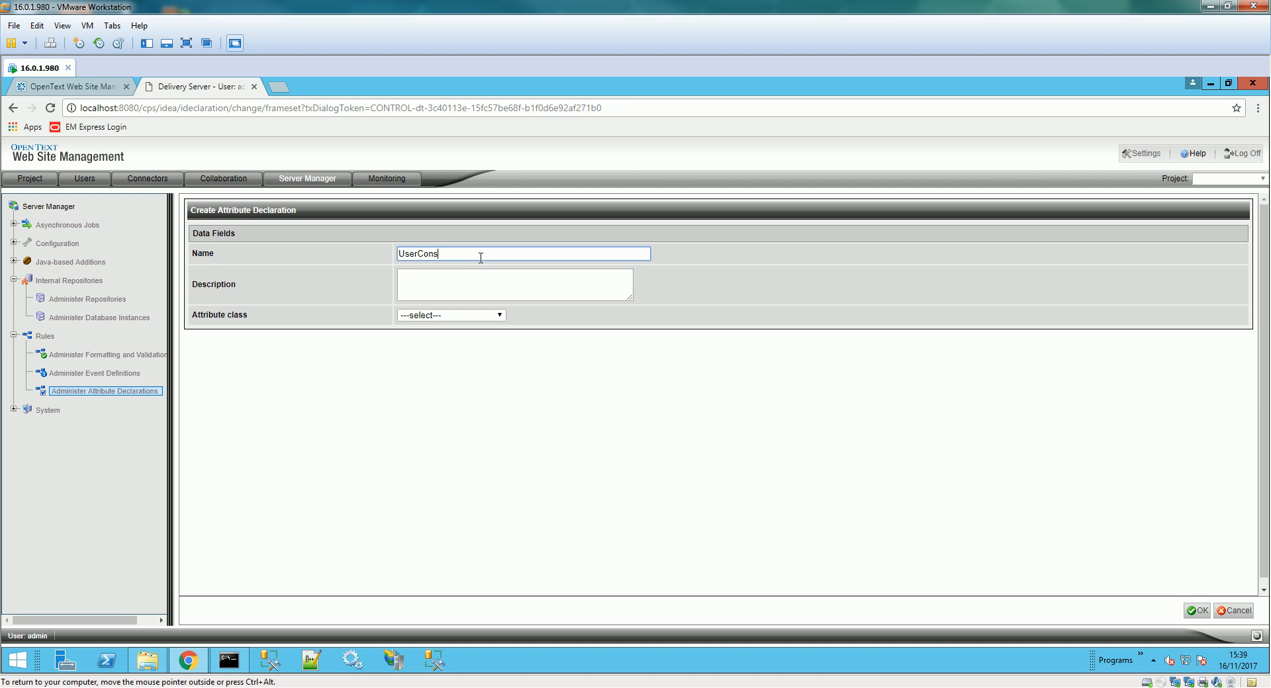
click(461, 320)
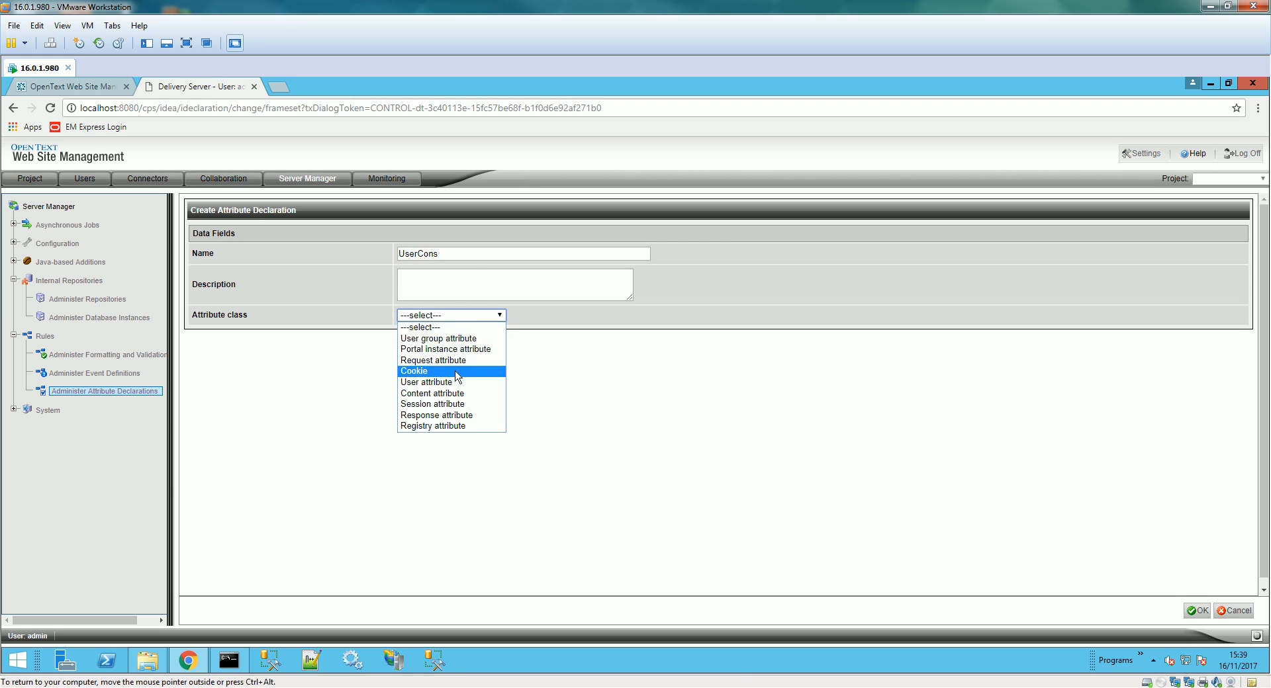
click(437, 384)
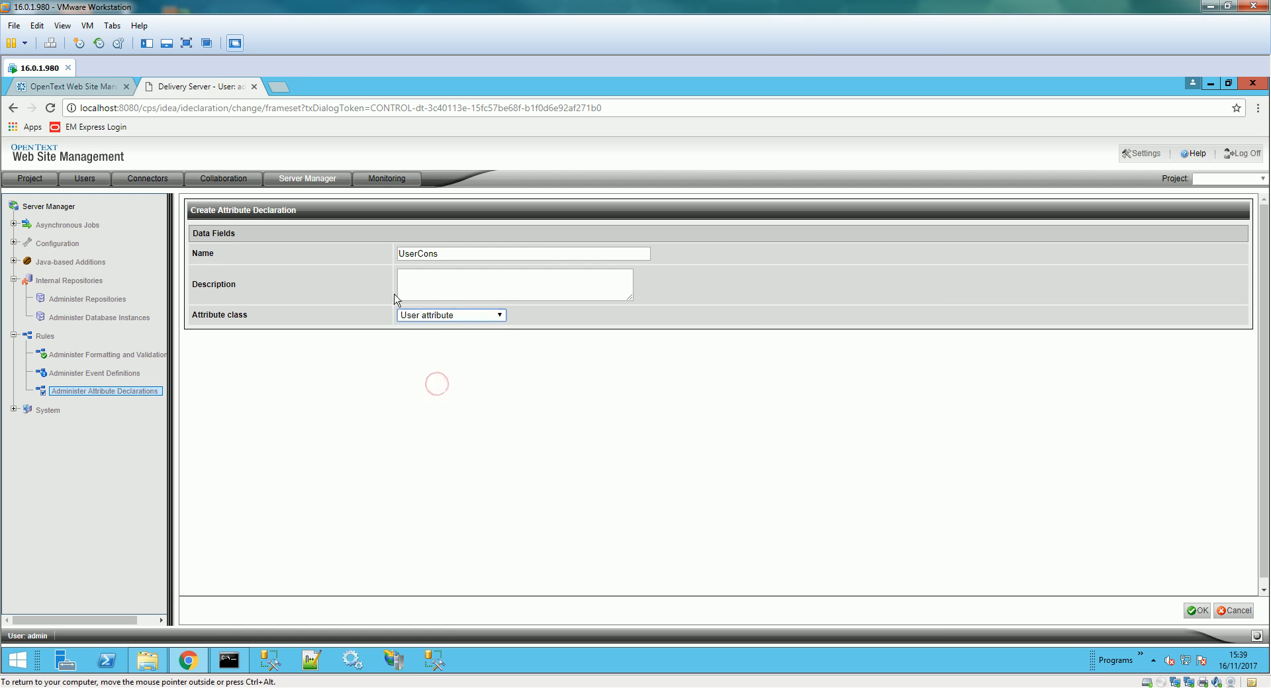
click(1199, 610)
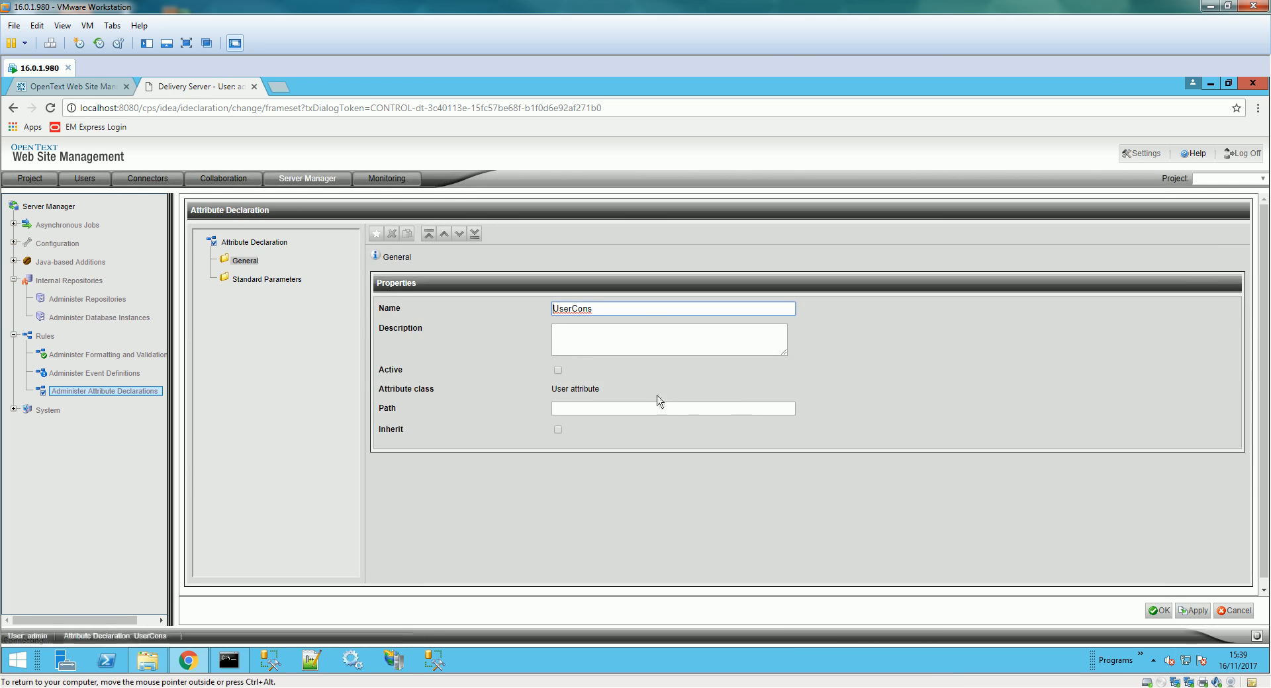
- Set the UserCons path to rde-groups, mark it active, and save it
click(645, 409)
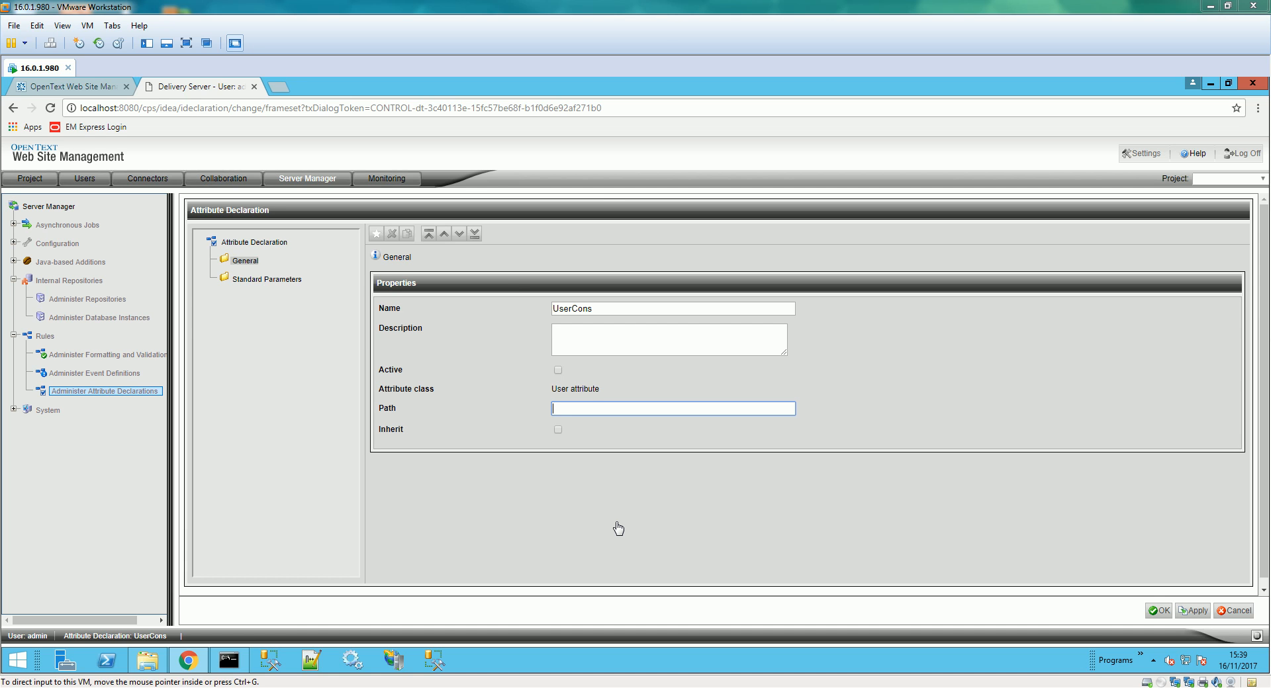
click(586, 407)
text(rde-groups)
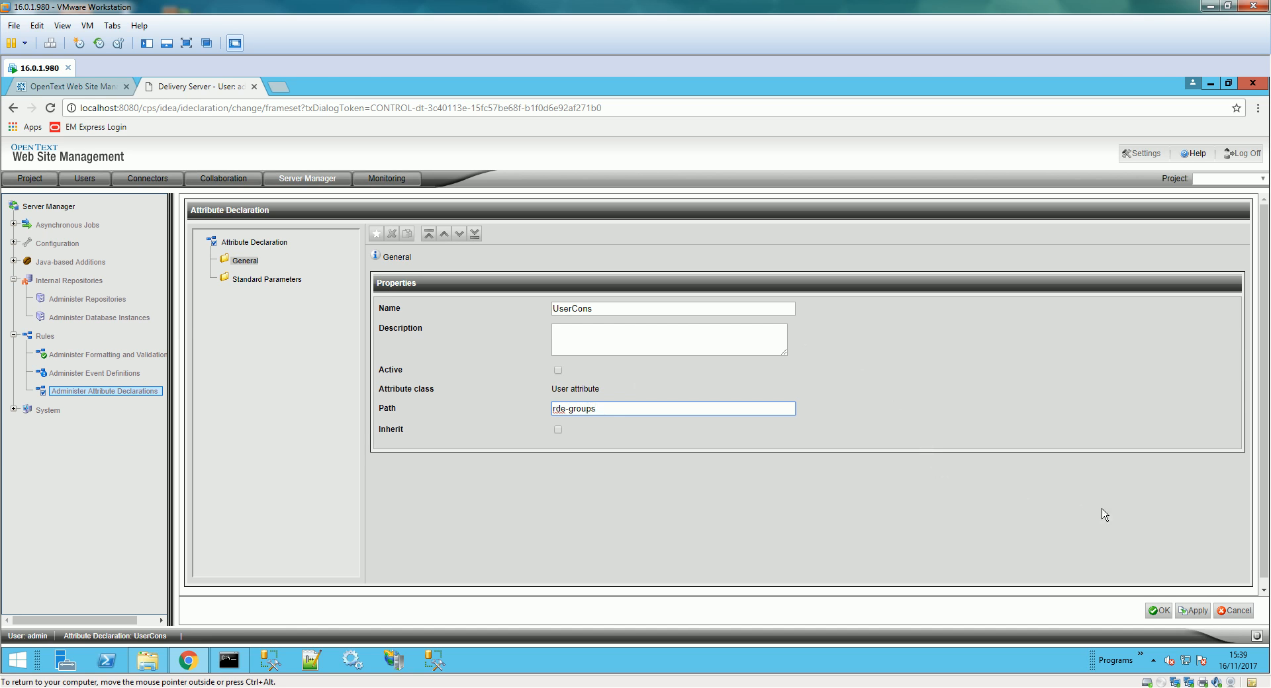
click(557, 370)
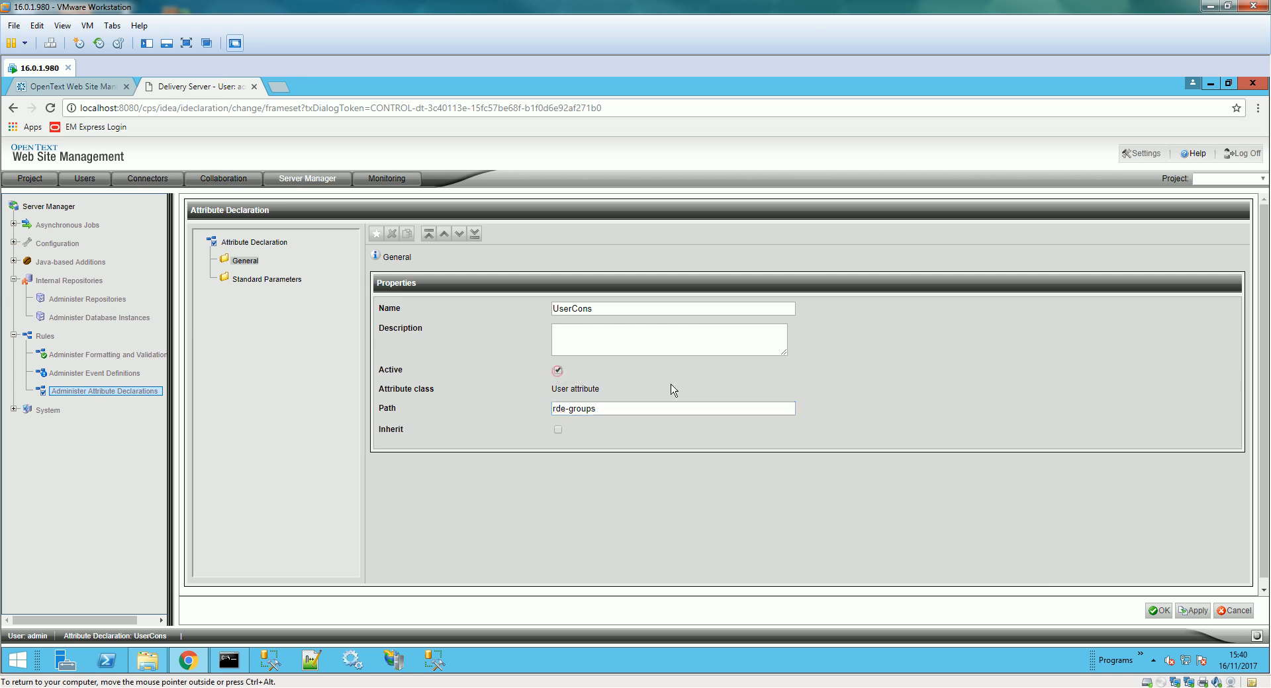
click(1158, 610)
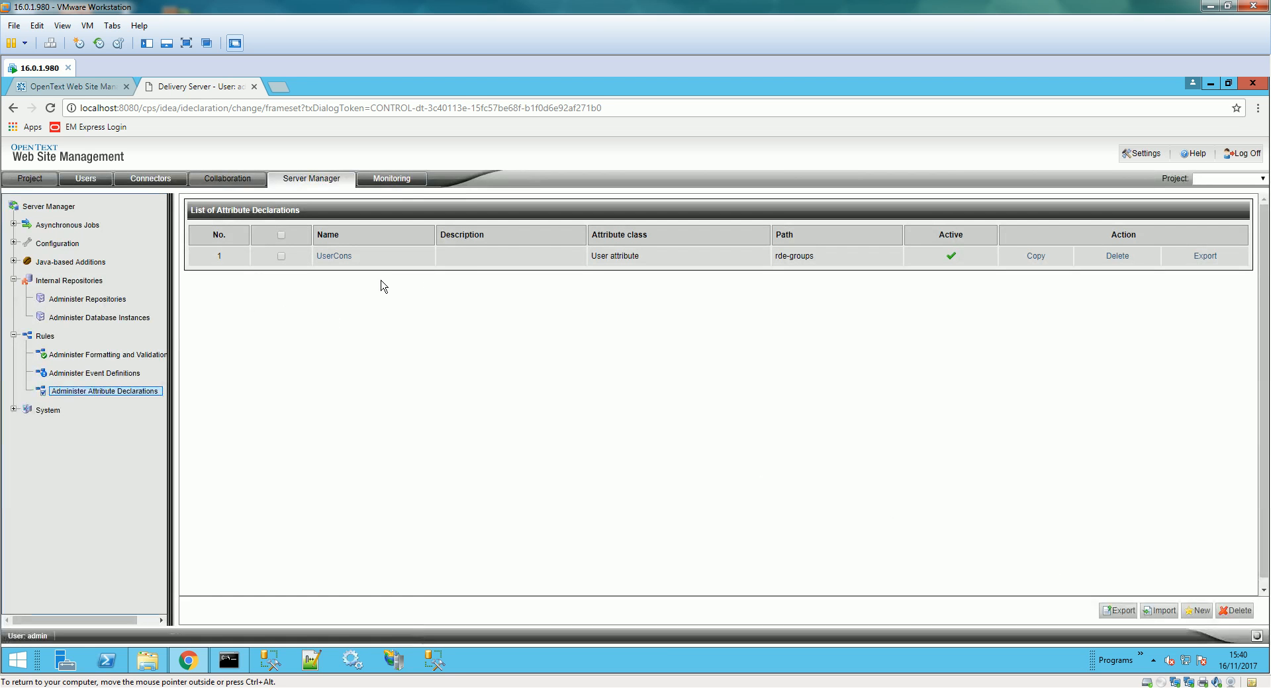
- Create a new attribute declaration named UserGroup with class User group attribute
drag(652, 256, 589, 258)
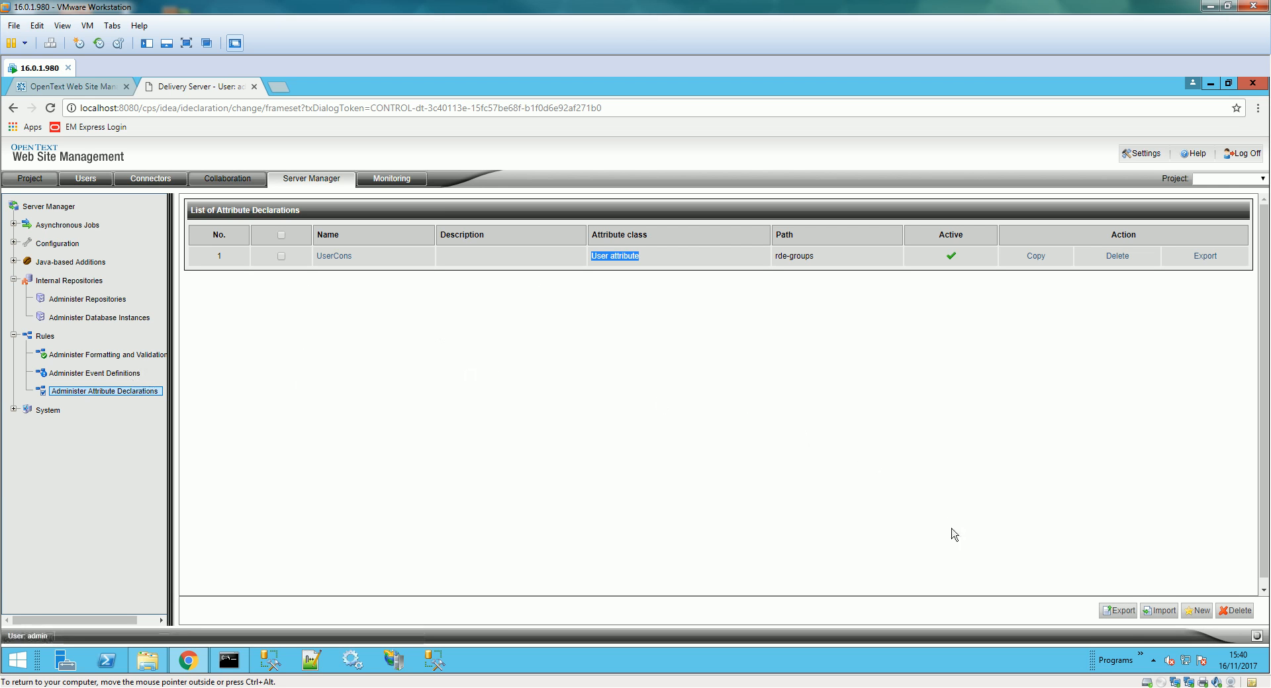
click(1197, 610)
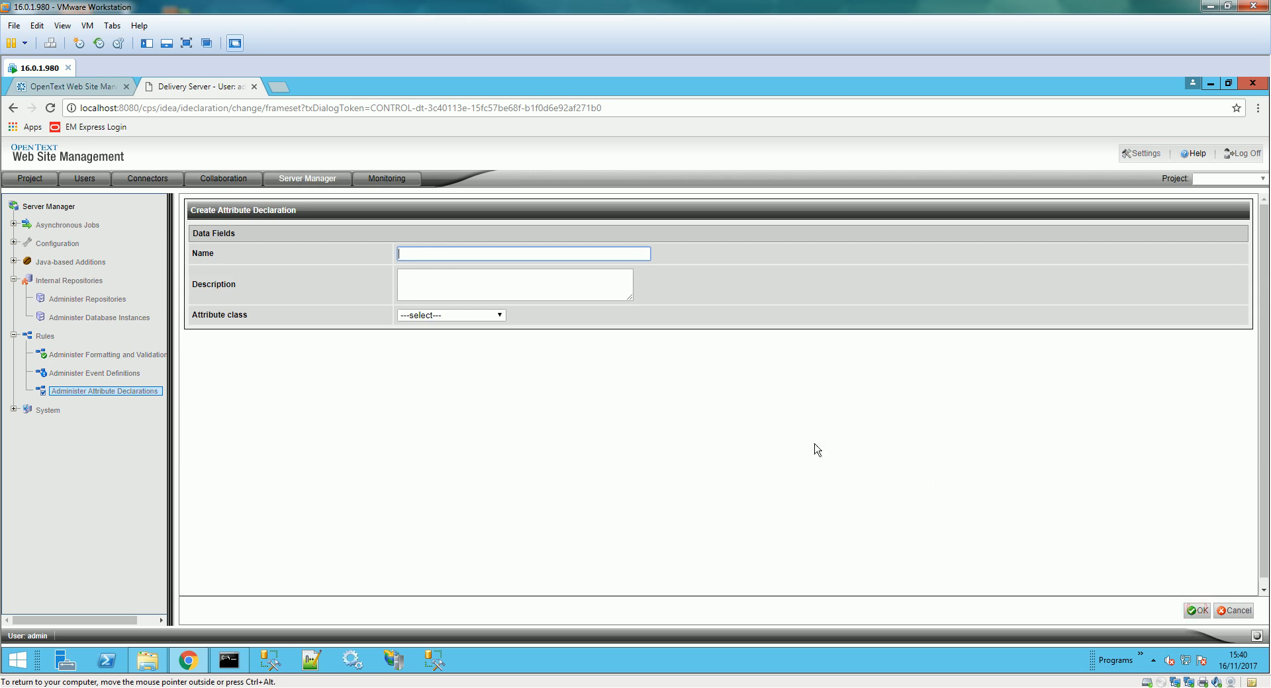
text(UserGroup)
click(473, 315)
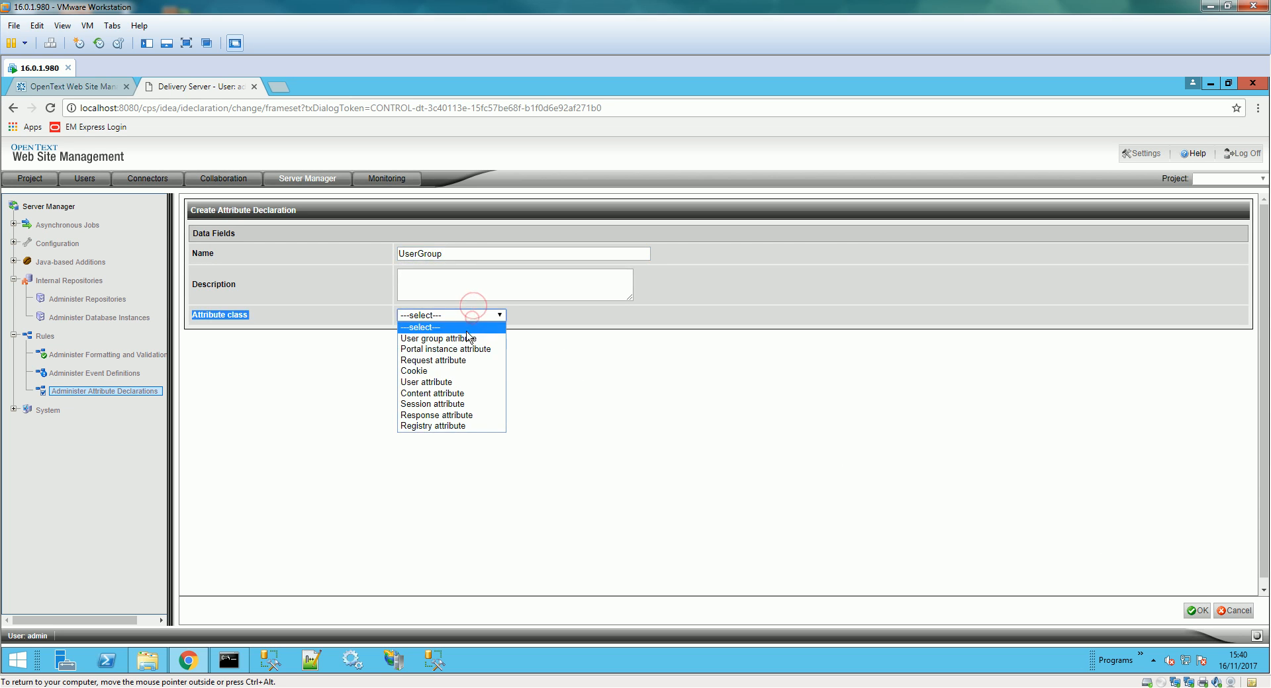
click(468, 338)
click(1197, 613)
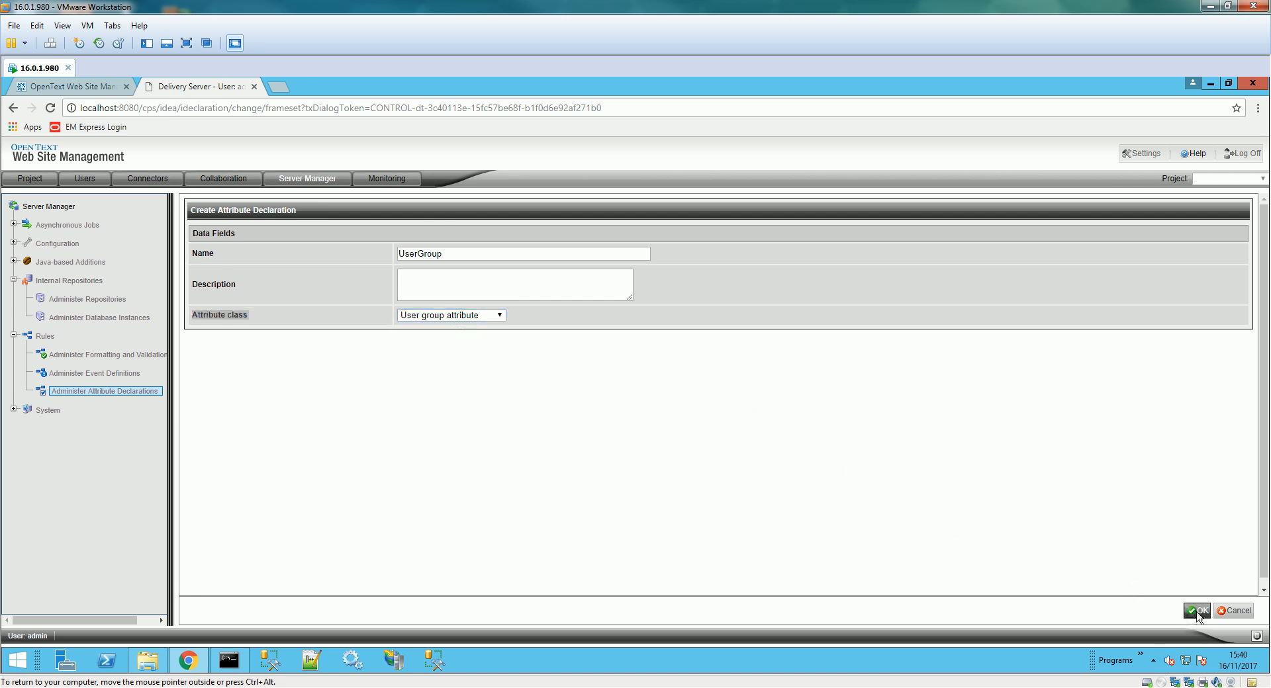
- Set the UserGroup path to user:rde-groups, mark it active, and save it
click(664, 409)
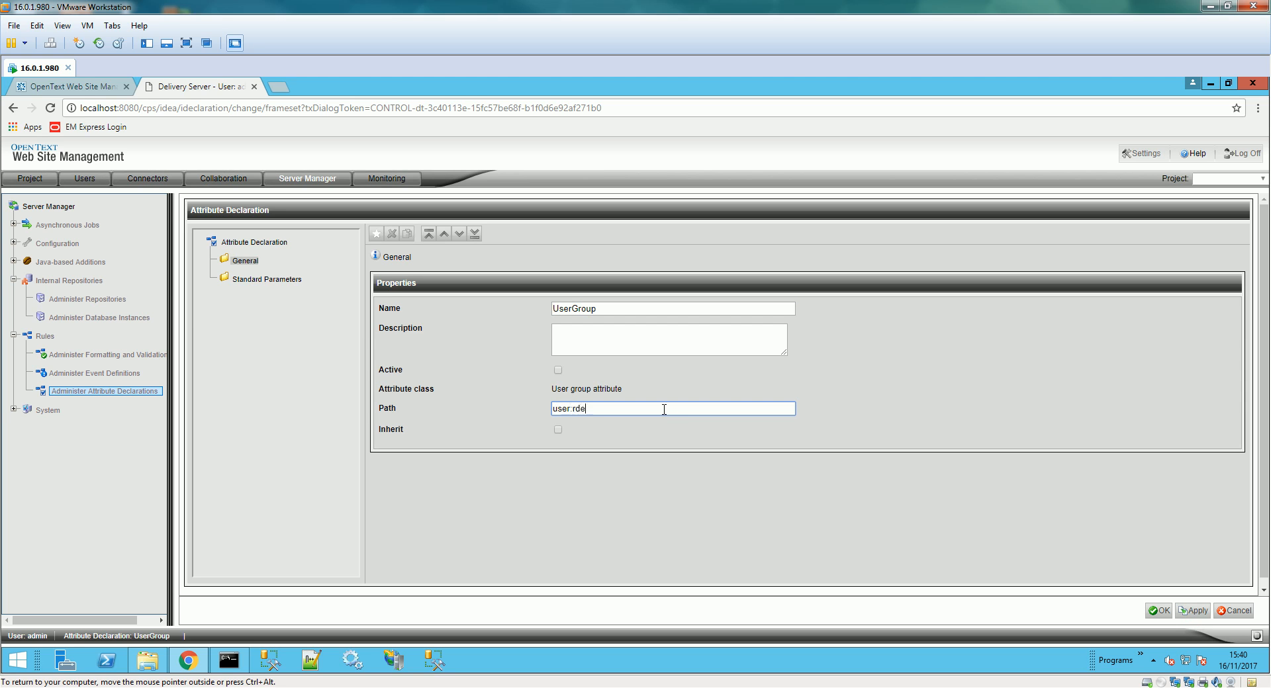
text(-groups)
click(558, 370)
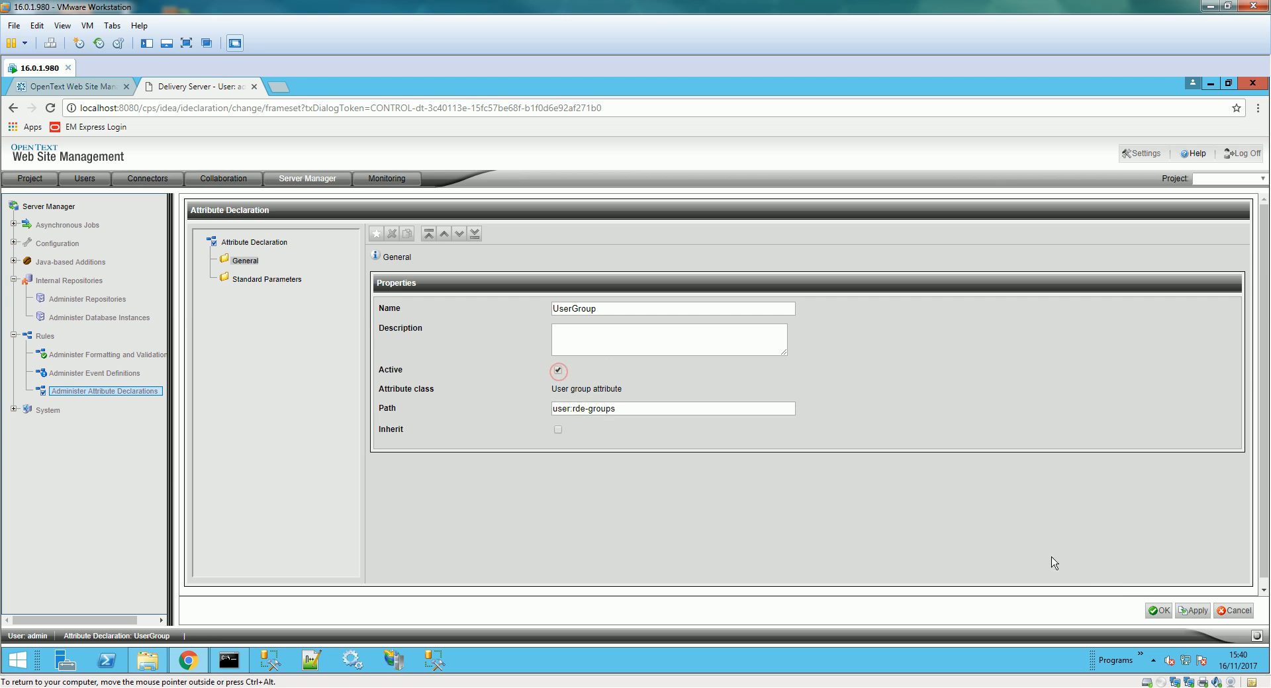
click(1163, 610)
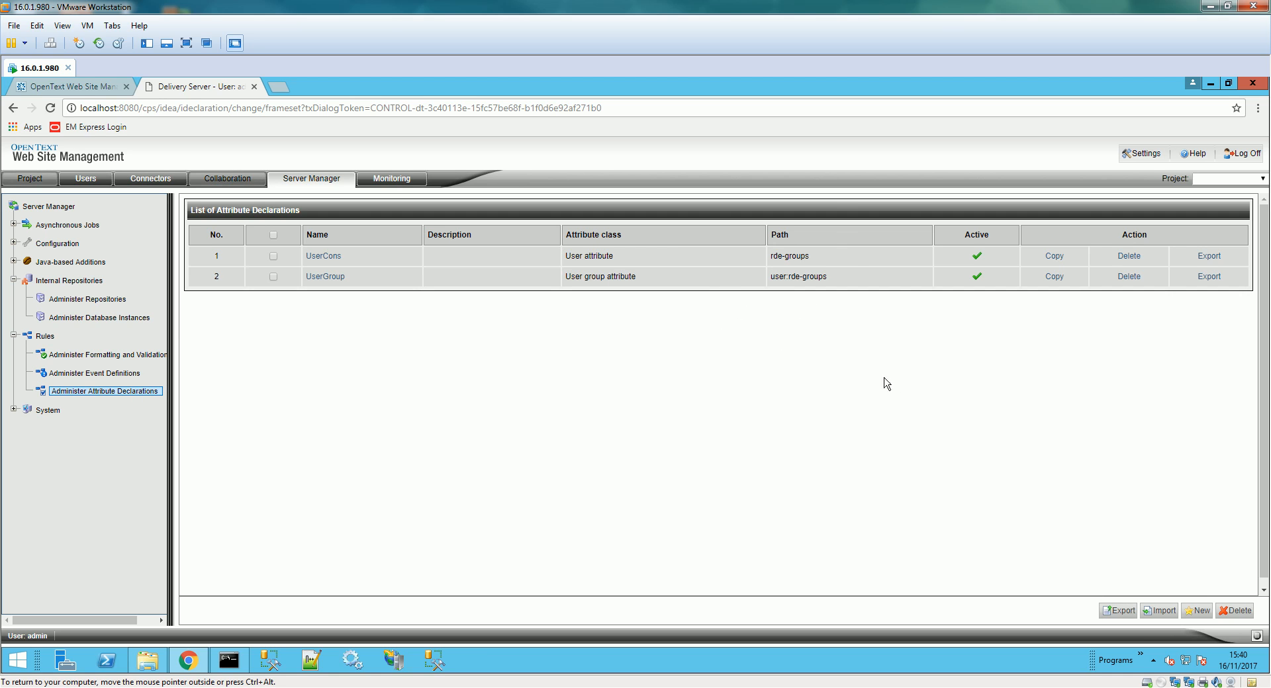
drag(821, 258, 772, 260)
- Create the MyTestGroup user group in the Users area and refresh the group list
click(90, 183)
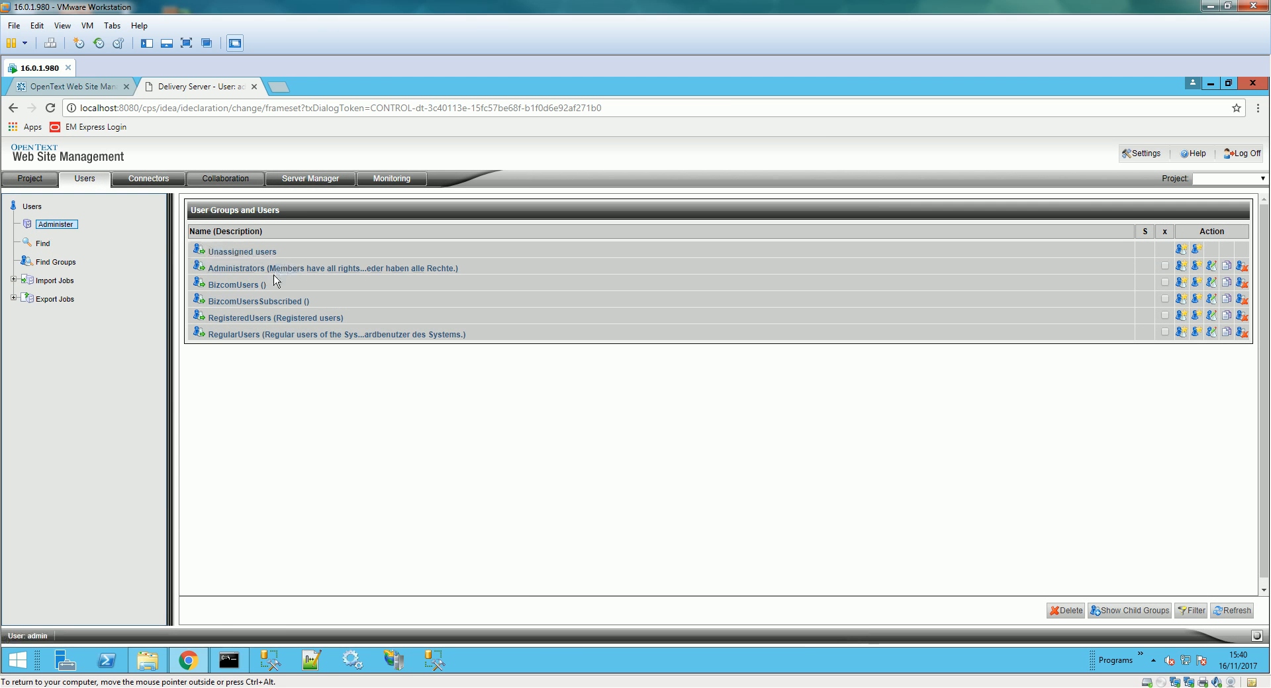
click(1185, 252)
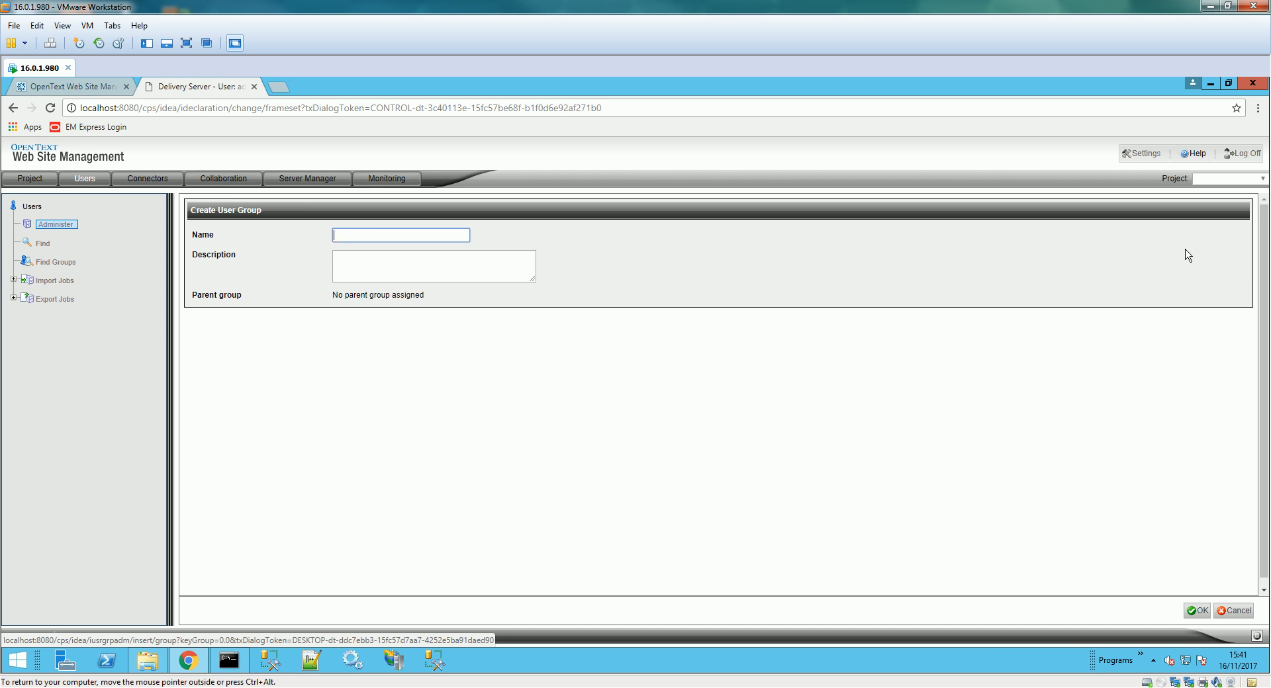
text(MyTestGroup)
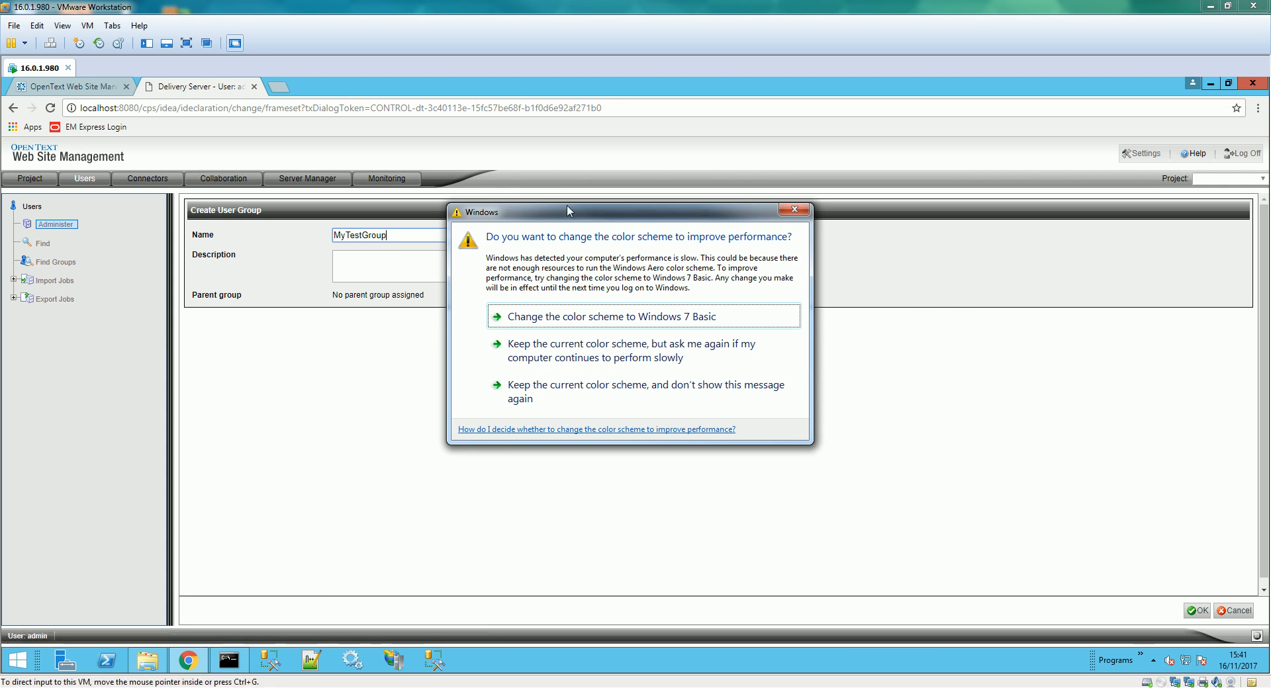
click(798, 211)
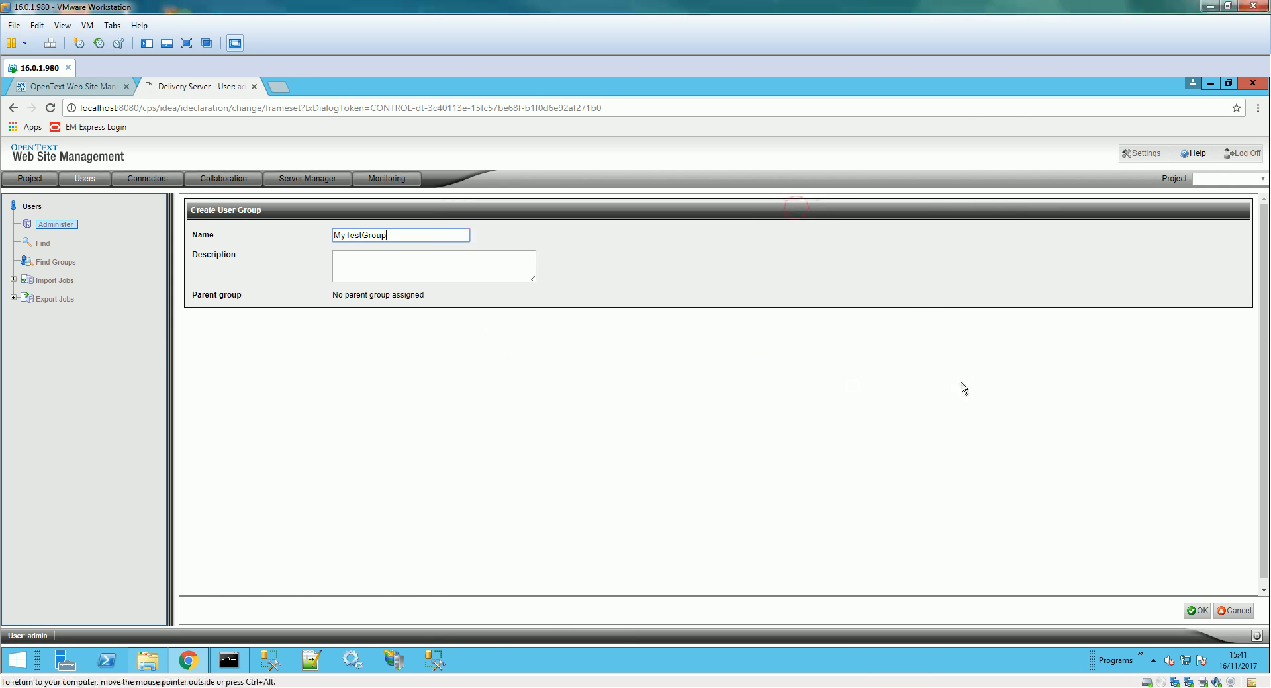
click(1203, 609)
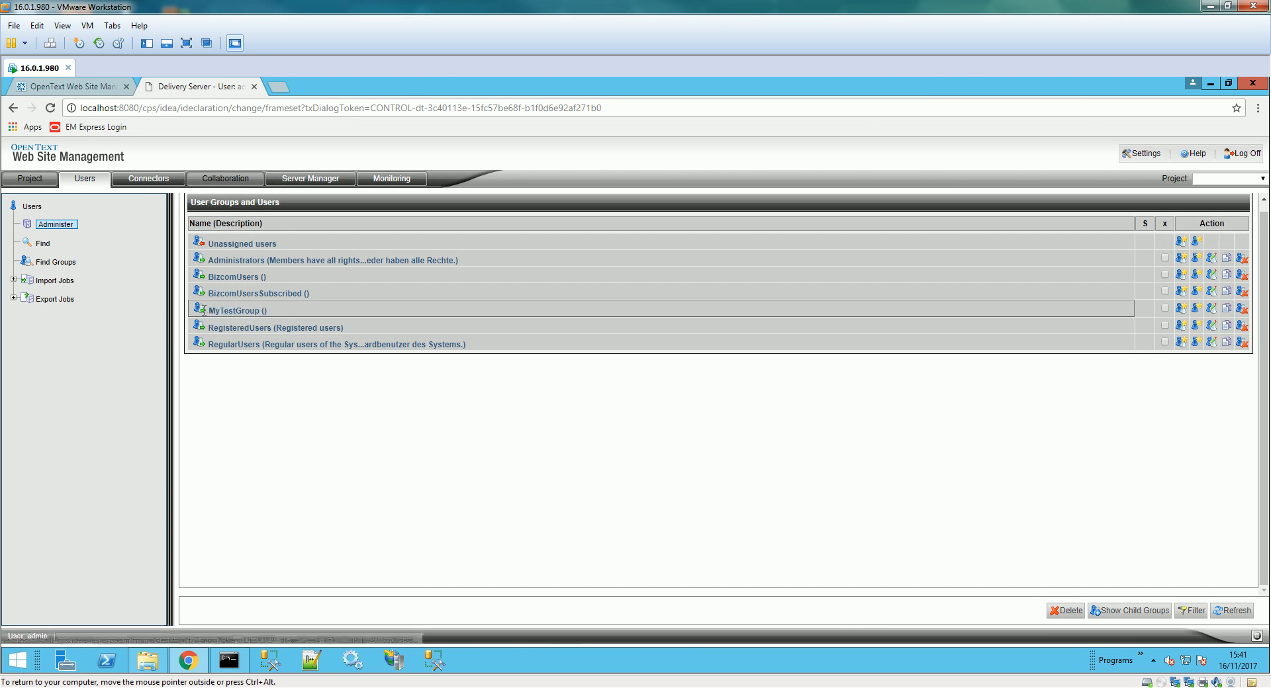
click(251, 311)
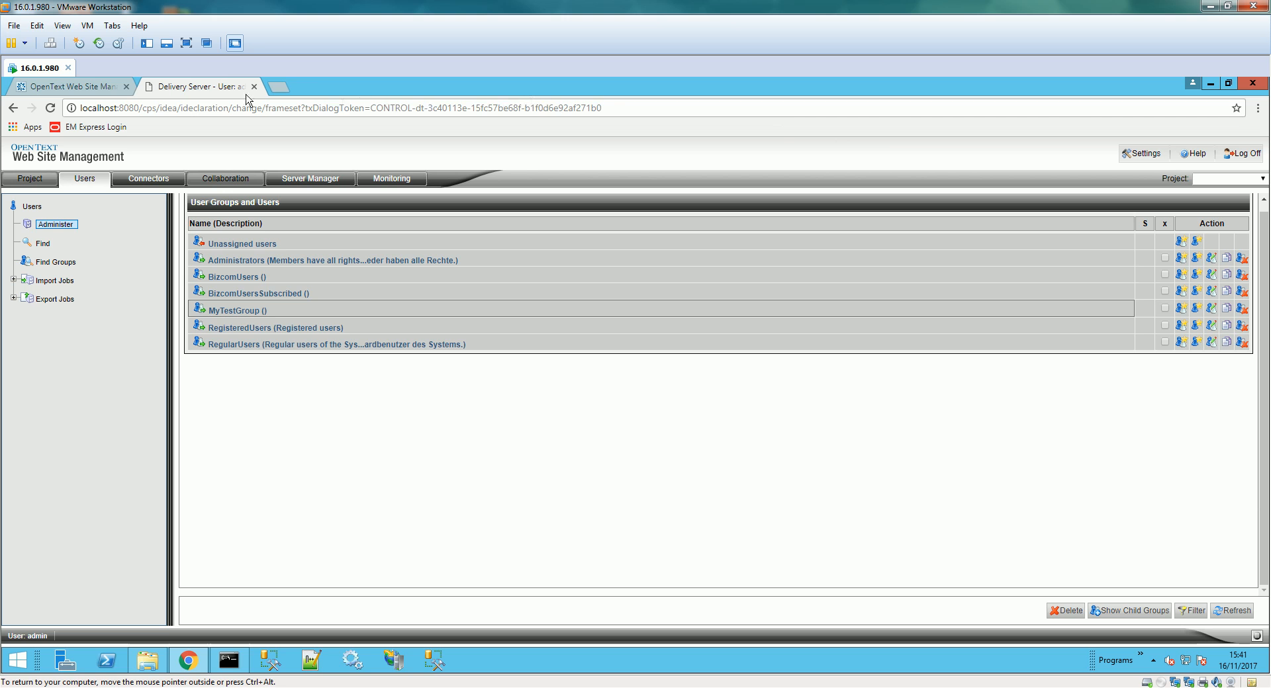
- In Management Server, test the DS Connection to Delivery Server and save its settings
click(79, 88)
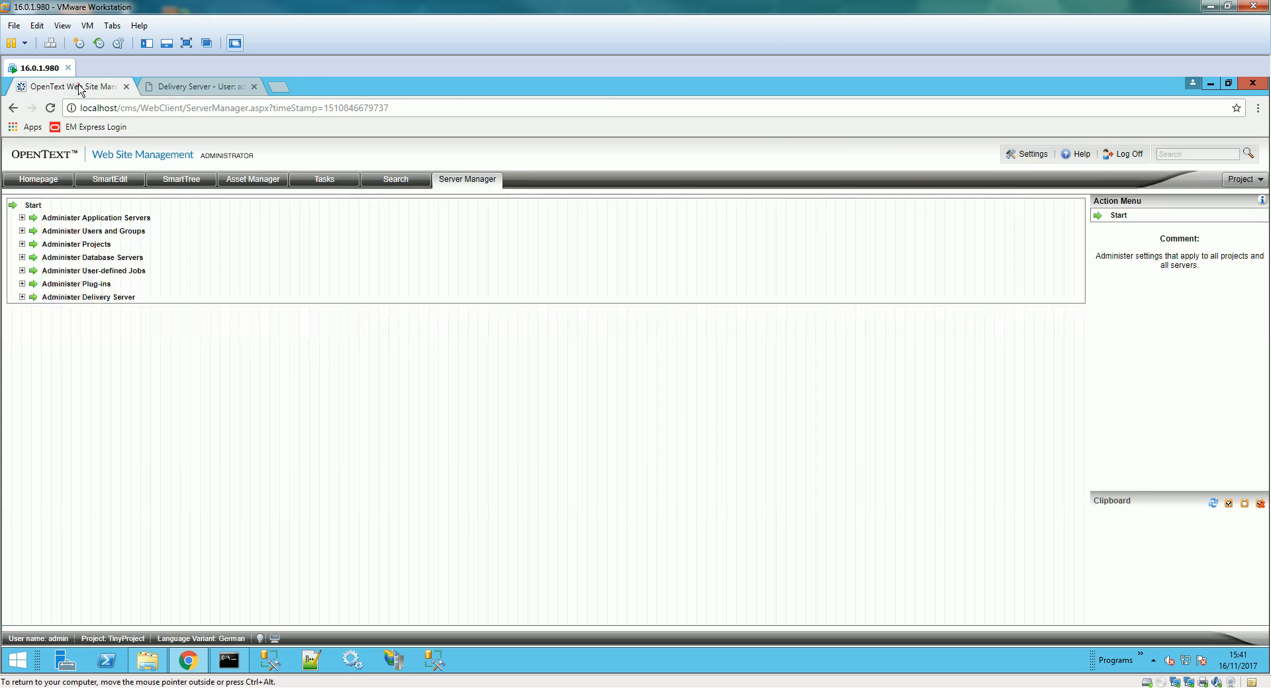
click(21, 298)
click(31, 311)
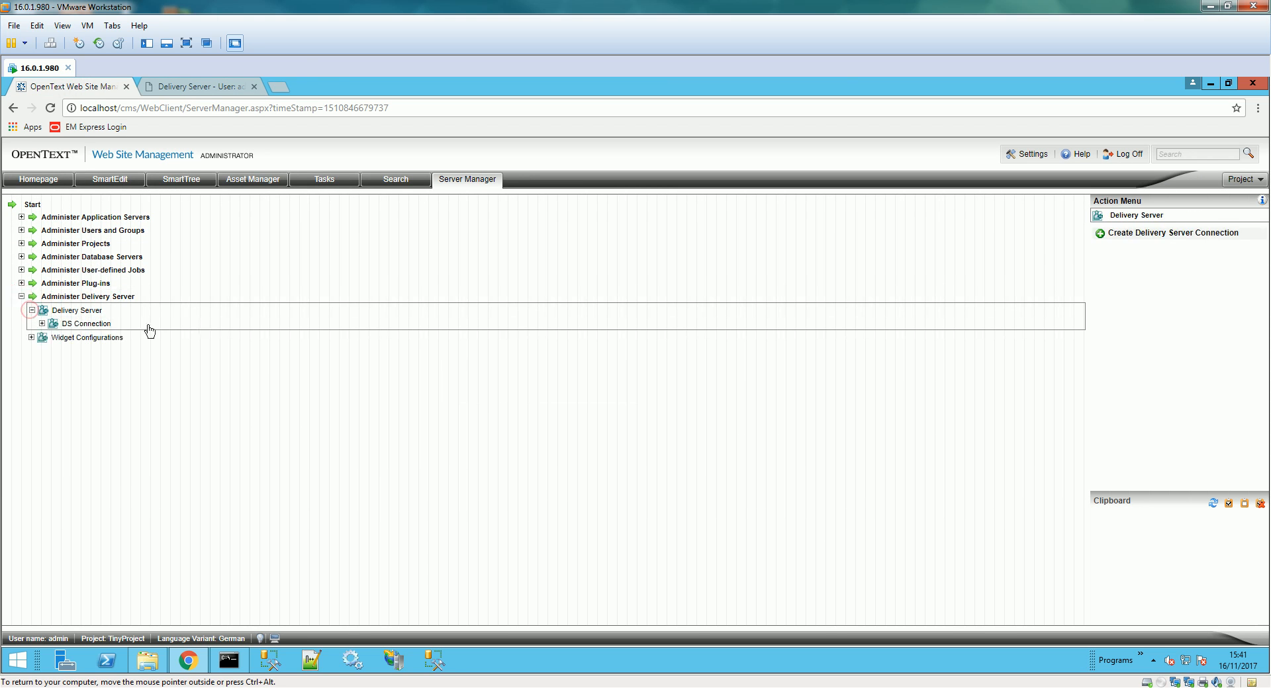
click(83, 324)
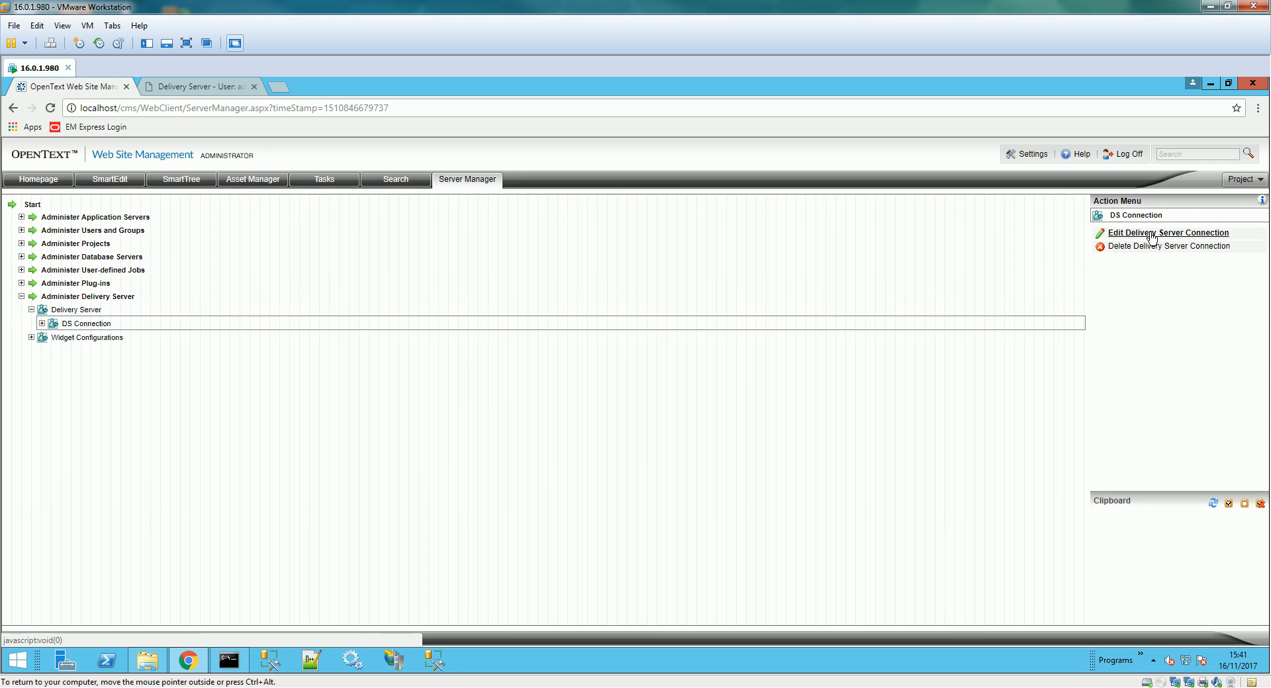
click(1128, 233)
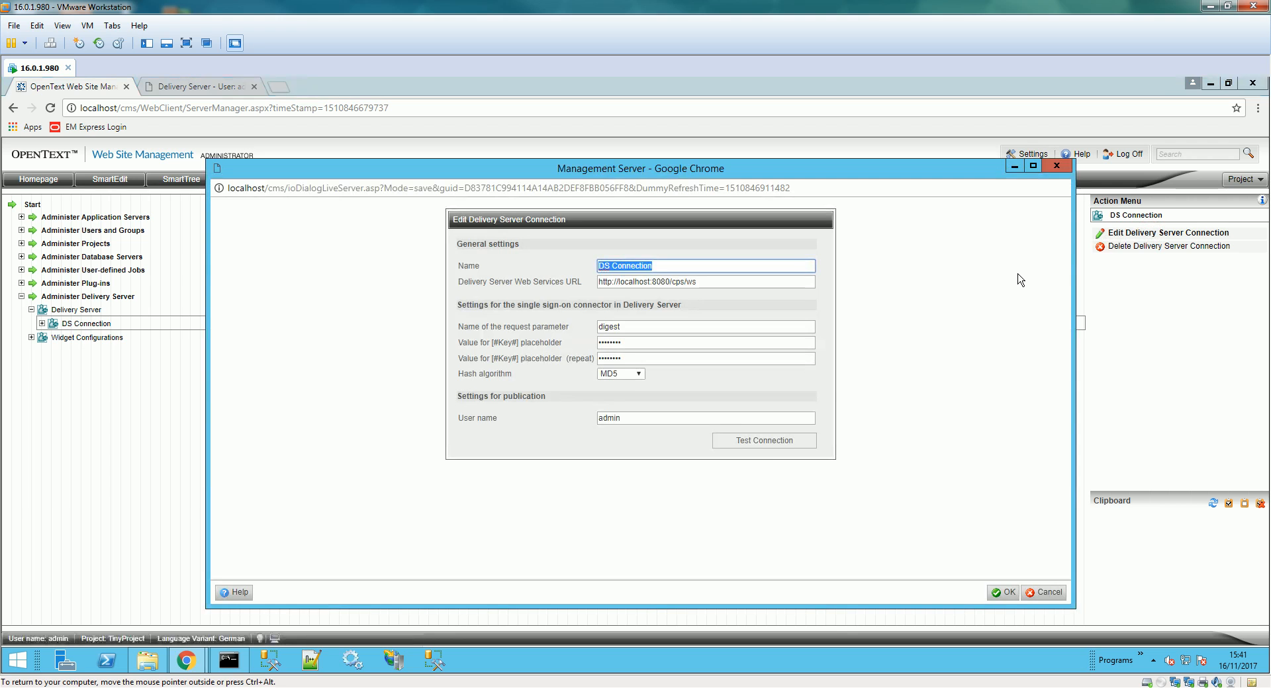
click(766, 448)
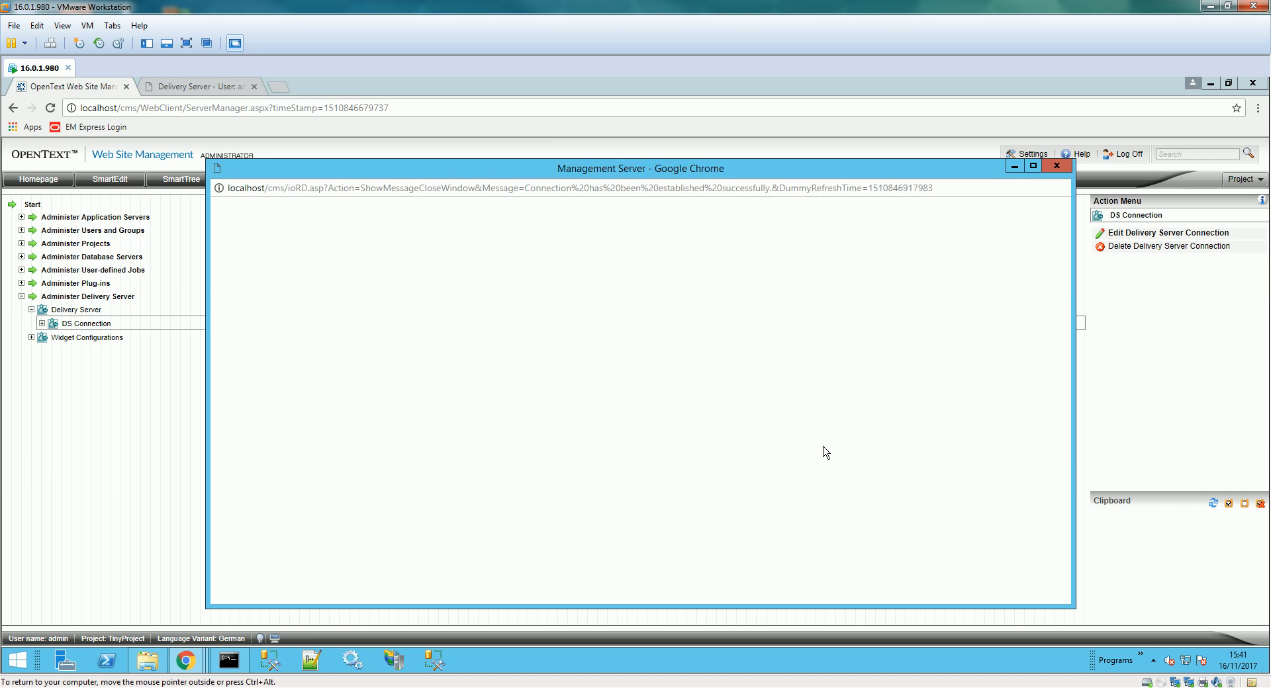
click(453, 322)
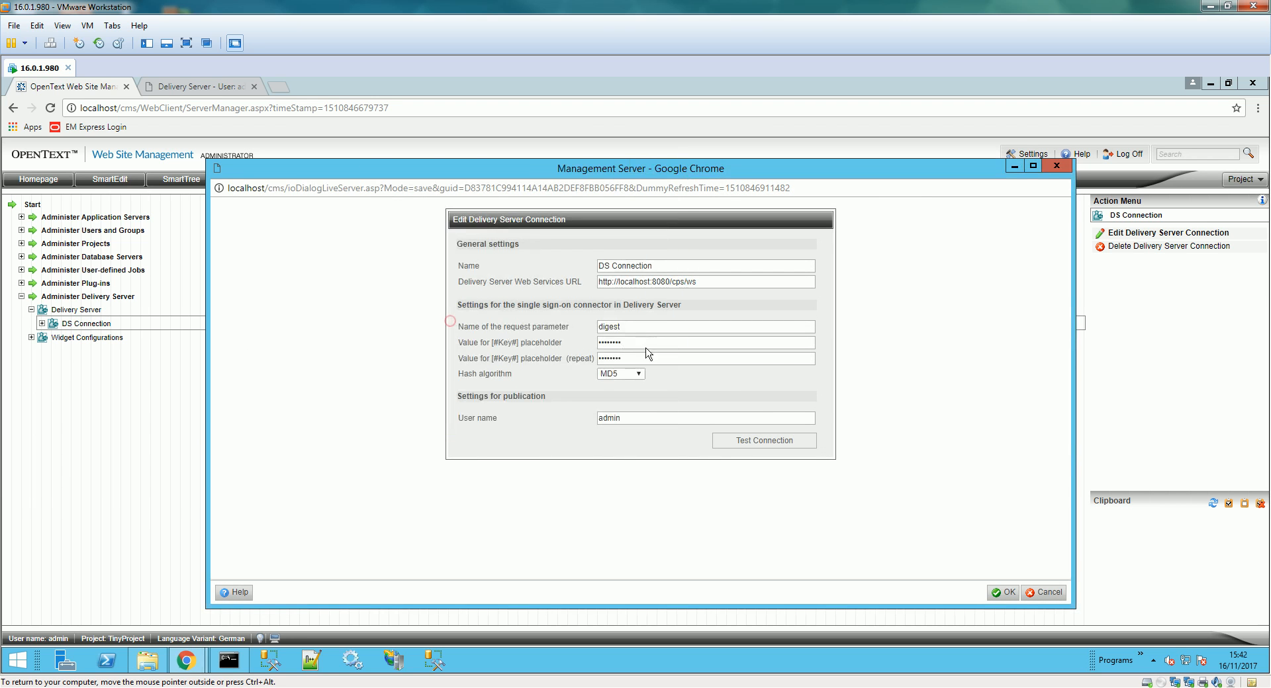
click(1001, 591)
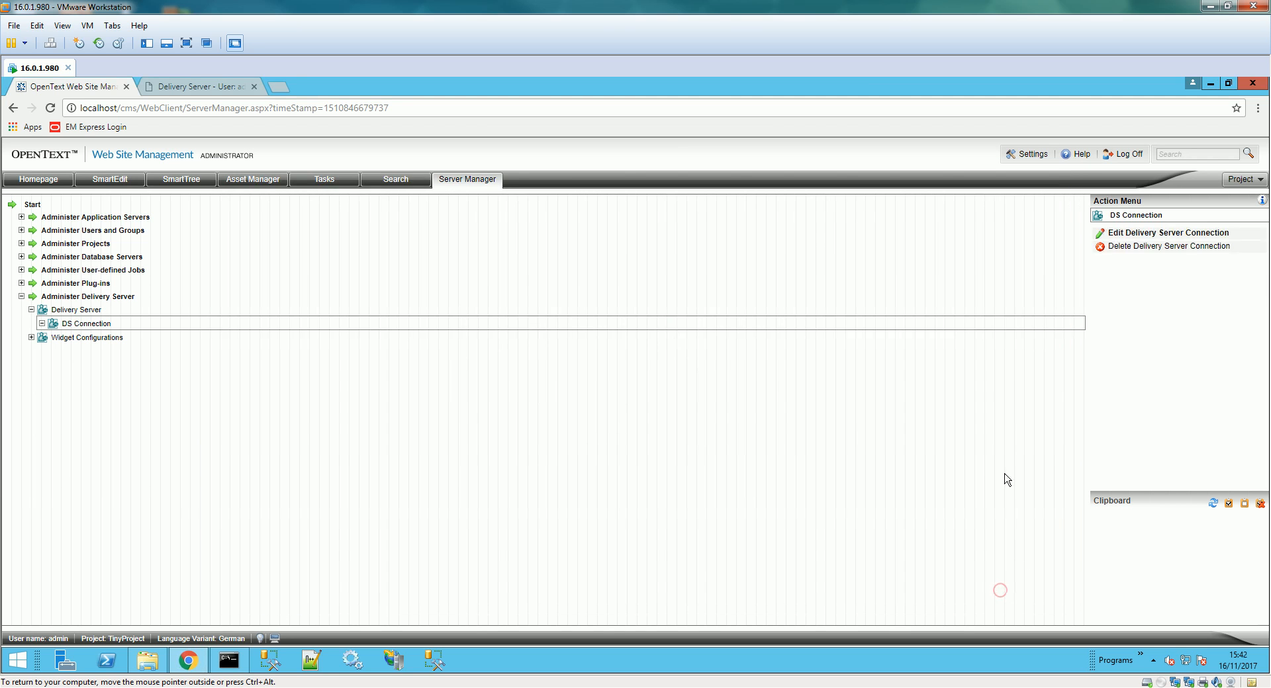
click(22, 244)
- Create project cons_test_prj as a non-test project without versioning, Images or Files folders
click(65, 258)
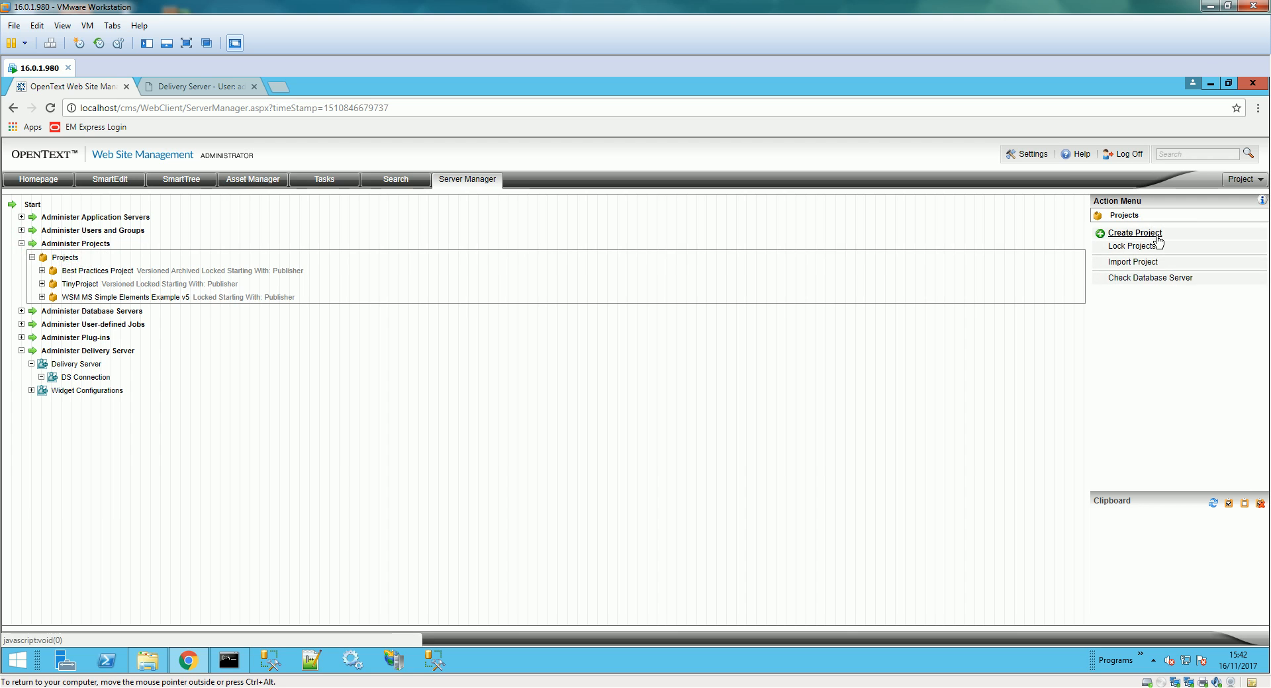
click(1151, 237)
text(cons_test_prj)
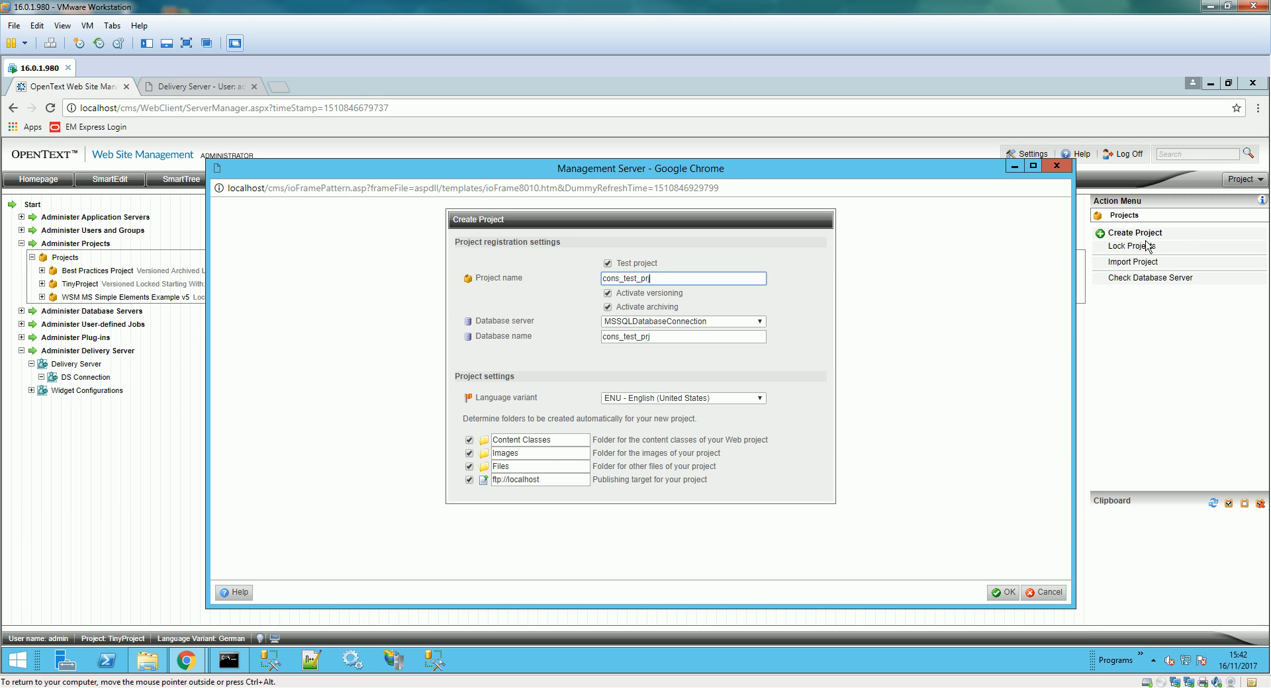
click(608, 263)
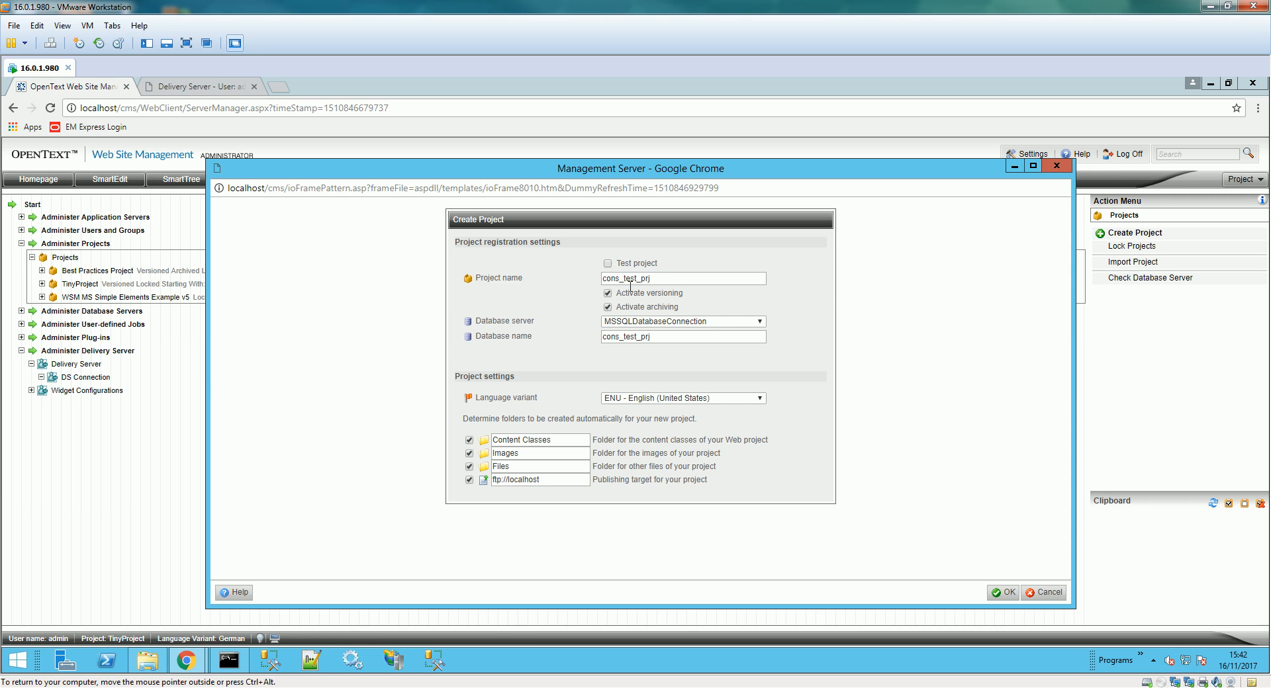
click(608, 294)
click(470, 467)
click(471, 455)
click(1002, 593)
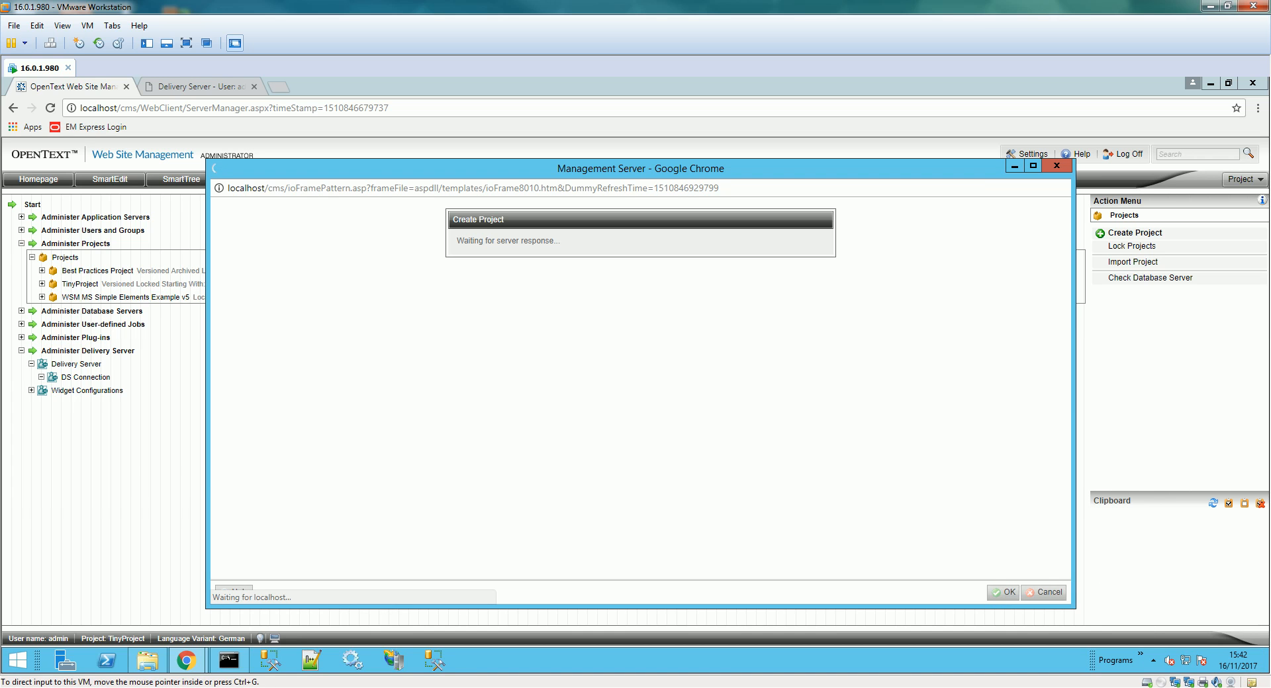
- Select the new cons_test_prj project in the projects list
click(1150, 687)
click(1113, 636)
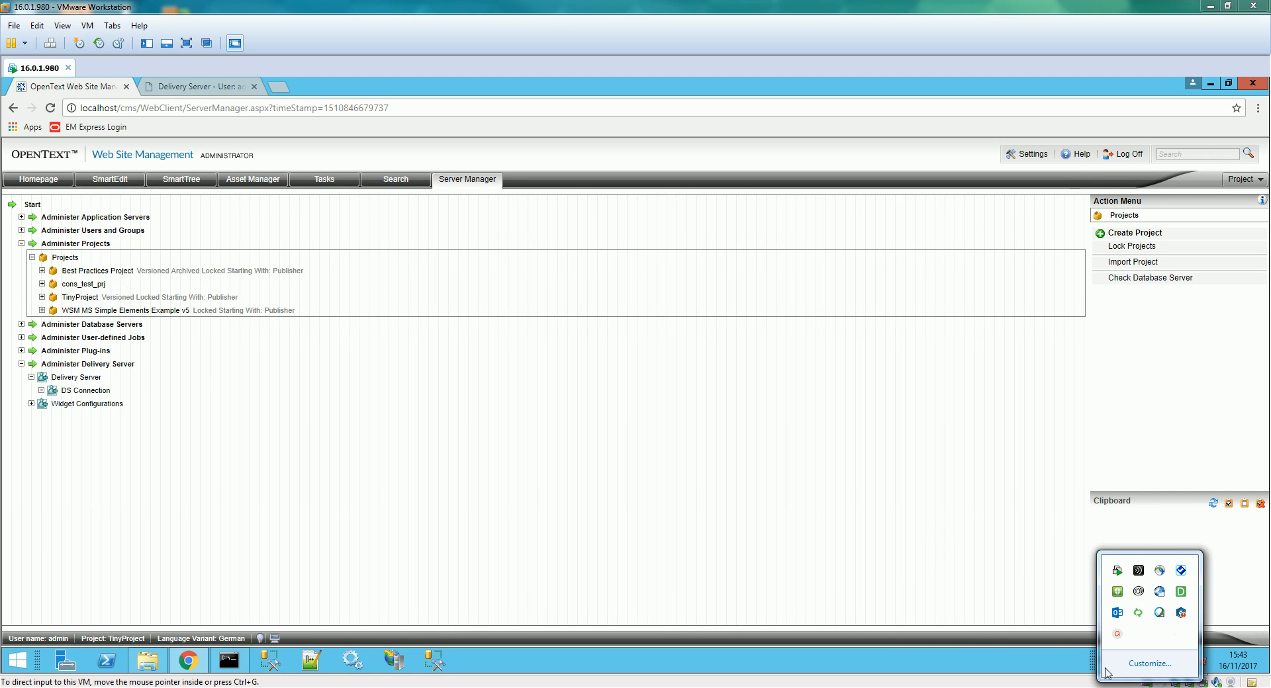
click(916, 573)
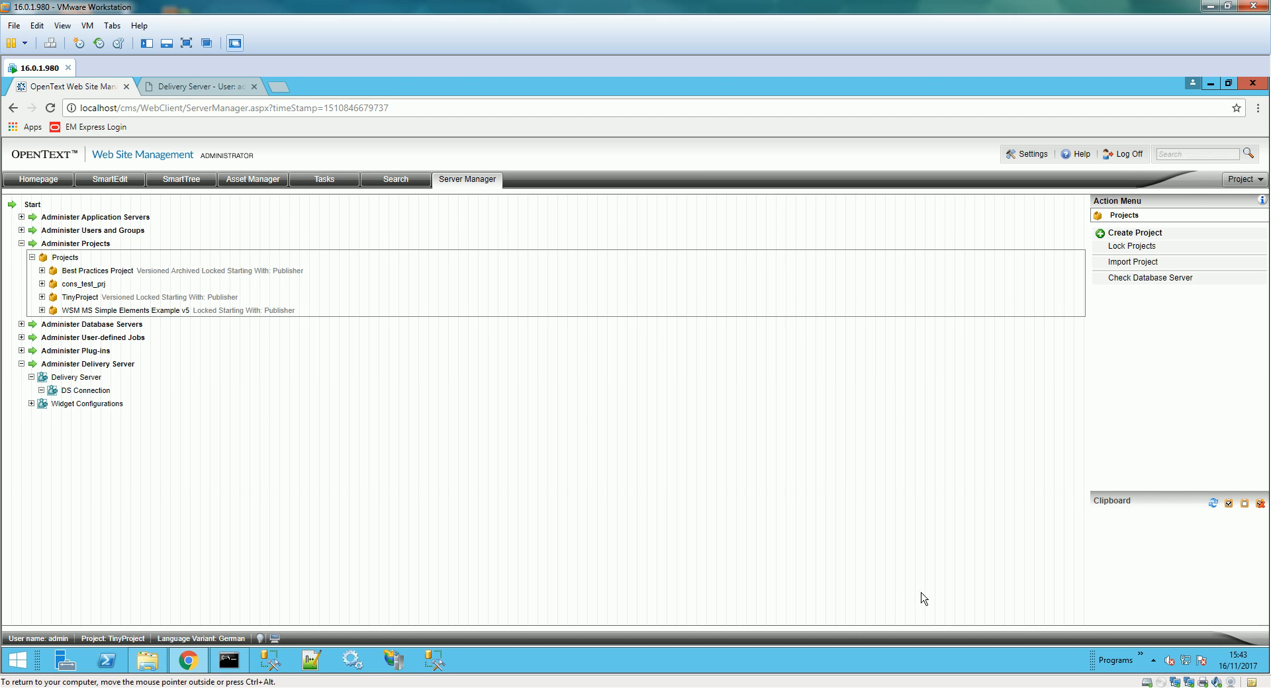
click(76, 284)
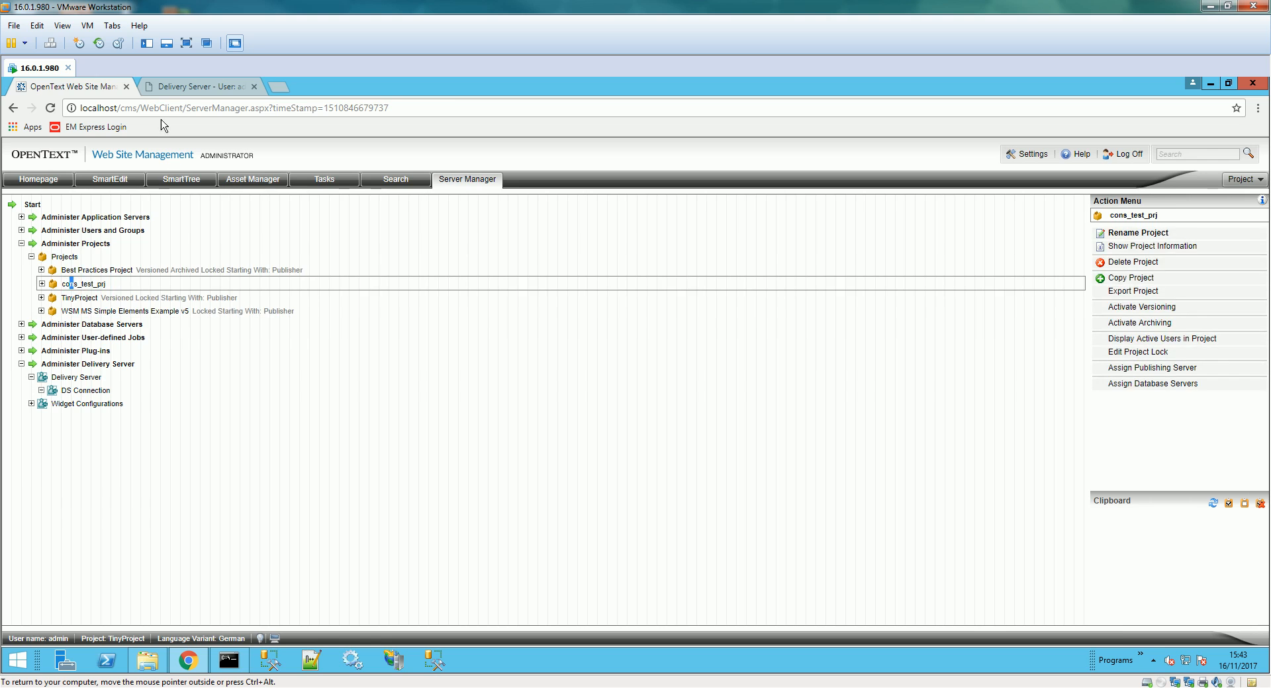
click(190, 86)
- Register a new Delivery Server project test_prj with database instance test_prj
click(1253, 176)
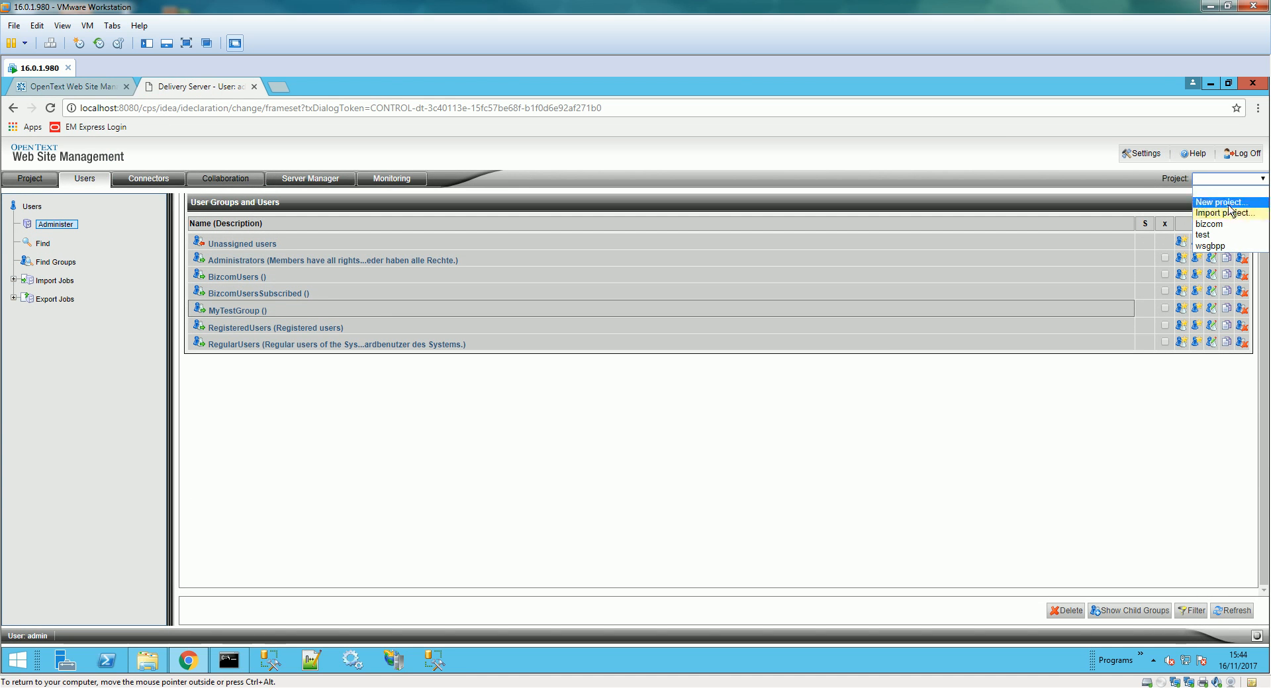
click(1227, 203)
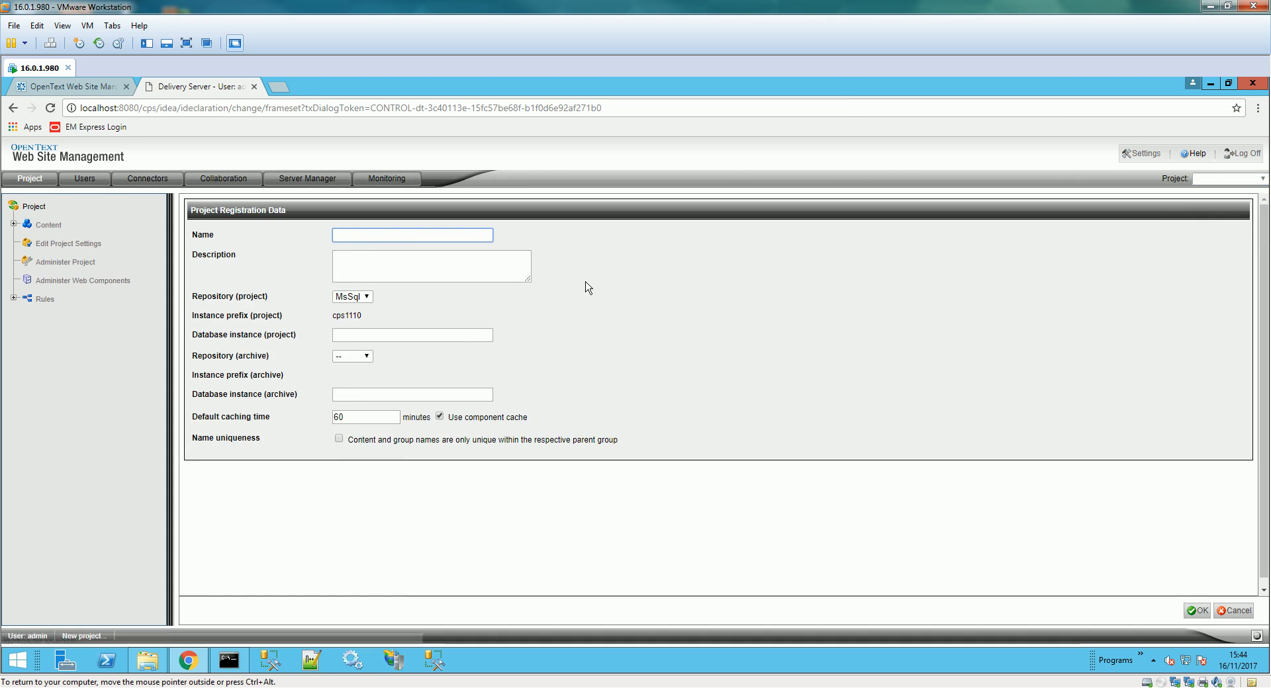
click(414, 235)
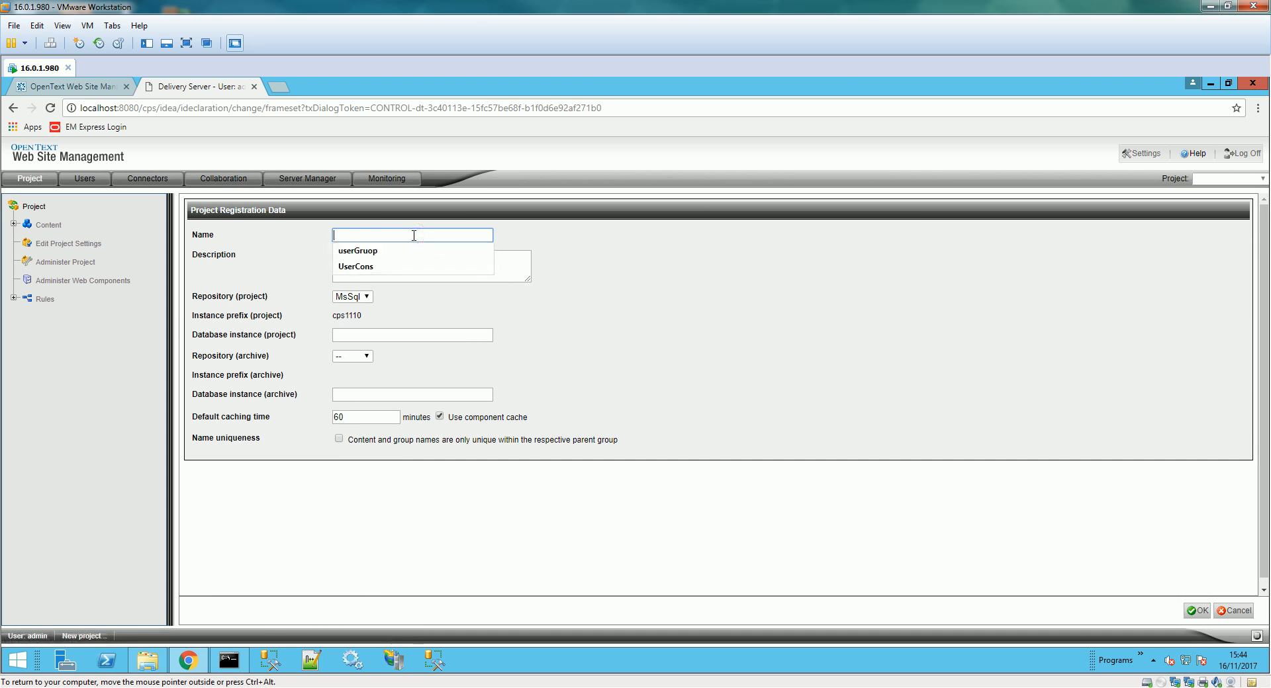
text(test)
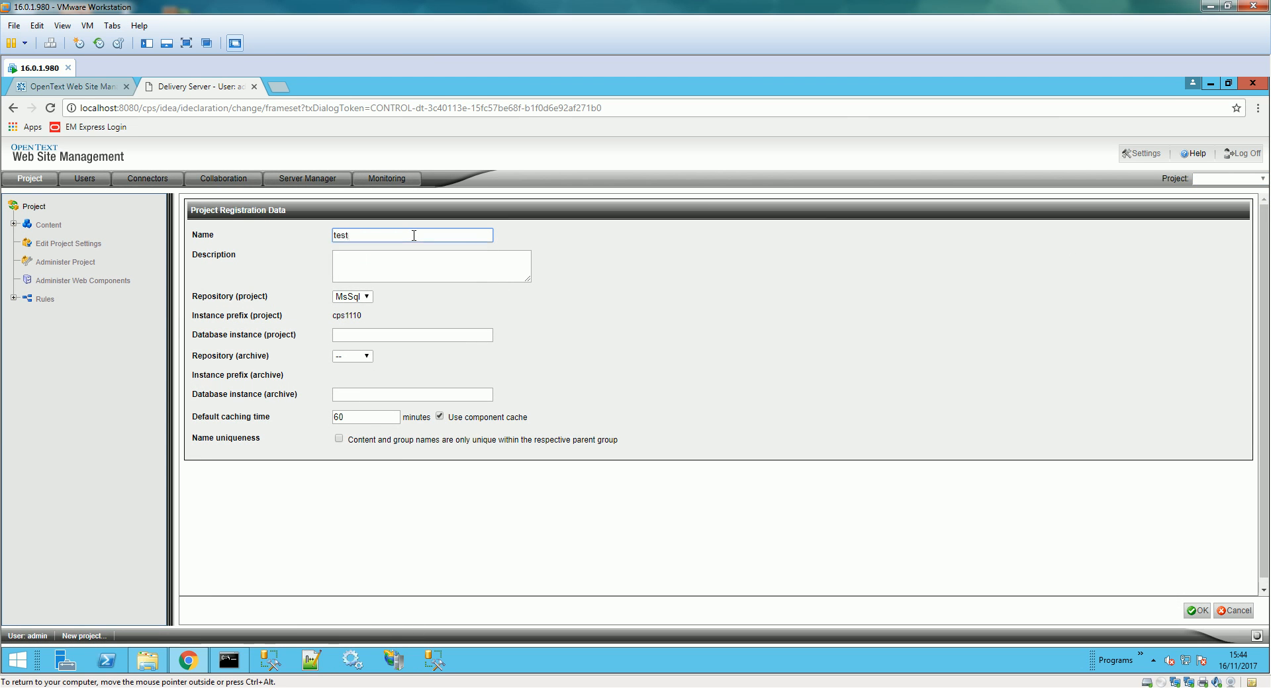
text(_prj)
key(Tab)
key(Tab)
key(Tab)
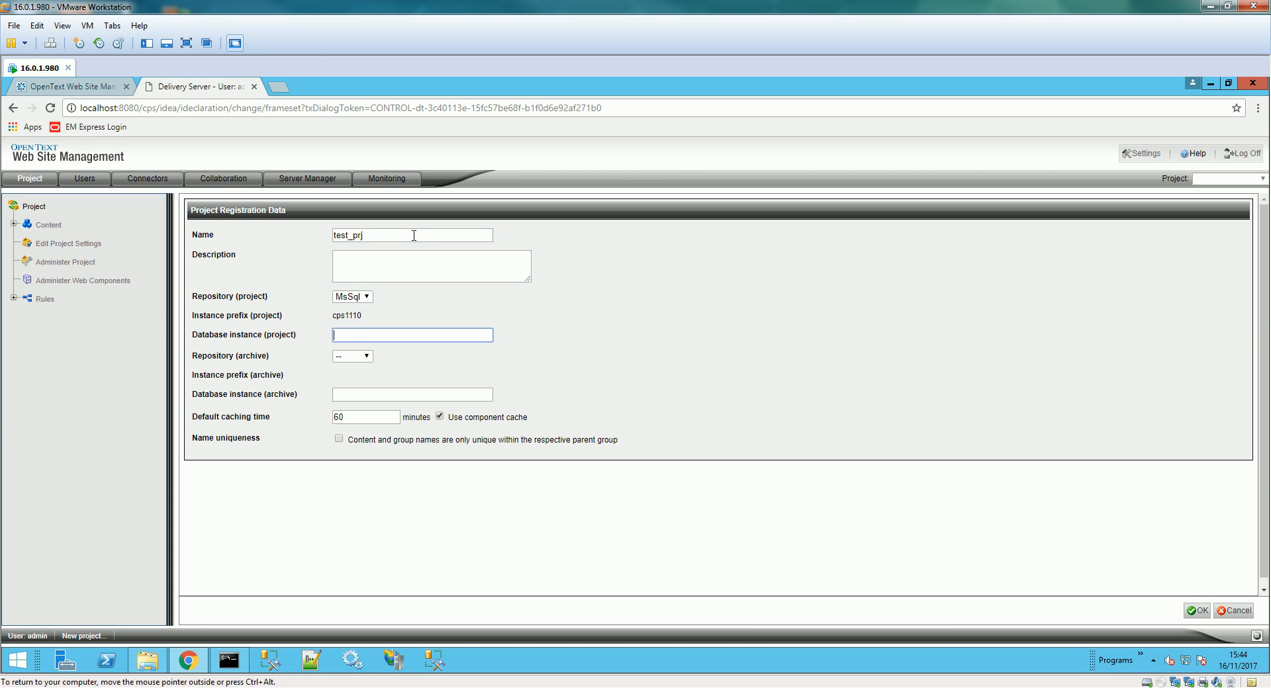
text(test_prj)
click(1196, 611)
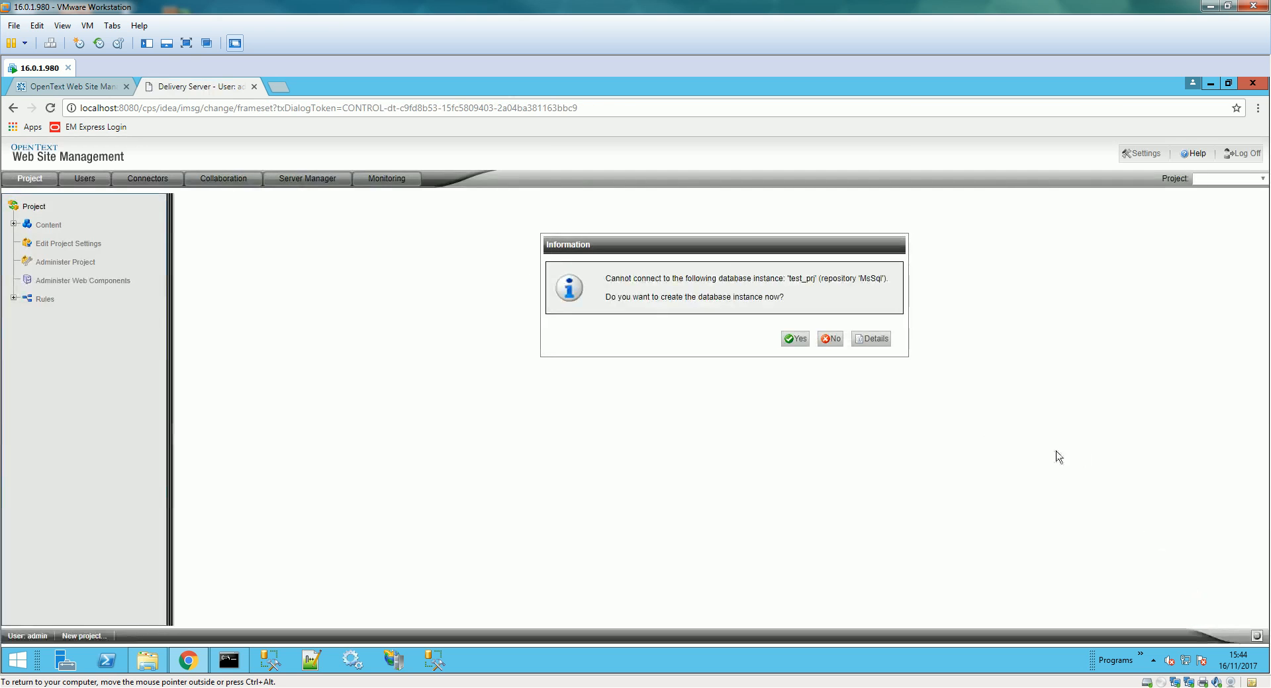
- Confirm creating the test_prj database instance and acknowledge the project-created messages
click(799, 338)
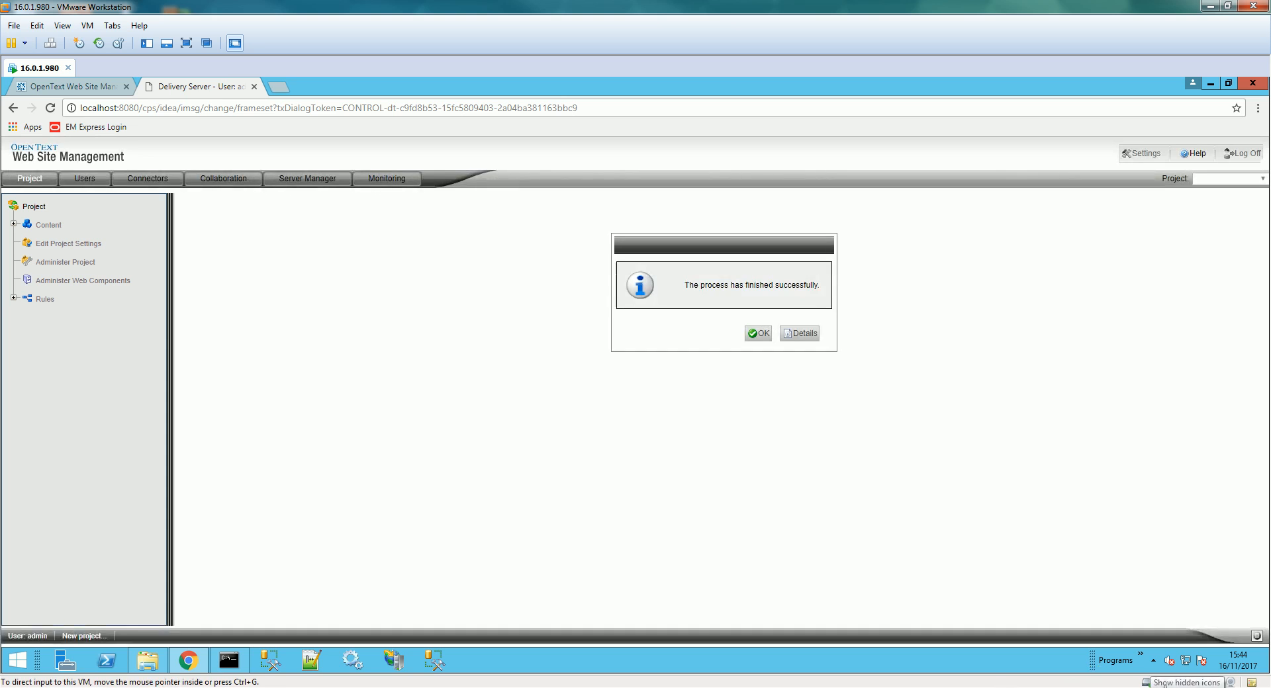
click(761, 333)
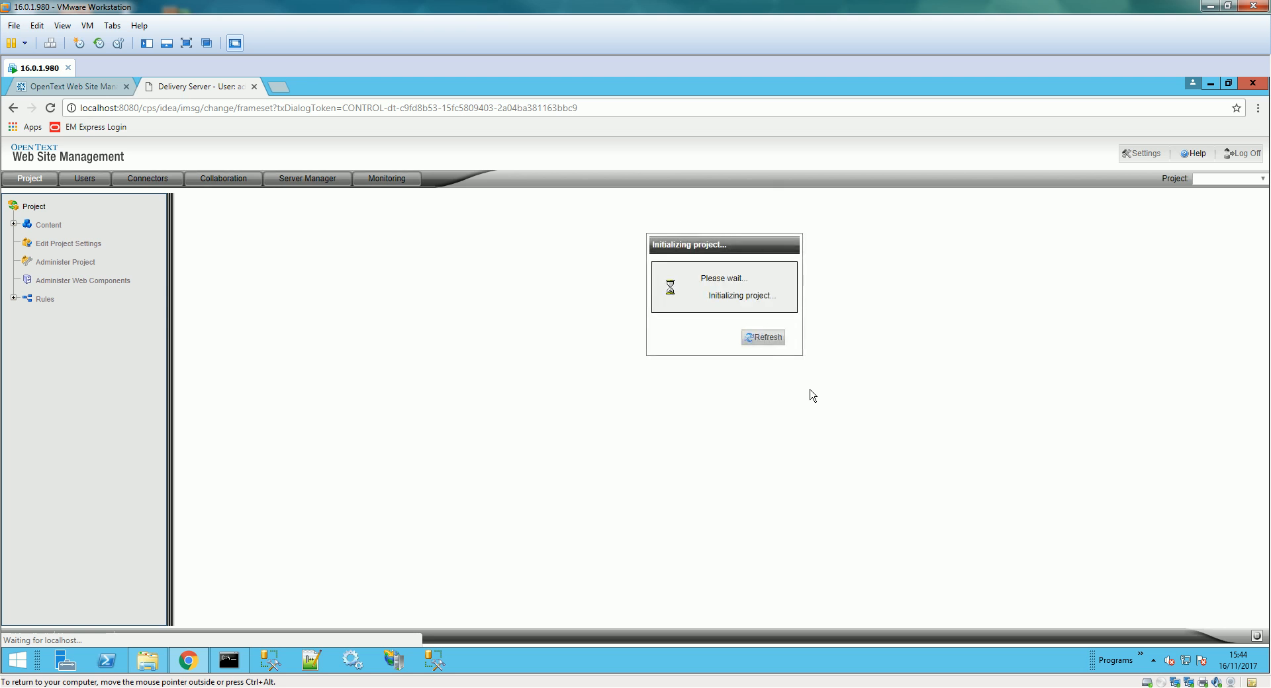
click(1117, 683)
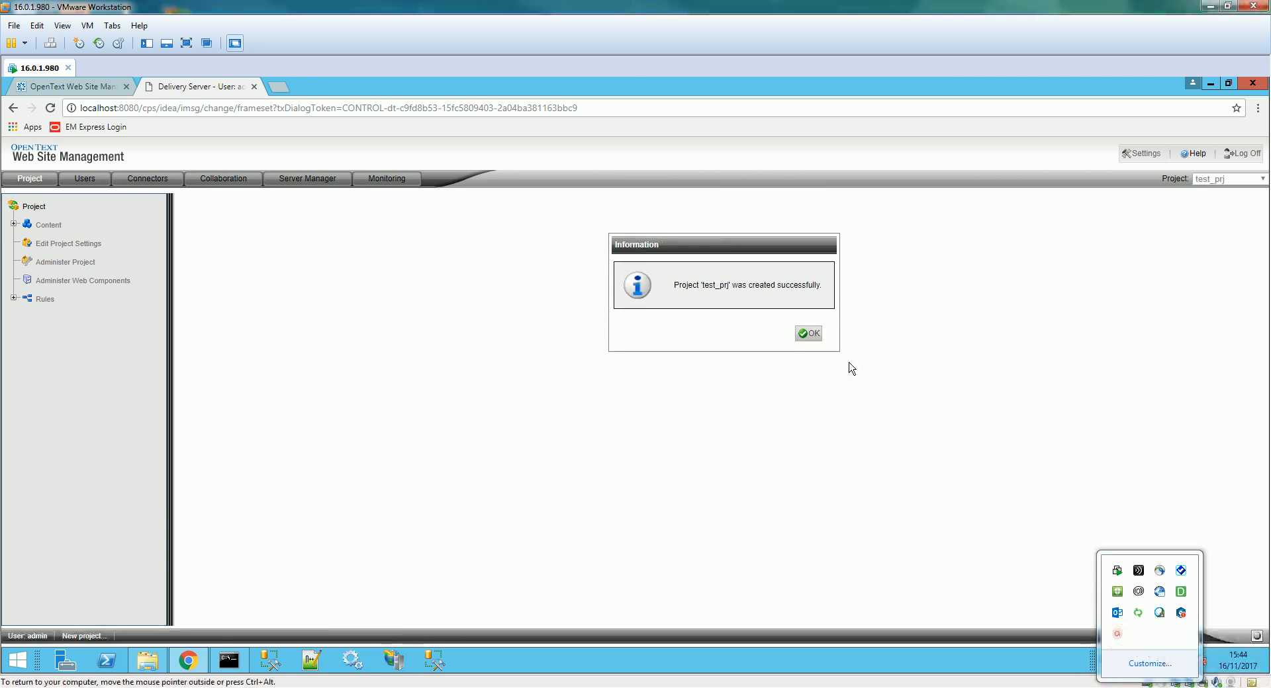
click(808, 333)
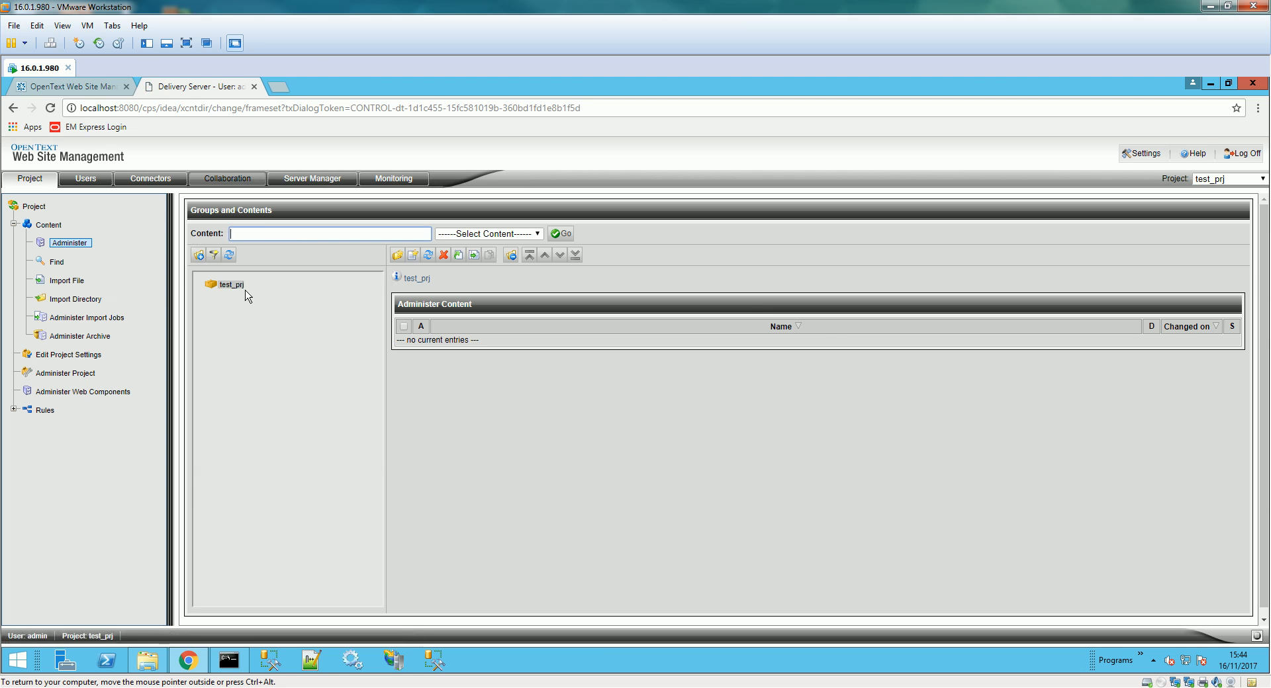
click(73, 87)
- Make cons_test_prj the working project and show its SmartTree
click(1242, 177)
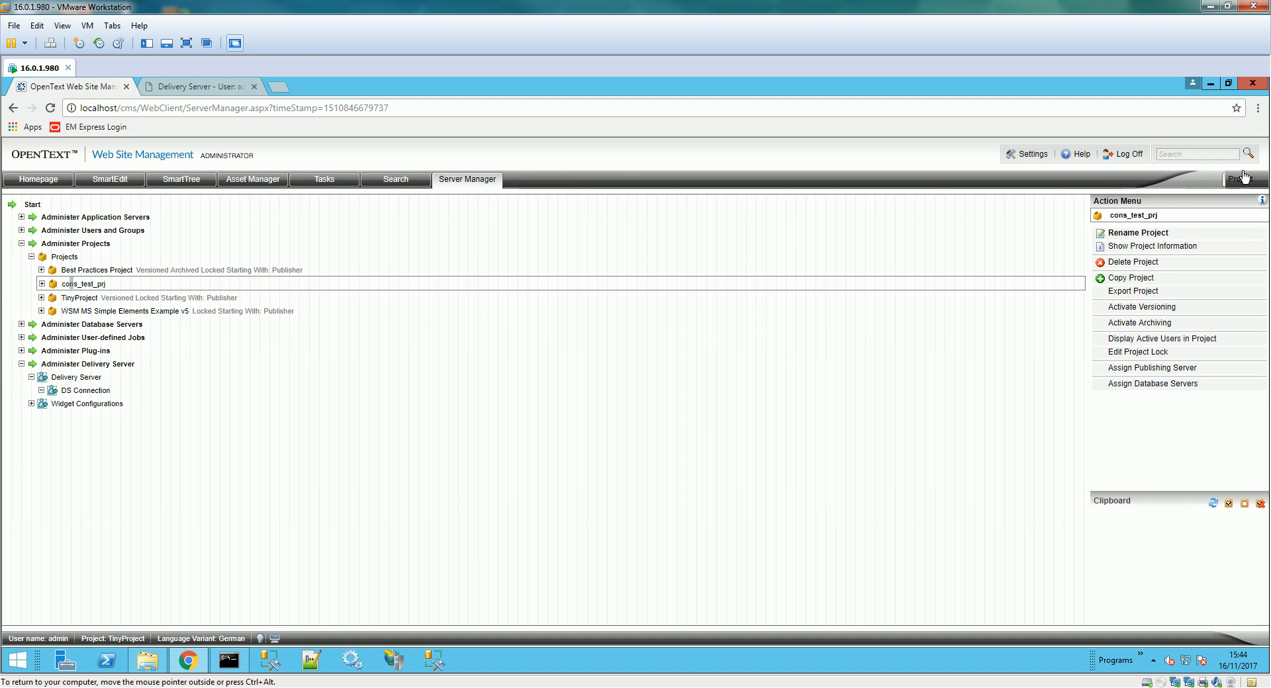
click(1227, 212)
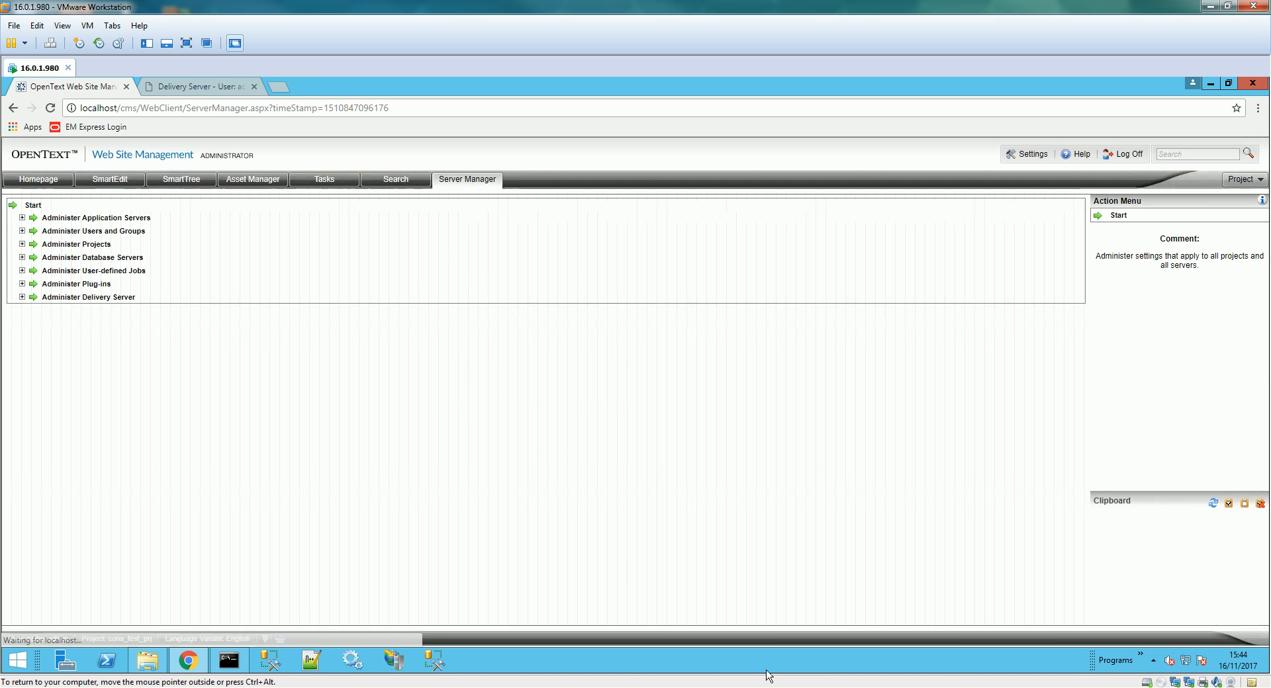
click(1153, 661)
click(1118, 636)
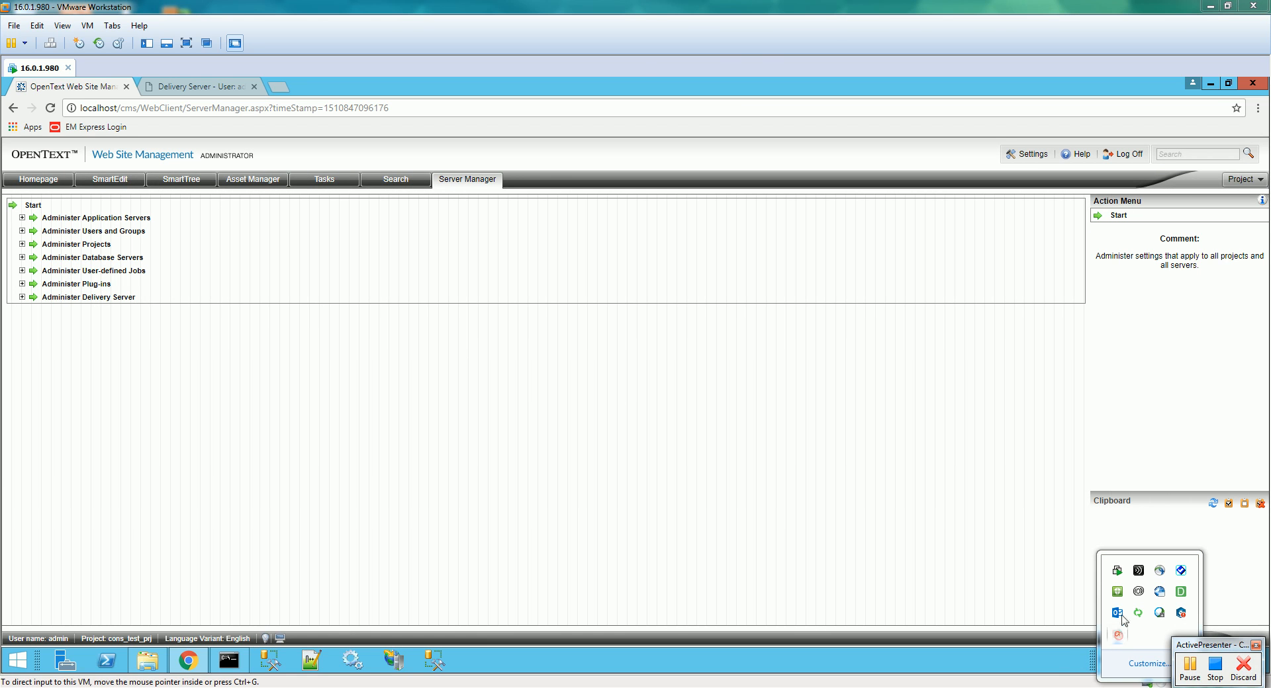
click(1191, 668)
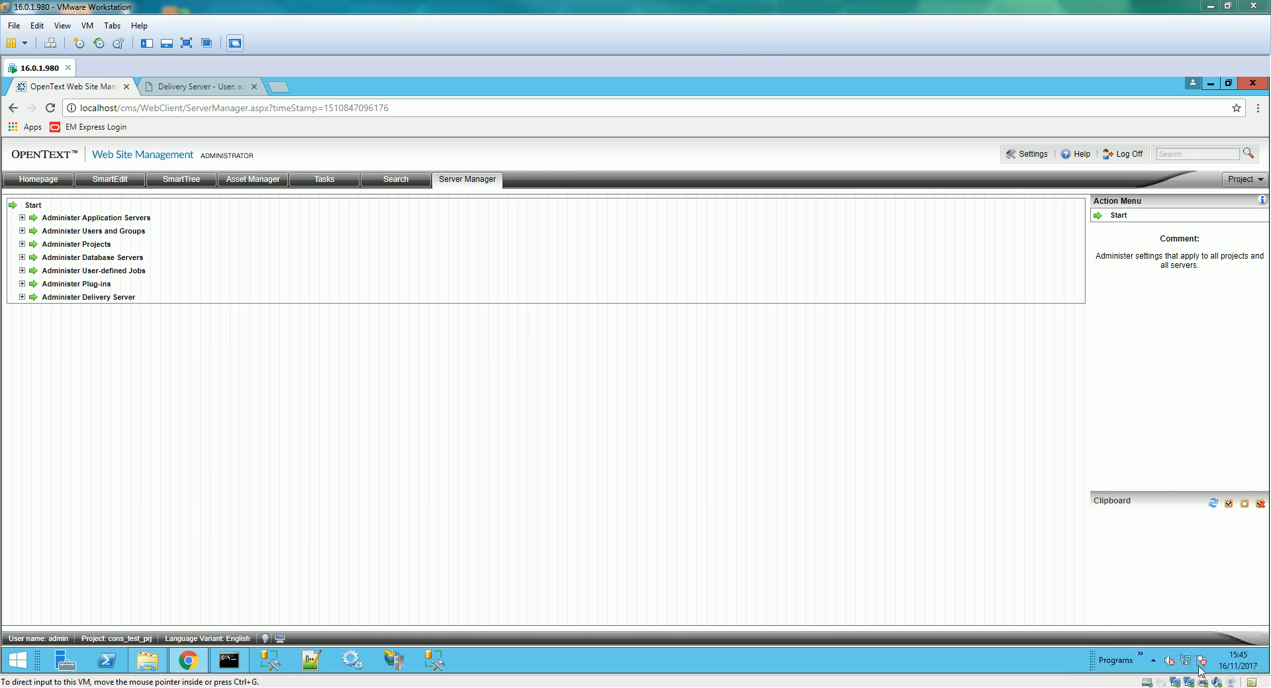
click(667, 480)
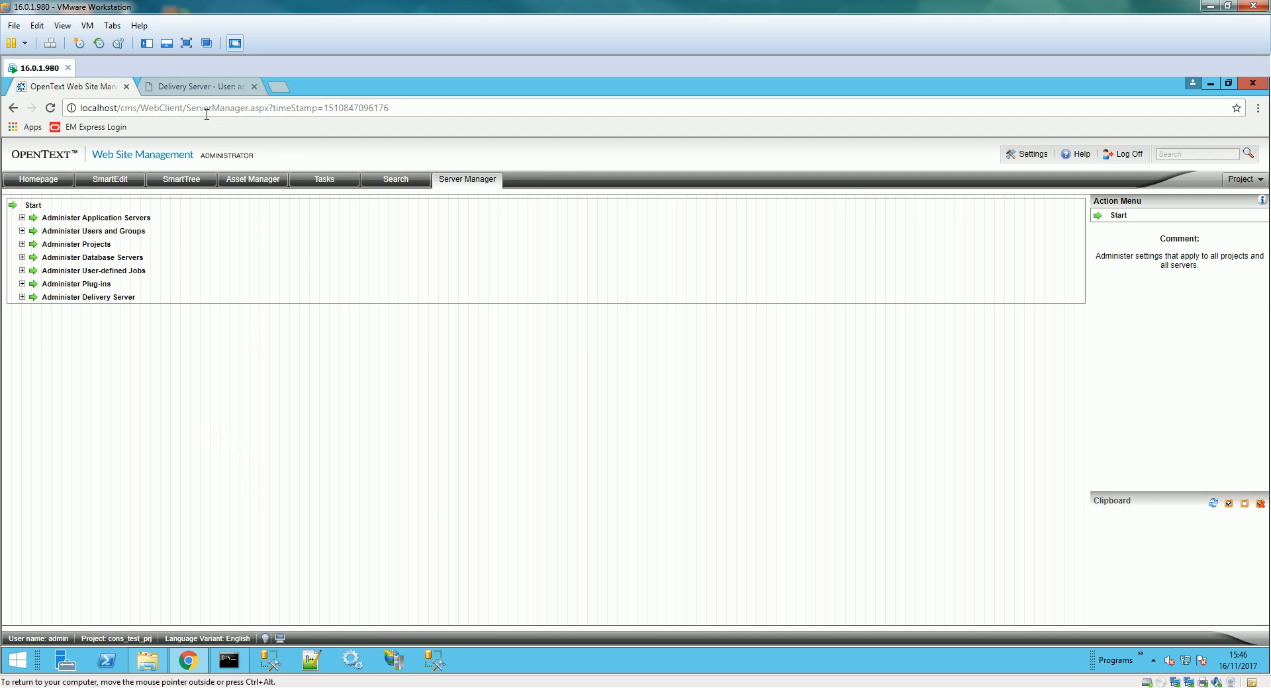
click(186, 185)
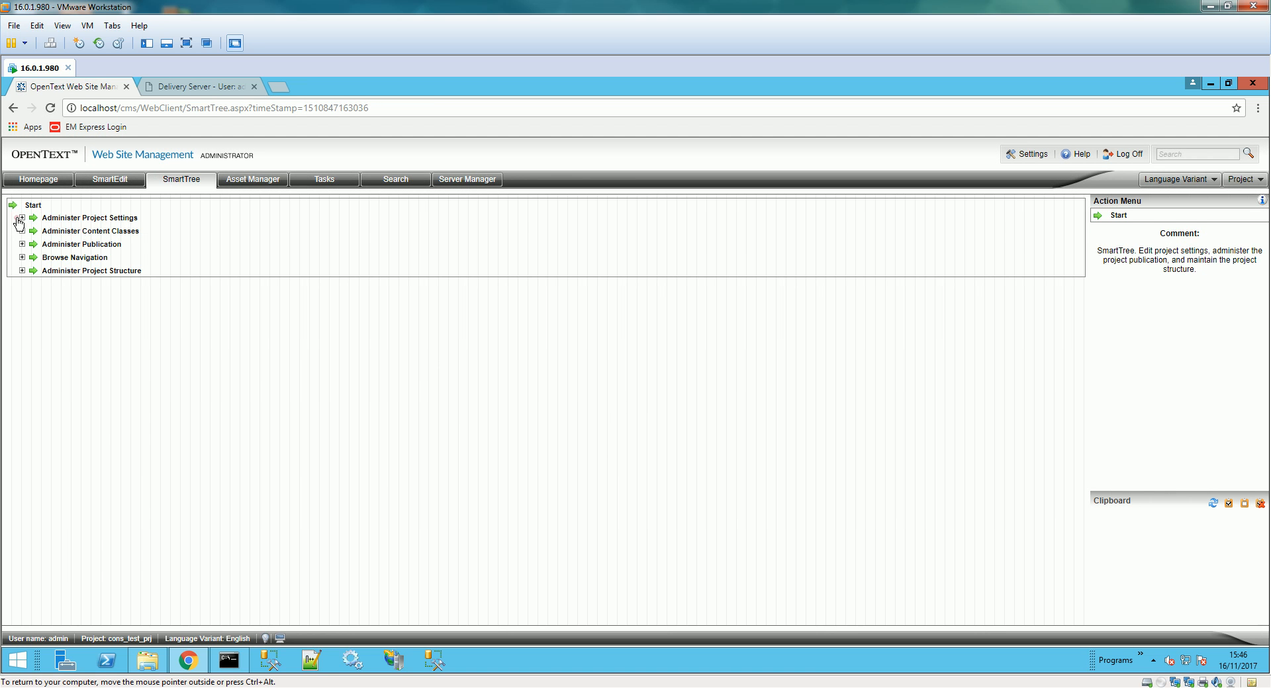
- Start a new Asset Manager folder under the project's Folders settings
click(21, 219)
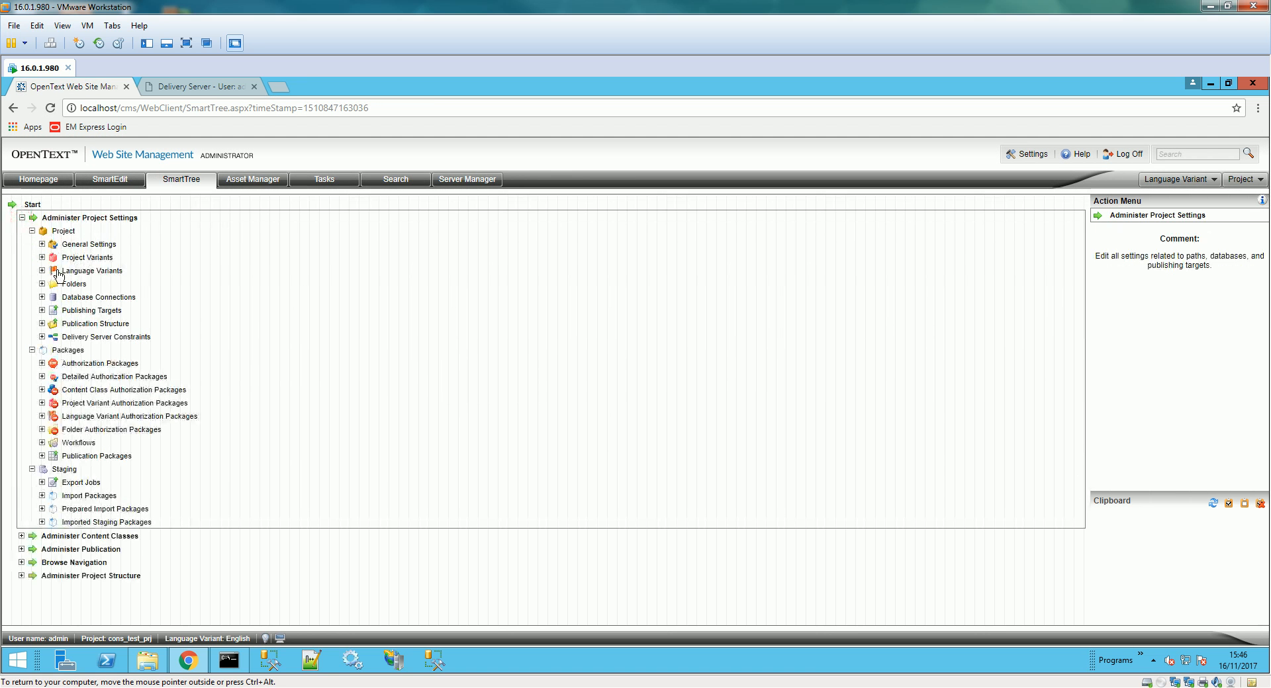
click(74, 284)
click(42, 283)
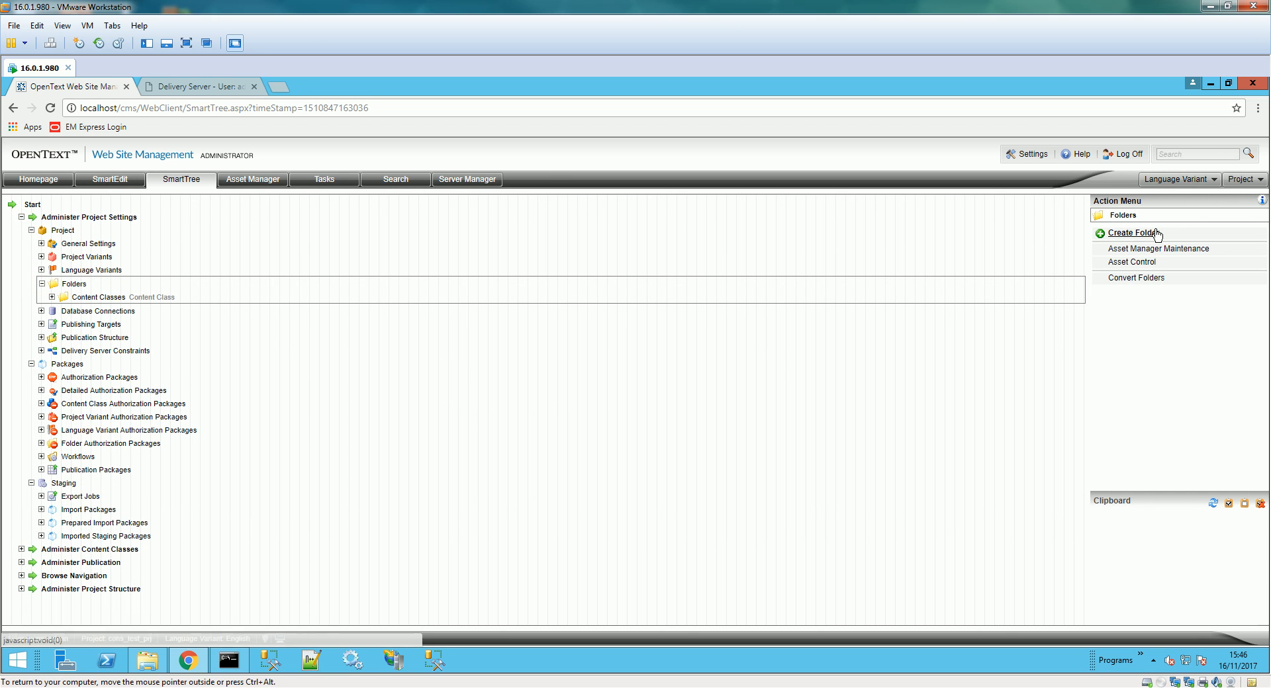
click(1150, 687)
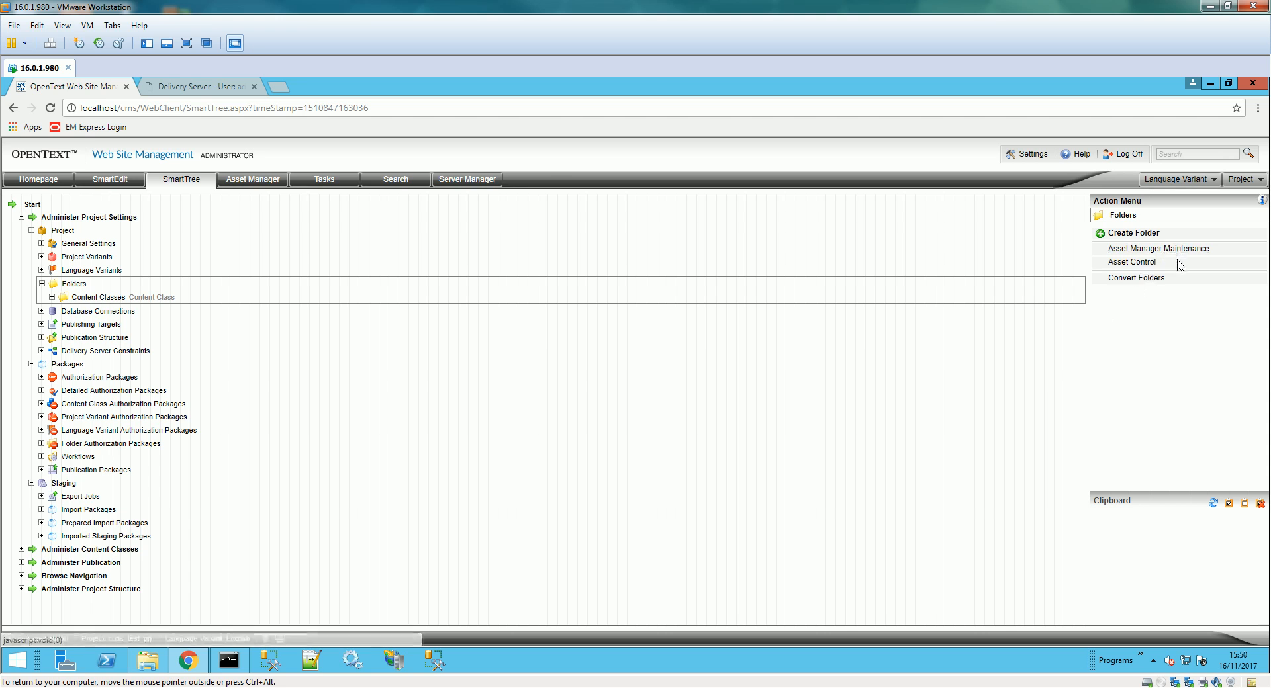
click(1150, 235)
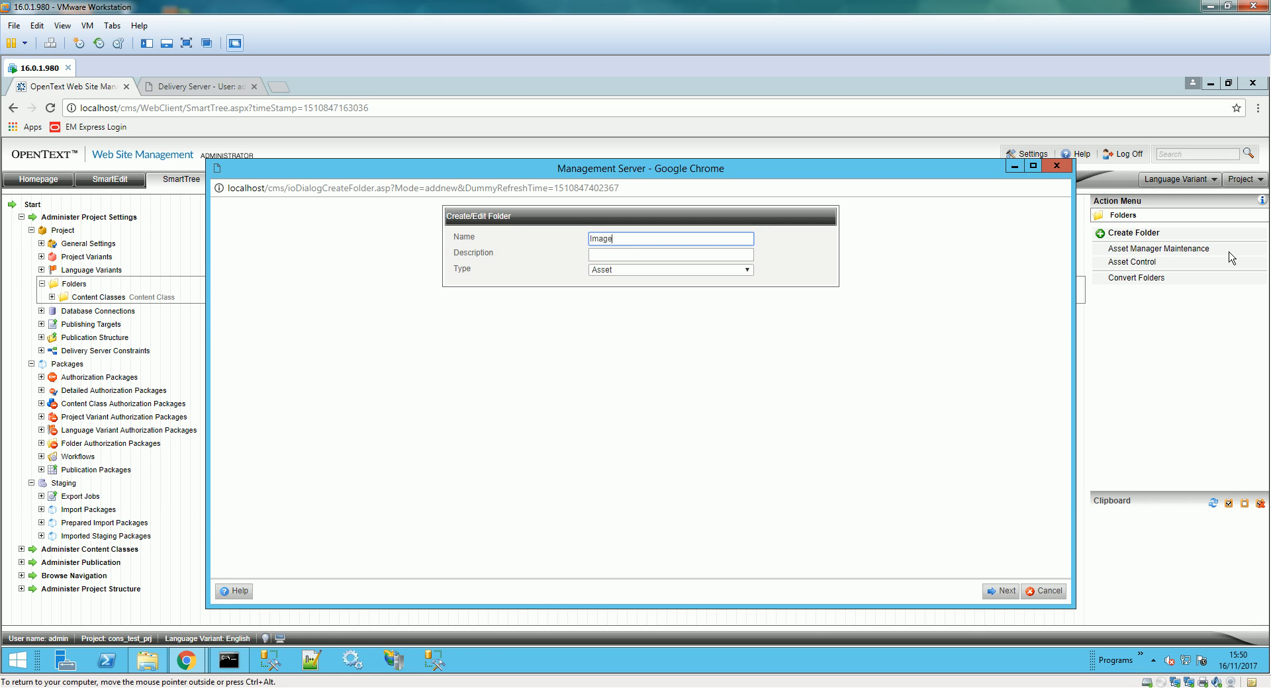
click(654, 275)
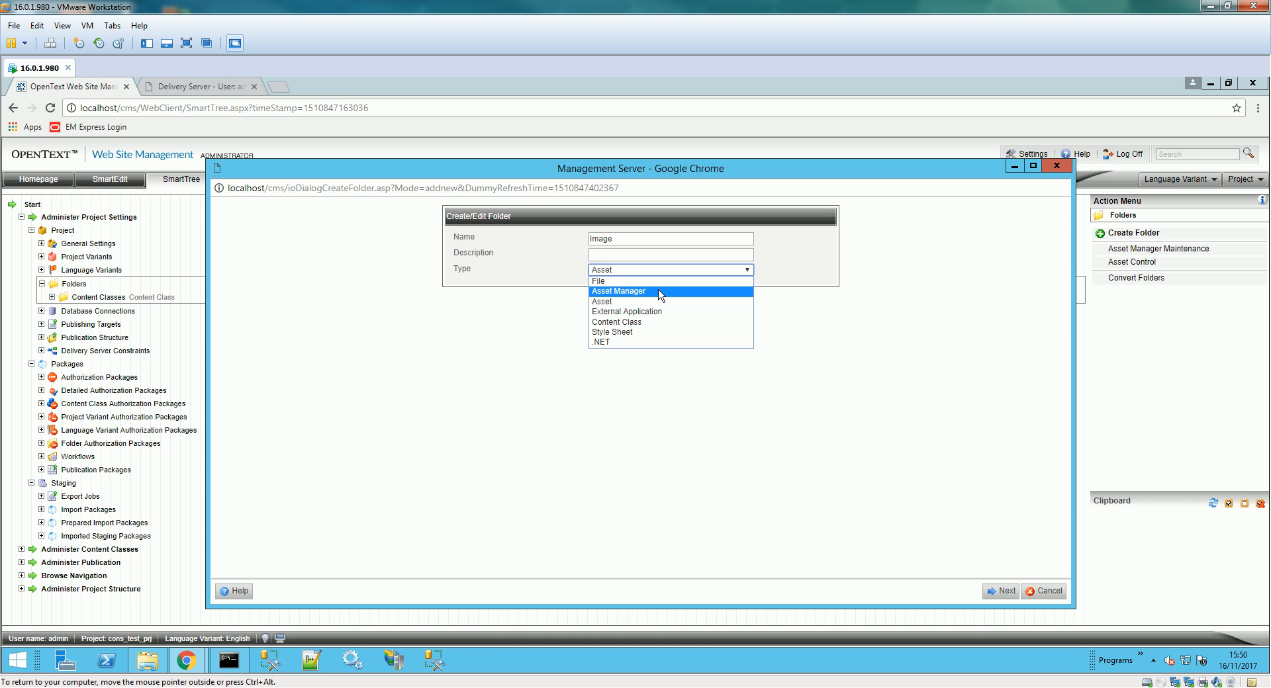
click(657, 295)
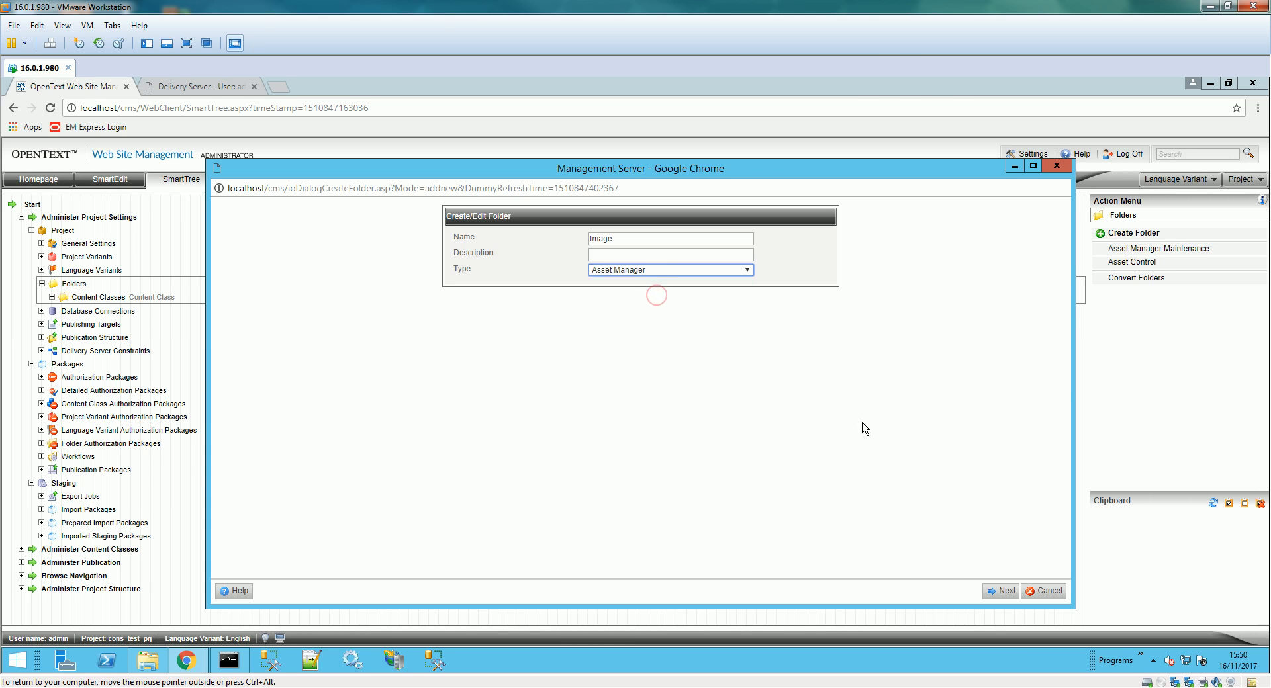
click(998, 592)
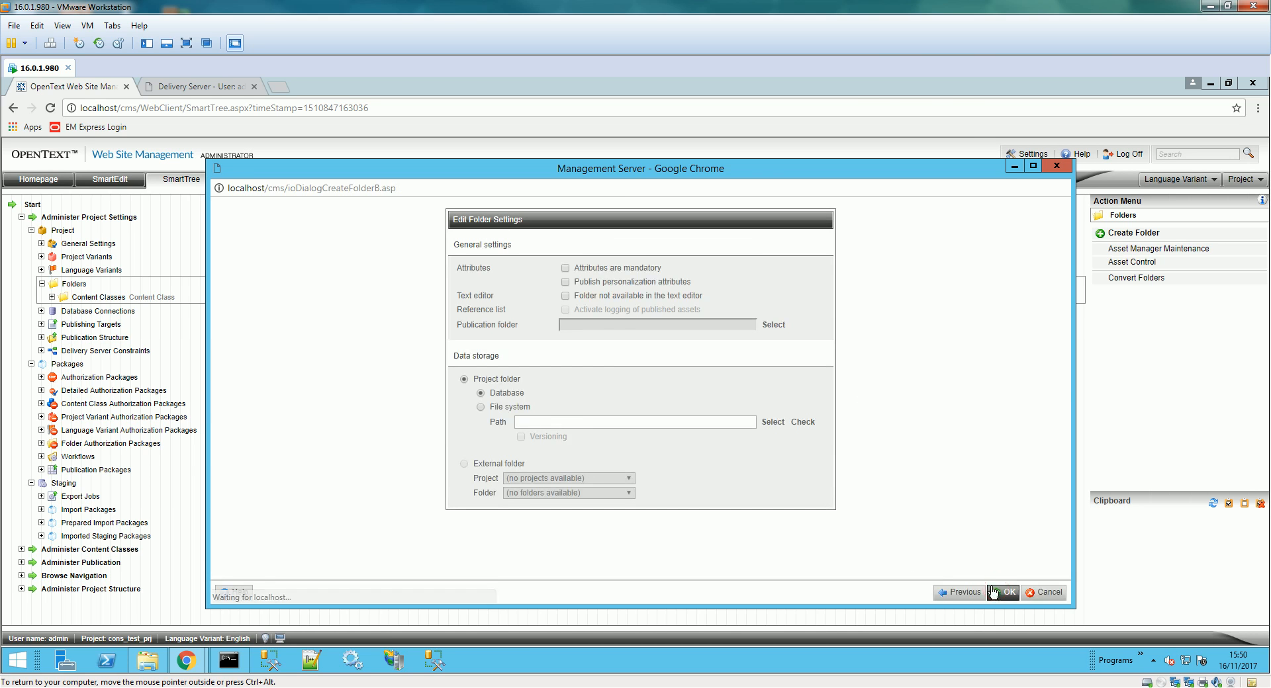
- Store the Image folder's files in the file system at C:\testAsset and create it
click(501, 409)
click(773, 422)
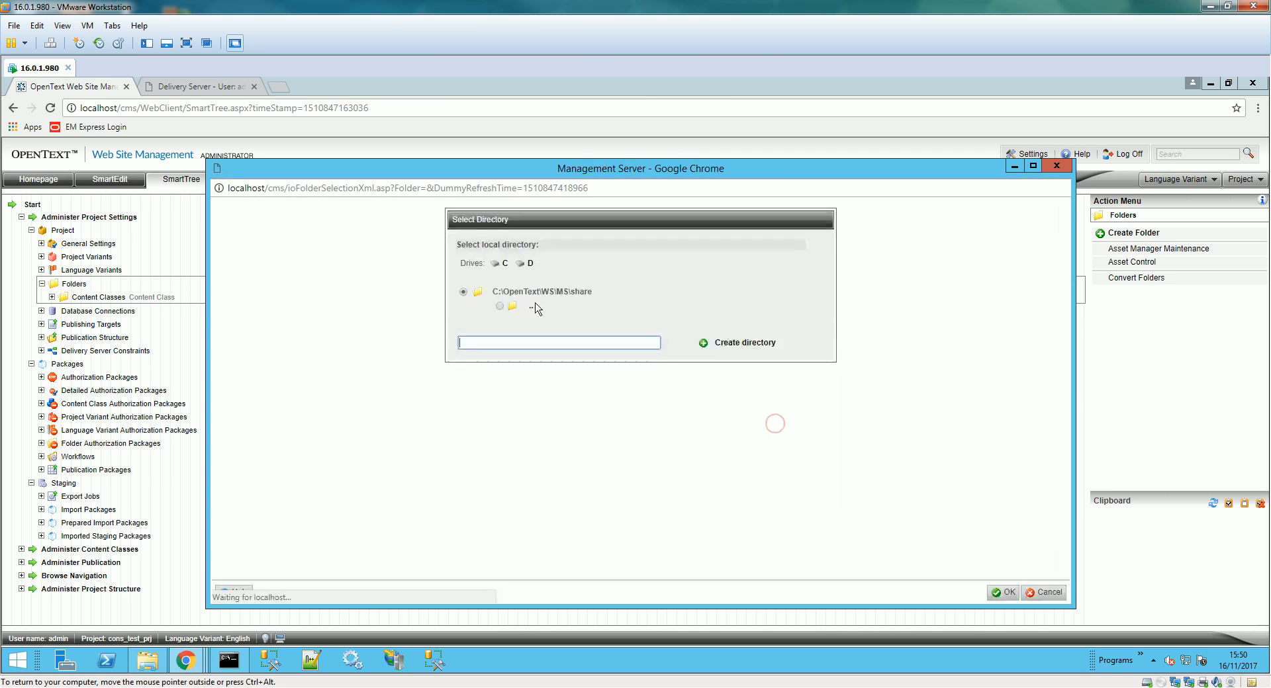
click(504, 263)
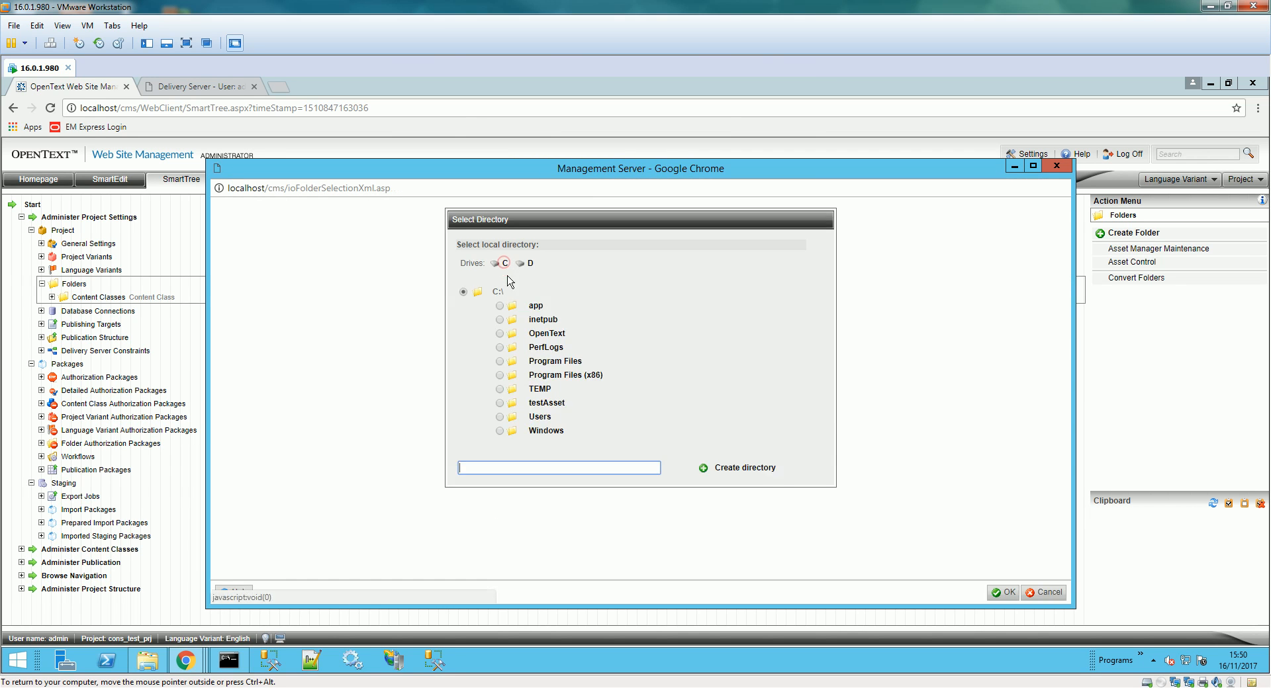
click(544, 403)
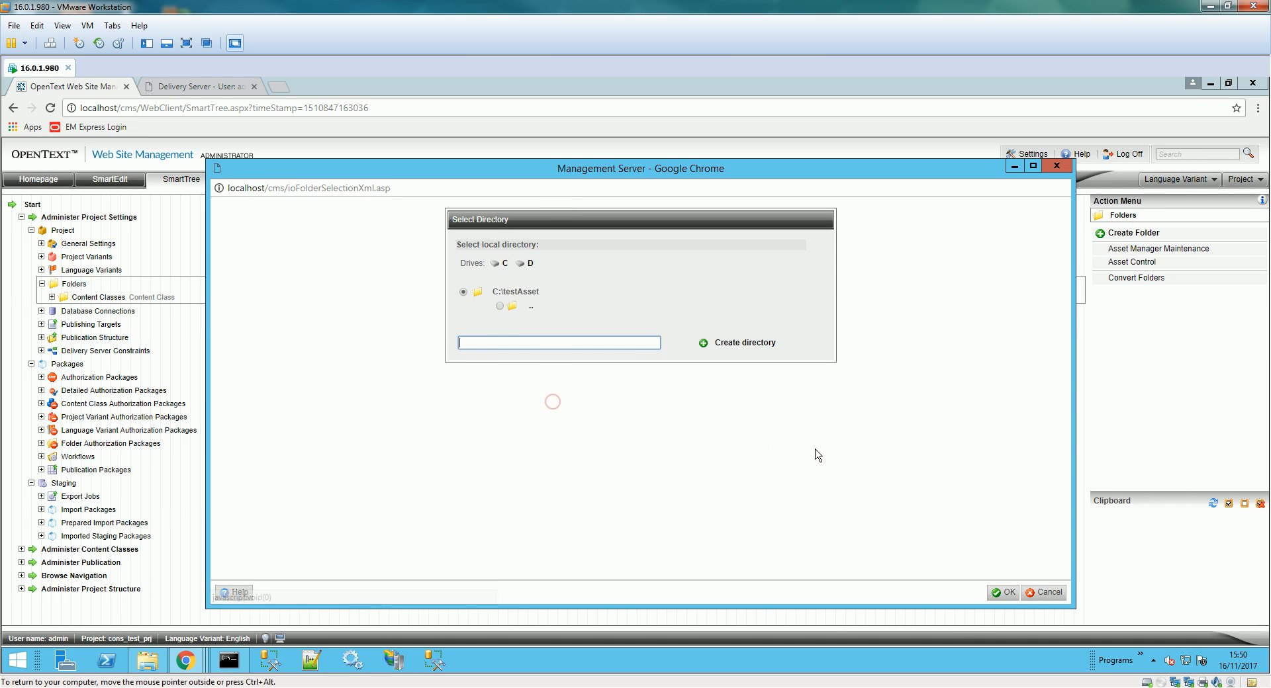
click(996, 592)
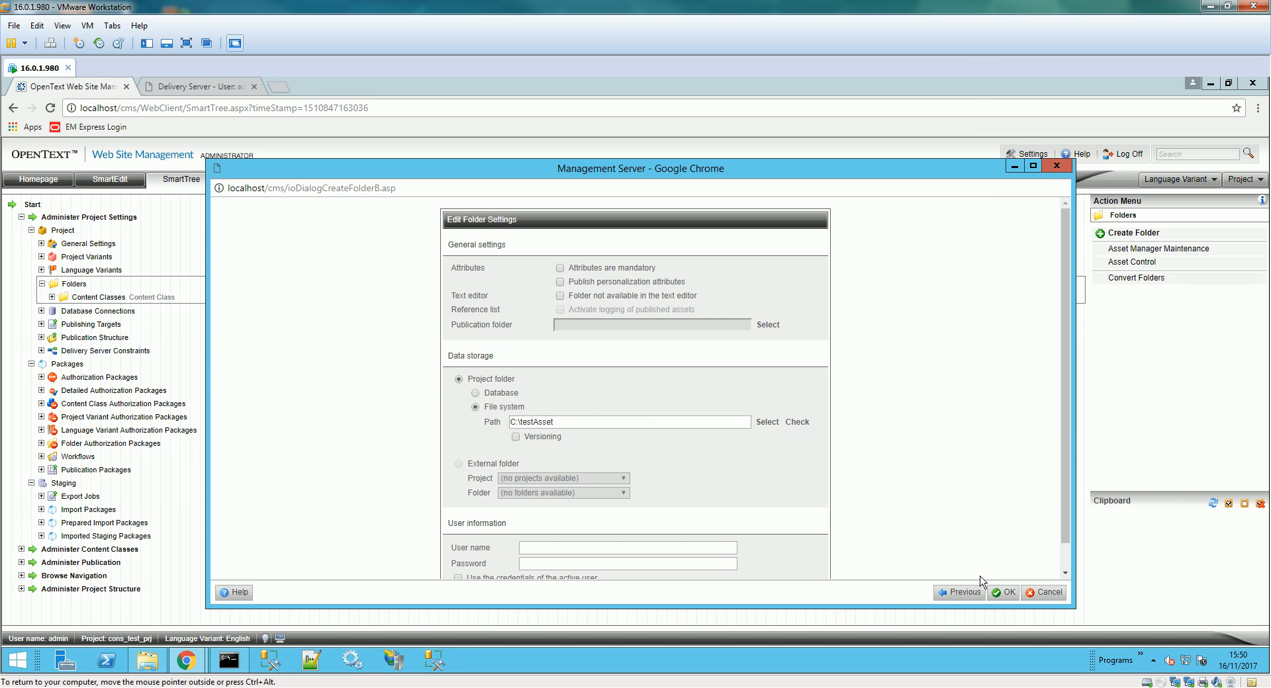
click(1004, 593)
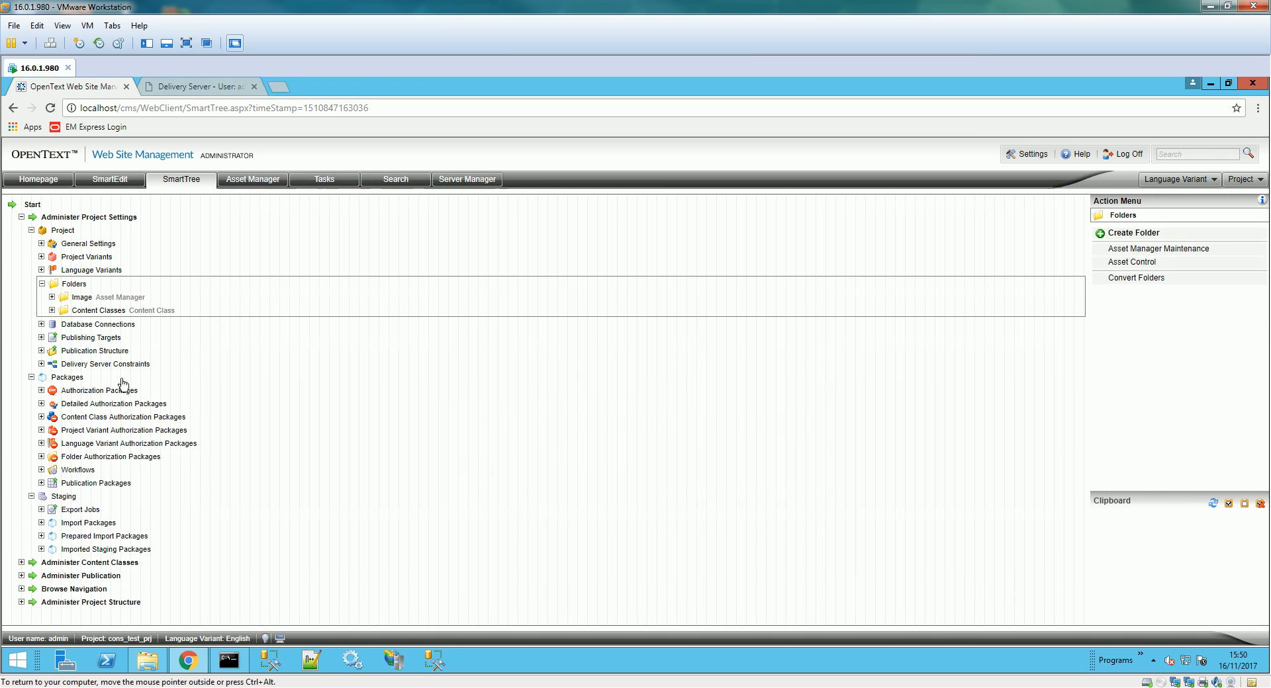
- View the Image asset folder's contents to confirm test.pdf is there, then close the Media Asset Management window
click(124, 311)
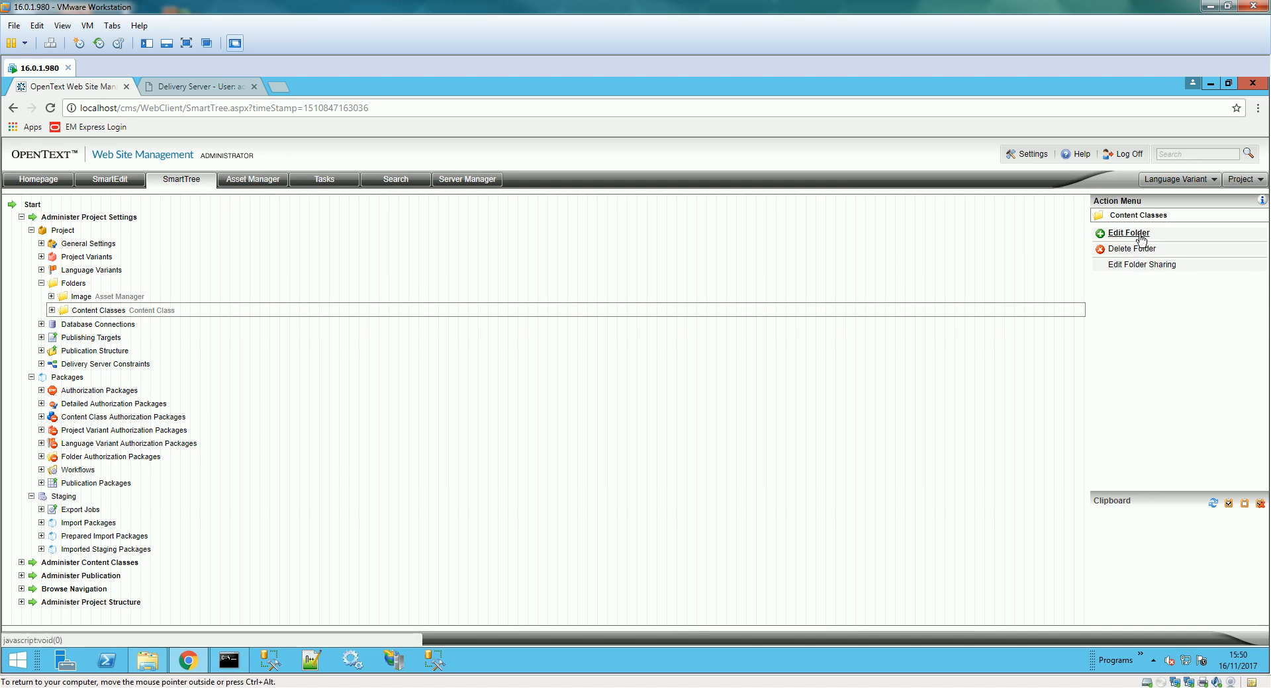
click(51, 310)
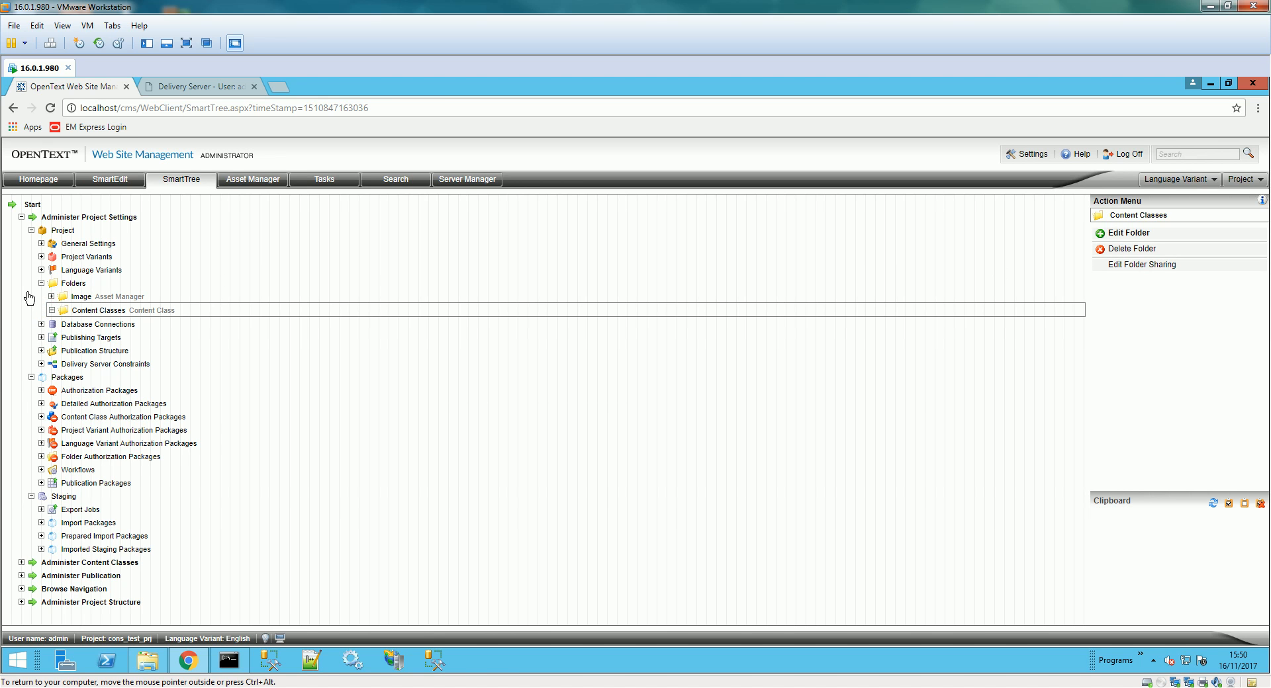
click(64, 300)
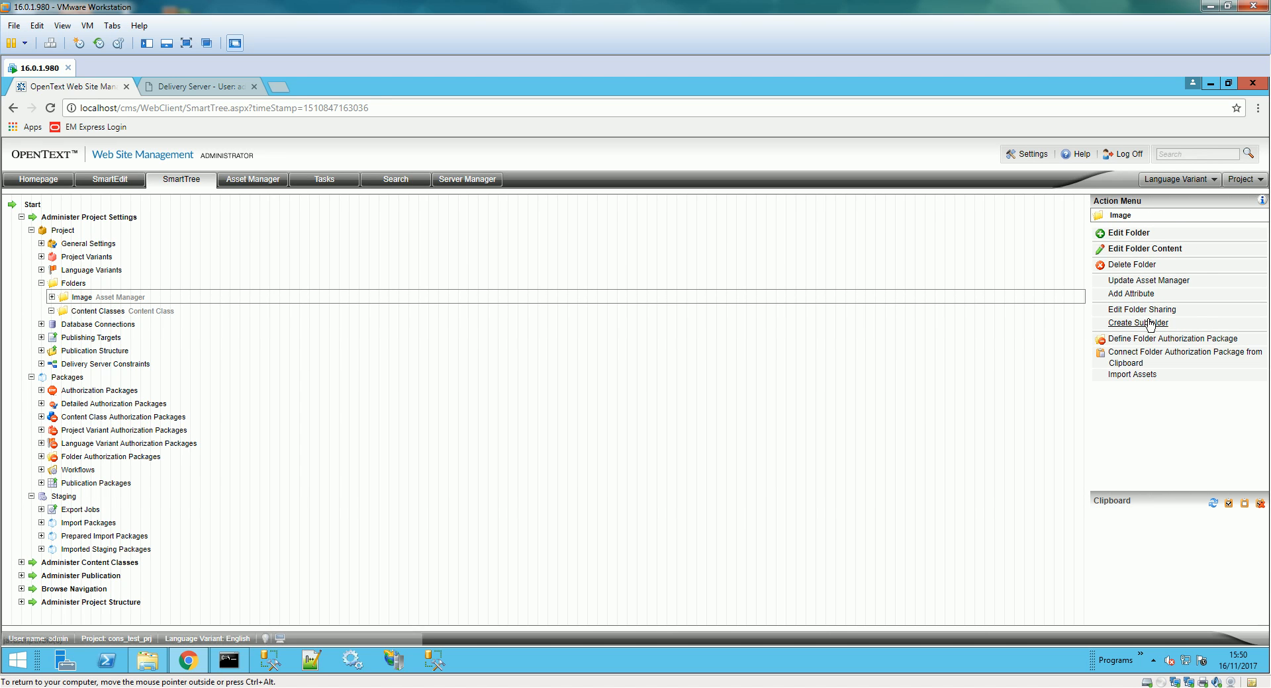
click(1175, 255)
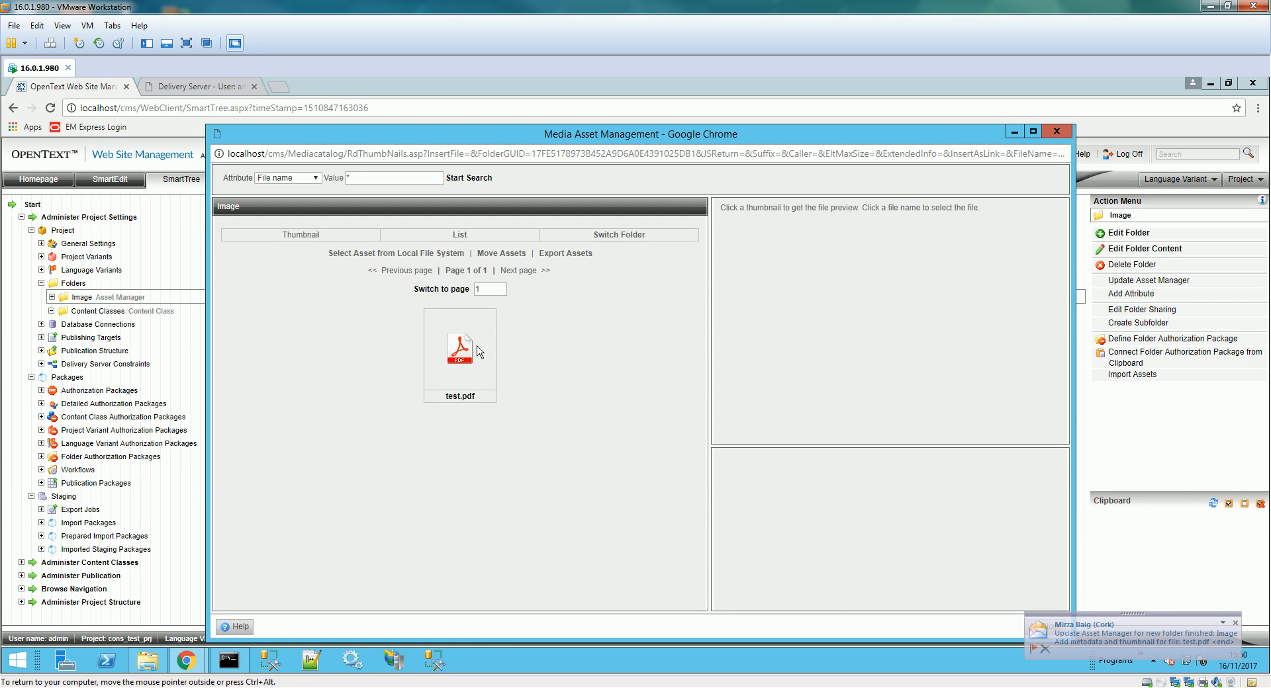
click(1067, 132)
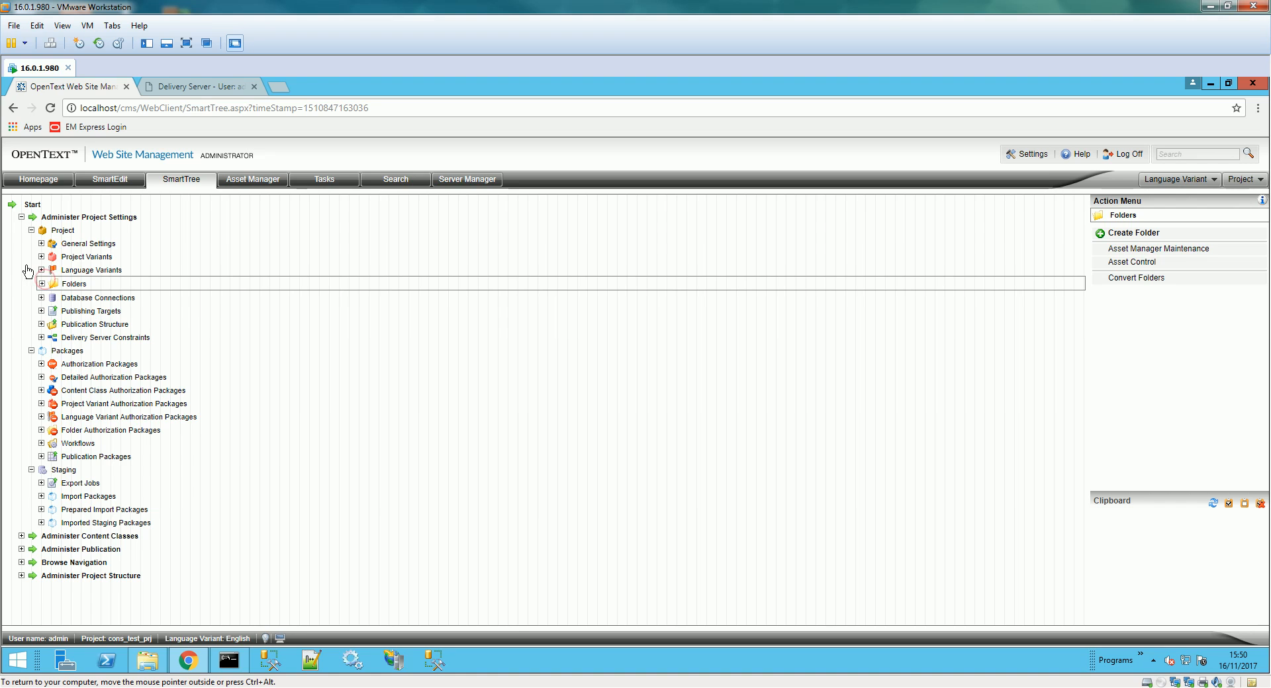
- Go to Publishing Targets to reveal the FTP, SFTP, Directory and Delivery Server target options
click(31, 230)
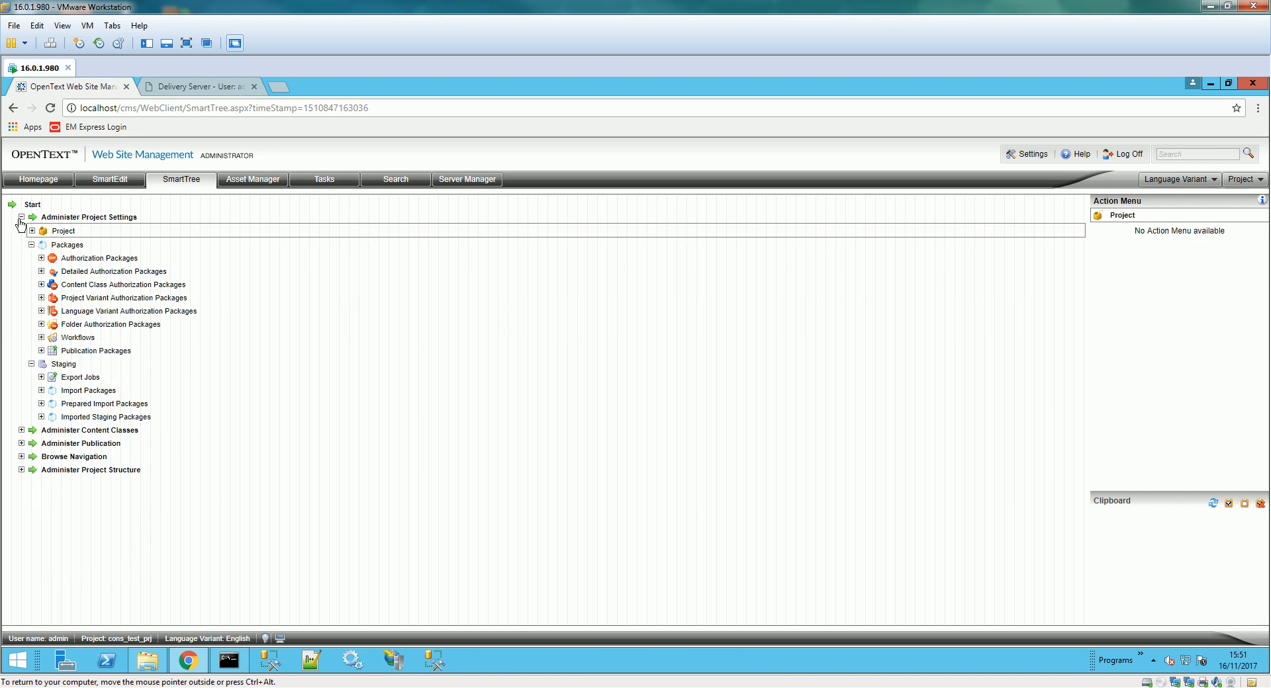
click(21, 218)
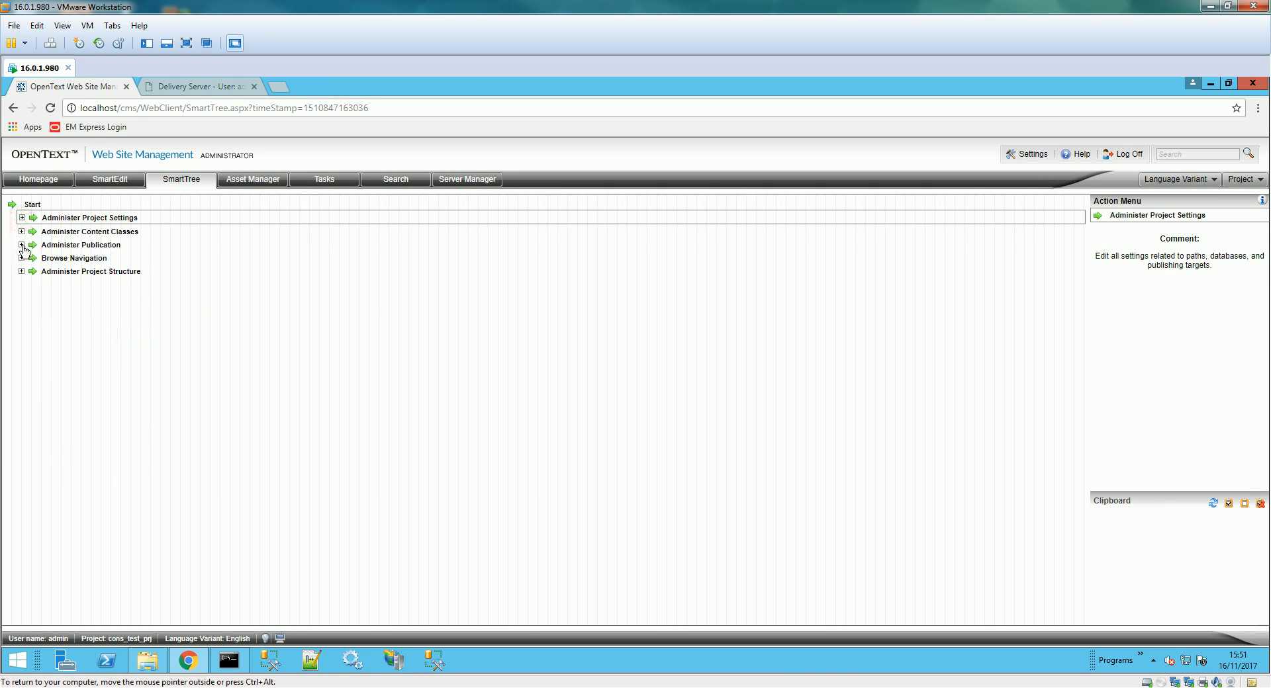
click(22, 232)
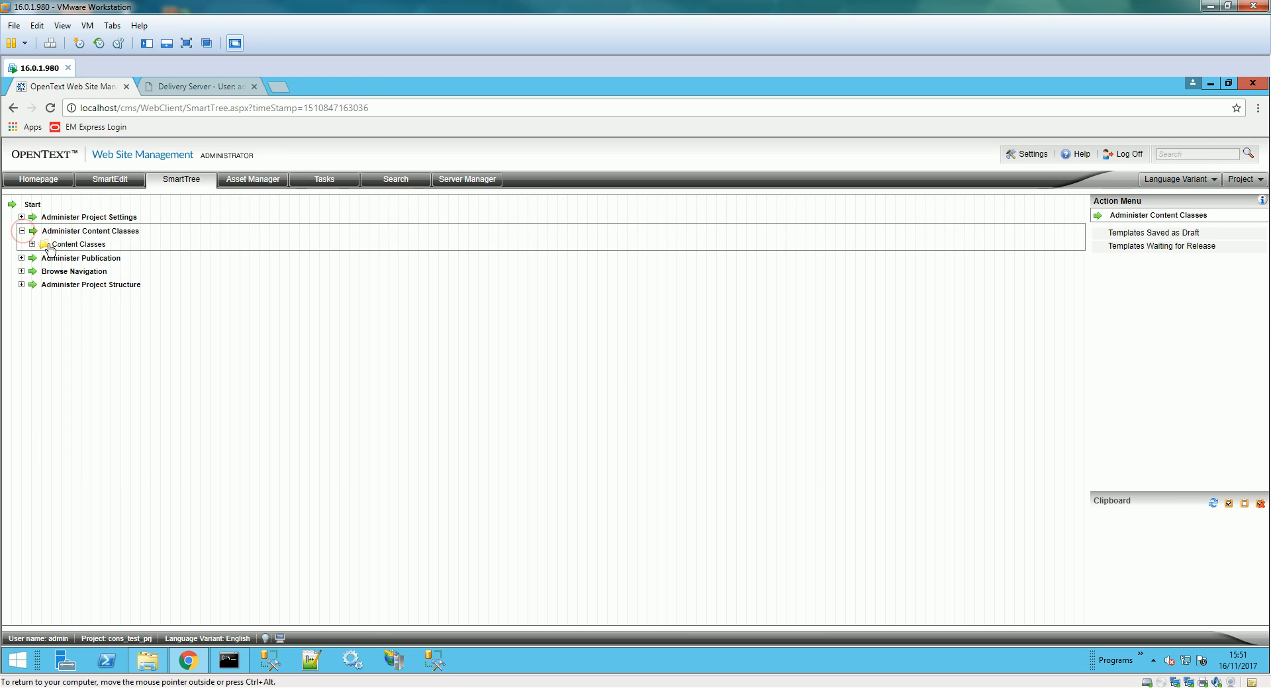
click(32, 245)
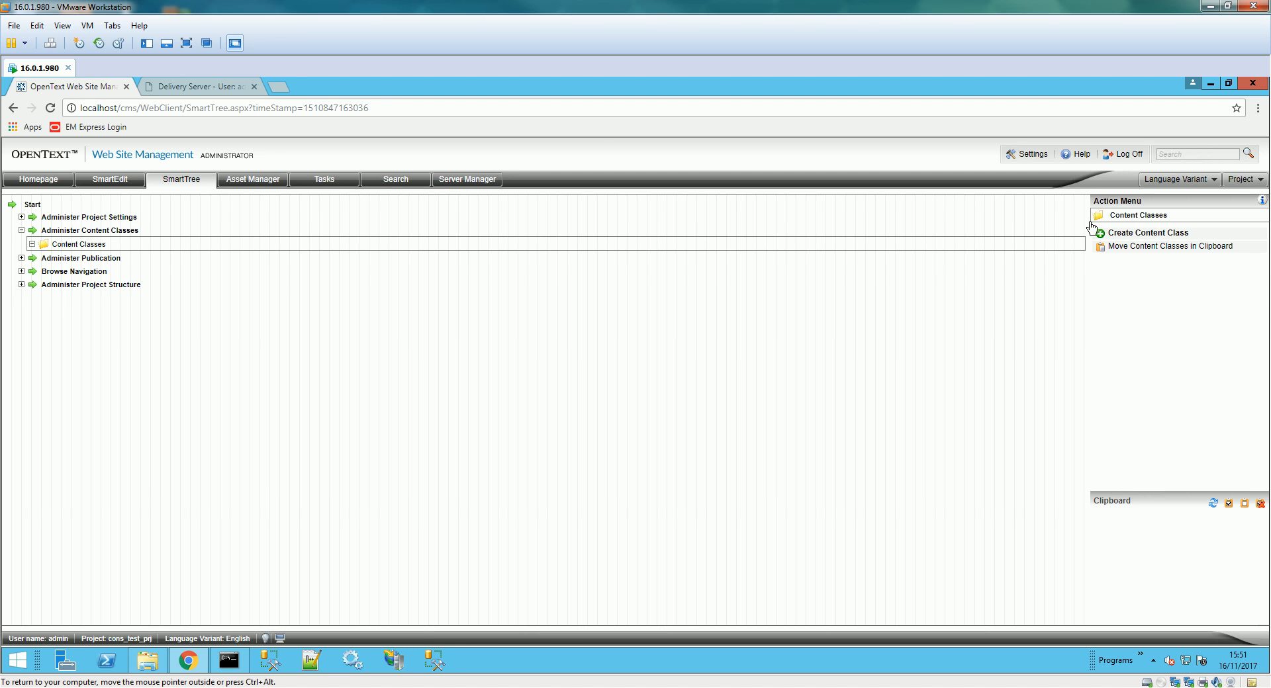
click(21, 217)
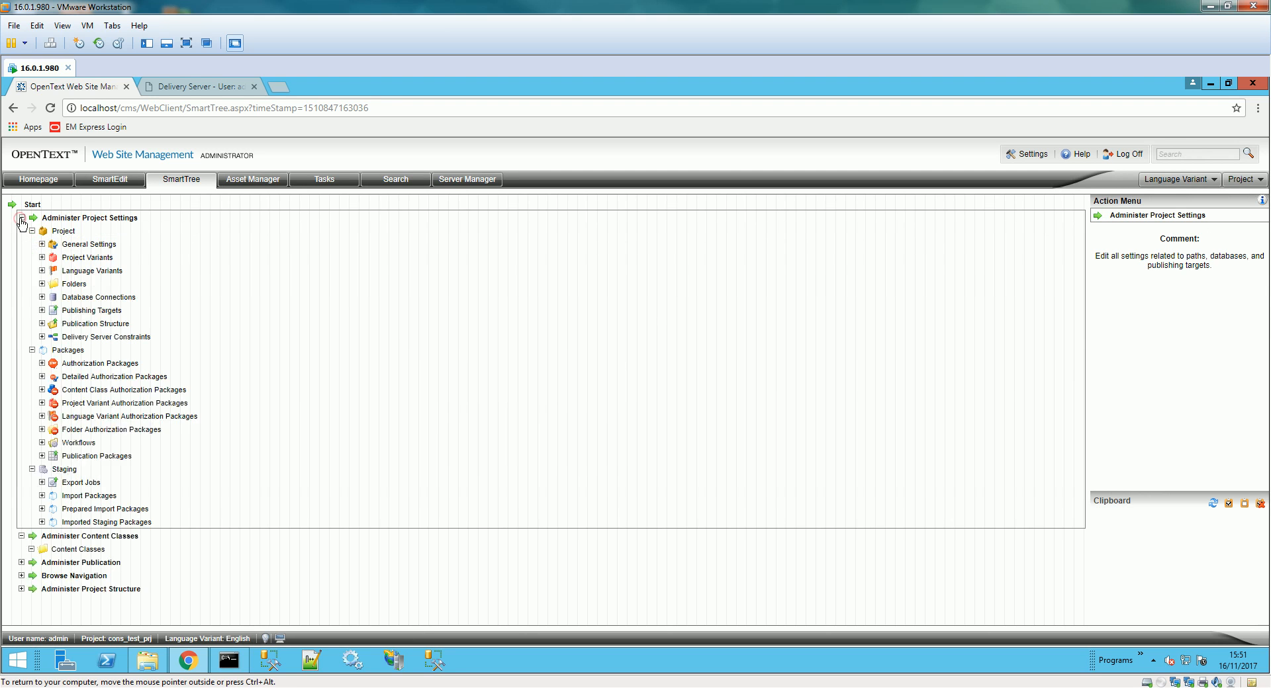
click(83, 311)
click(41, 311)
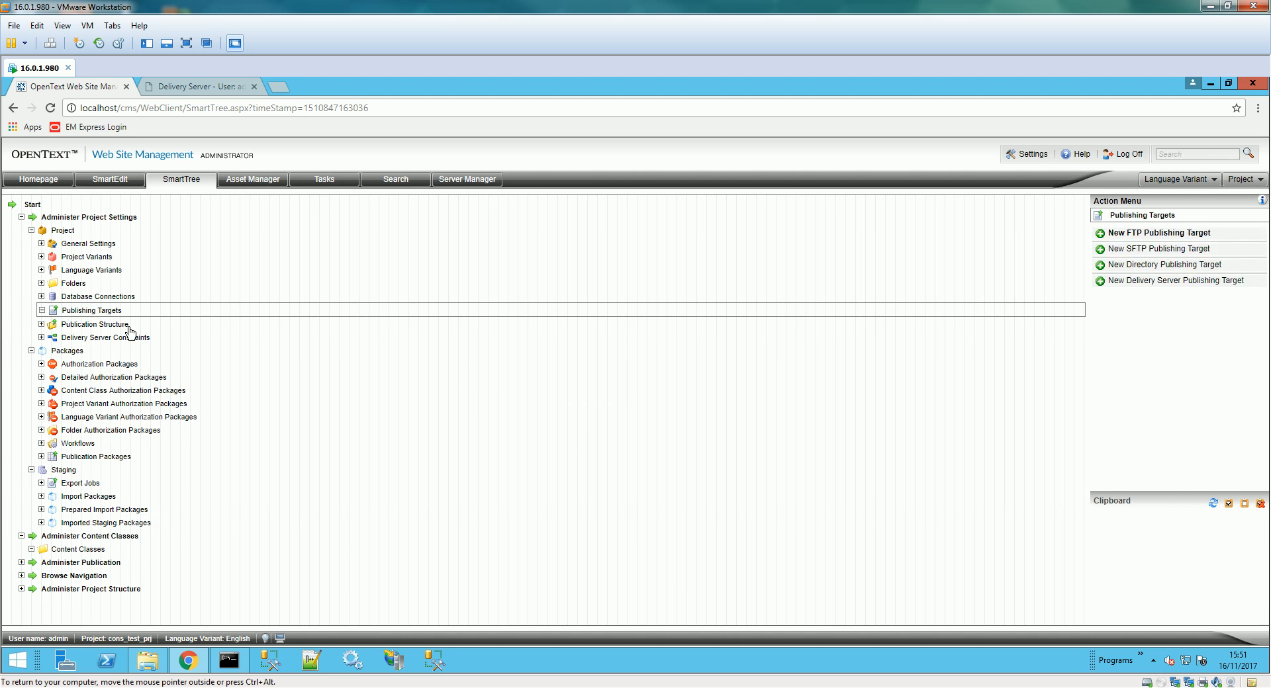
- Drop a directory target and start a Delivery Server target using DS Connection and project test_prj
click(1163, 266)
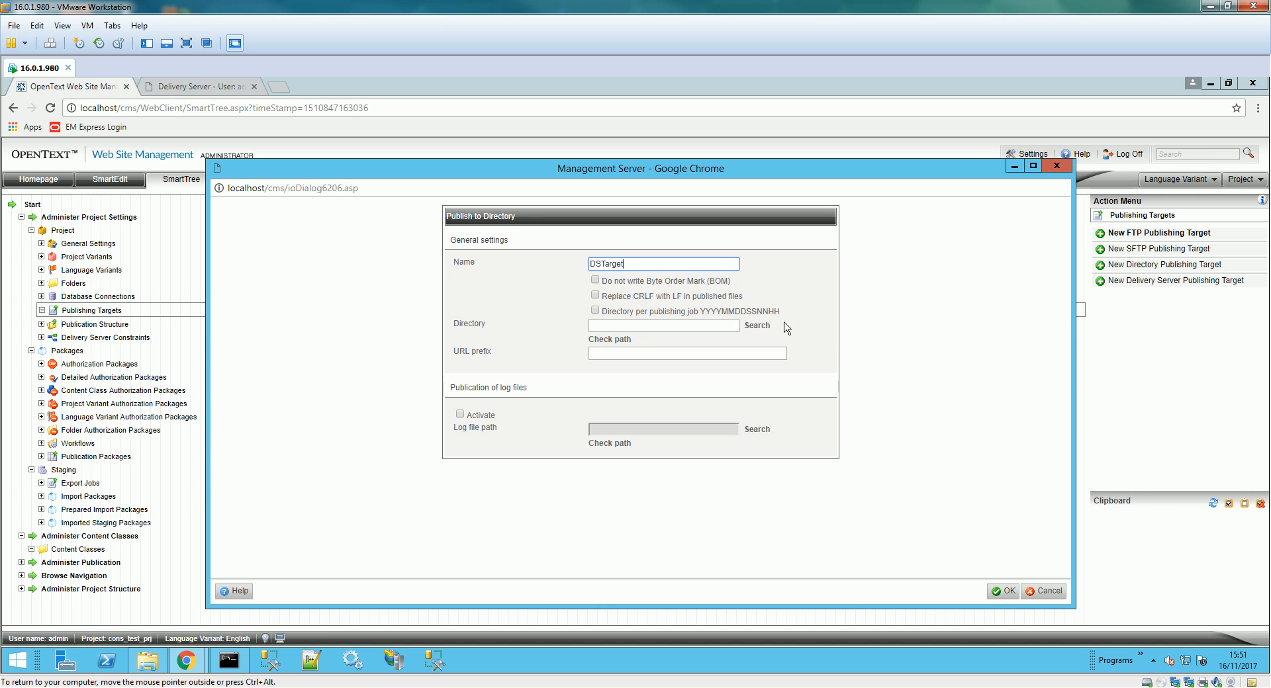
click(1047, 591)
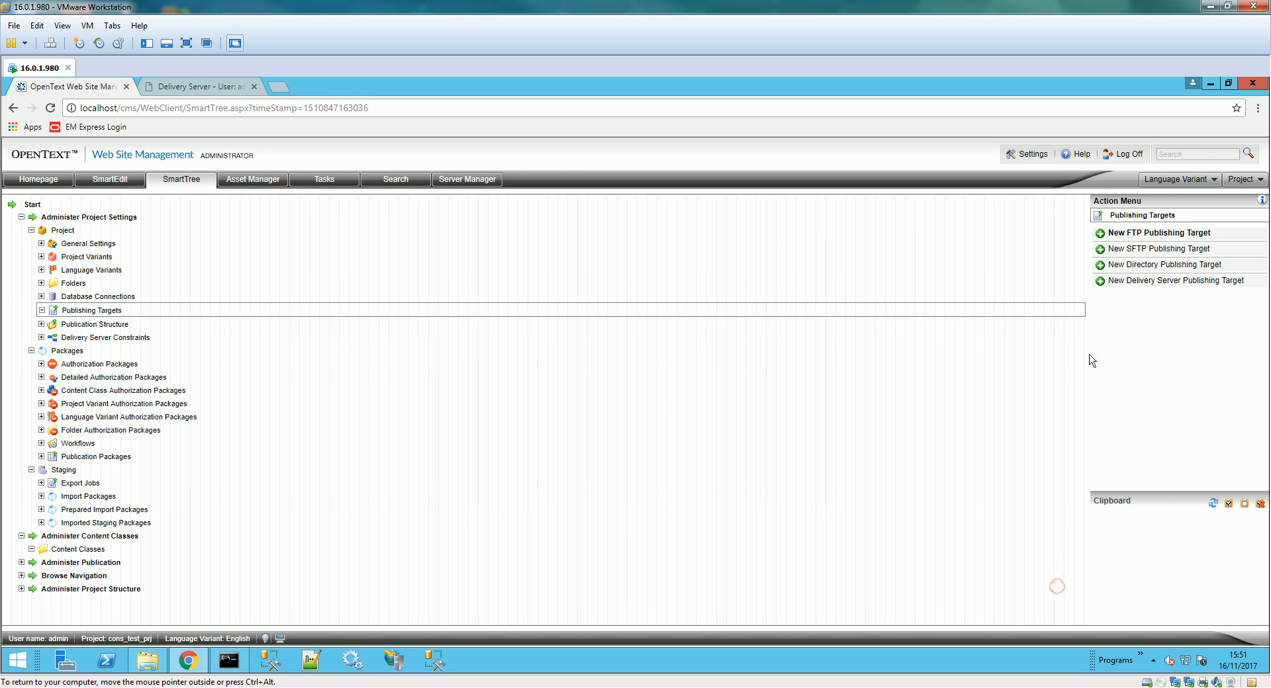
click(1162, 281)
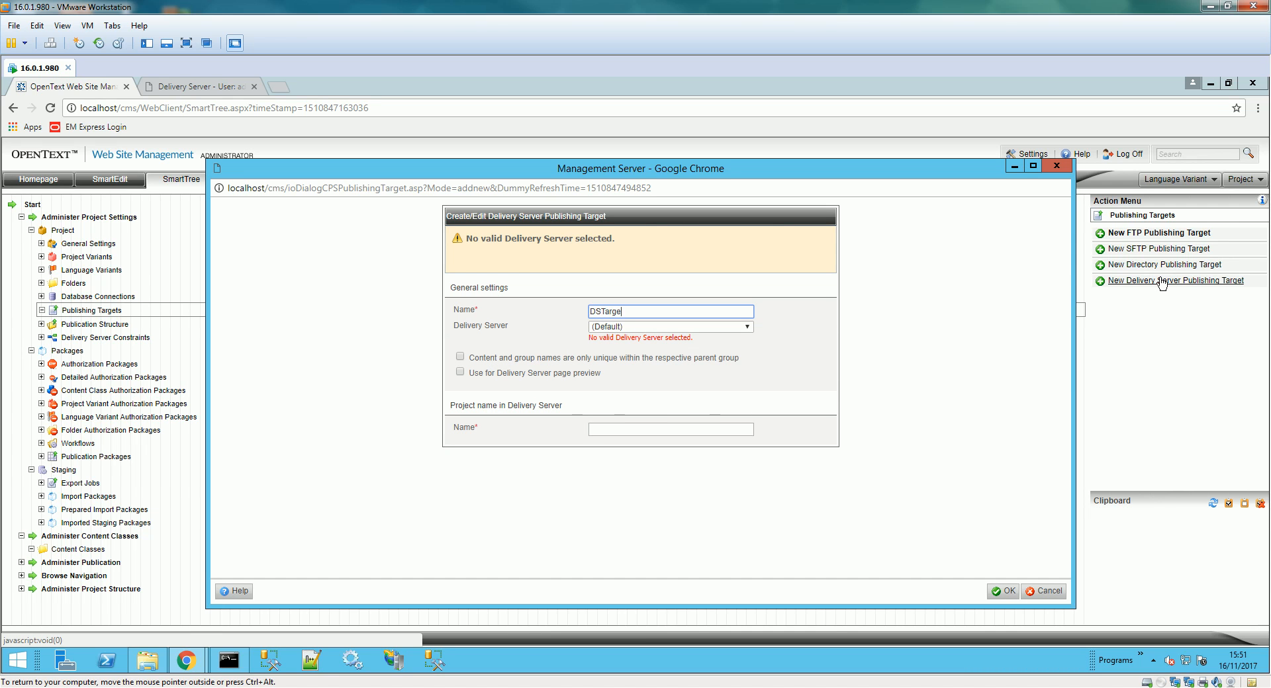
click(663, 327)
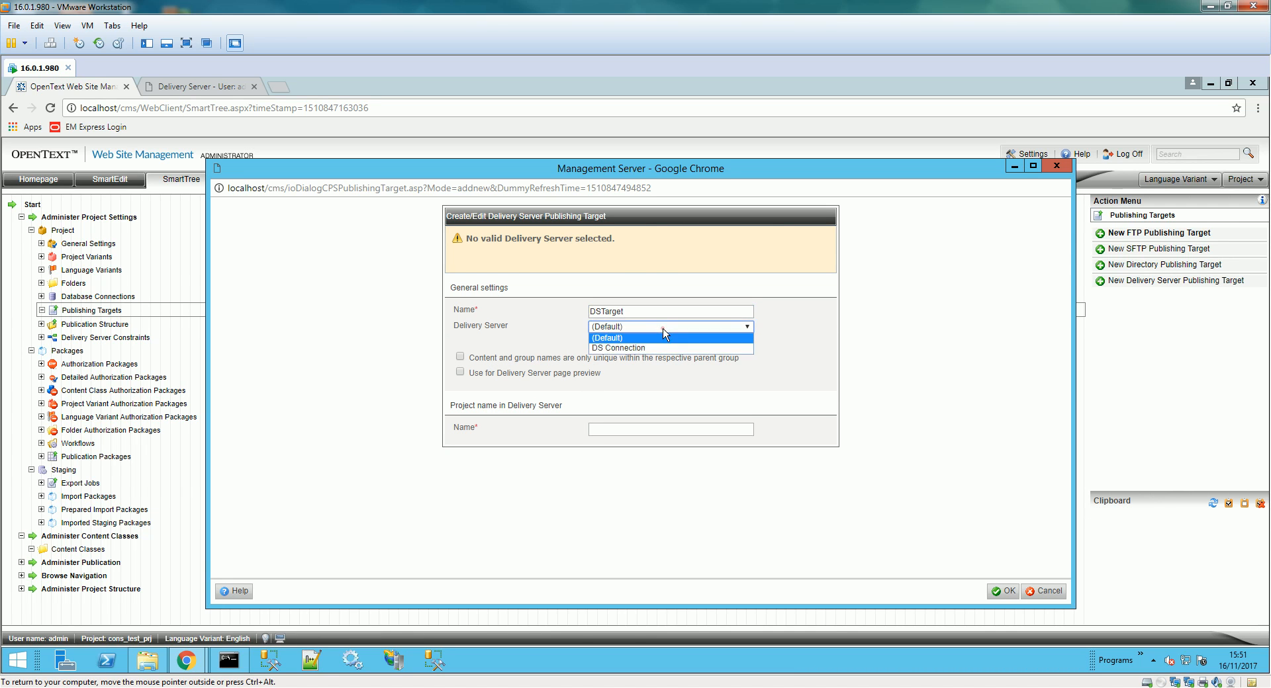
click(654, 349)
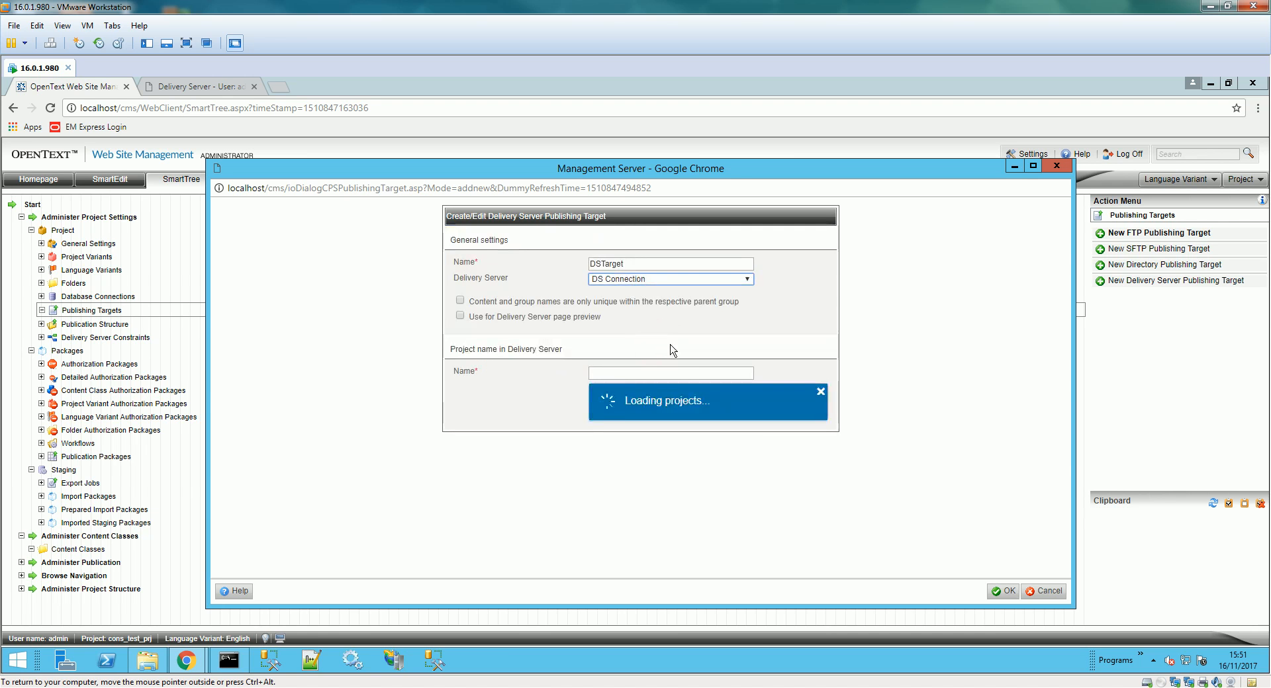
click(709, 372)
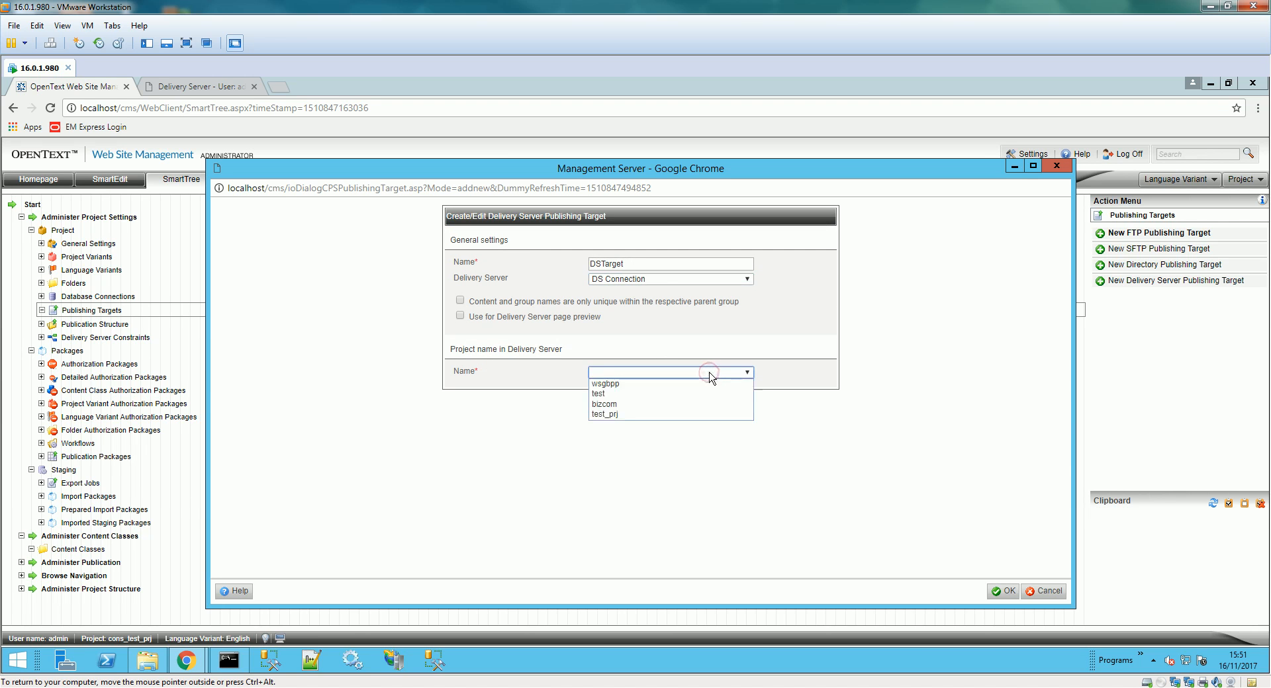
click(637, 417)
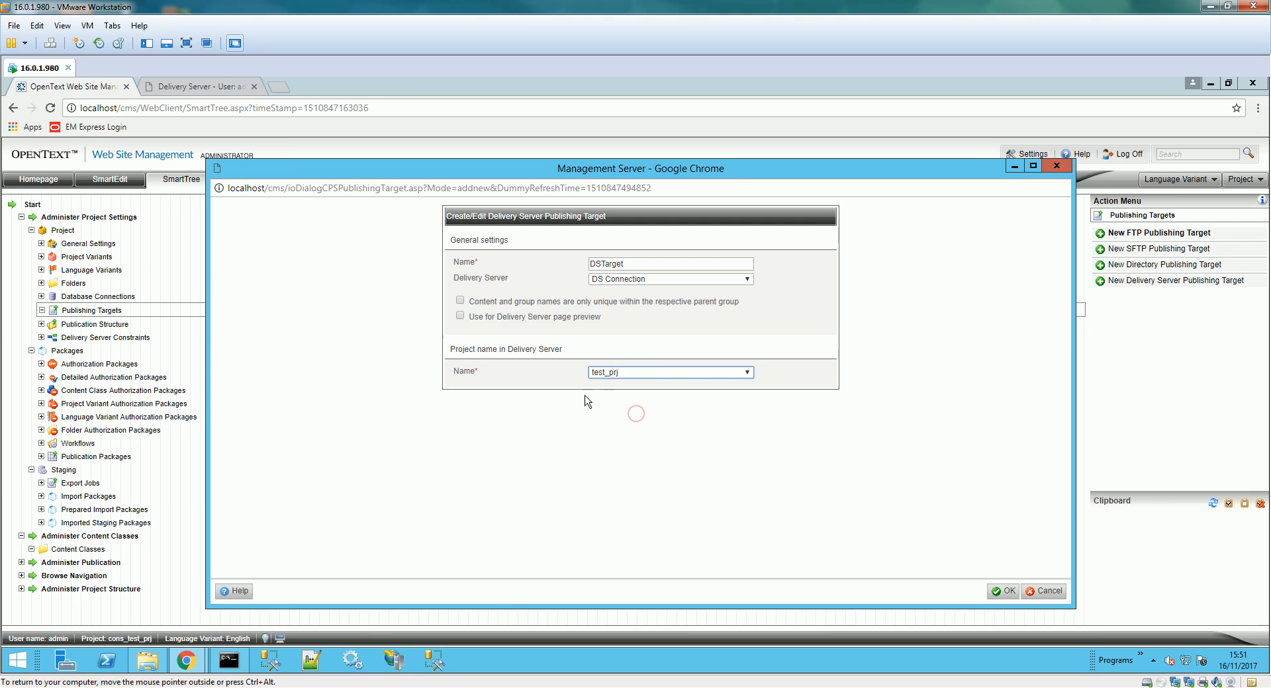
- Glance at the Delivery Server tab, then return to Management Server with Publishing Targets expanded
click(206, 84)
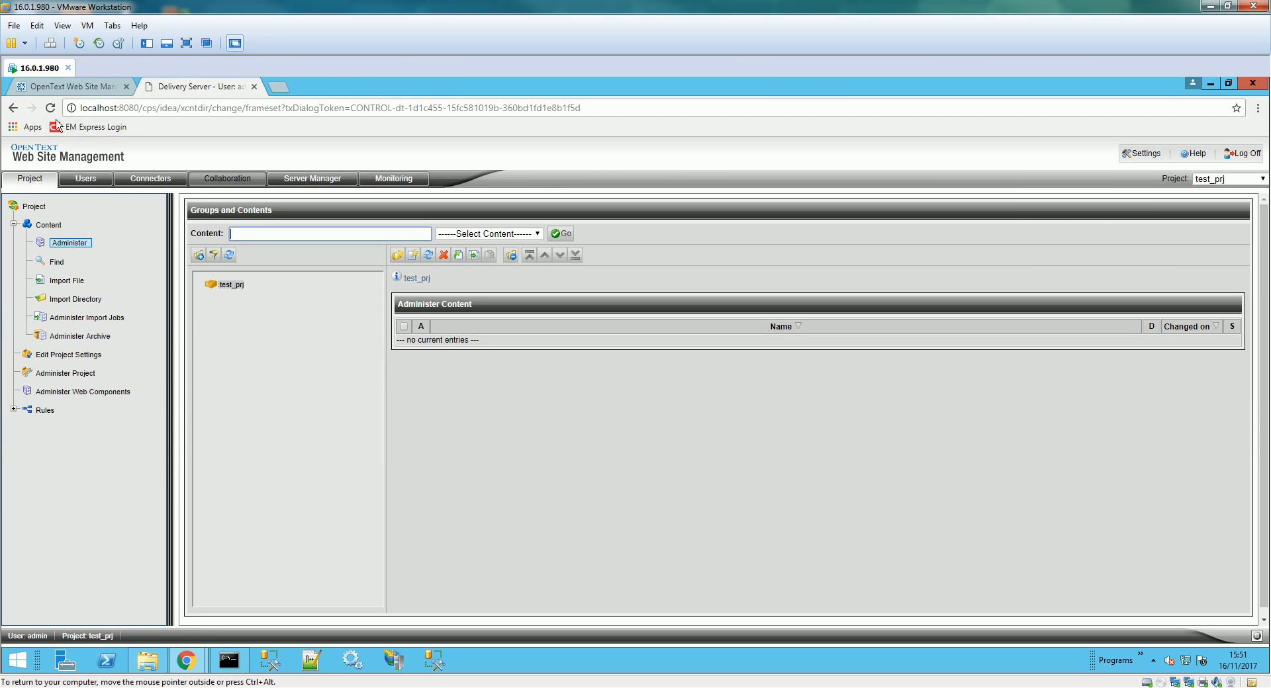
click(70, 88)
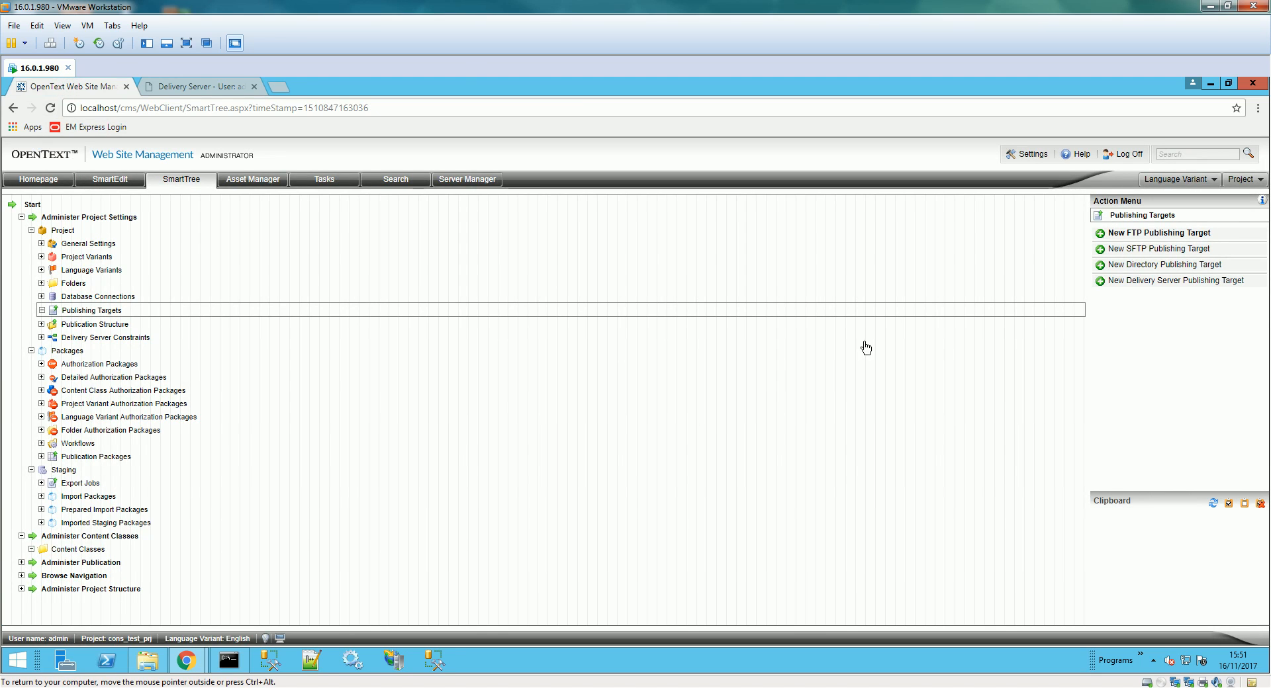
click(41, 310)
click(195, 661)
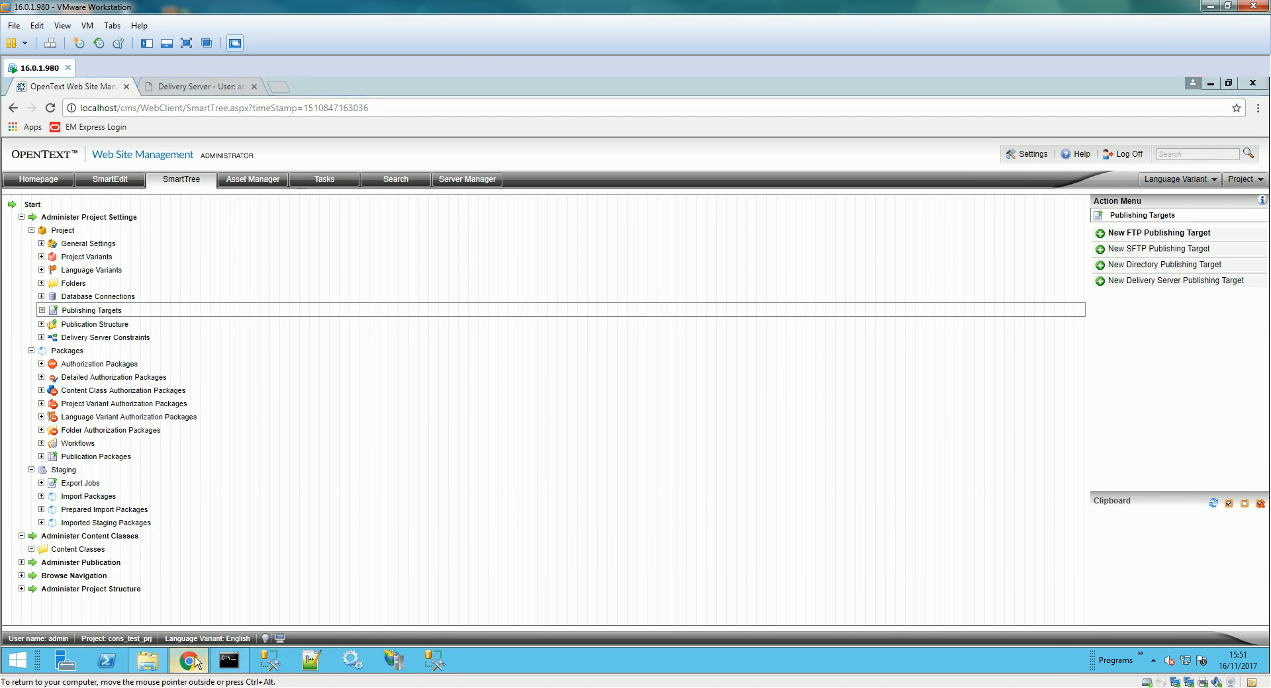
click(199, 664)
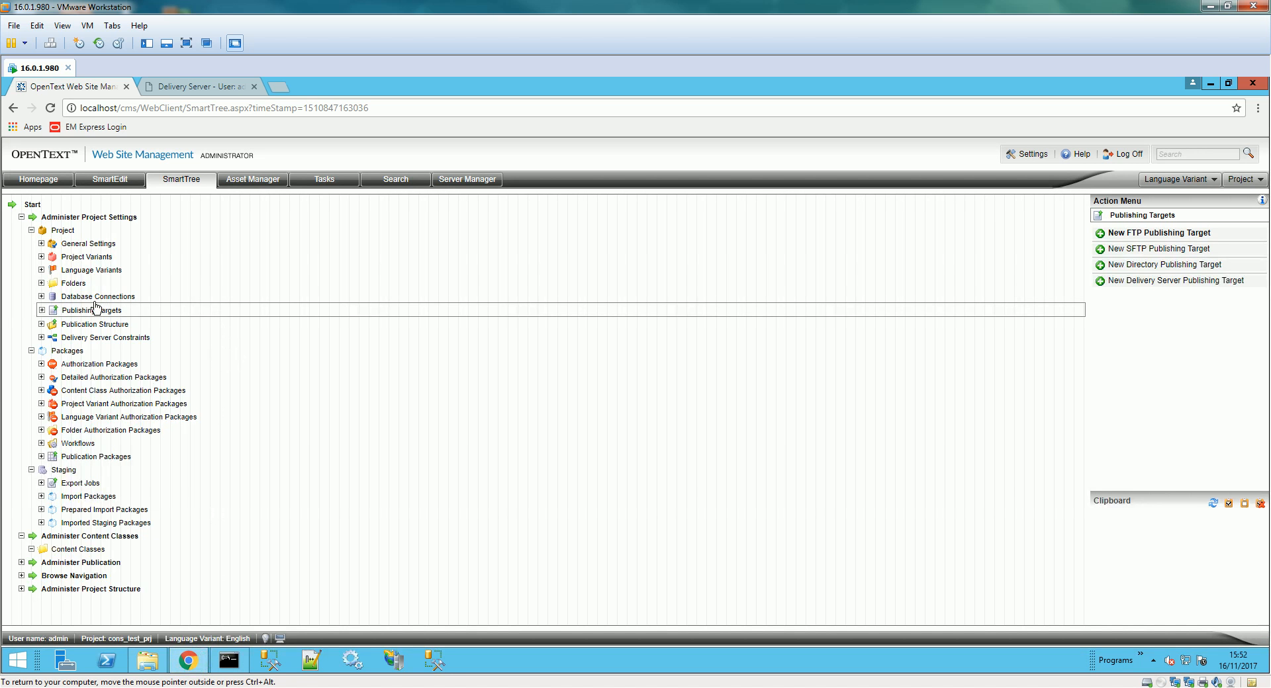
click(41, 310)
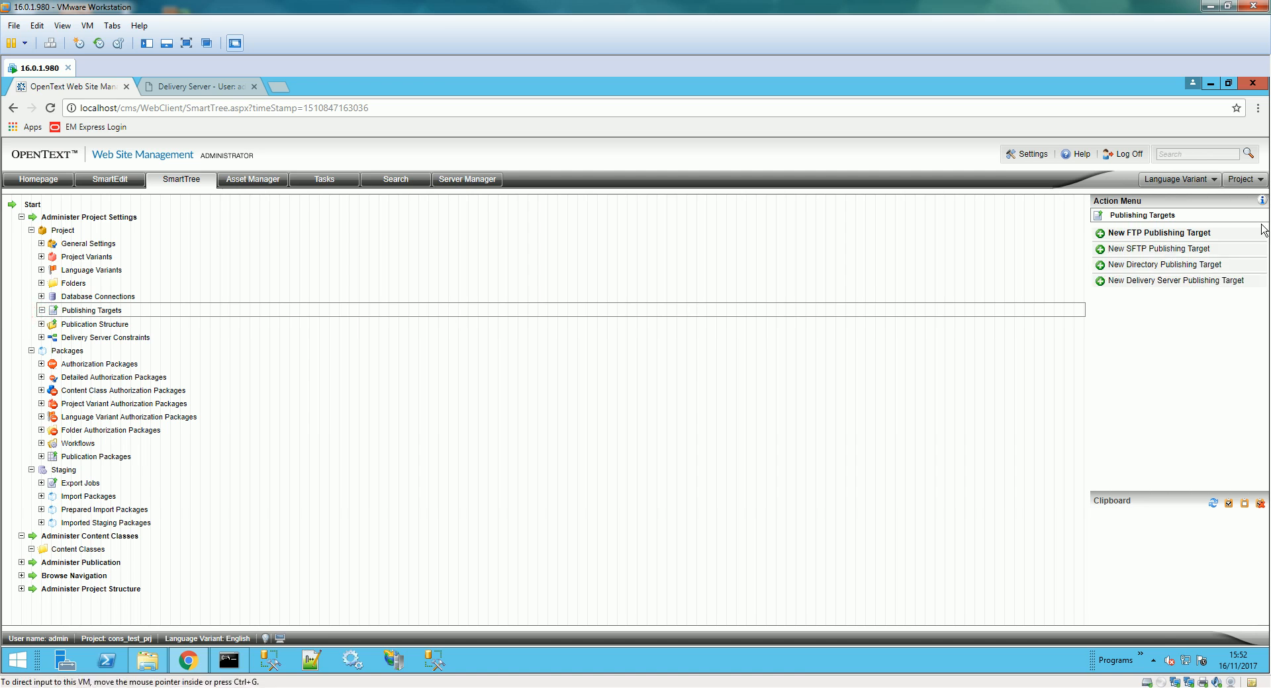
- Save the Delivery Server publishing target DSTarget, then select it and the Publication Structure node
click(1163, 281)
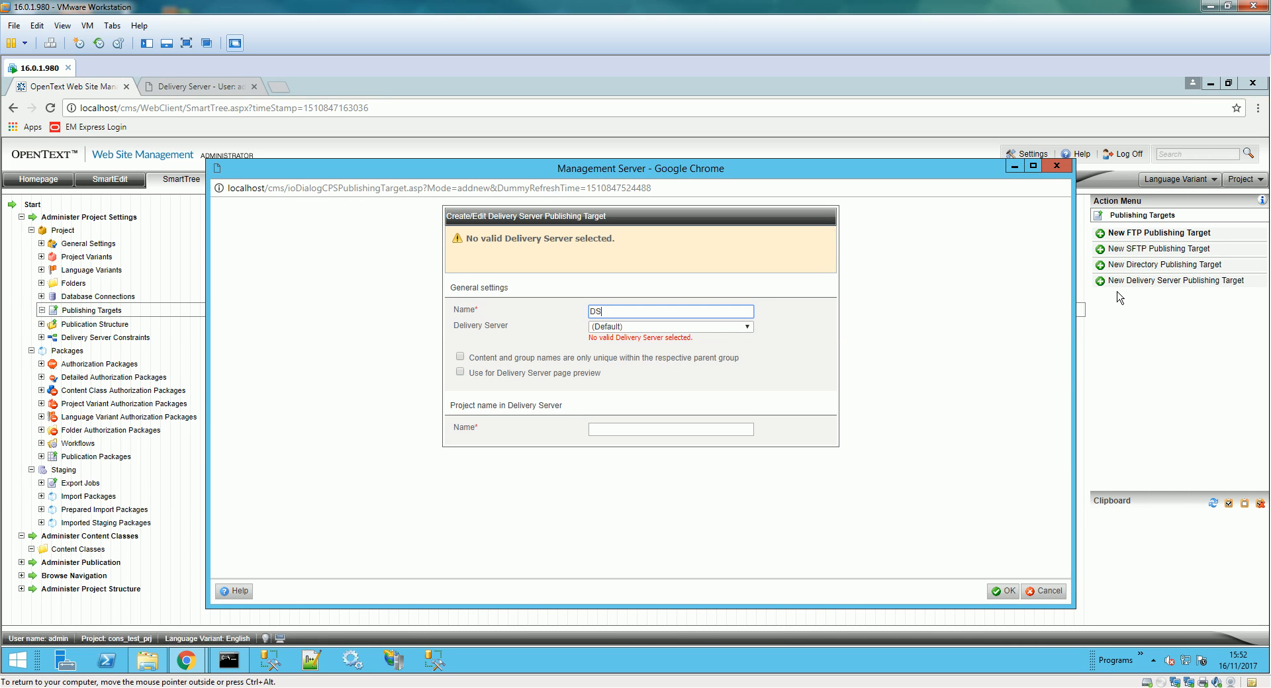
click(1153, 660)
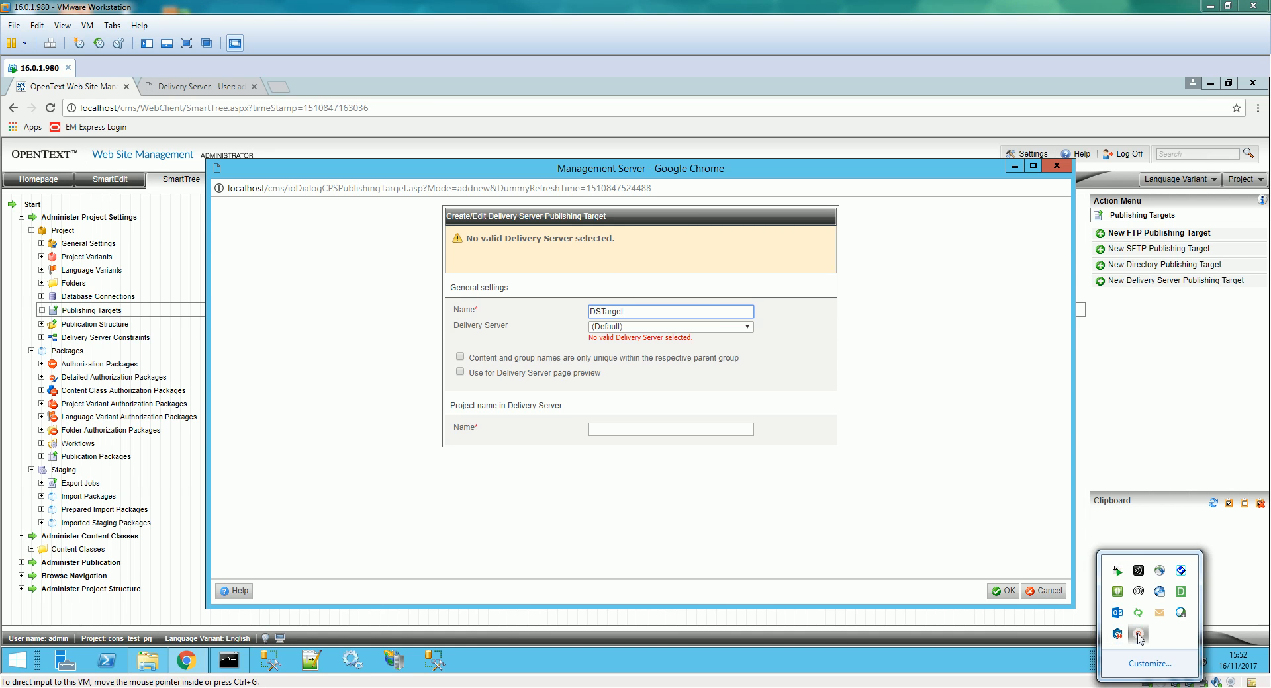
click(1138, 636)
click(1191, 669)
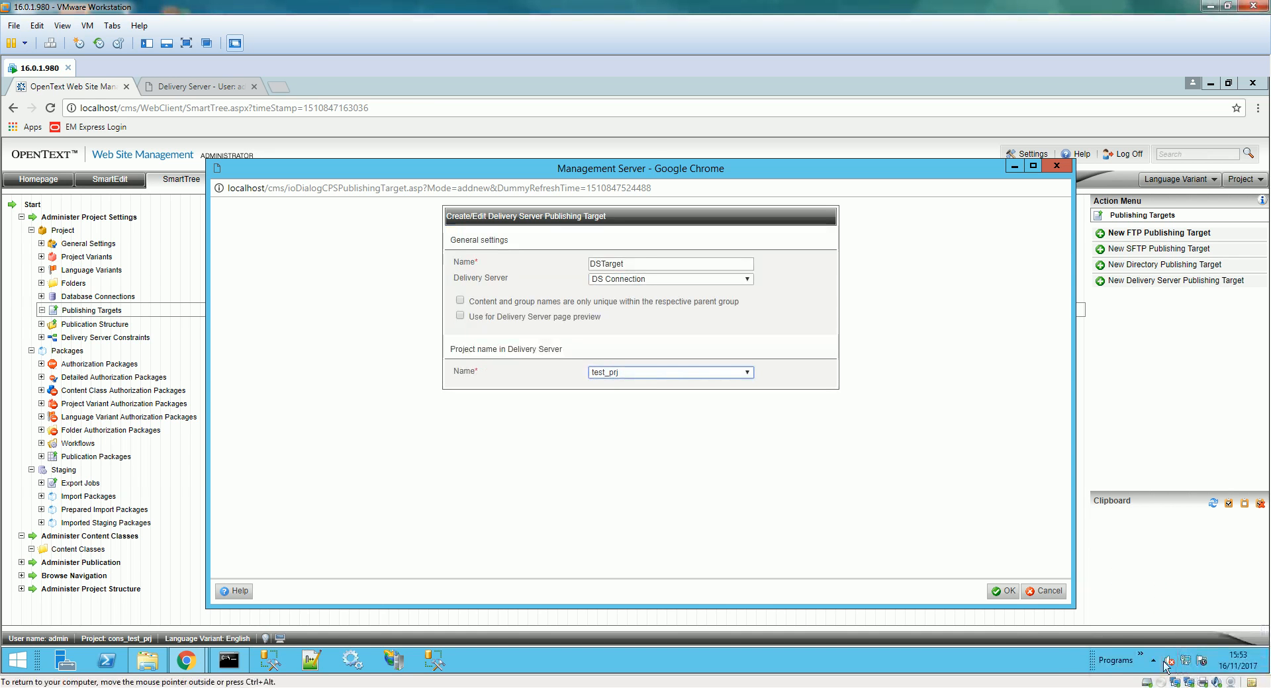
click(1010, 591)
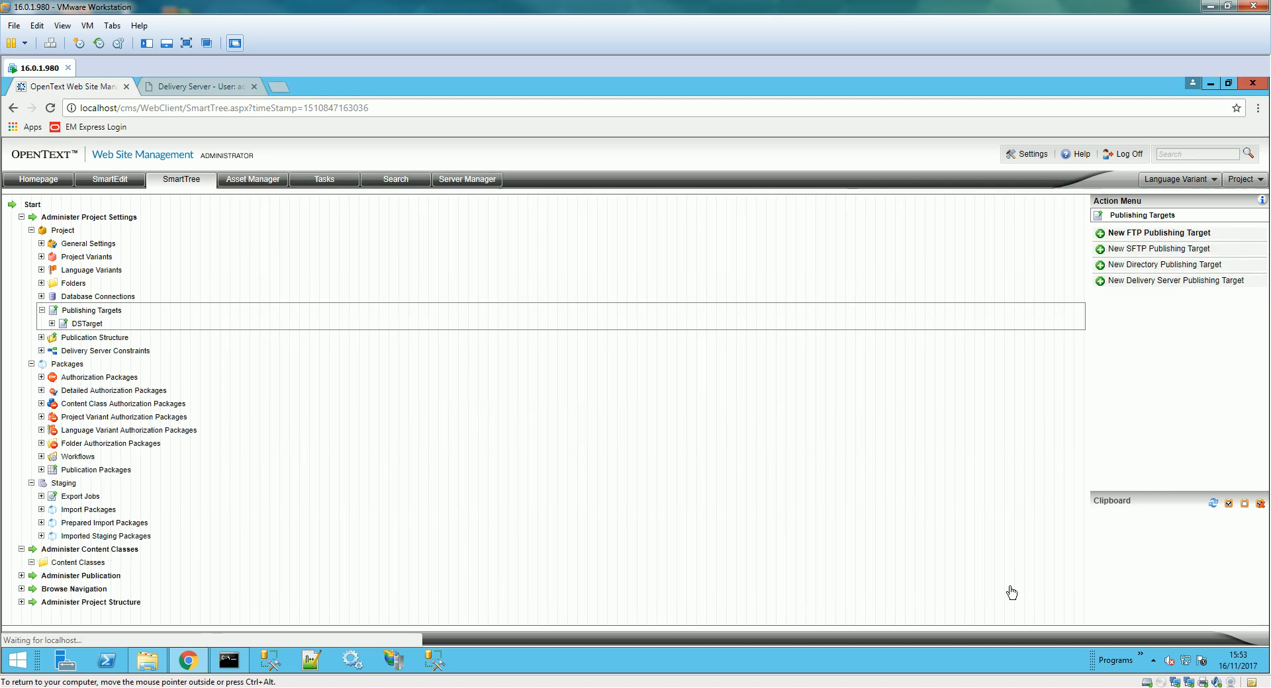
click(82, 324)
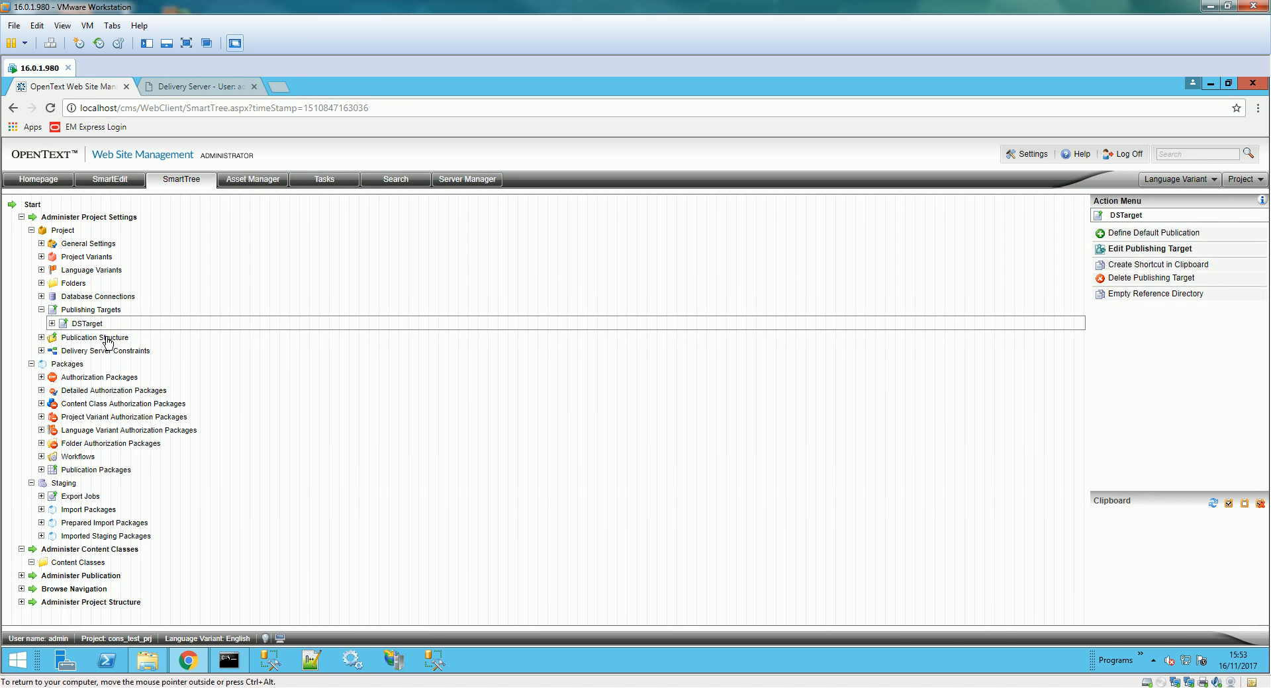
click(55, 340)
- Start a Delivery Server publication folder named PDF Folder with content type BLOB
click(41, 337)
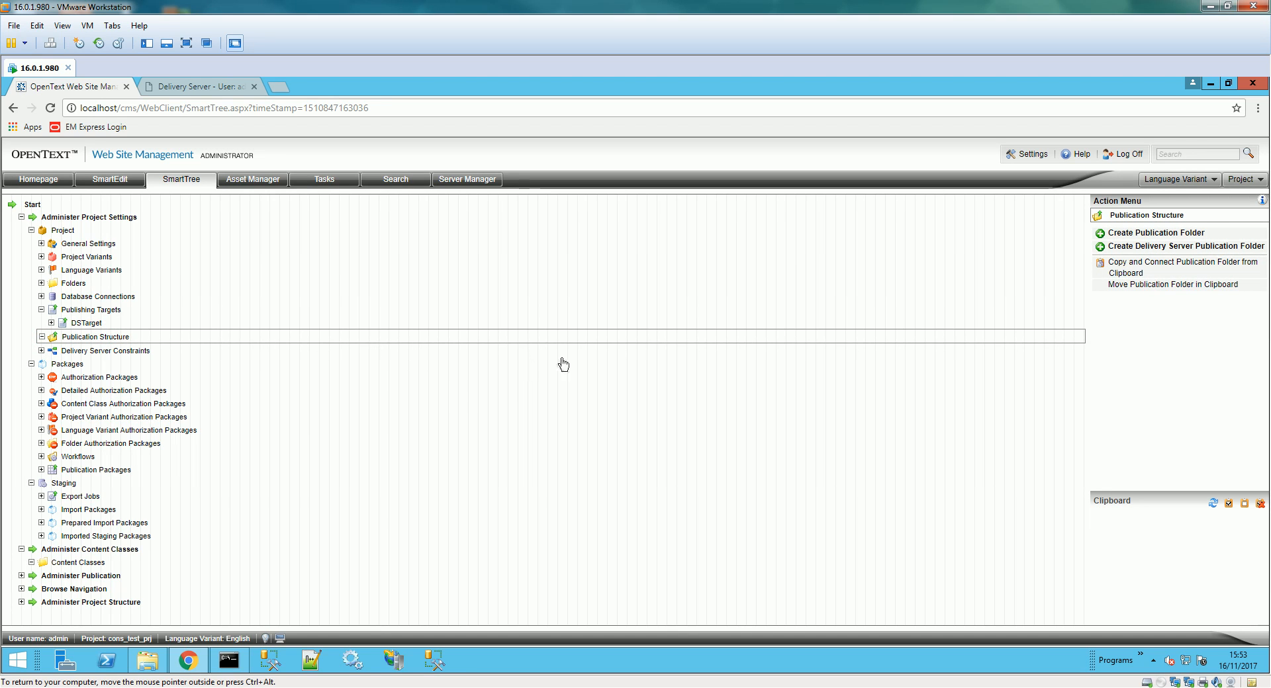
click(1187, 246)
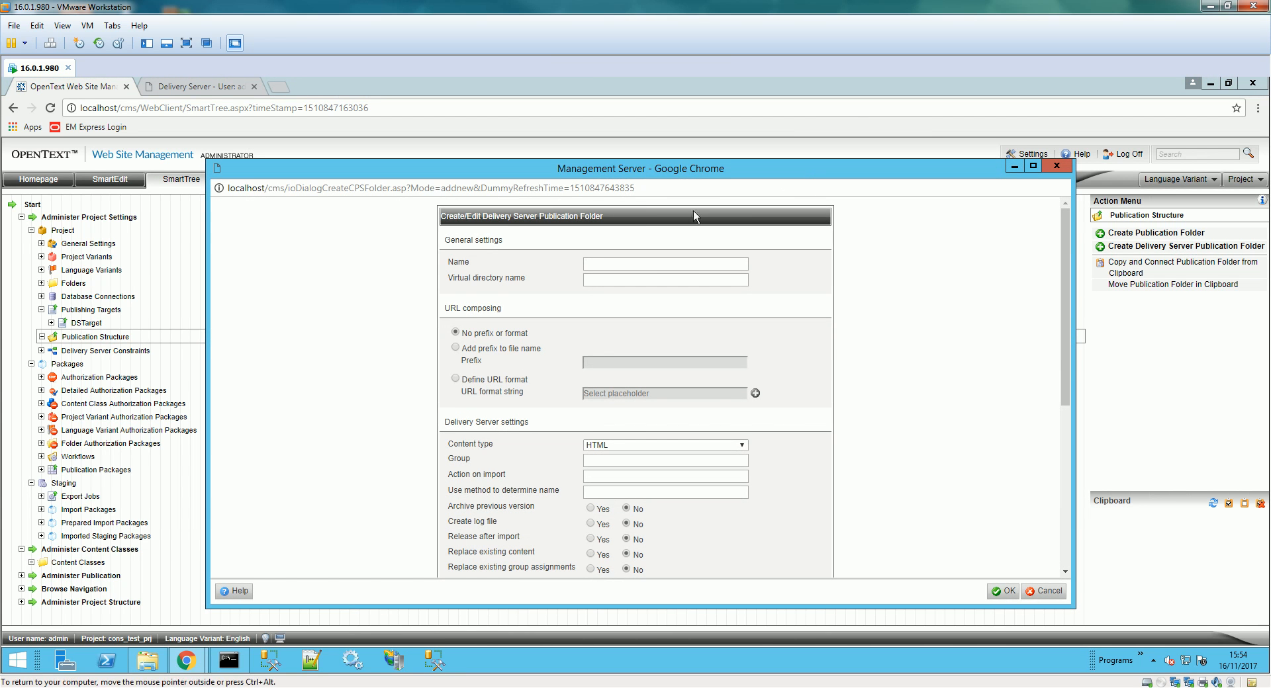
click(672, 262)
click(634, 275)
click(621, 446)
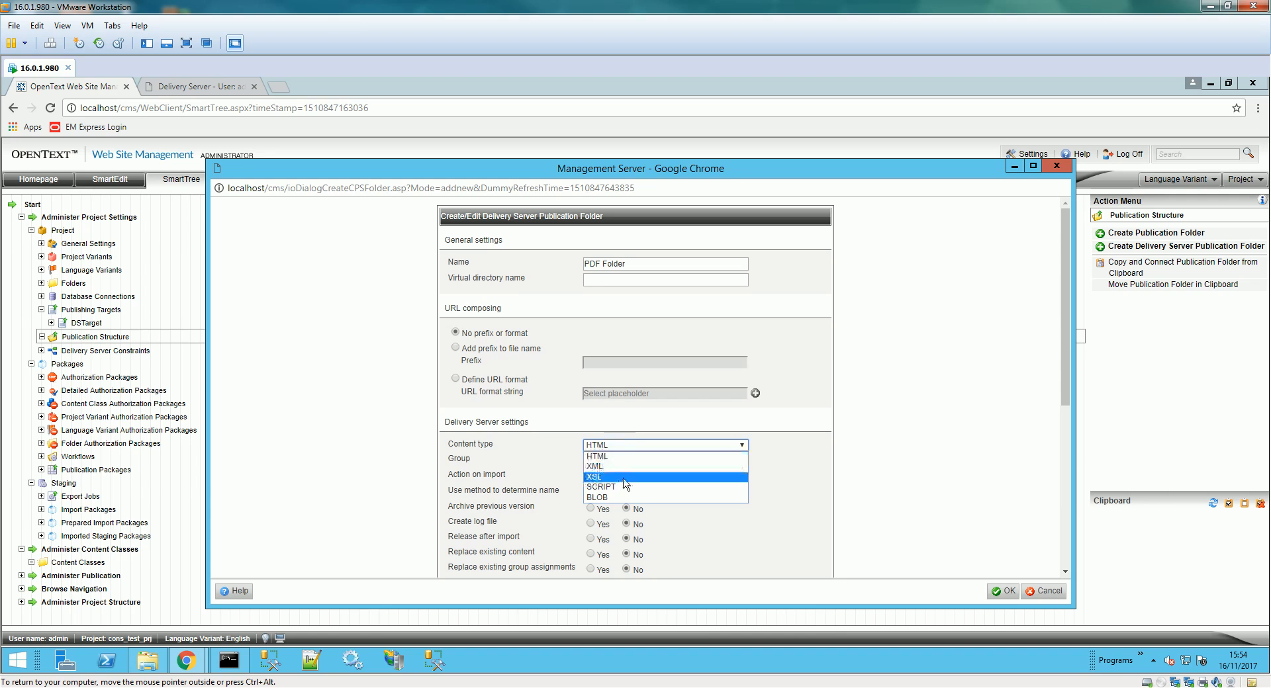
click(618, 500)
- Set group pdf_folder, enable release after import and both replace options, and create the folder
click(633, 463)
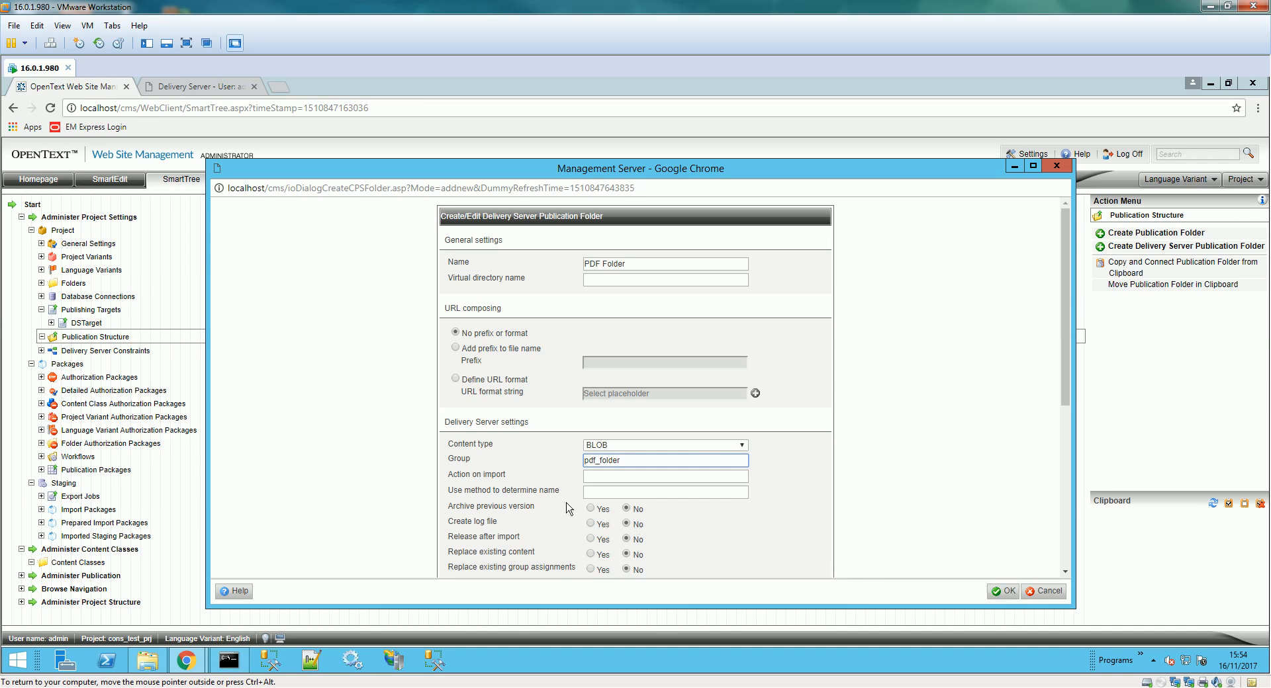
click(591, 539)
click(591, 553)
click(590, 570)
scroll(702, 547, down, 2)
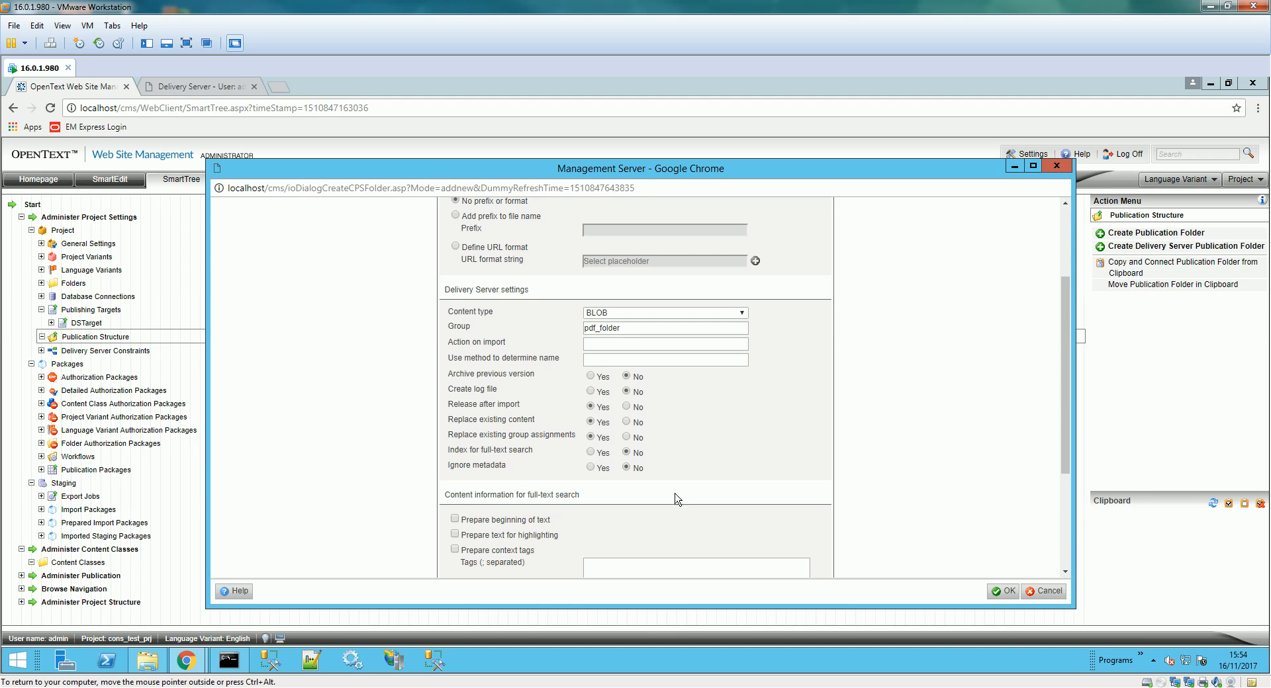
click(1001, 592)
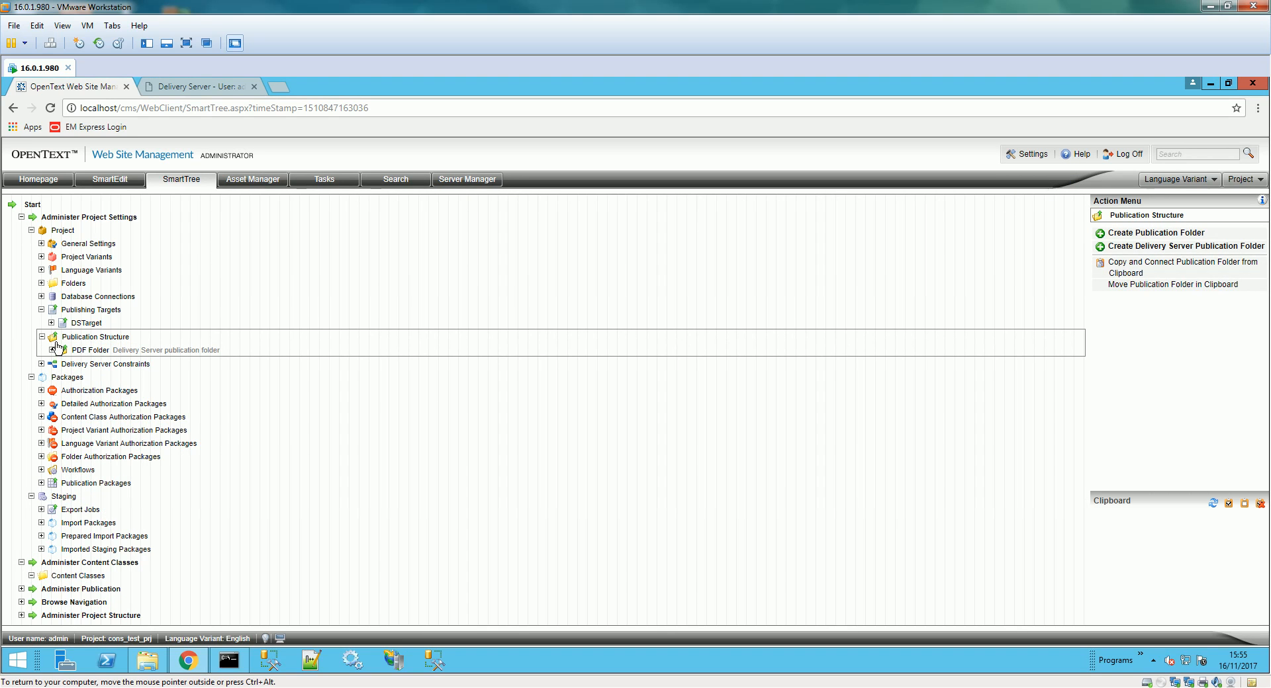
- Define DSTarget as the default publication target and confirm with Yes
click(182, 356)
click(88, 339)
click(75, 577)
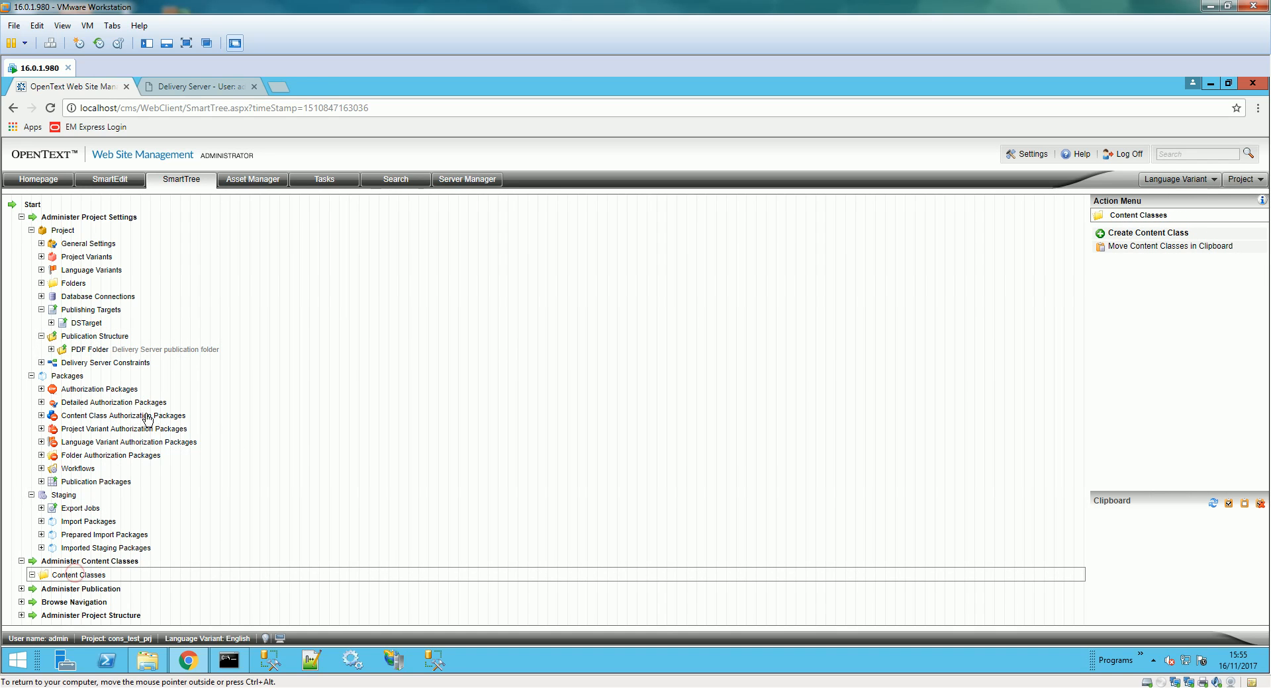
click(41, 337)
click(119, 324)
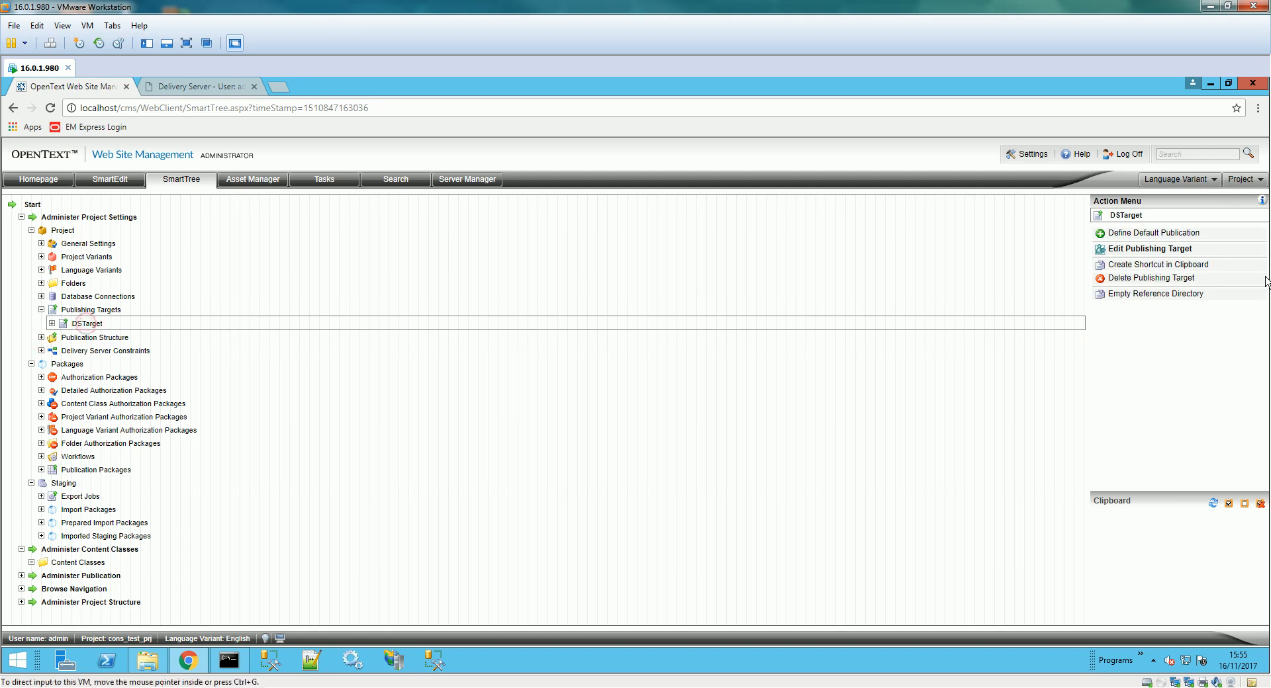
click(1167, 236)
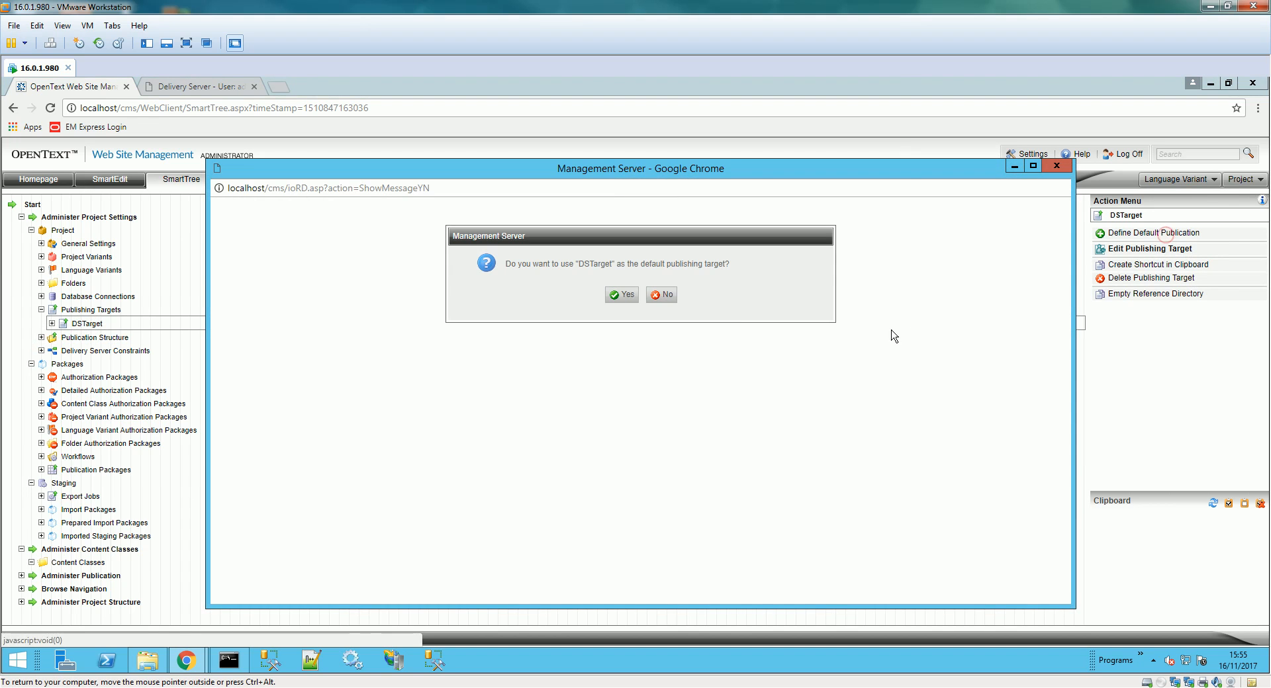
click(621, 300)
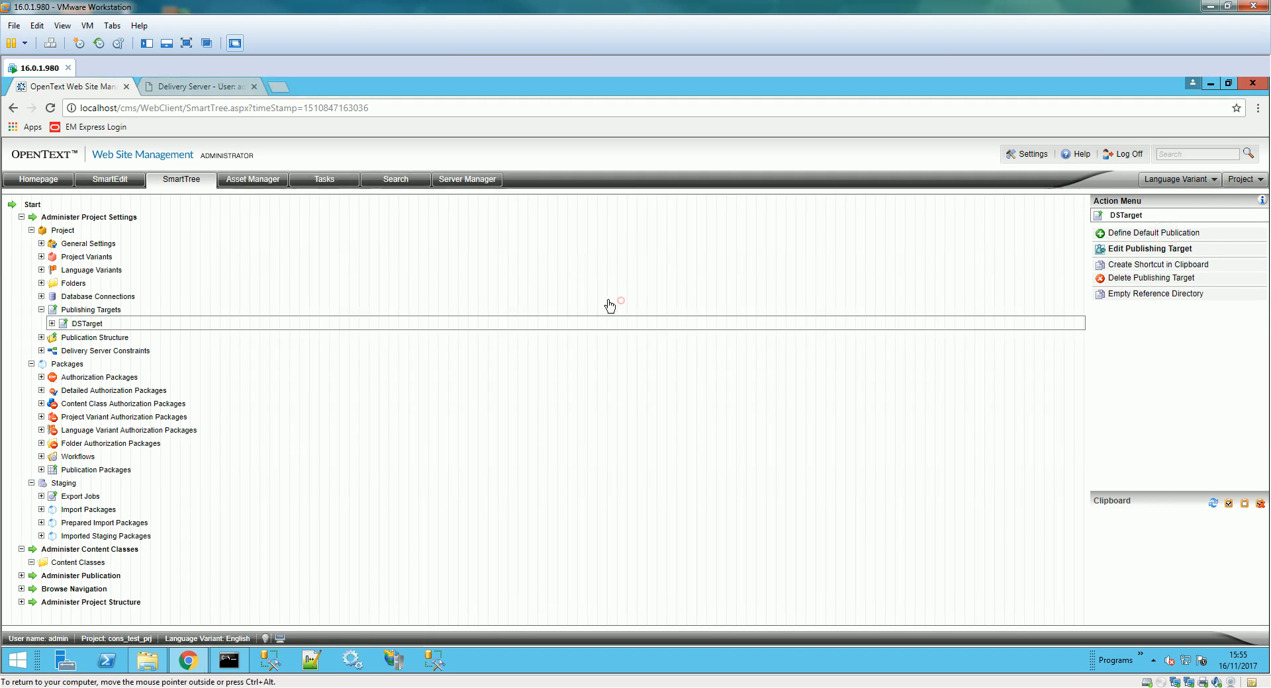
- Check PDF Folder under Publication Structure, then select the Content Classes node
click(114, 323)
click(44, 309)
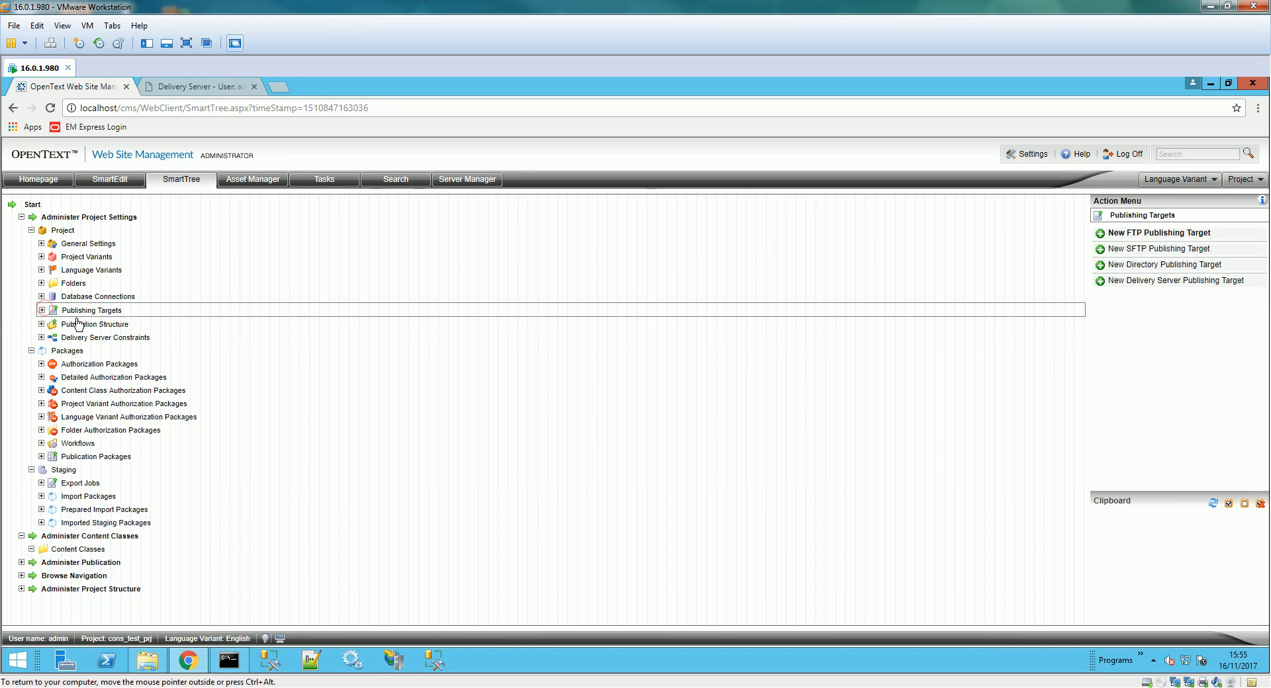
click(42, 324)
click(93, 336)
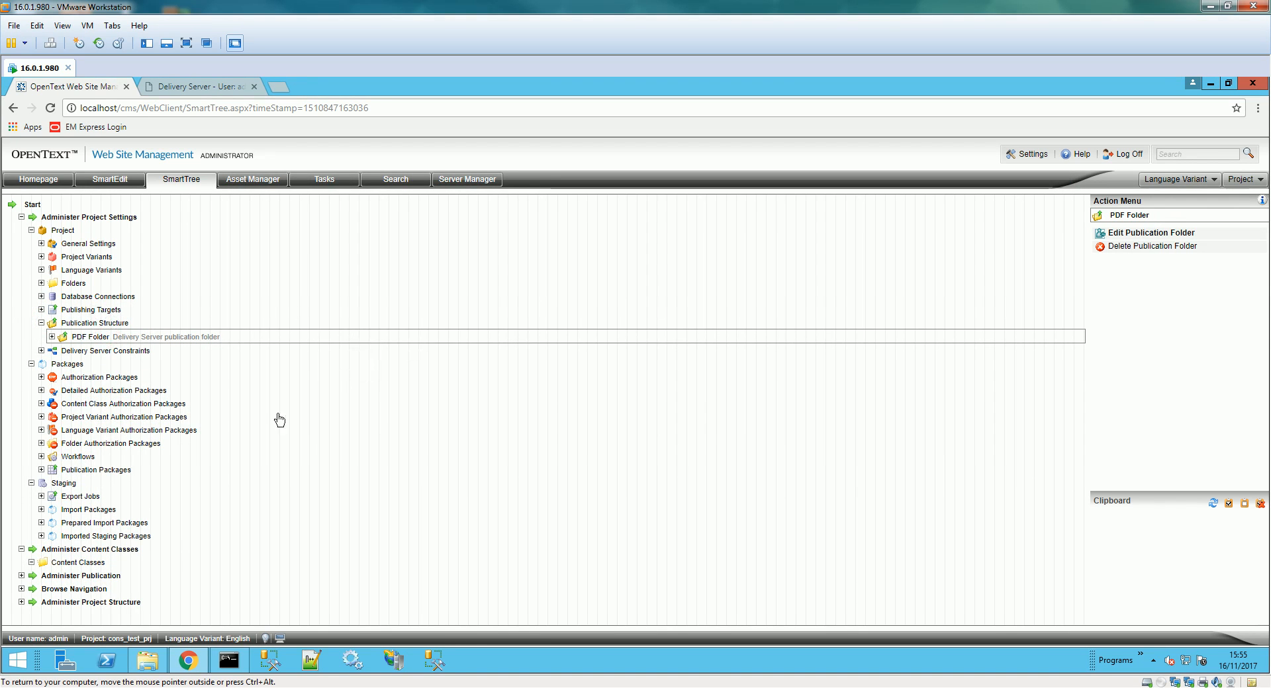
click(79, 562)
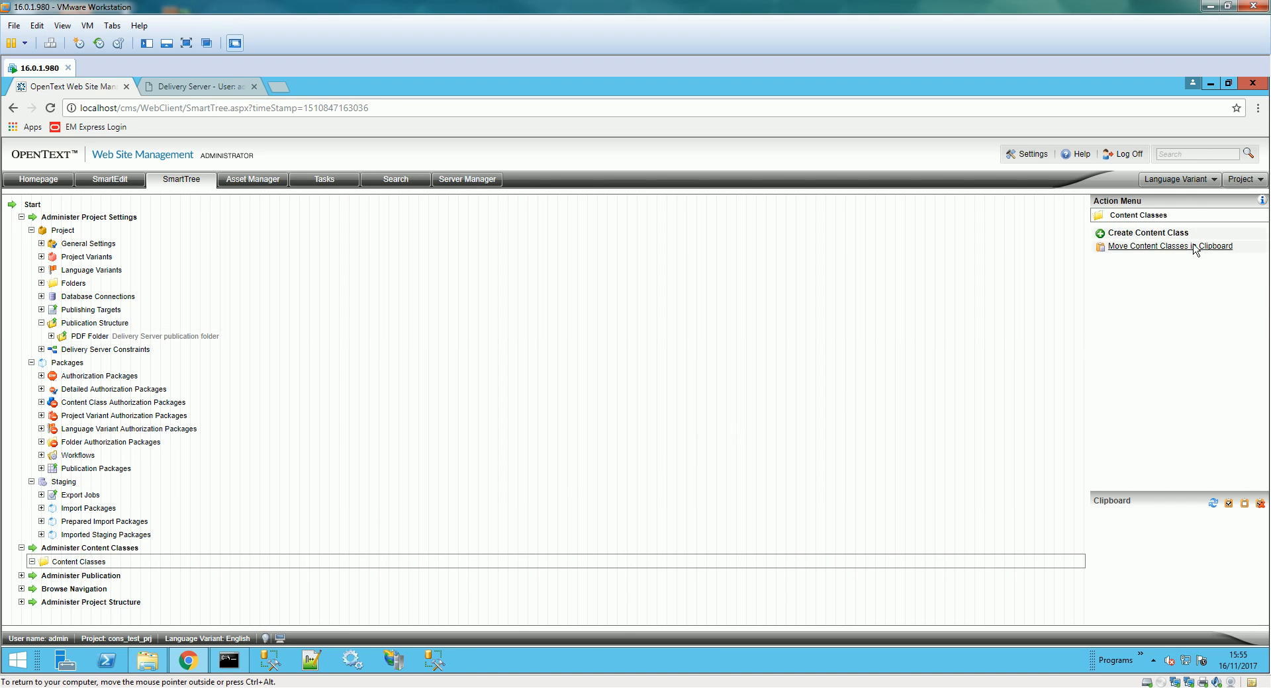
- Create a content class named Foundation so its template opens in the Template Editor
click(1148, 233)
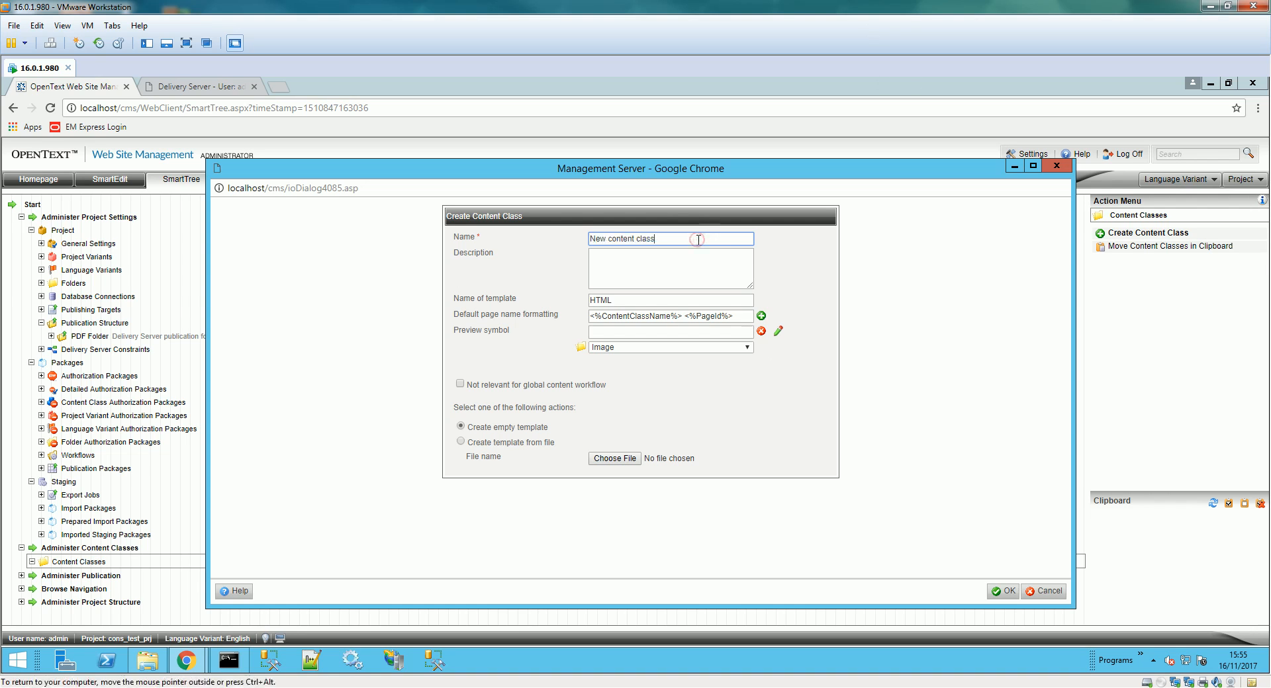
text(Foundation)
click(998, 593)
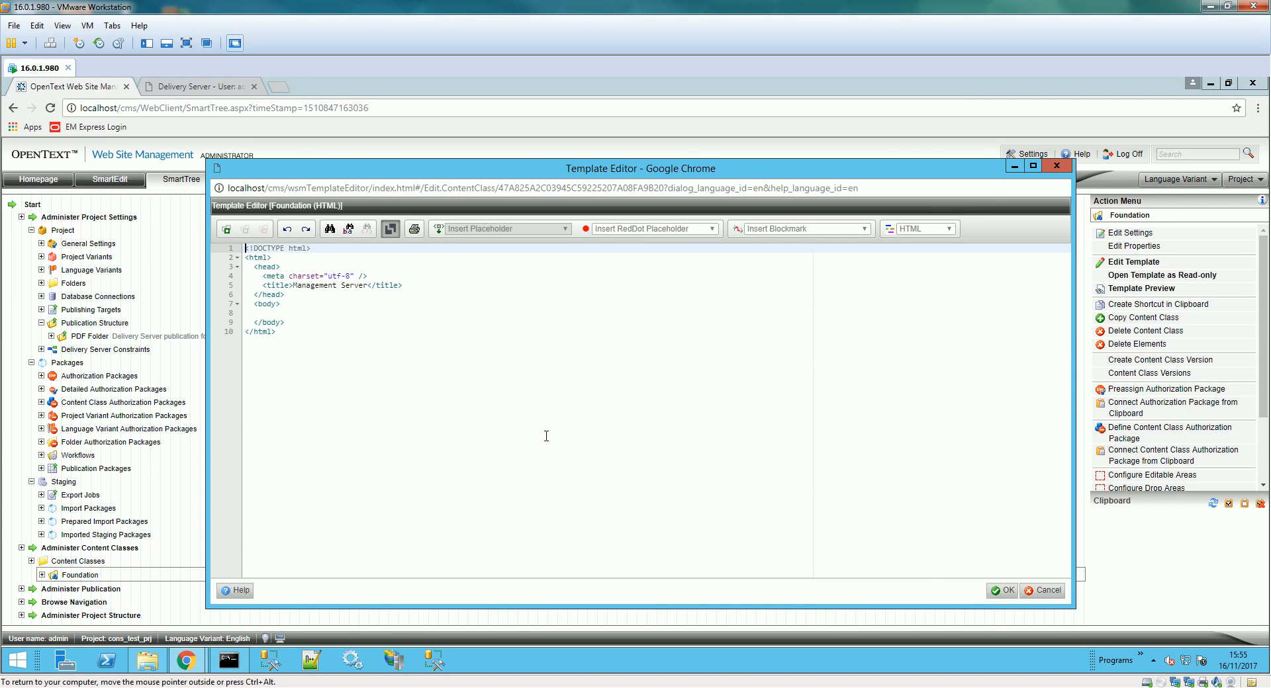
- Insert a Media element pdf_doc into the Foundation template body, marked Do not translate
click(277, 314)
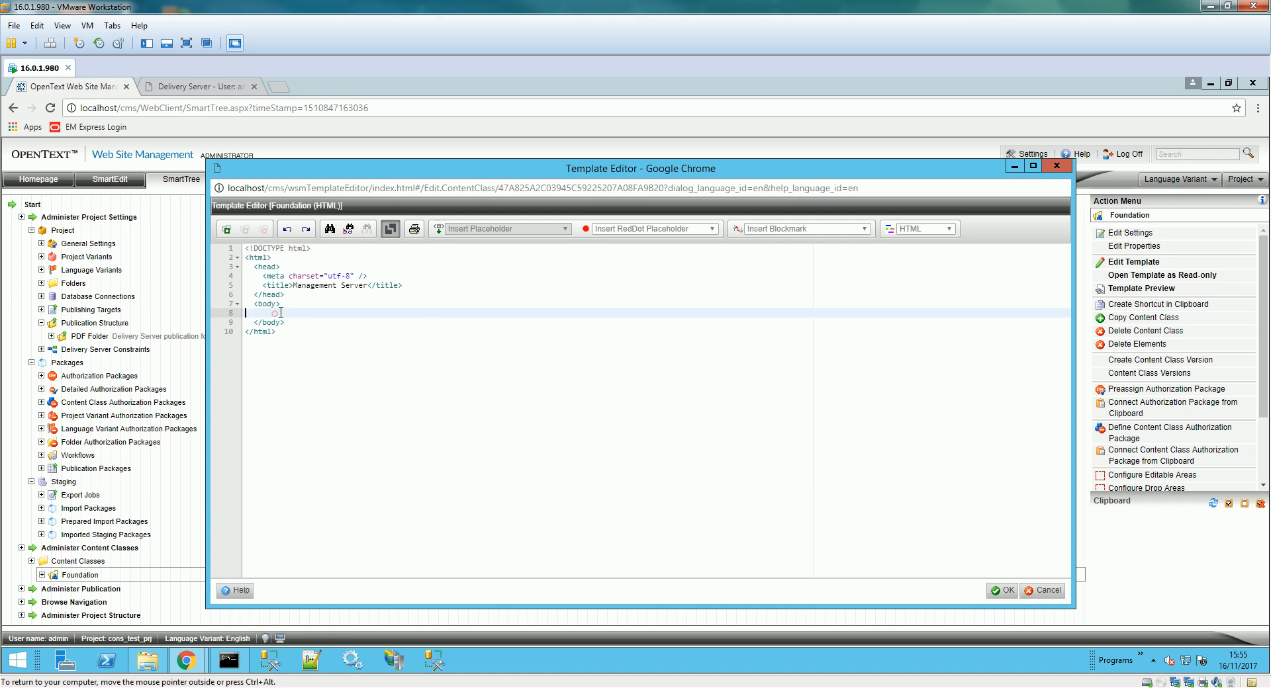
click(226, 229)
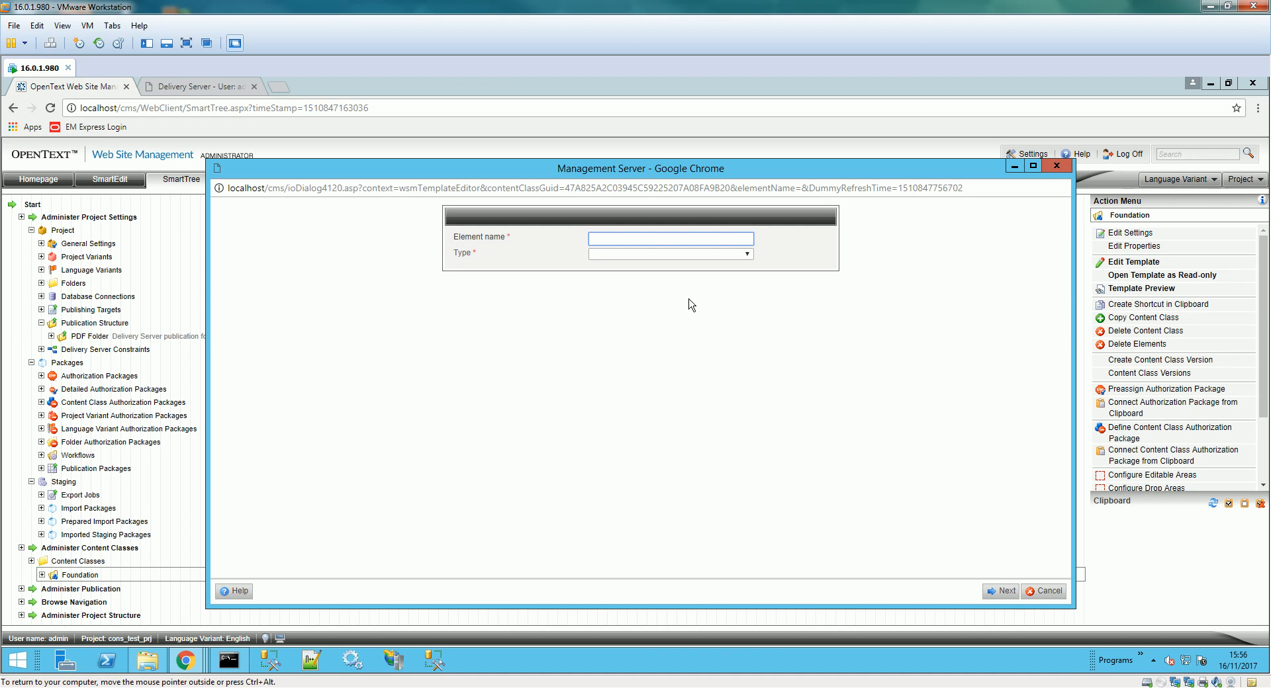
text(pdf_doc)
click(687, 255)
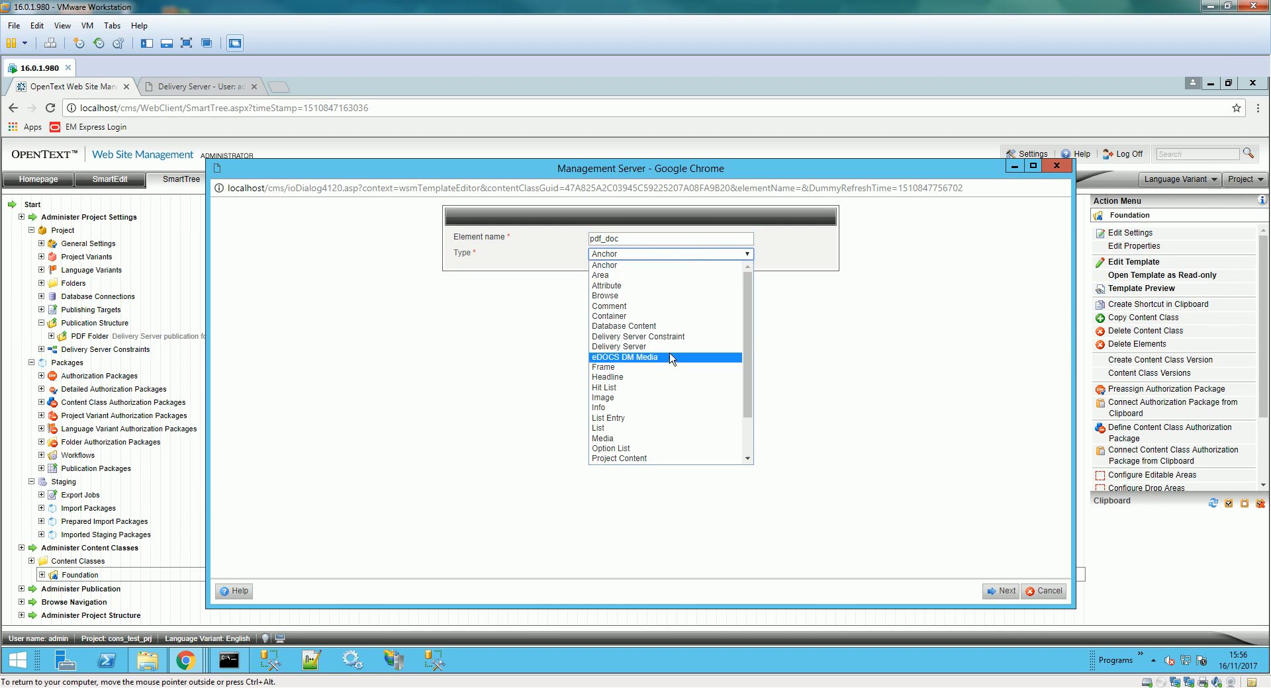
click(649, 439)
click(1001, 591)
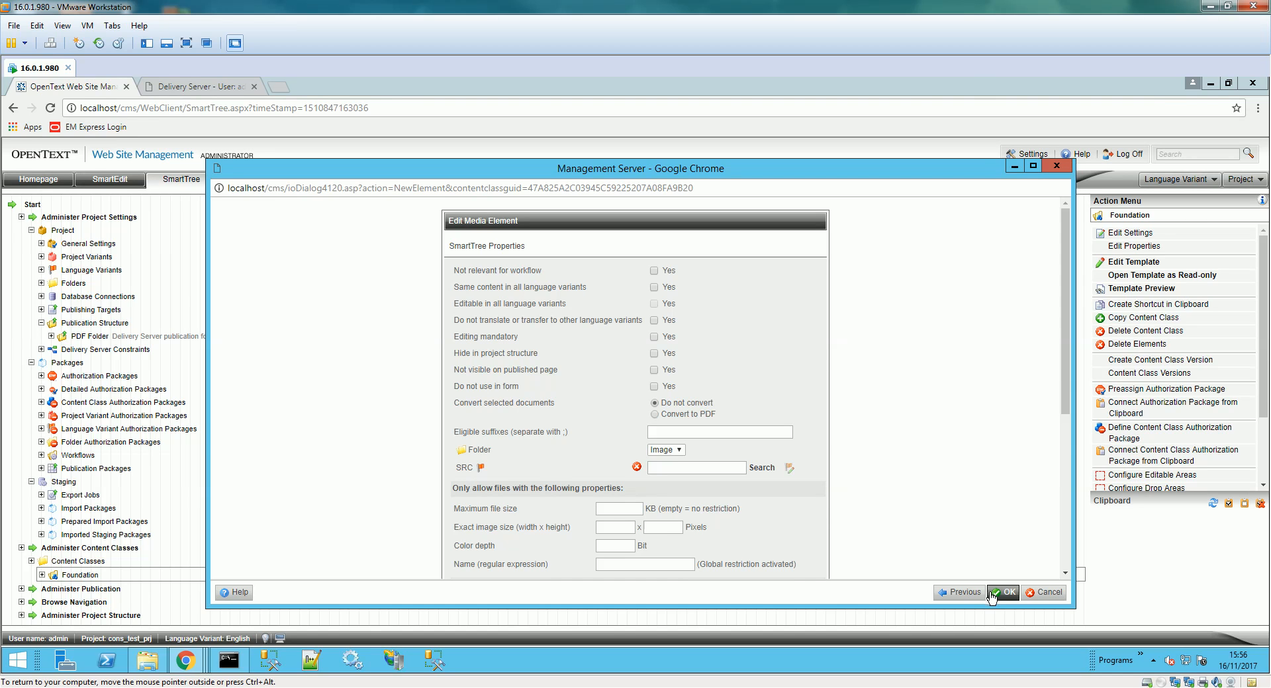
click(653, 321)
click(1200, 683)
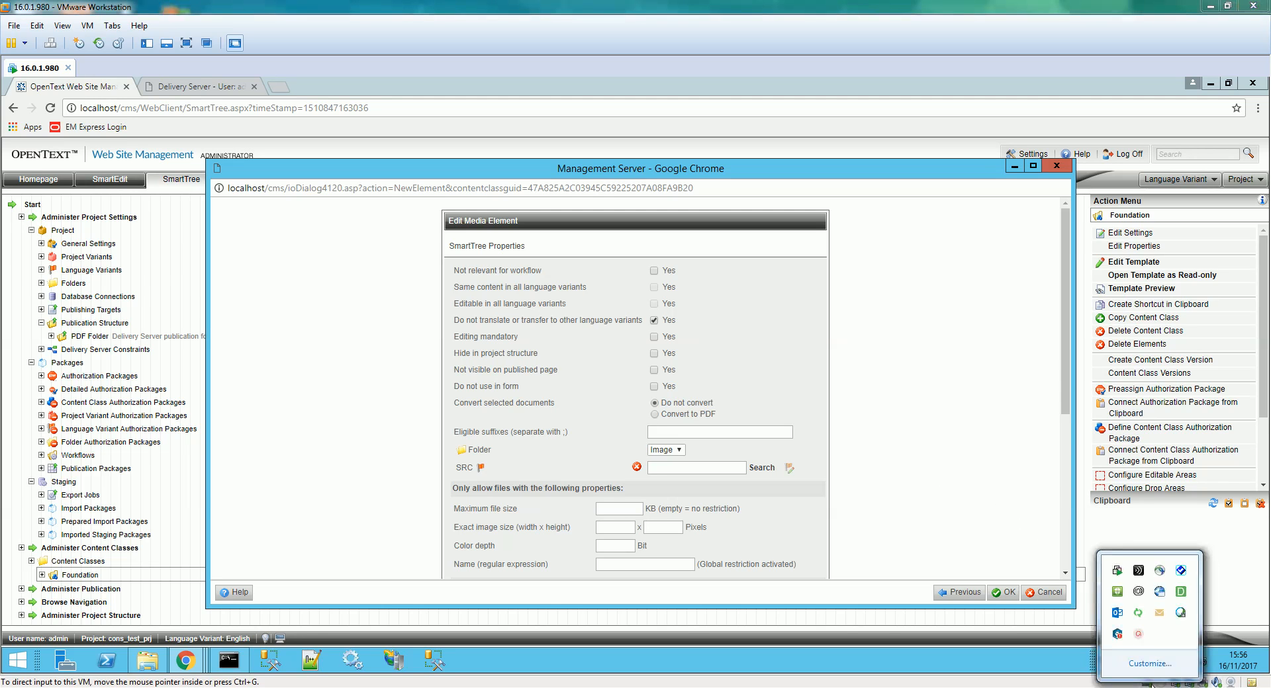
click(1140, 635)
click(1191, 667)
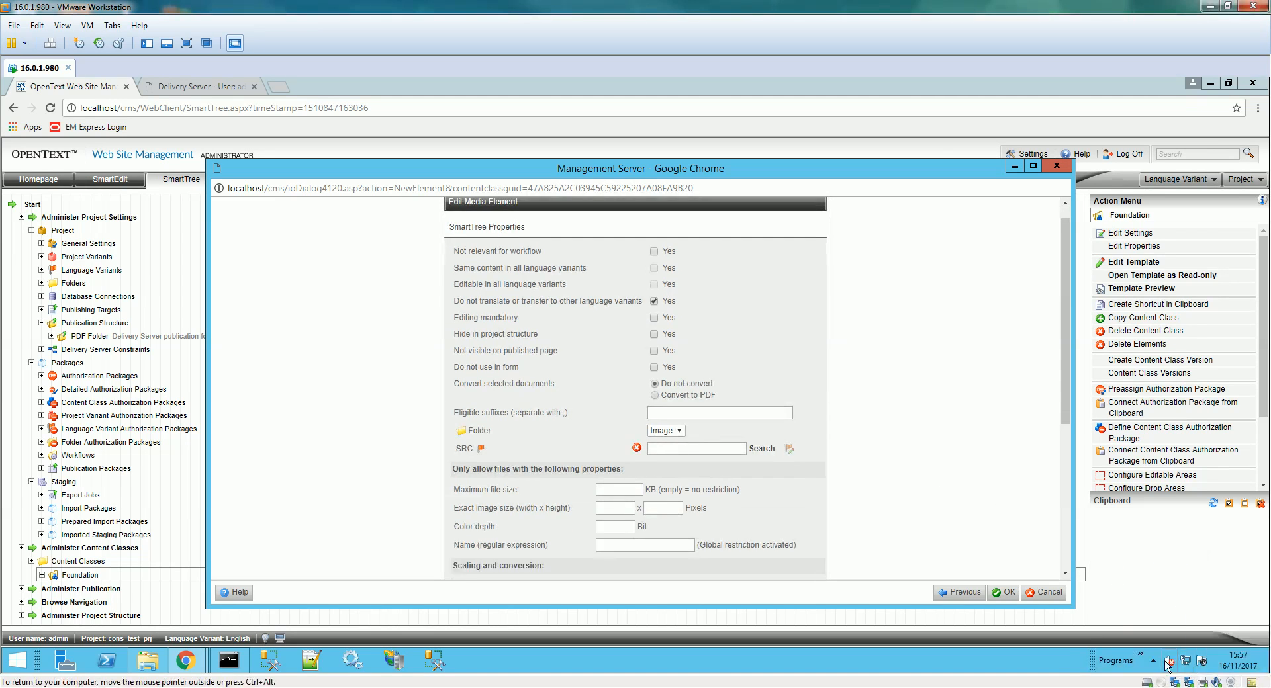
click(1009, 593)
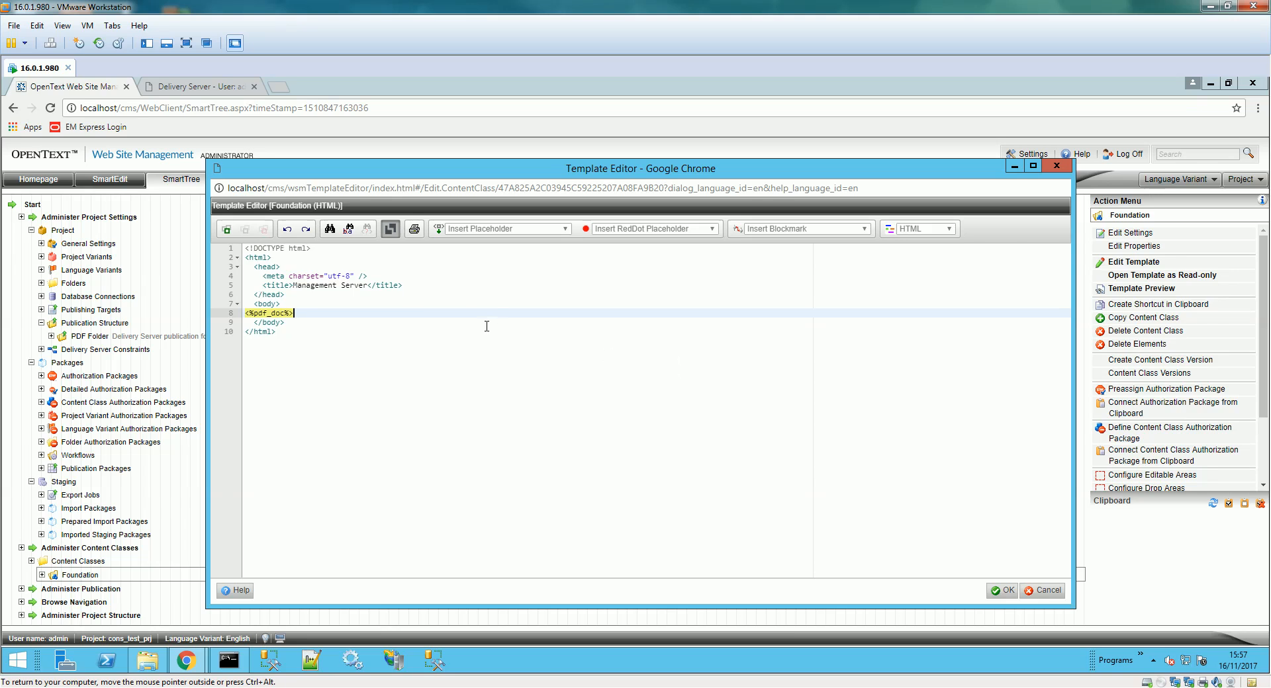
- Put the caret in the <%pdf_doc%> placeholder, then switch to the Delivery Server tab
click(263, 313)
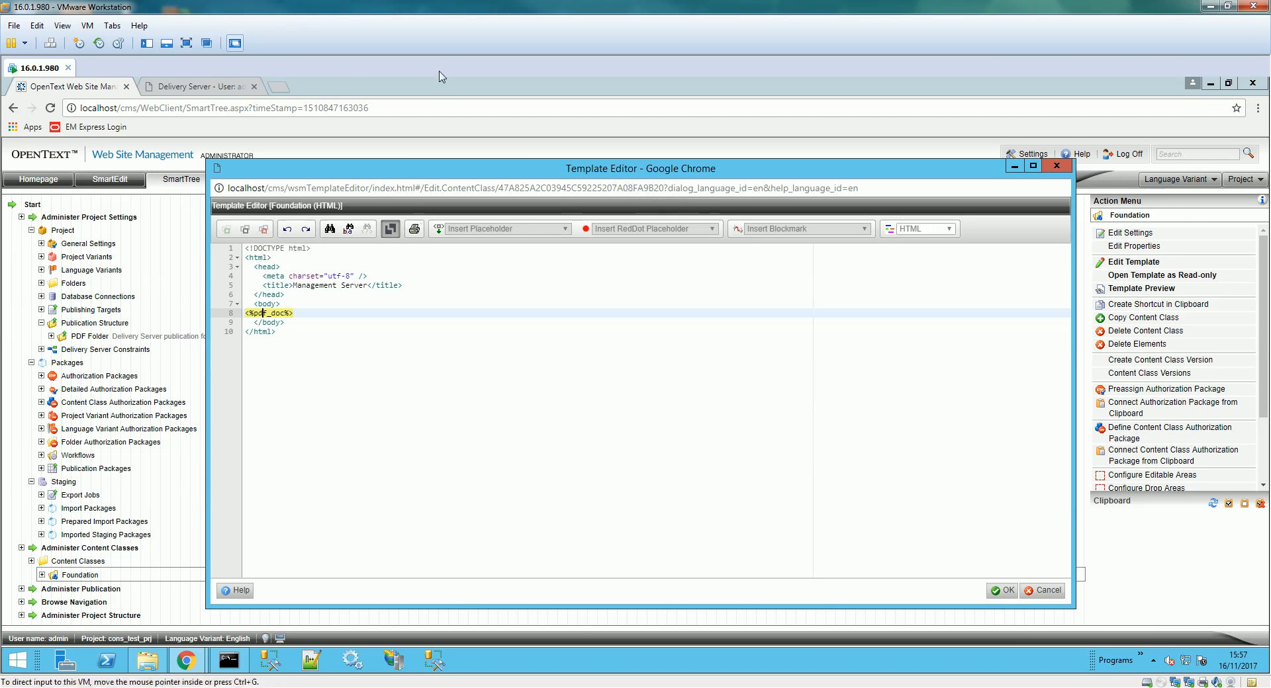
click(208, 86)
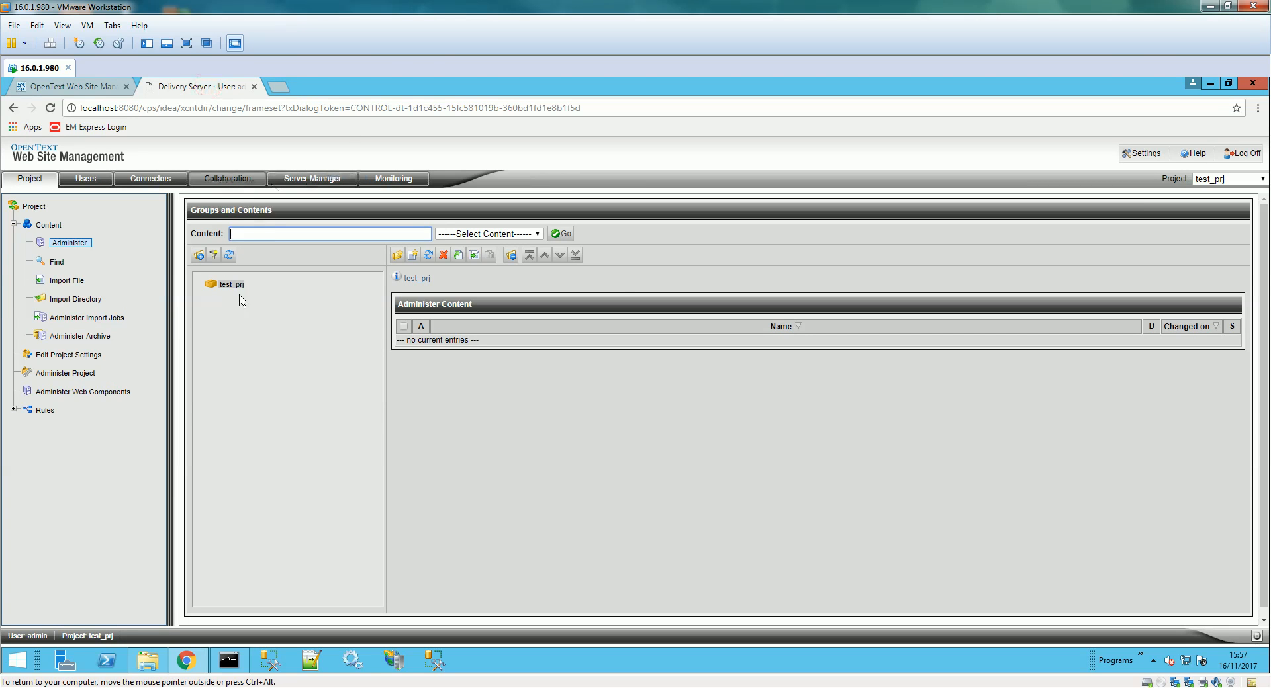
- Dismiss the session-expired notice and log back into Delivery Server with the user name and password
click(1184, 157)
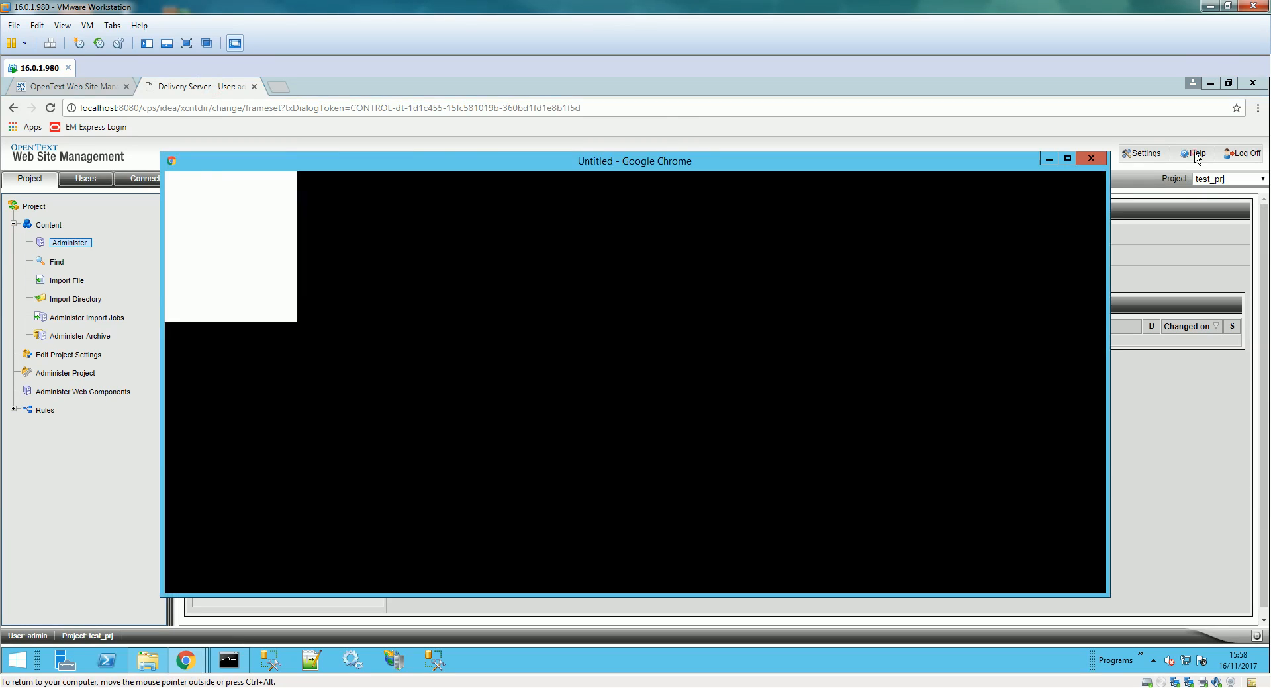
click(1091, 159)
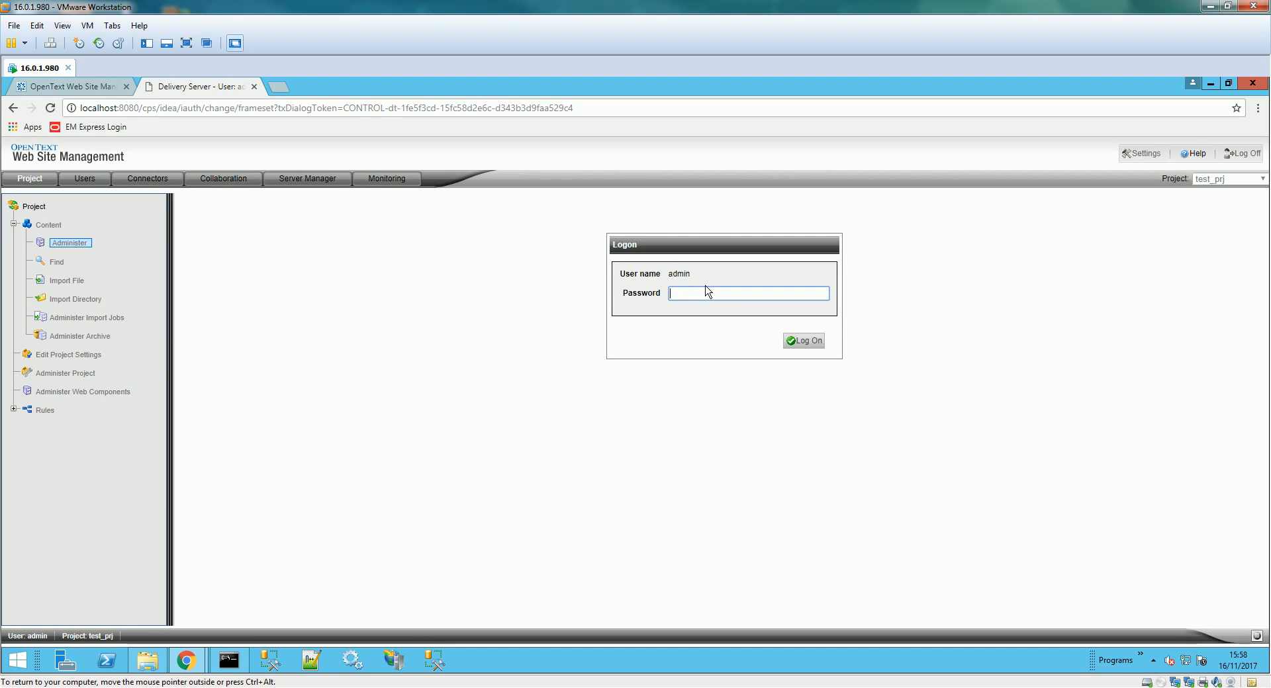
text(n)
key(Return)
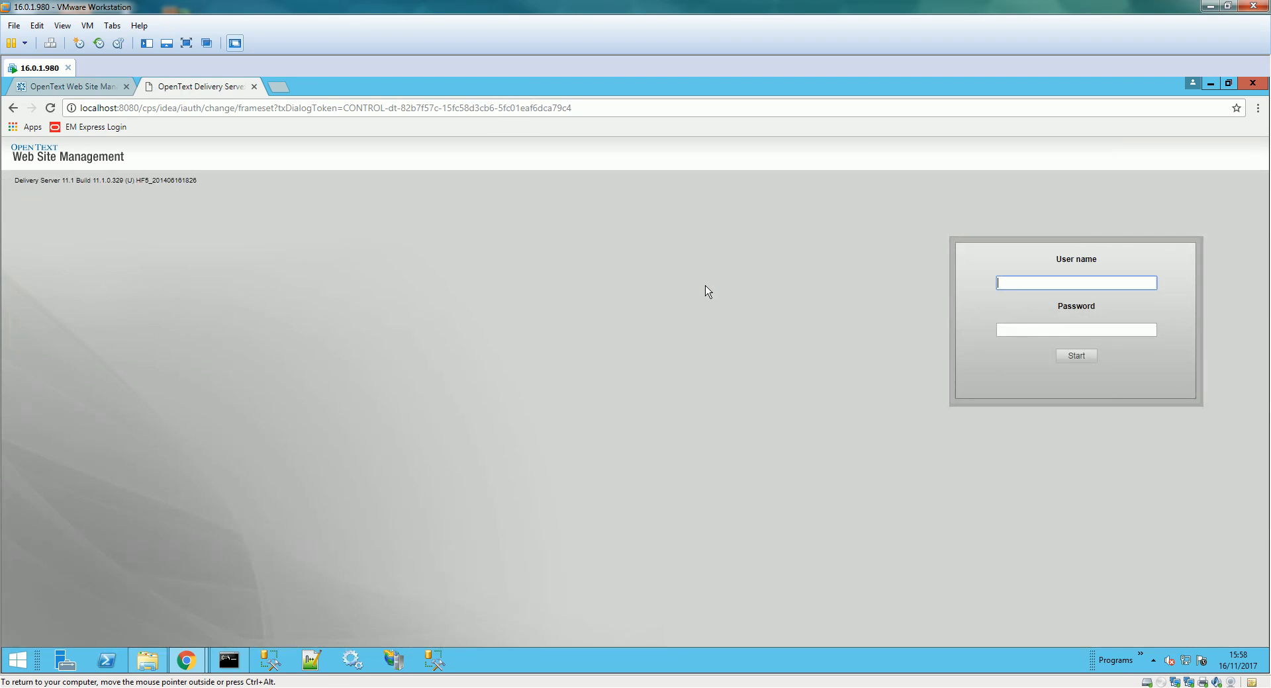
text(admin)
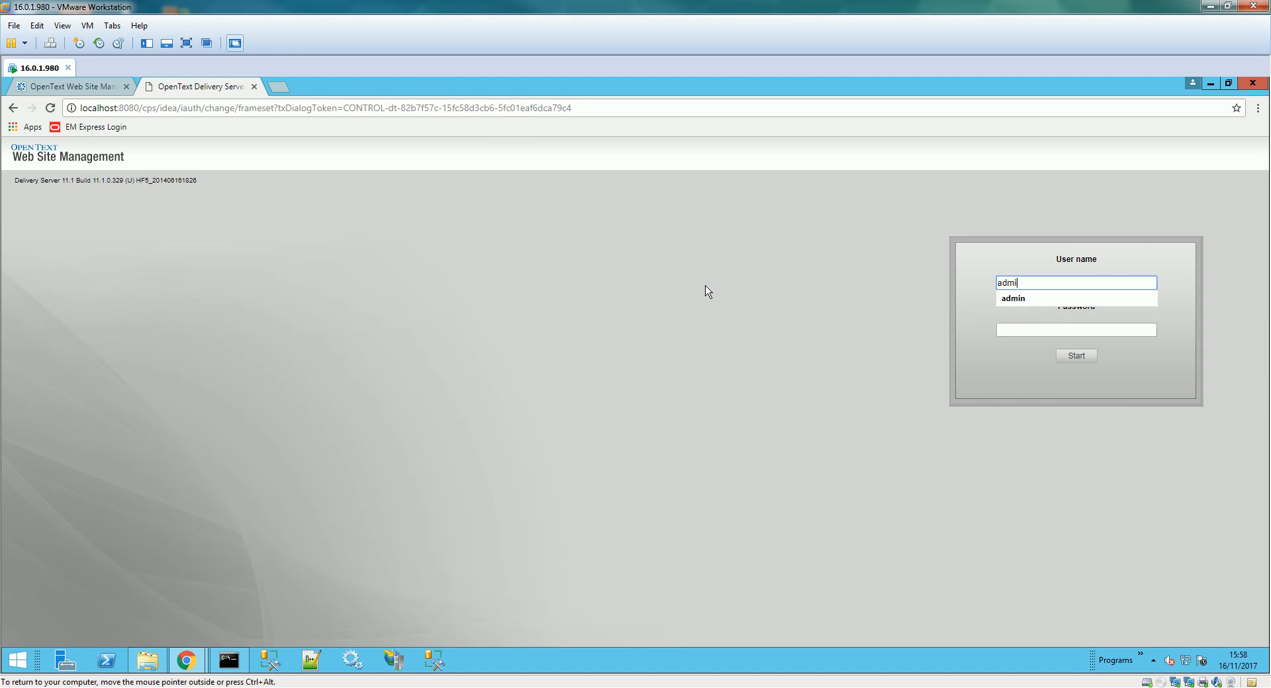
key(Tab)
text(admin)
key(Return)
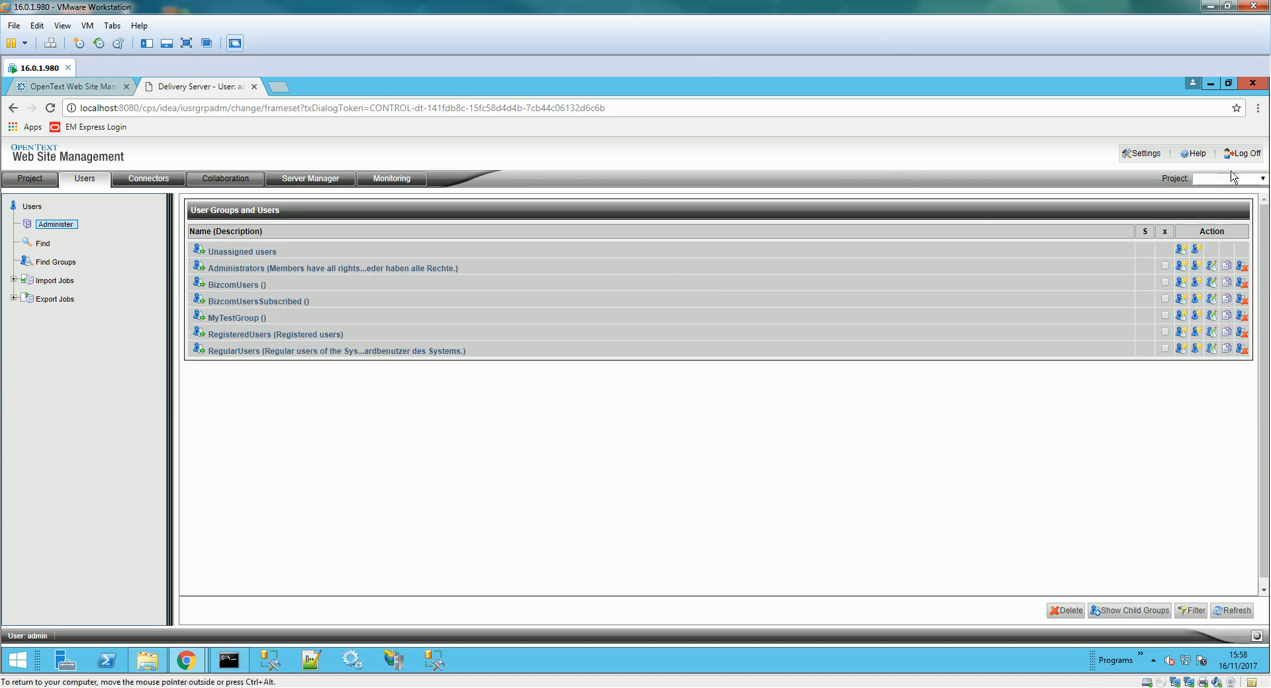
- Open the DynaMents help manual and search it for 'import'
click(1196, 154)
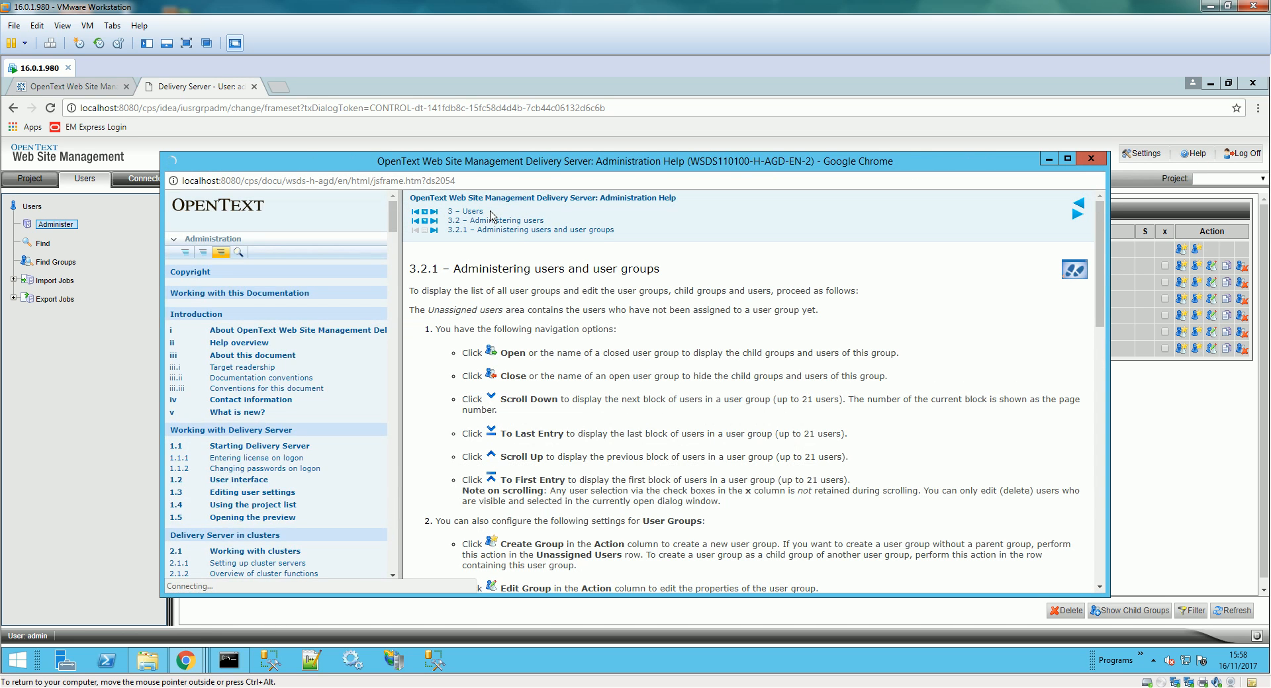
scroll(343, 301, up, 3)
scroll(343, 300, up, 2)
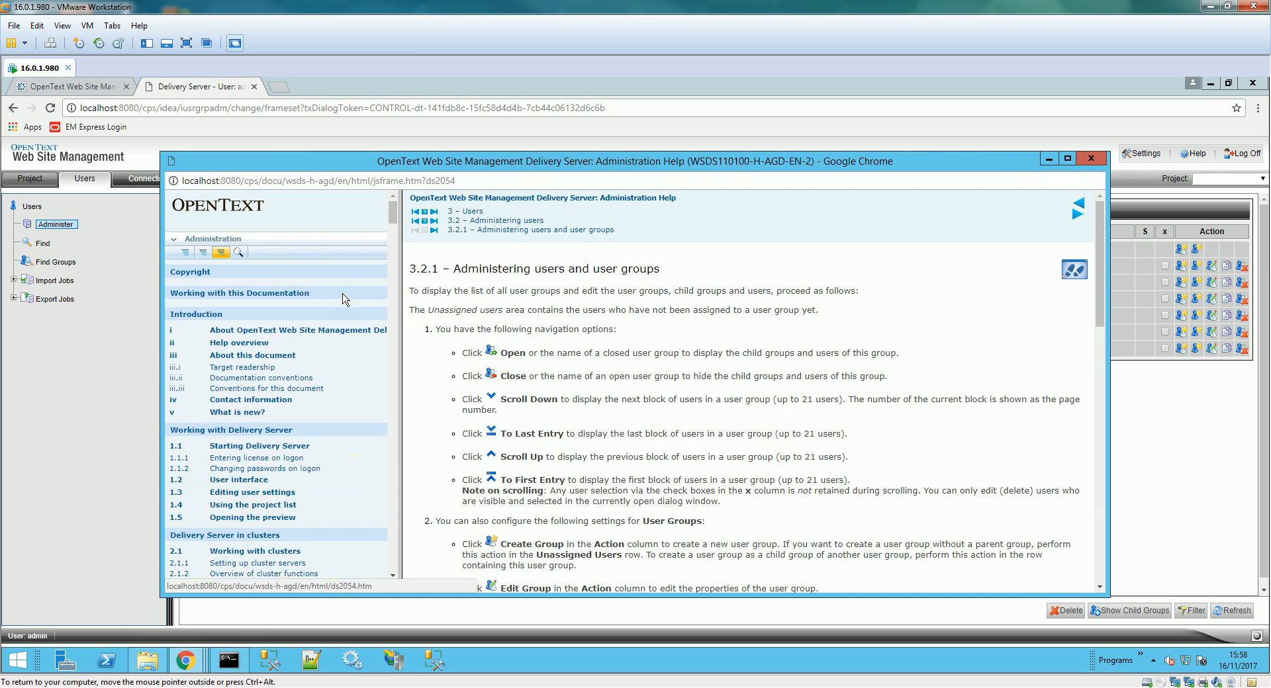
click(226, 240)
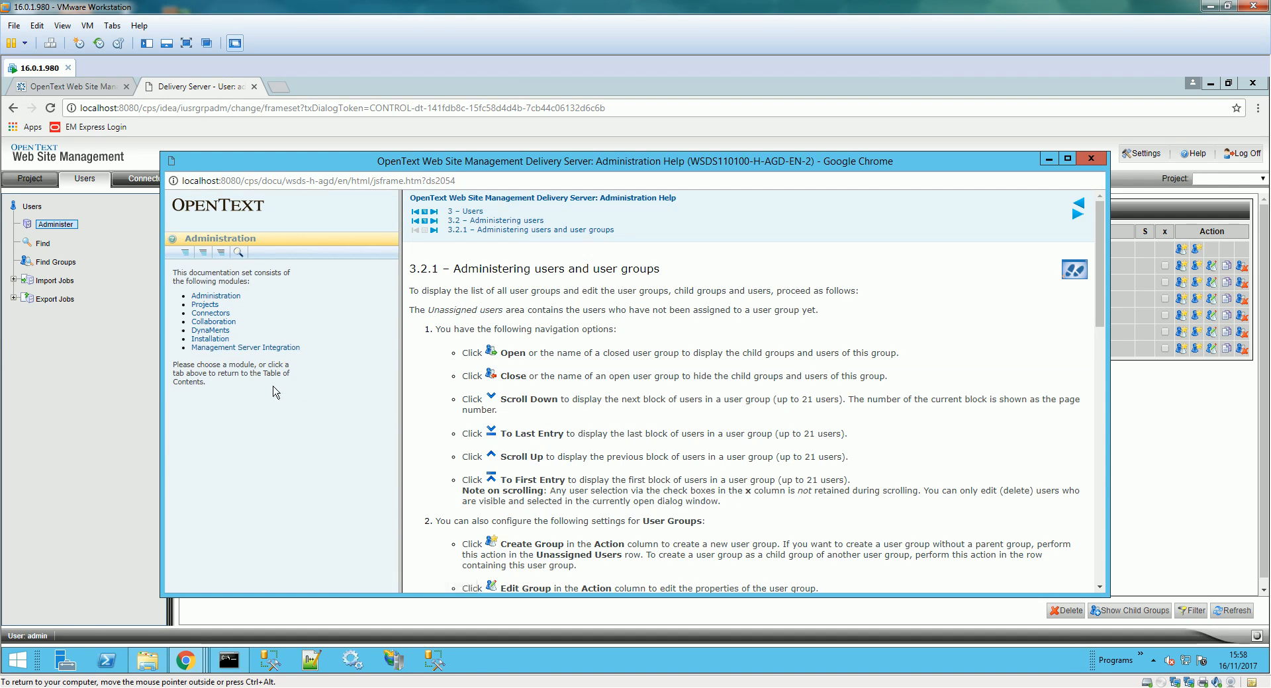
click(211, 330)
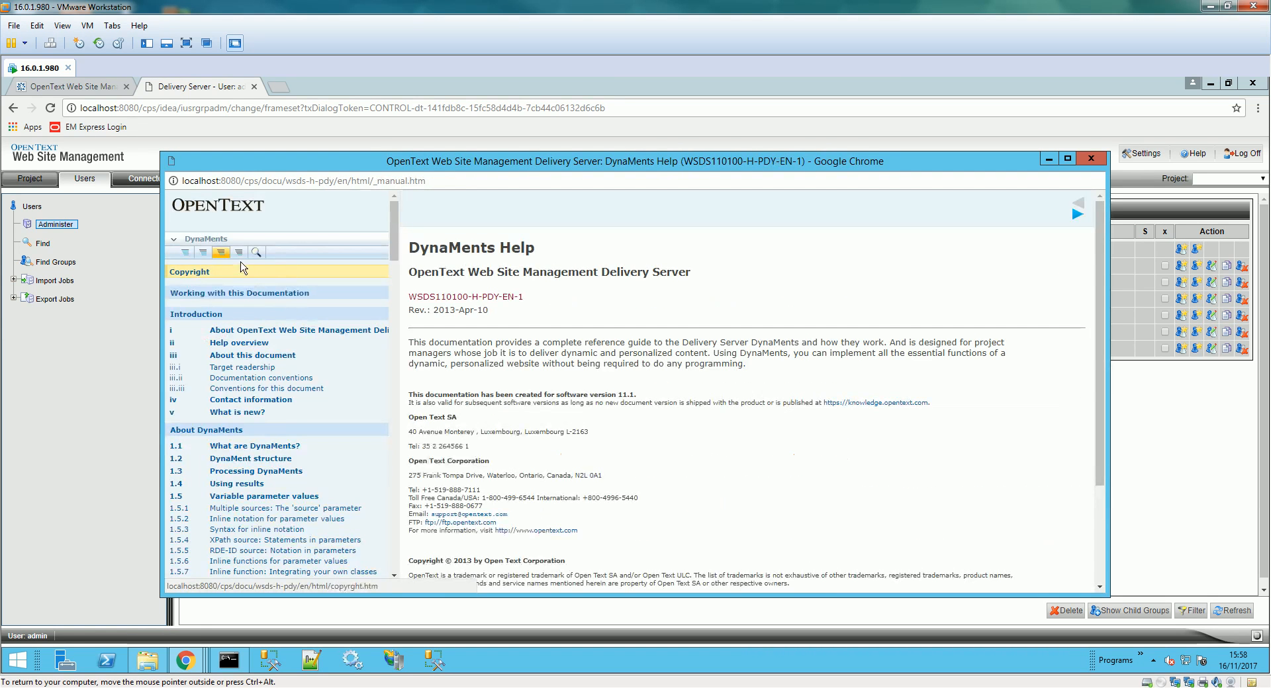
click(256, 253)
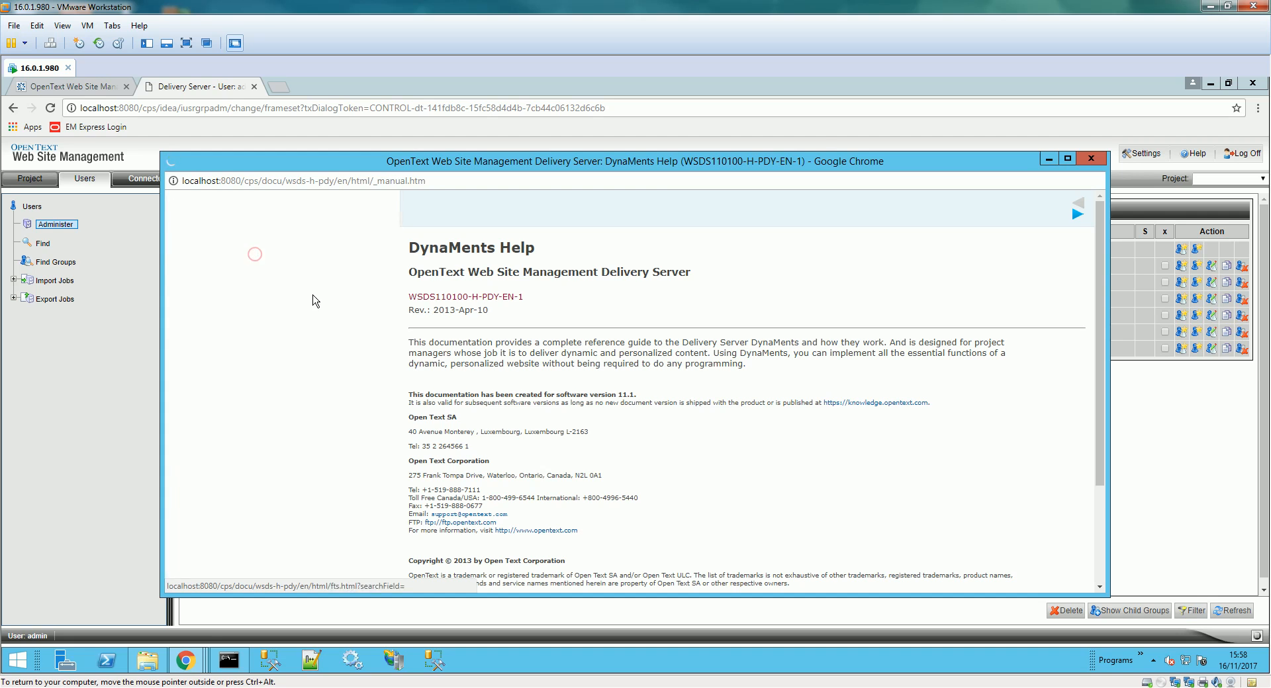
text(impo)
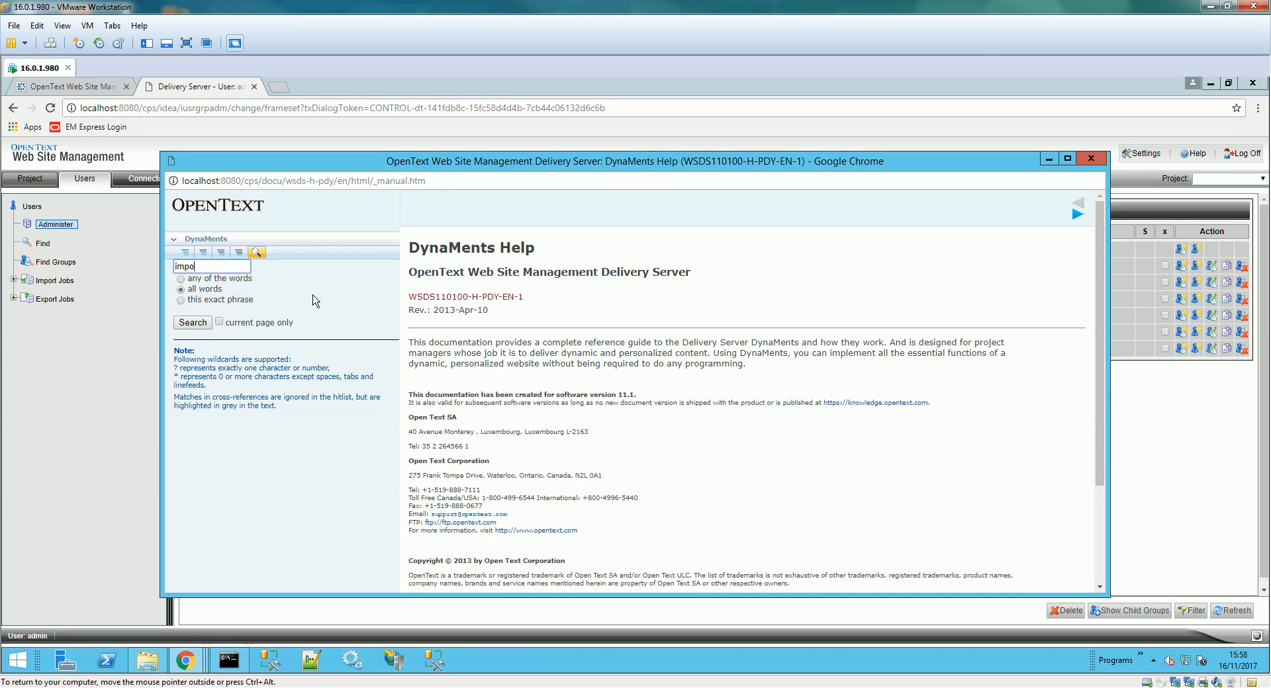
text(rt)
key(Return)
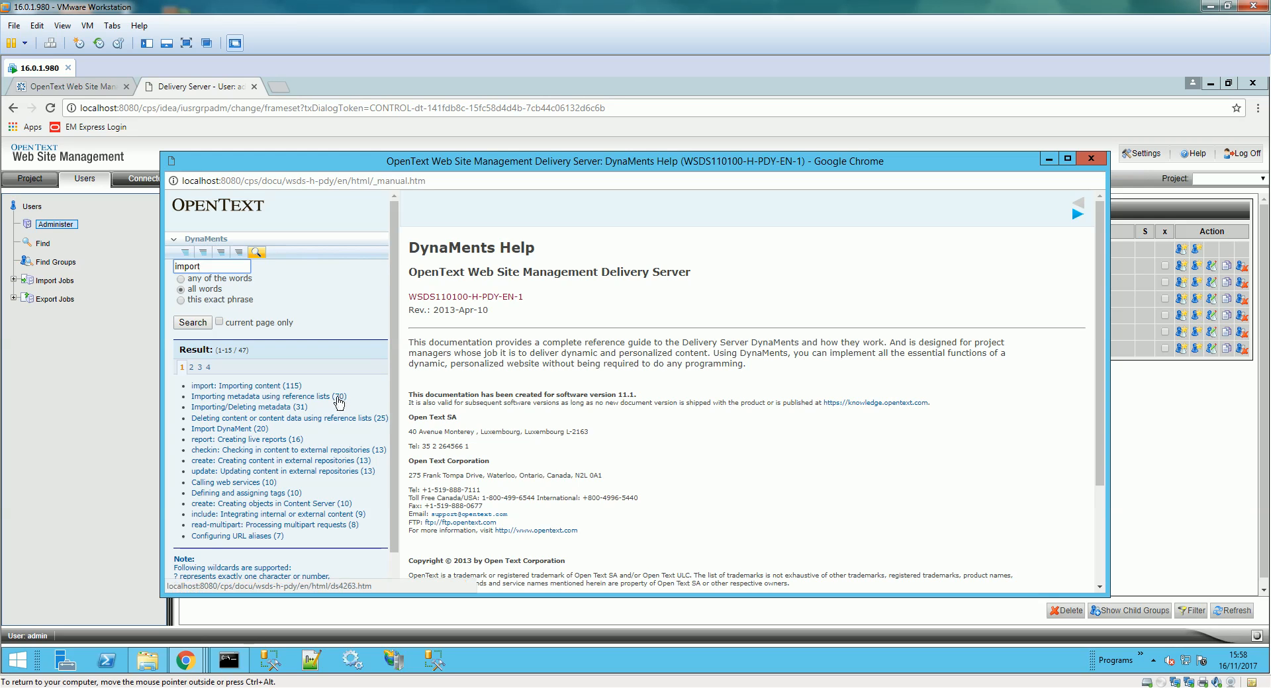
- Read Example 2-35 in the Importing/Deleting metadata topic, then return to the Management Server SmartTree
click(263, 387)
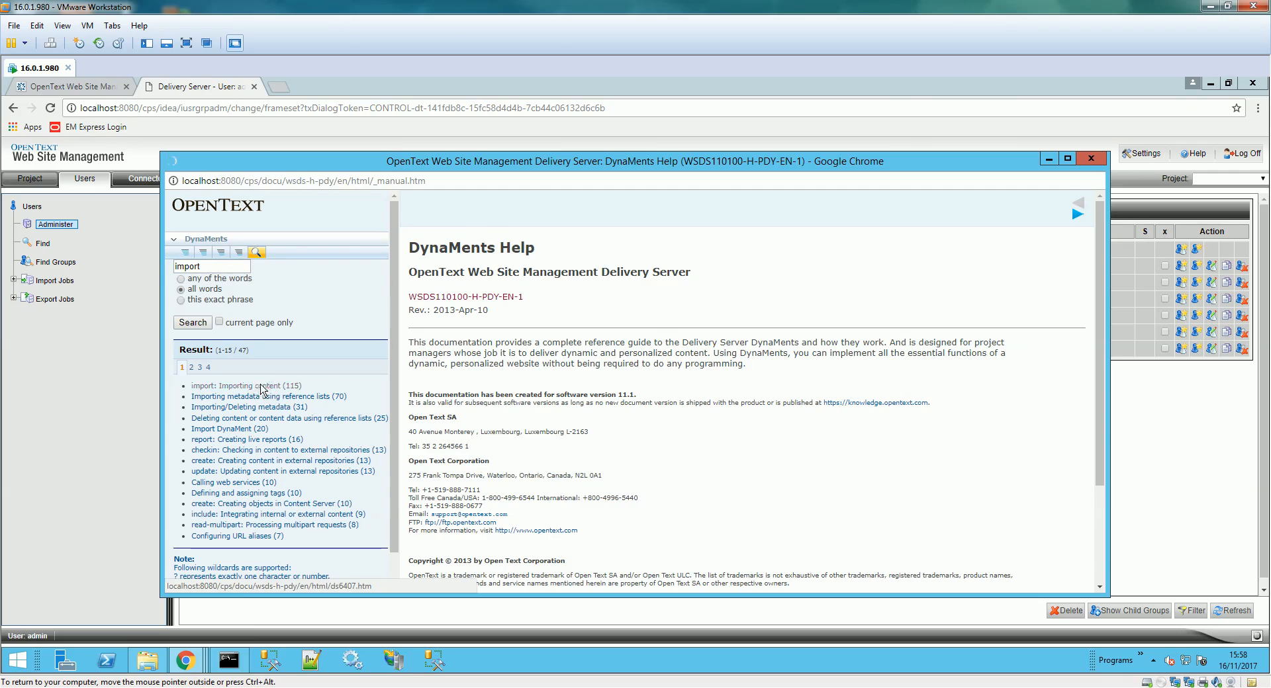
click(291, 409)
scroll(637, 430, down, 10)
scroll(638, 437, down, 20)
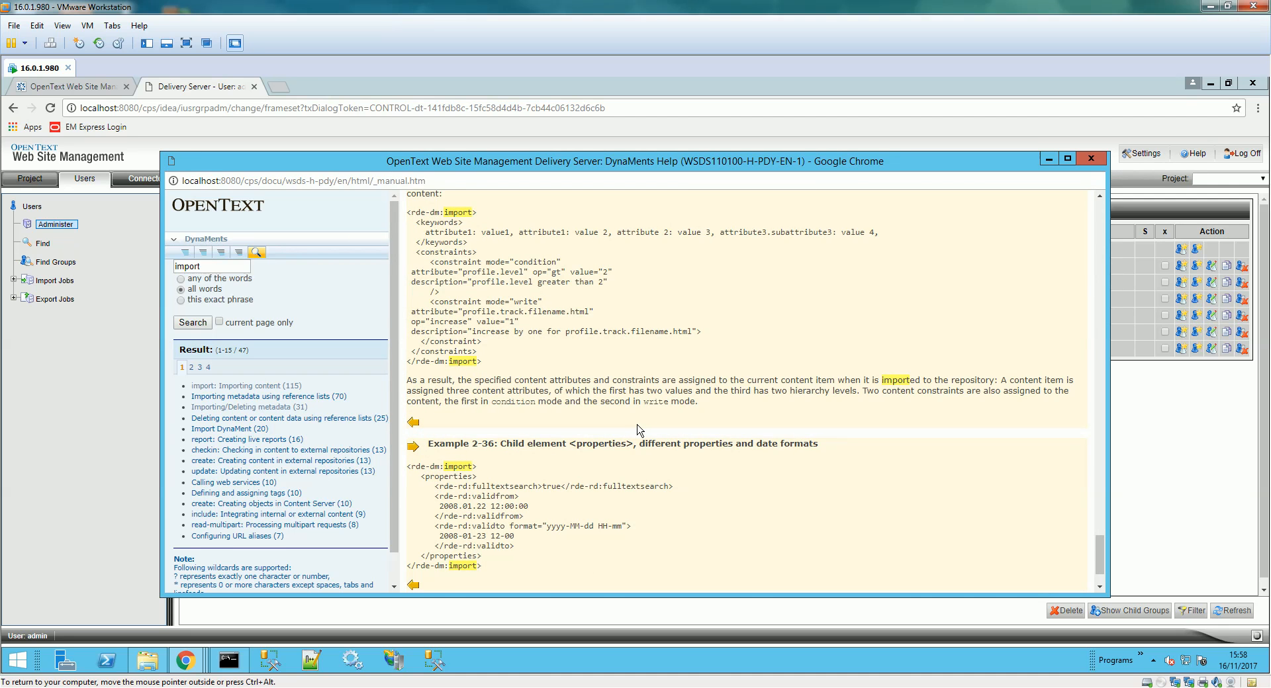
scroll(637, 430, up, 3)
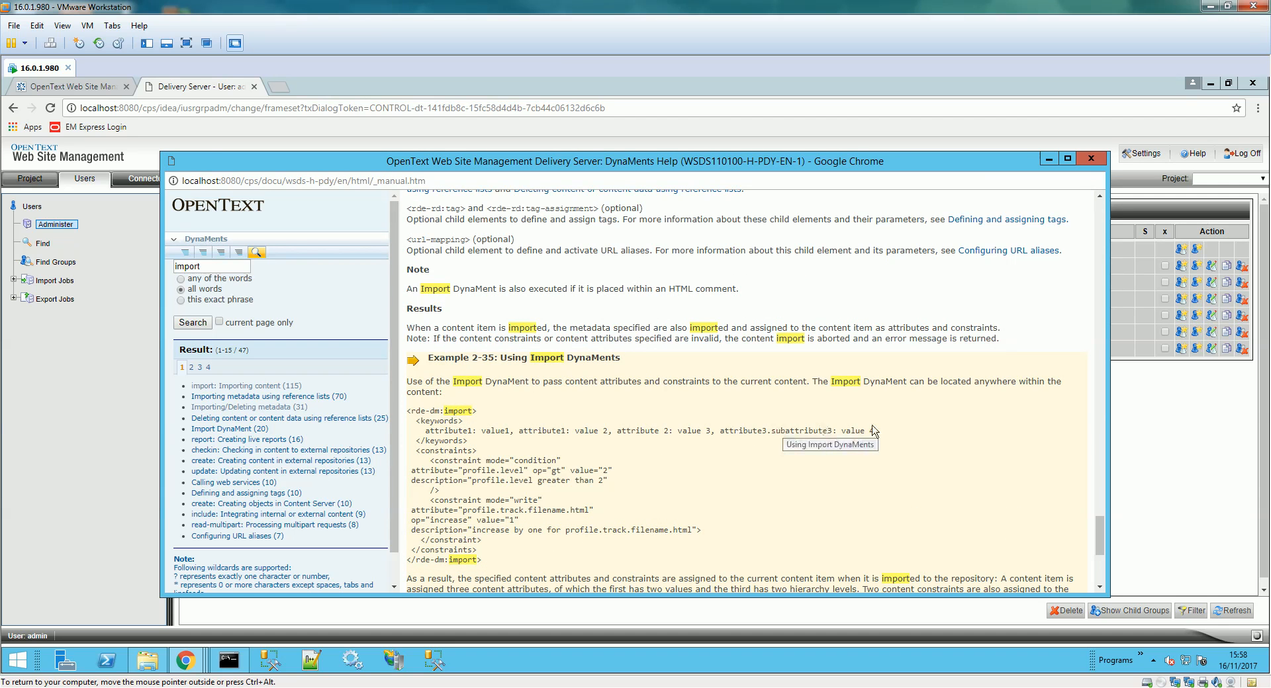
scroll(878, 431, down, 1)
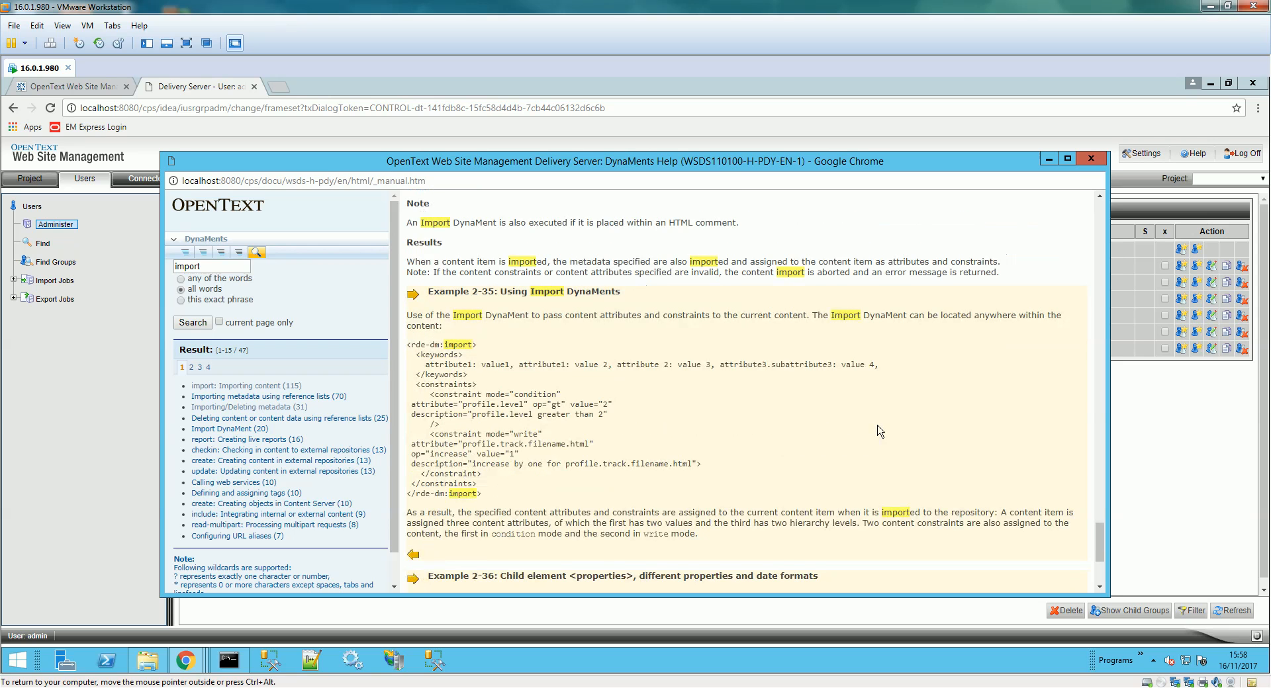
scroll(799, 425, down, 1)
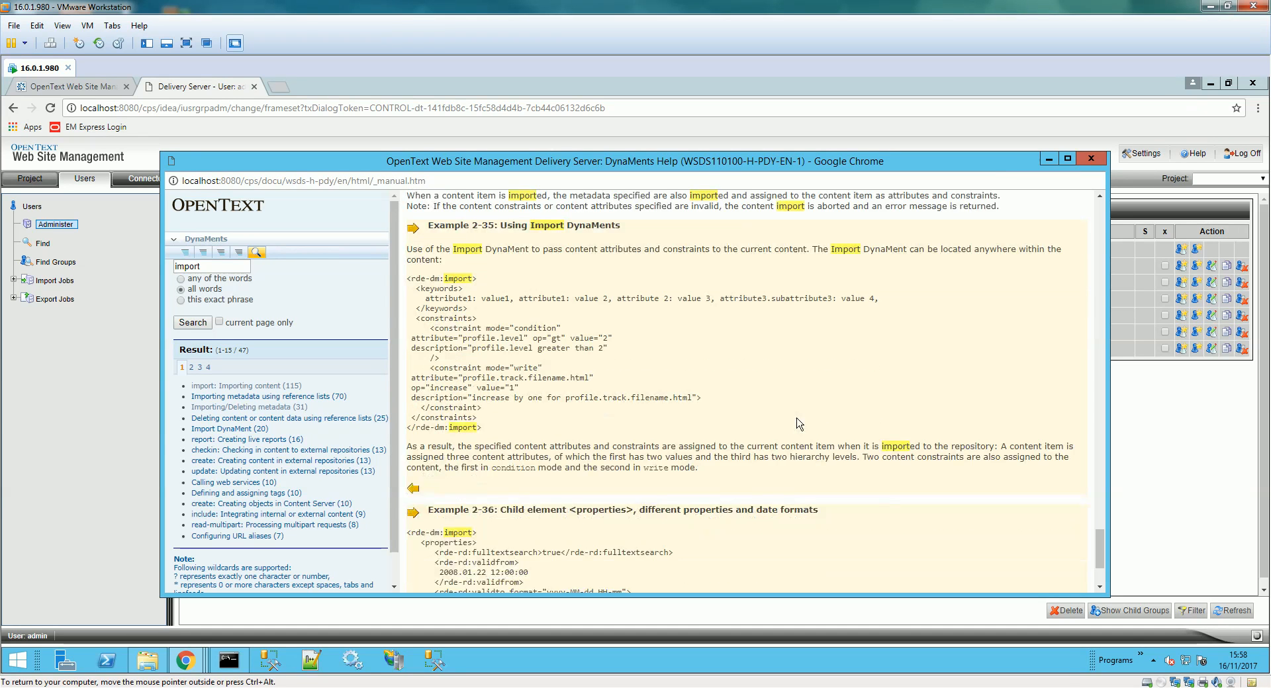
scroll(799, 424, down, 2)
scroll(799, 425, up, 2)
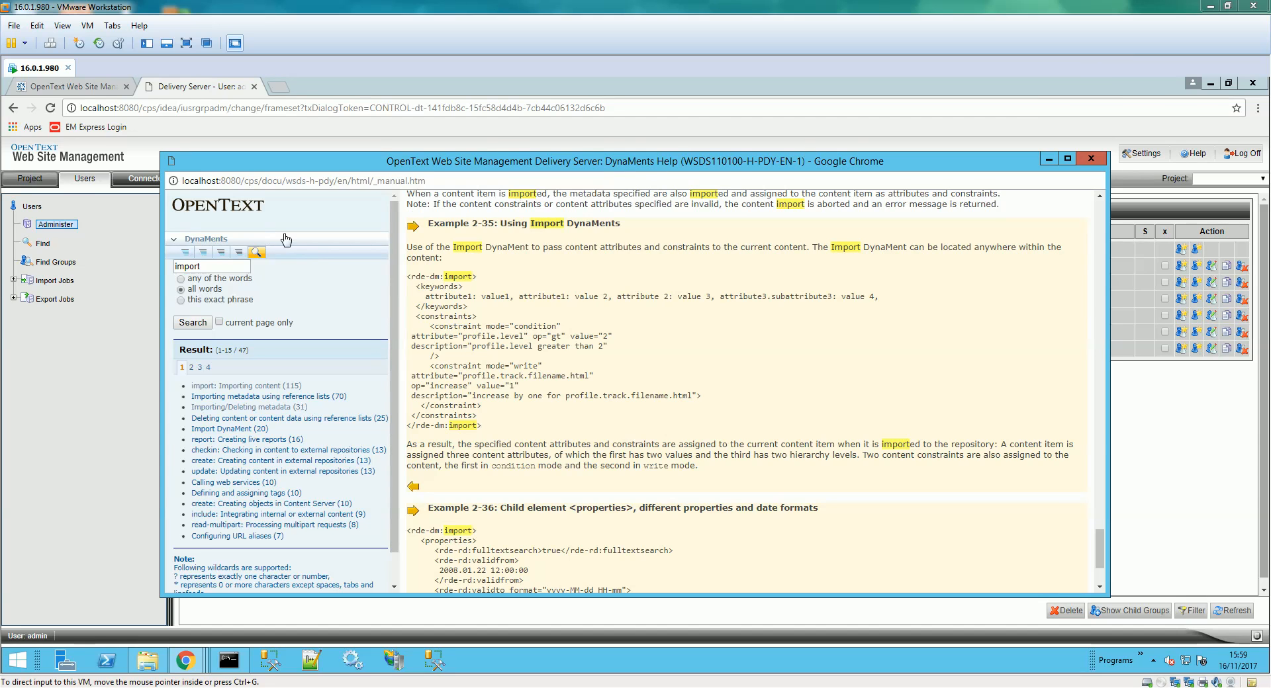
click(75, 87)
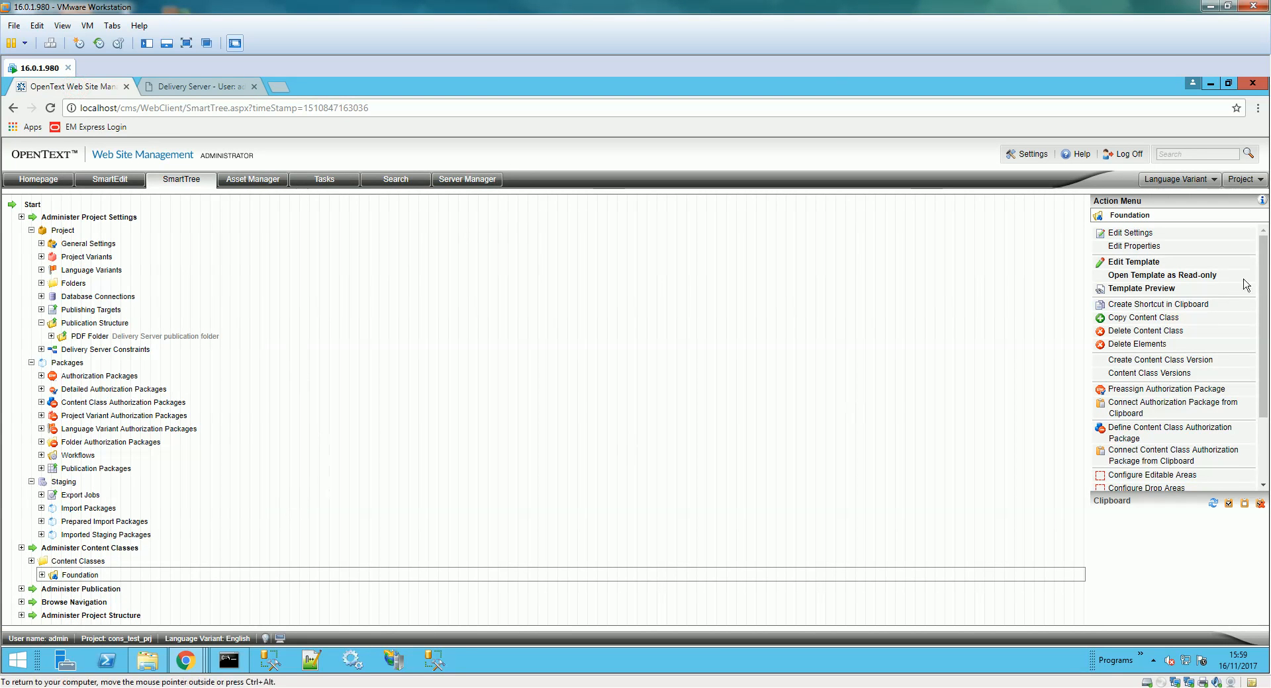
- Paste the rde-dm:import block into the Foundation template and change its group from dokumente to pdf_folder
click(1145, 262)
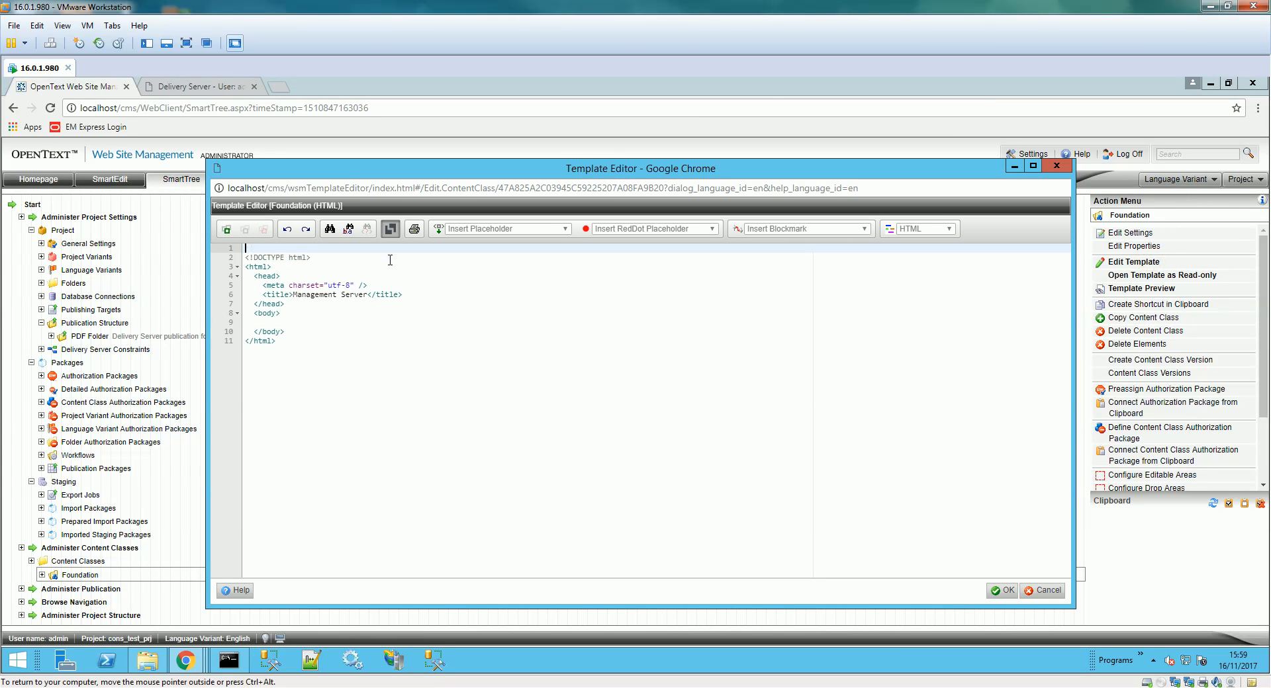
text(<?xml version="1.0" encoding="ISO-8859-1"?> <rde-dm:import>     <rde-dm:reference type="external" content-type="BLOB" group="dokumente"><%filename%></rde-dm:reference>     <constraints mode="deleteall" />         <constraints mode="set">             <constraint mode="expression" description="test"><%testname%></constraint>         </constraints> </rde-dm:import>)
key(Up)
key(Up)
key(Up)
key(Up)
key(Up)
key(Right)
key(Right)
key(Right)
key(Right)
key(Right)
key(Right)
key(Right)
key(Right)
key(Right)
key(Right)
key(Right)
key(Left)
key(Delete)
key(Delete)
key(Delete)
key(Delete)
key(Delete)
key(Delete)
key(Delete)
key(Delete)
key(Delete)
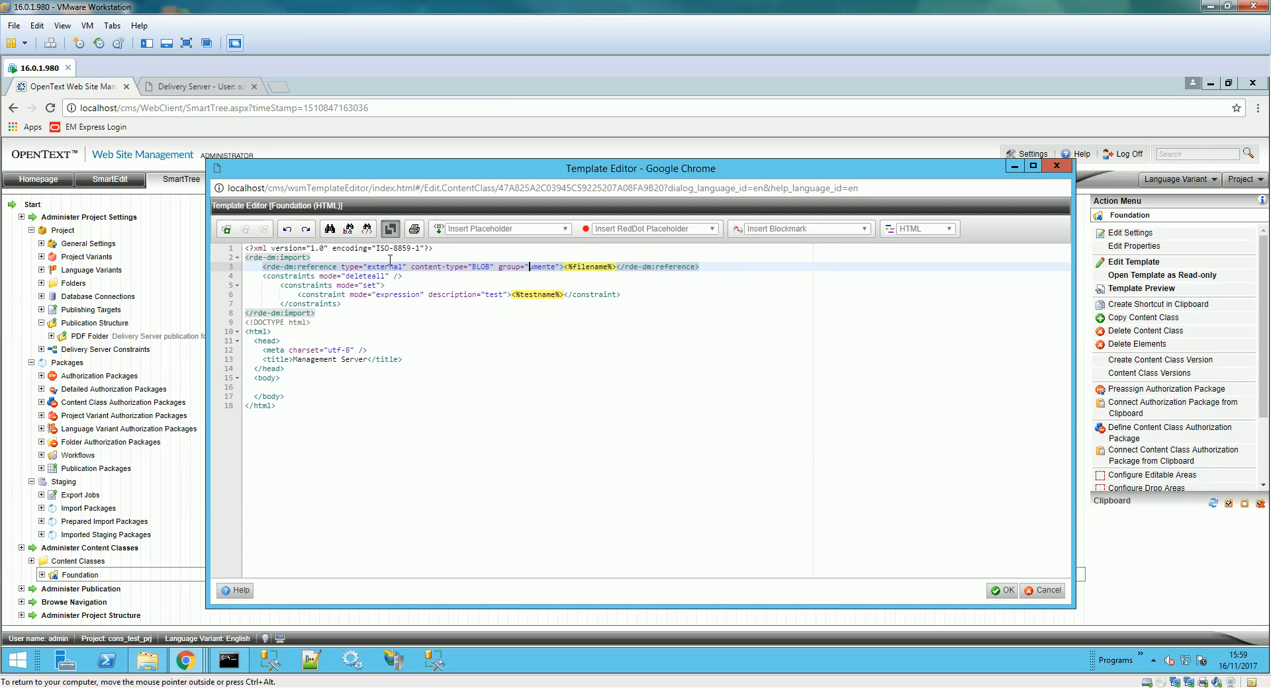
text(pdf_folder)
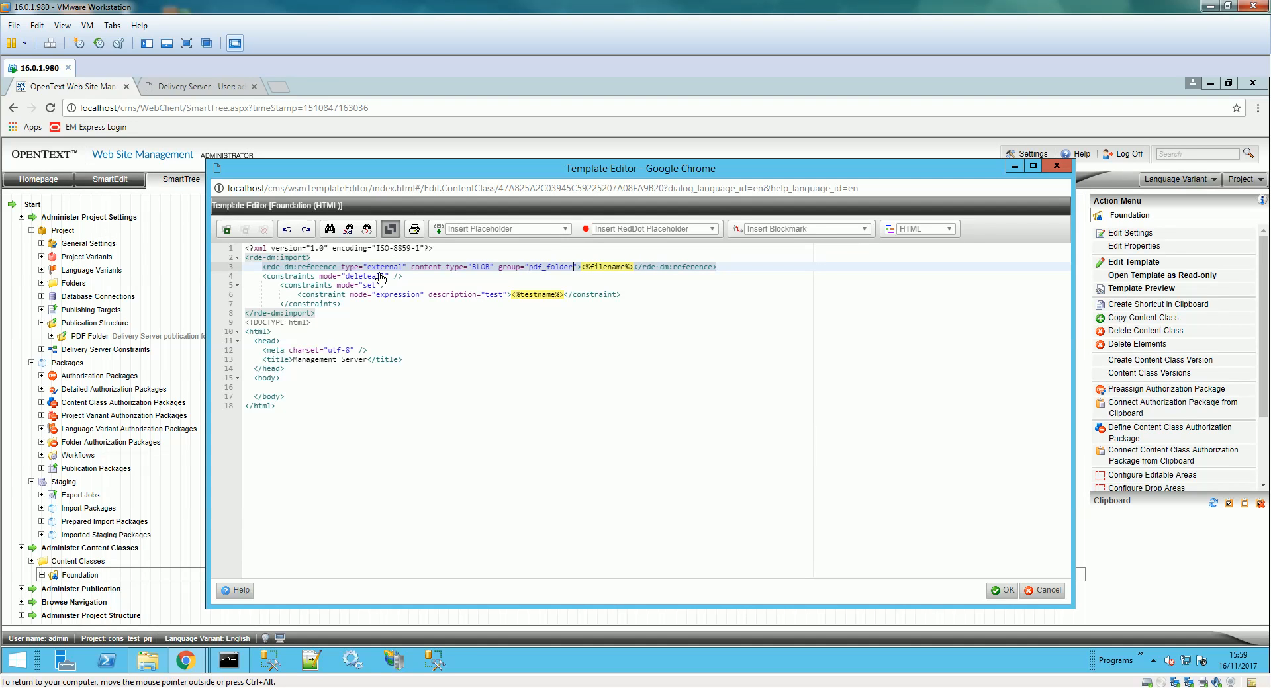
- Delete the <%testname%> and <%filename%> placeholders from the import block, saving along the way
click(524, 294)
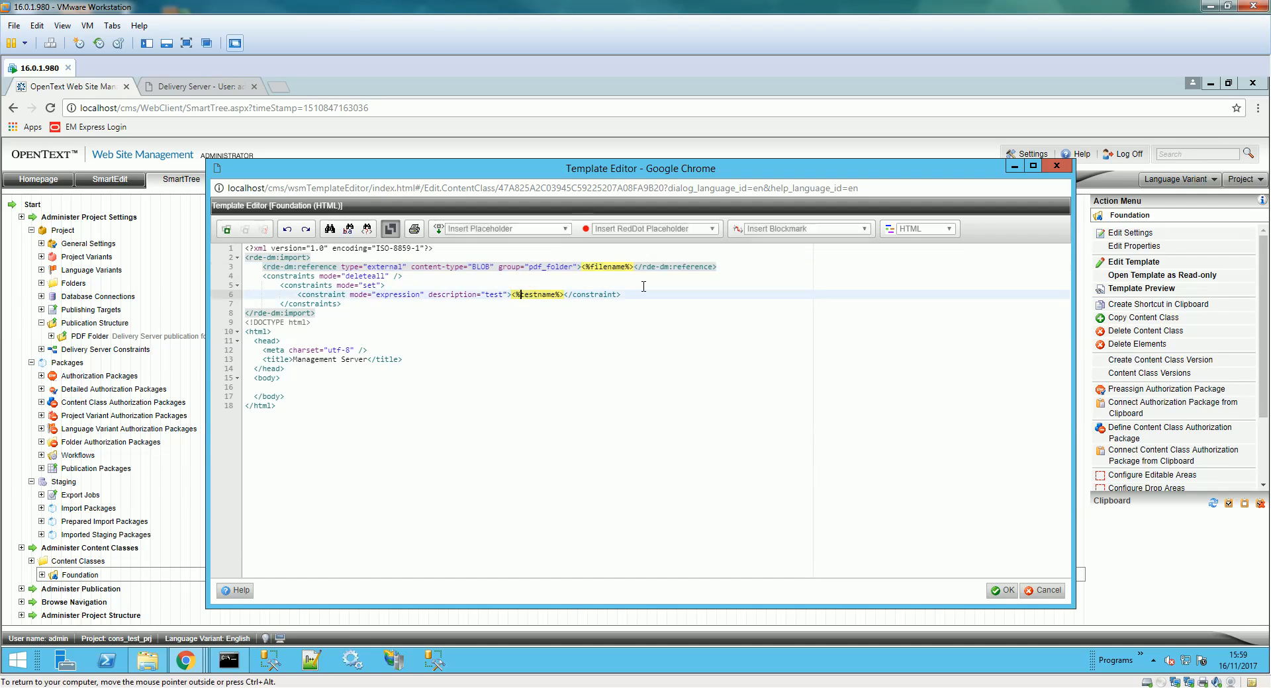
key(Right)
key(Right)
key(Right)
key(Right)
key(Right)
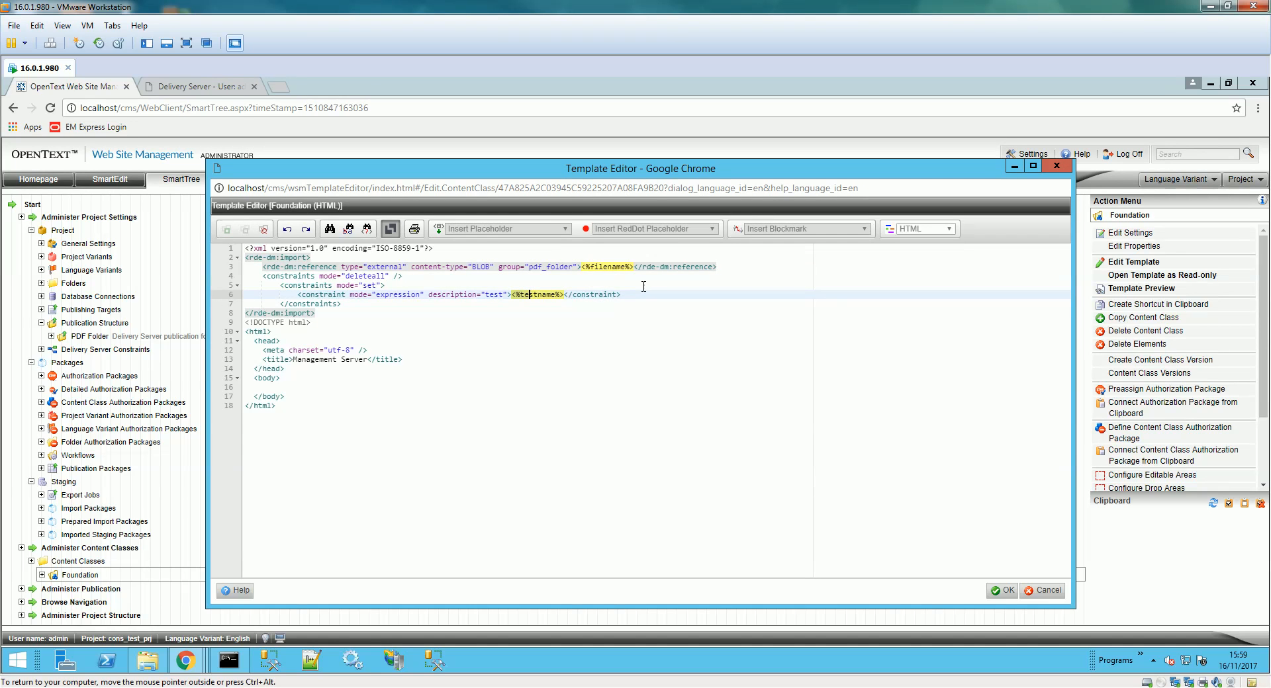
key(Right)
key(Right)
key(Right)
key(BackSpace)
click(626, 267)
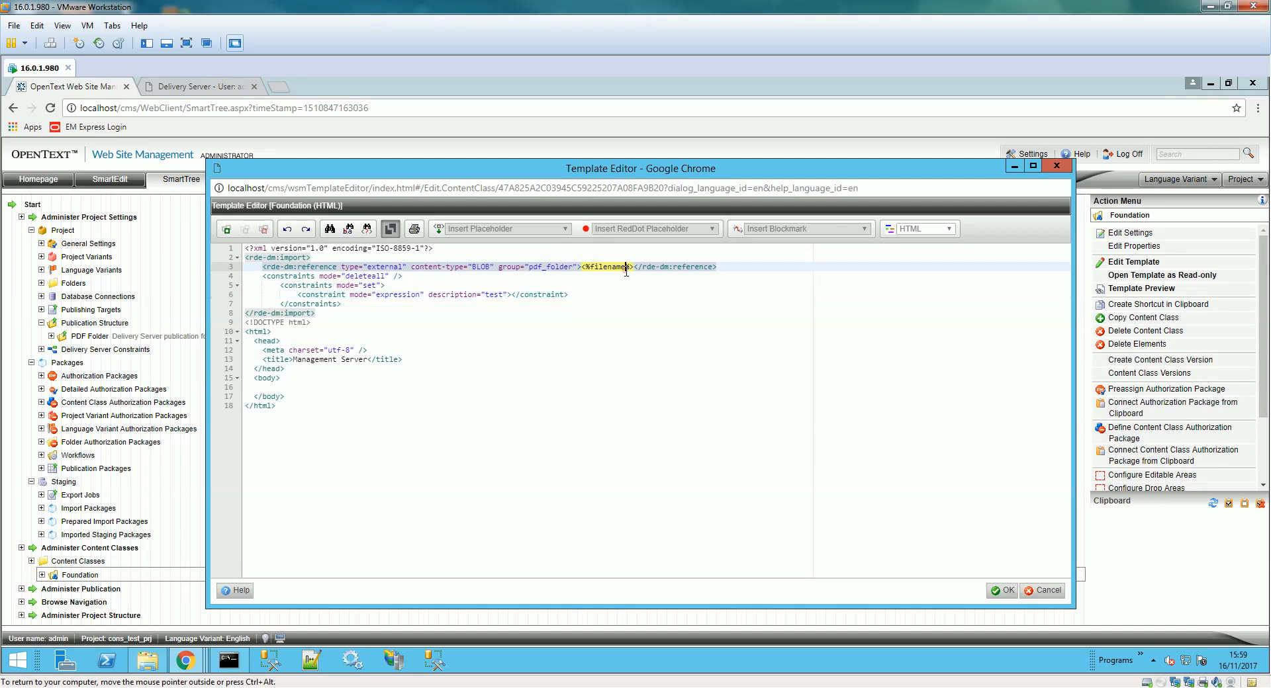
key(ctrl+s)
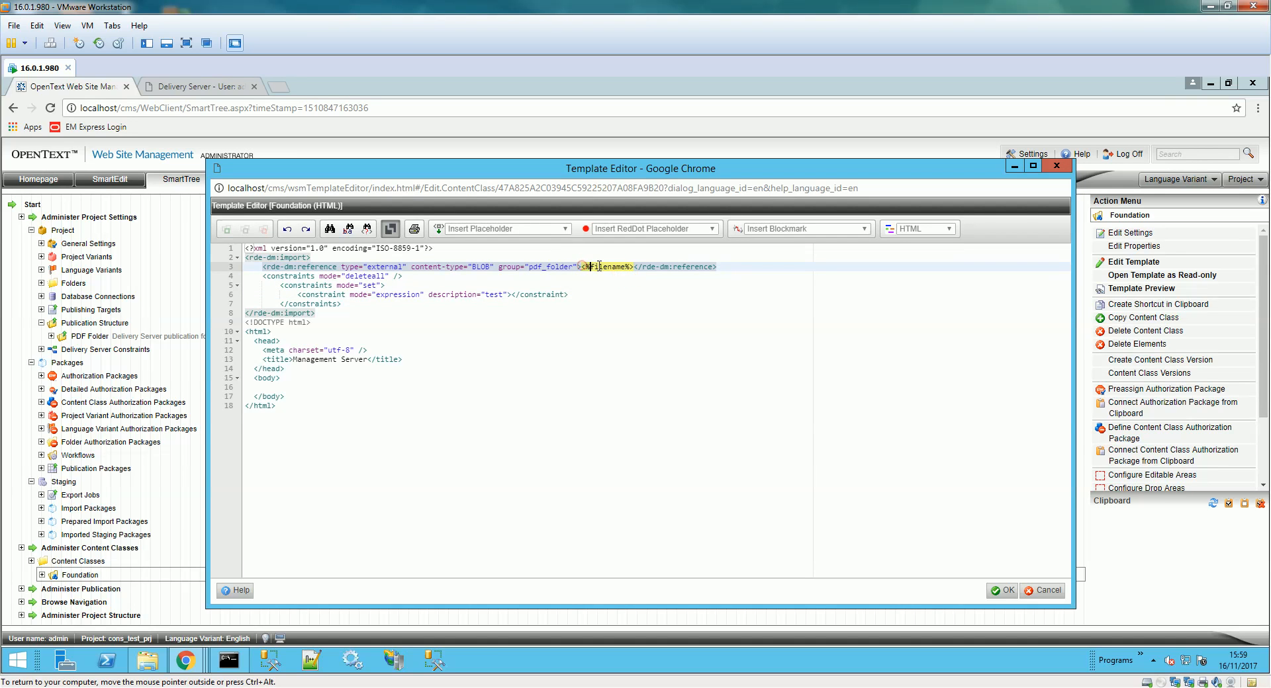
click(637, 267)
key(Left)
key(Right)
key(Right)
key(Right)
key(Right)
key(Right)
key(Right)
key(Right)
key(Right)
key(Left)
key(BackSpace)
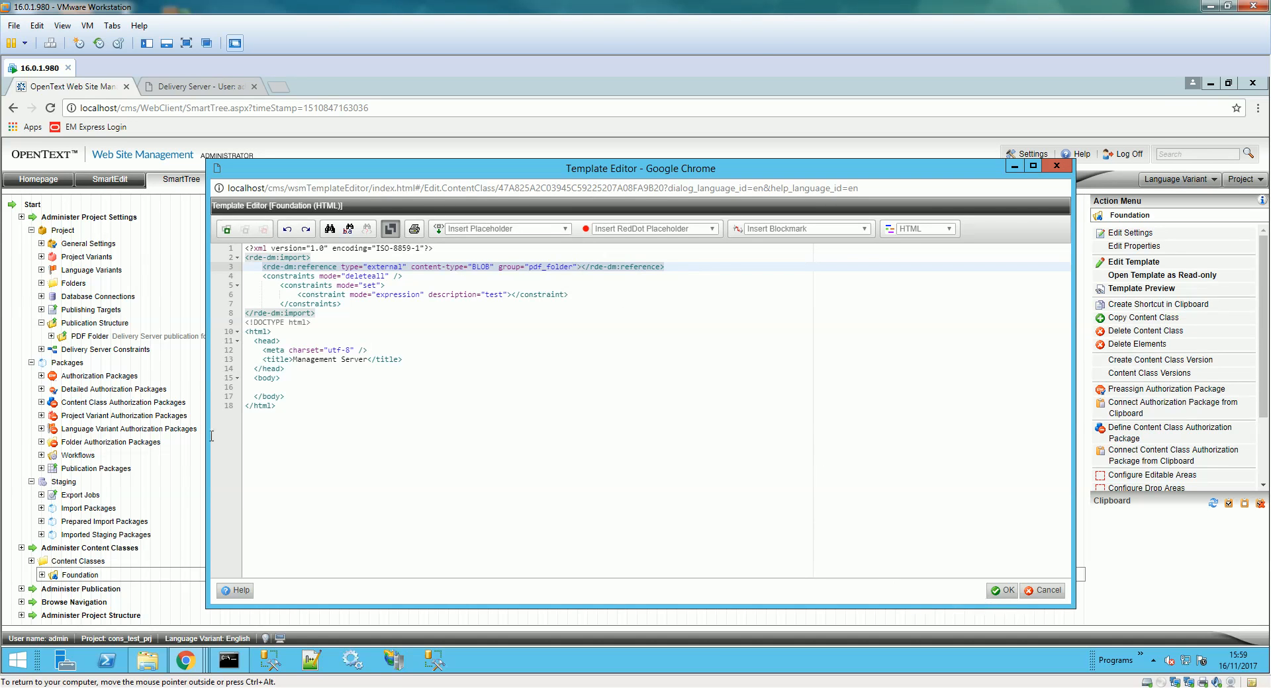
- Insert the <%pdf_doc%> placeholder on the empty body line of the template
click(270, 378)
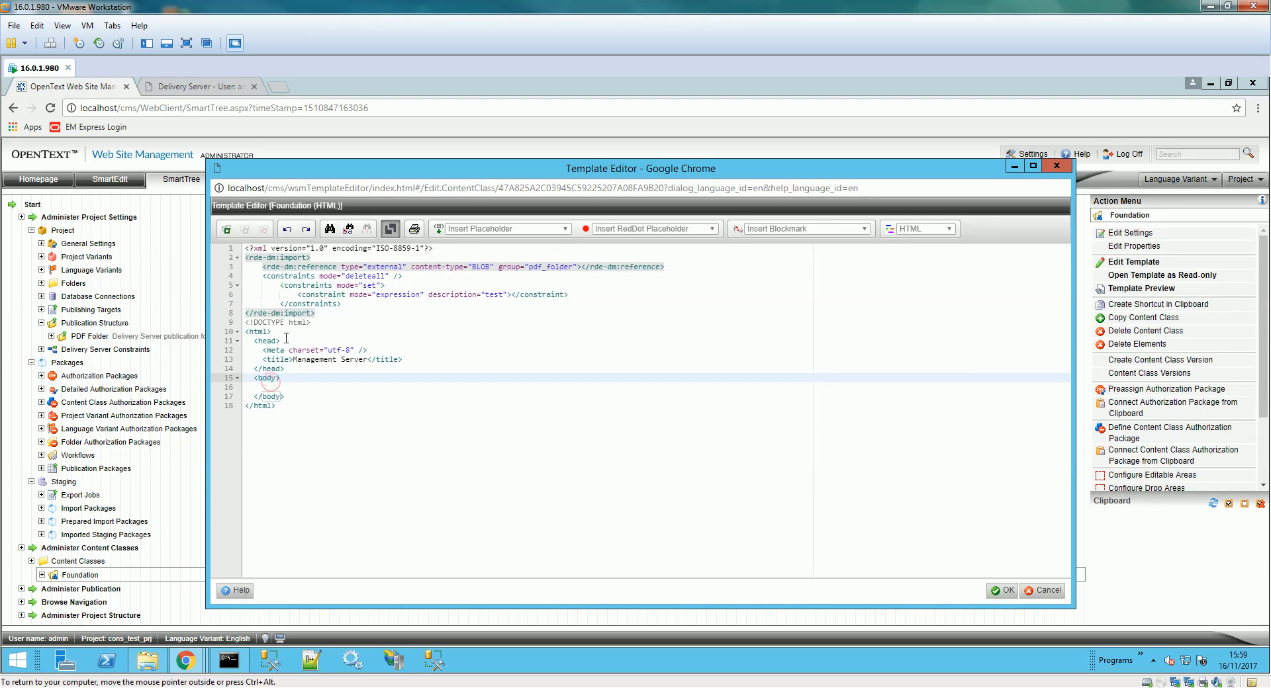
click(262, 387)
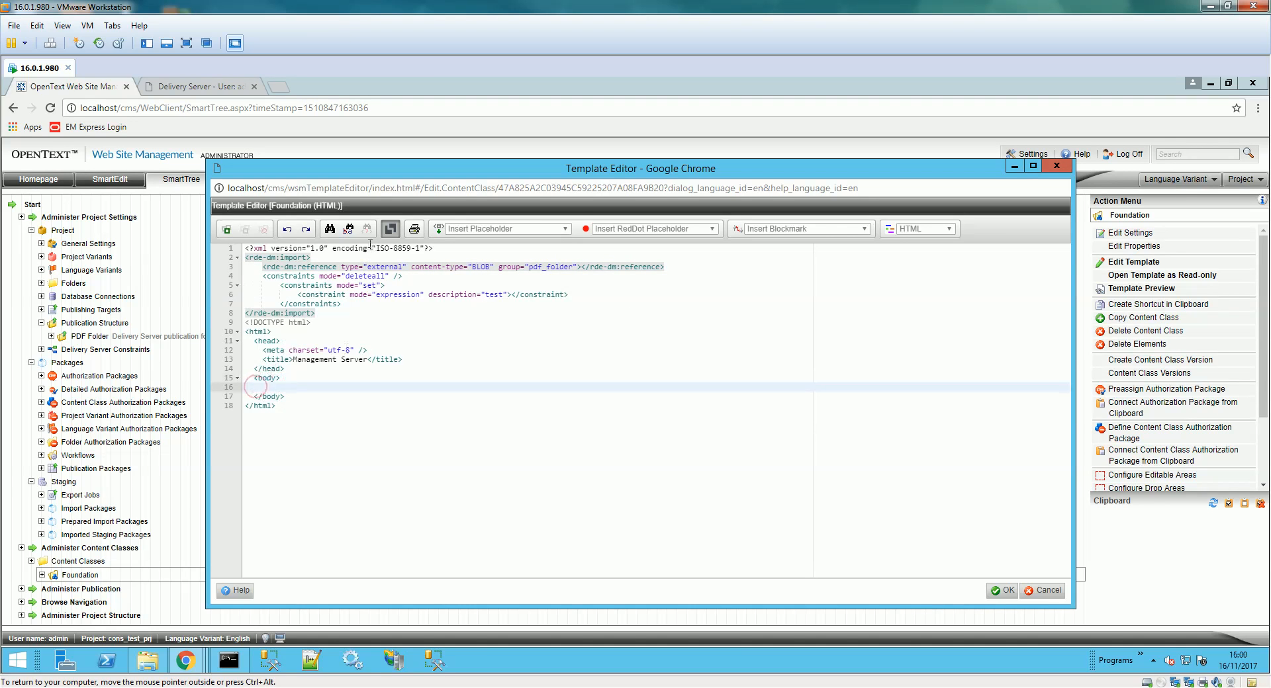
click(451, 232)
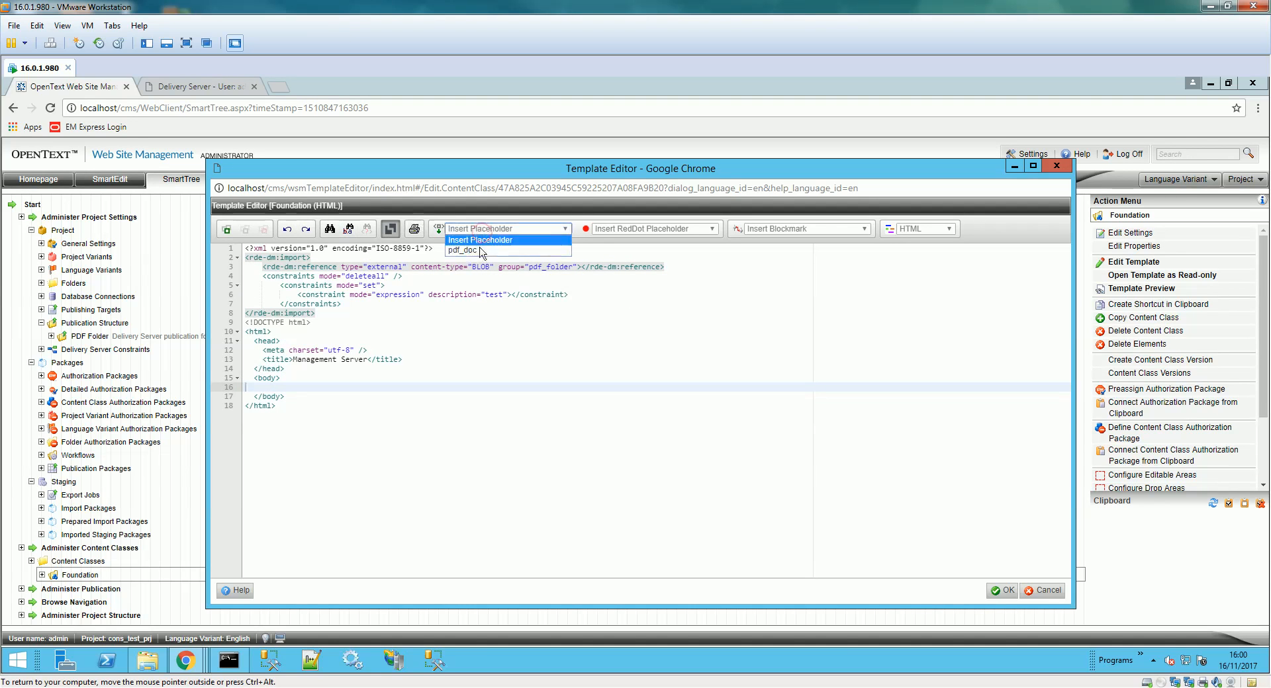
click(476, 254)
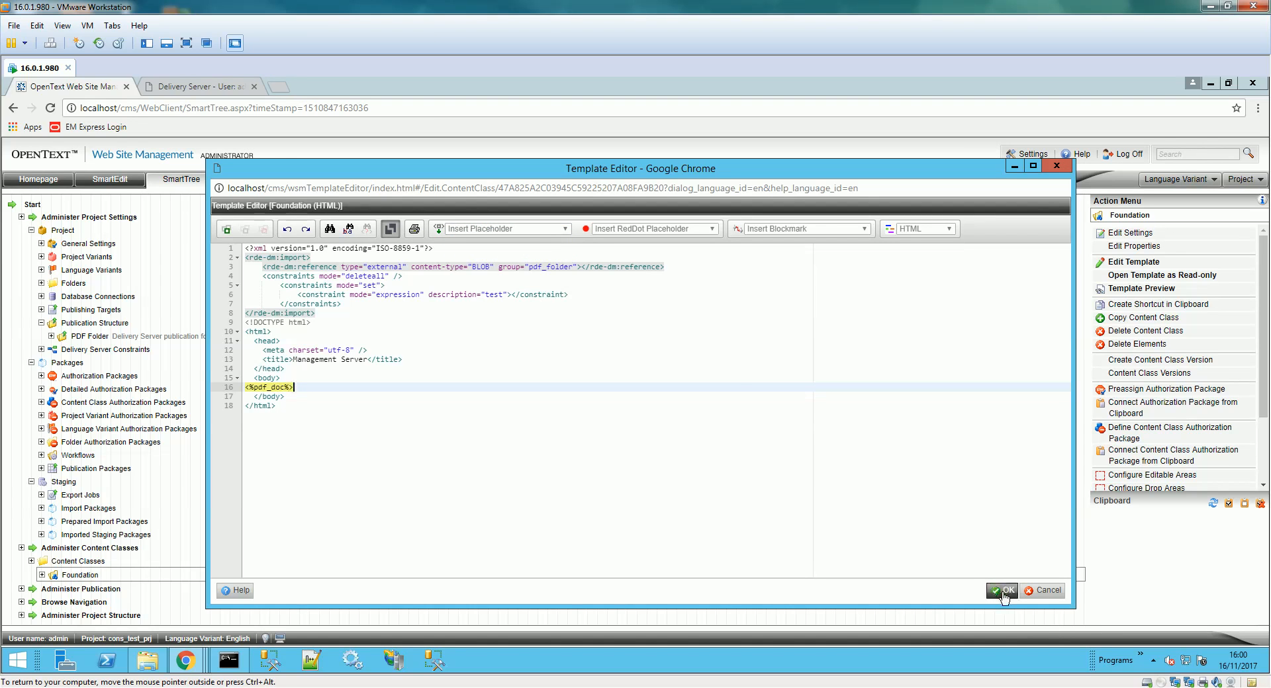
- Put <%pdf_doc%> in the import reference, change its type from external to internal, and save
click(580, 267)
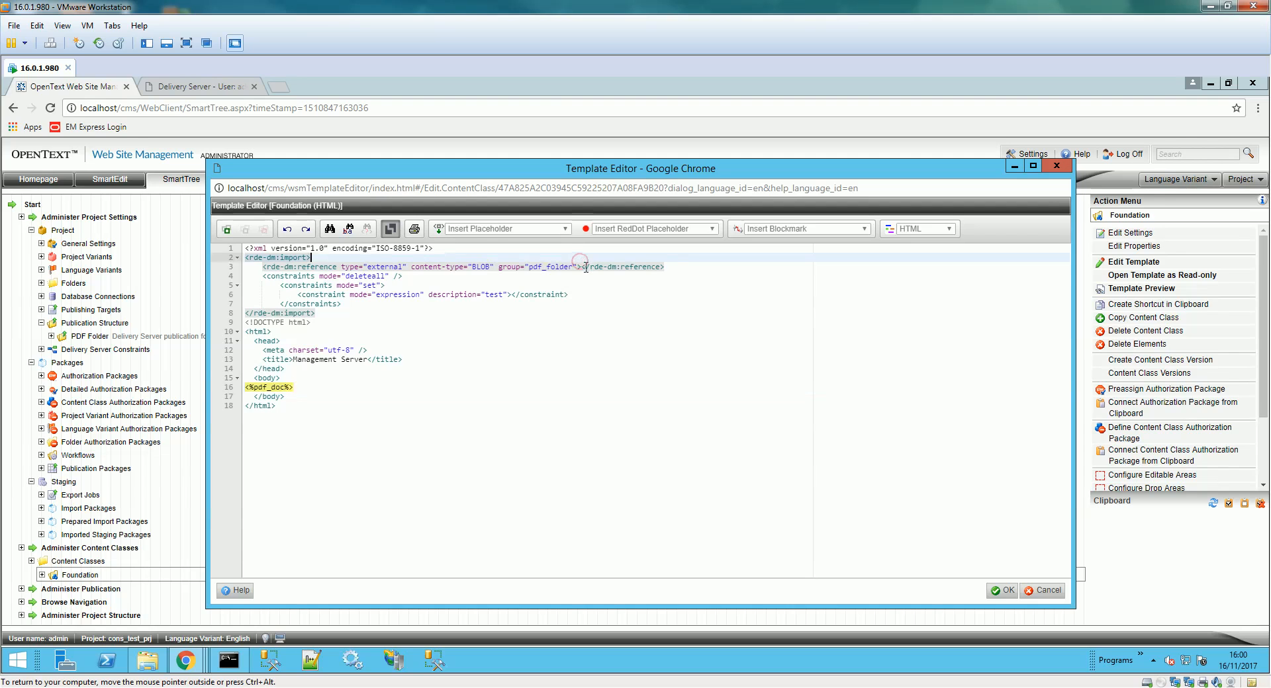
click(477, 229)
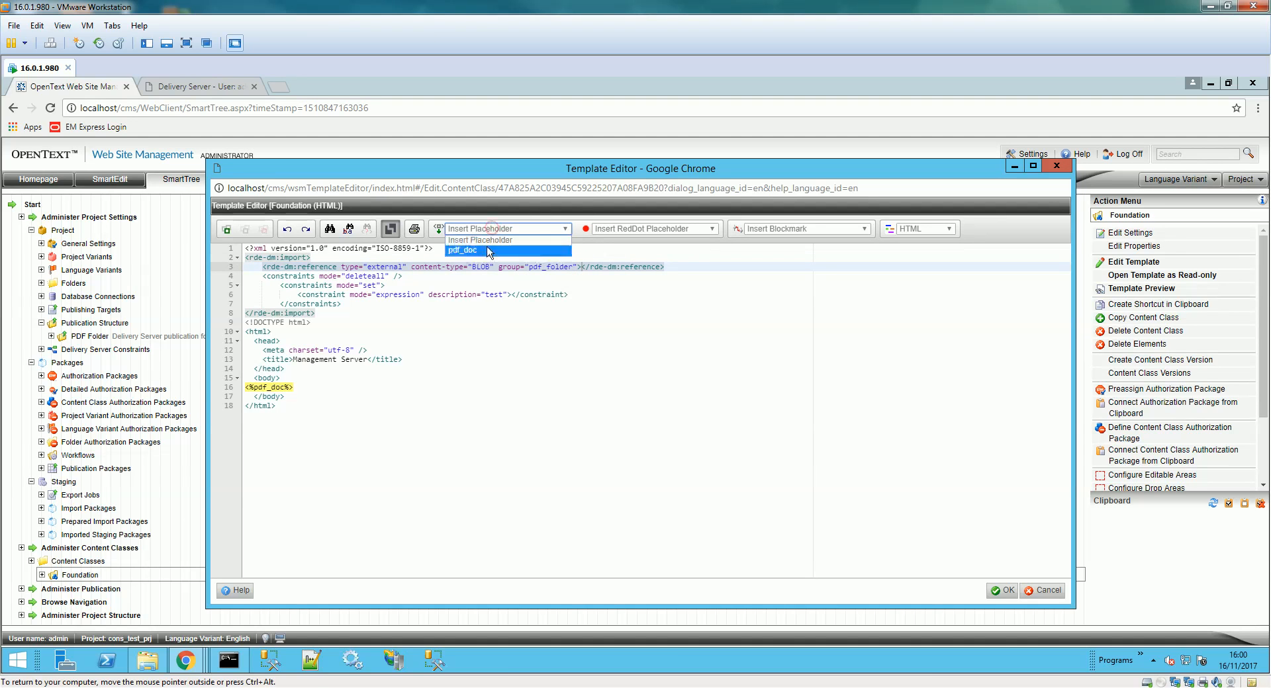
click(492, 254)
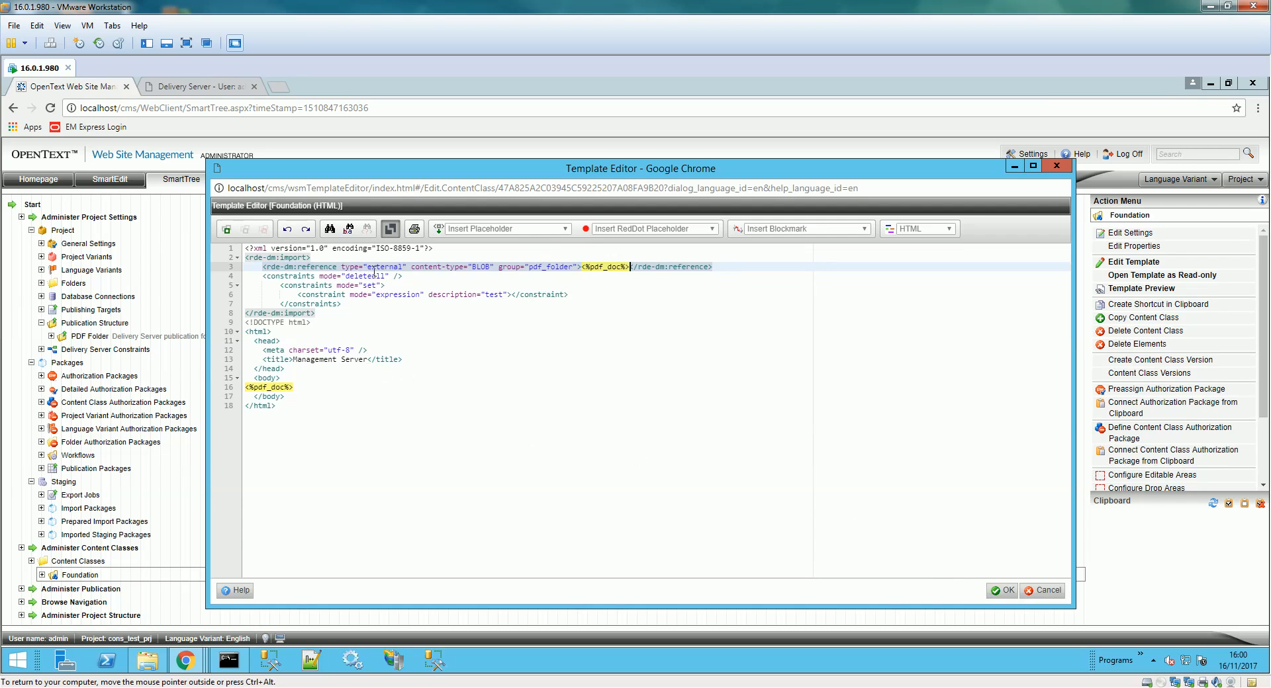
key(BackSpace)
key(BackSpace)
text(in)
click(1001, 590)
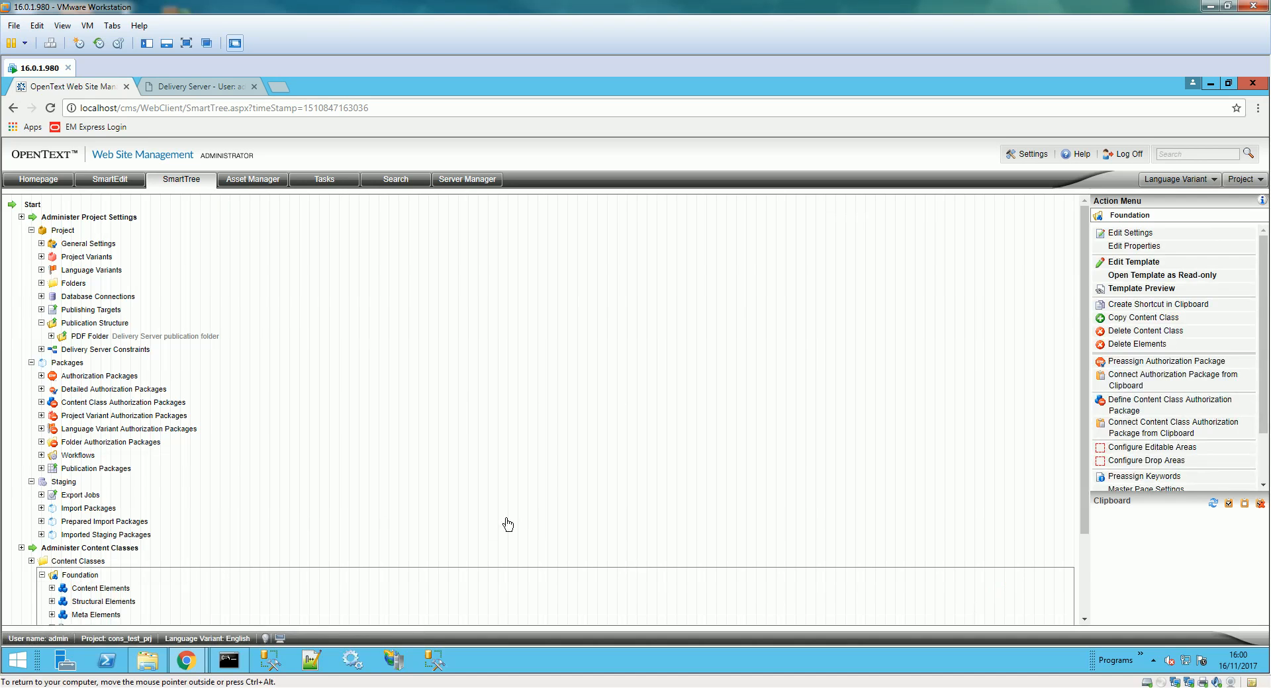
- Attempt a project-independent Delivery Server constraint, acknowledge the 'No Delivery Server' warning, and cancel it
scroll(173, 520, down, 3)
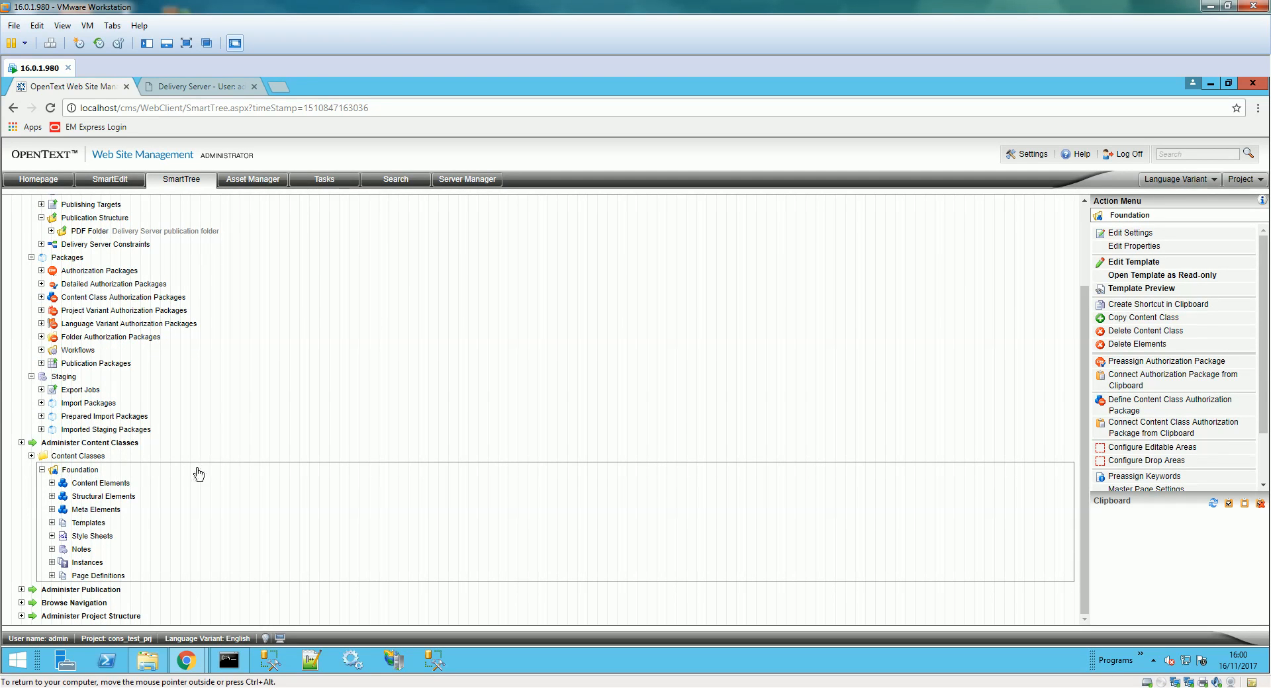
click(42, 244)
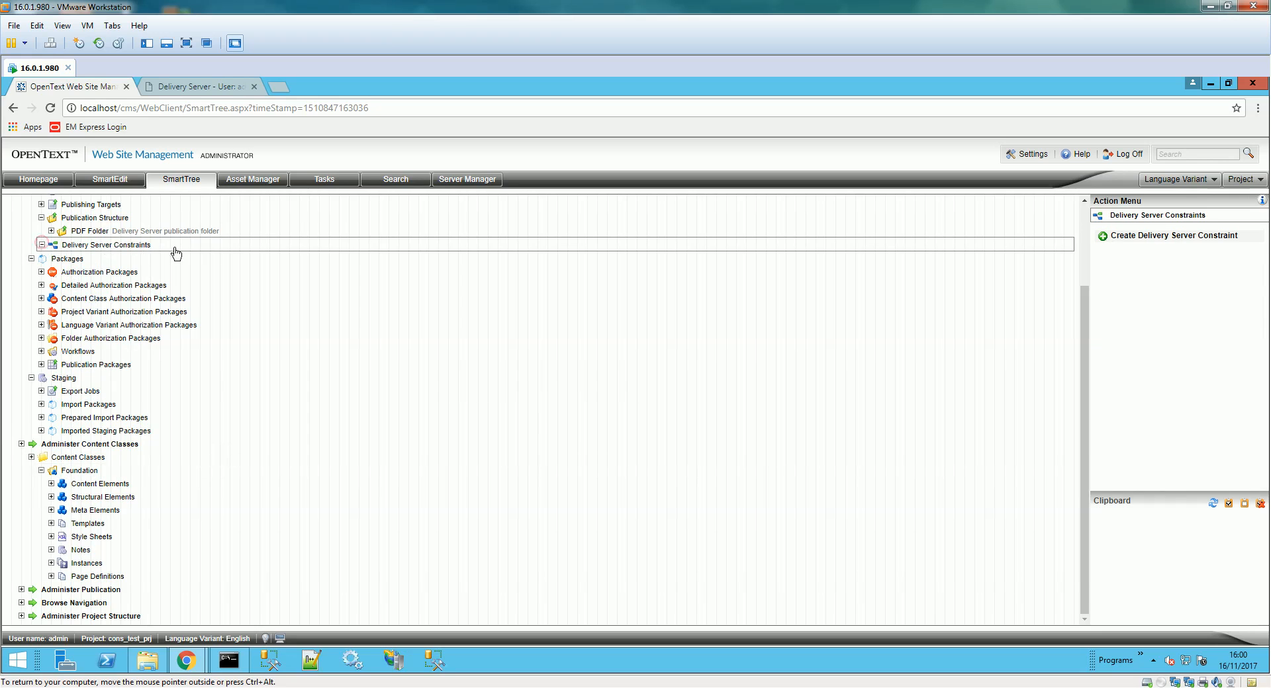
click(1139, 243)
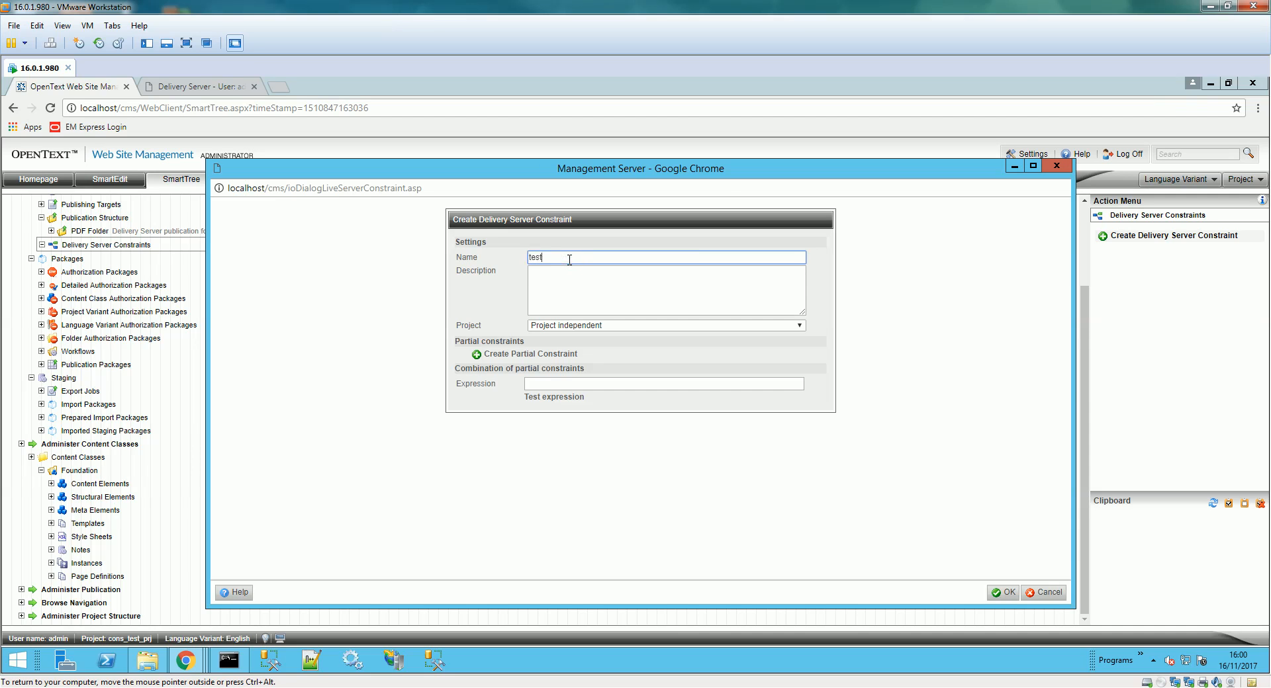
click(552, 358)
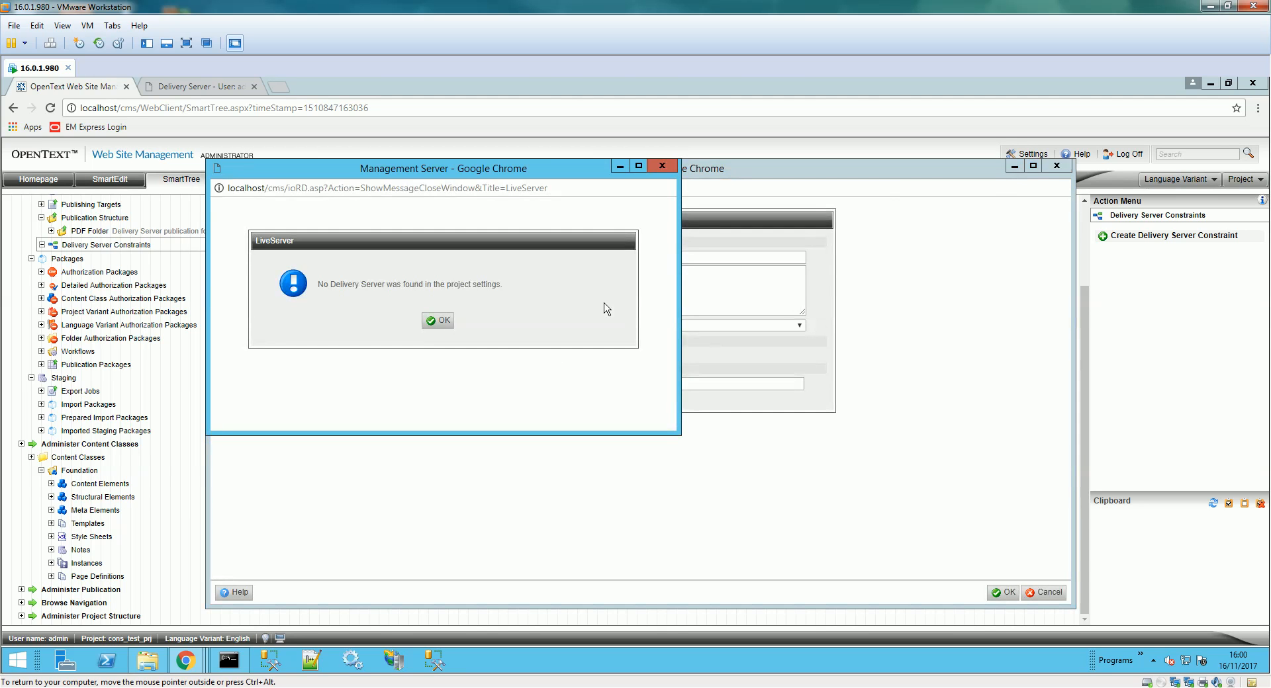
click(434, 320)
click(558, 326)
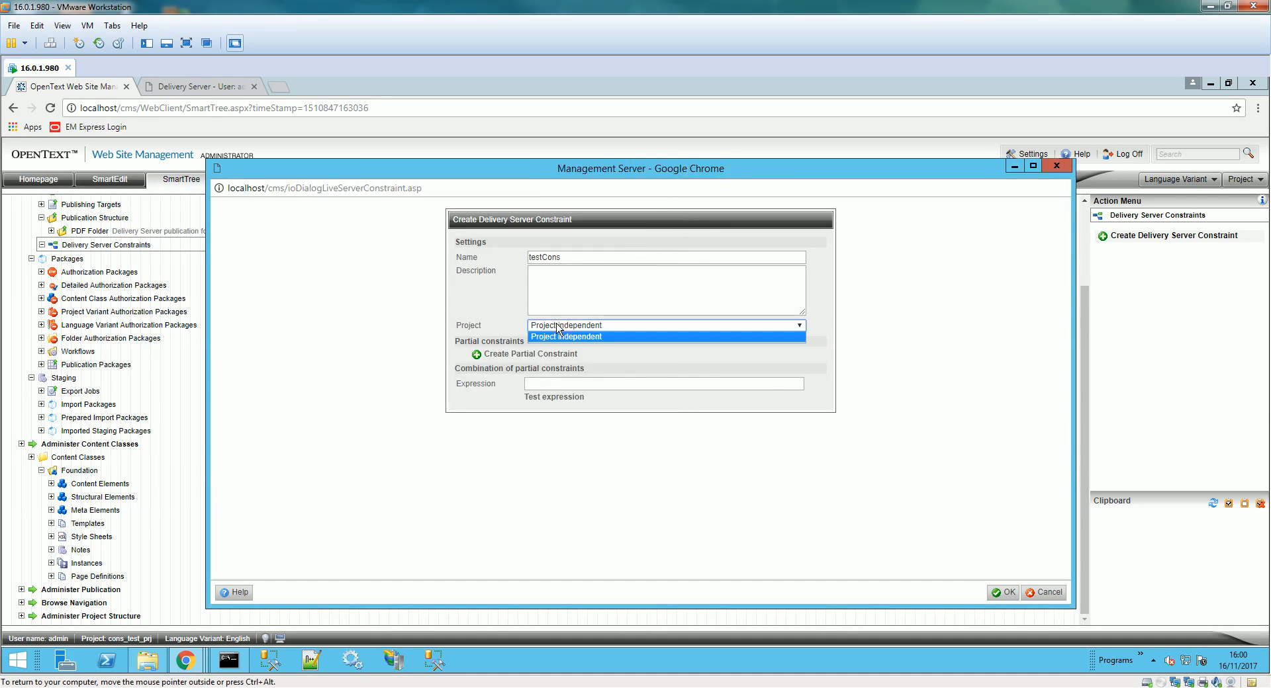
click(559, 327)
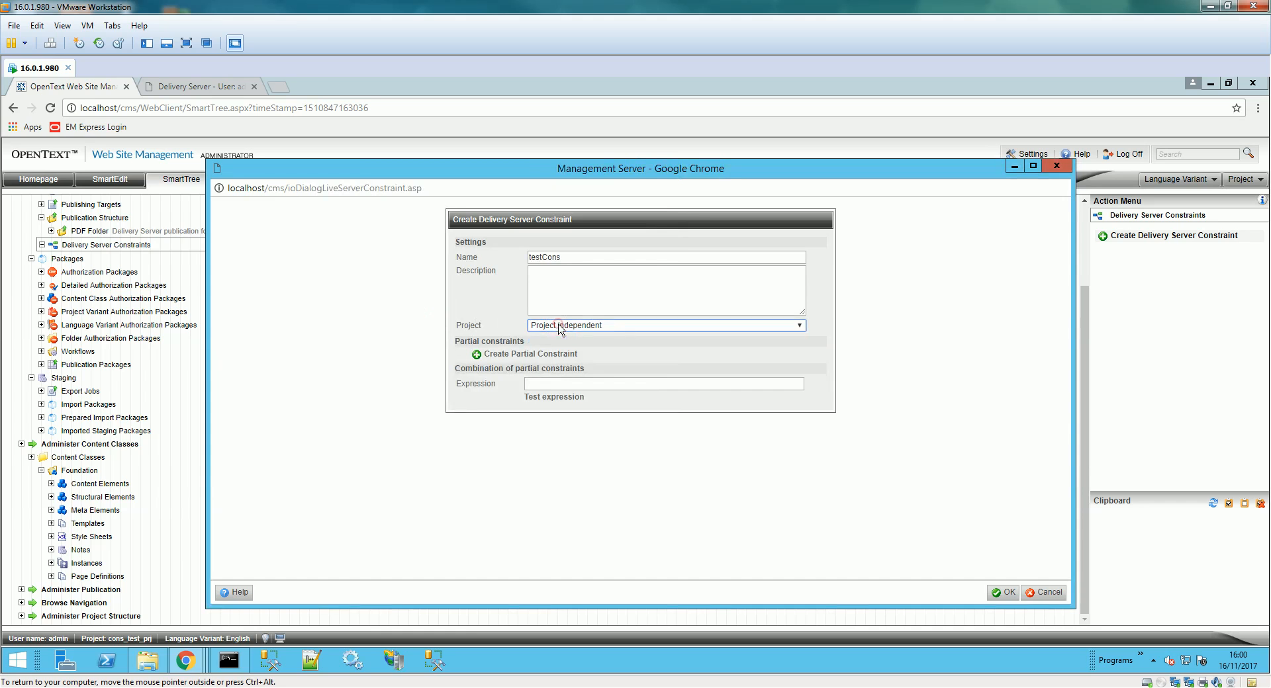
click(1049, 592)
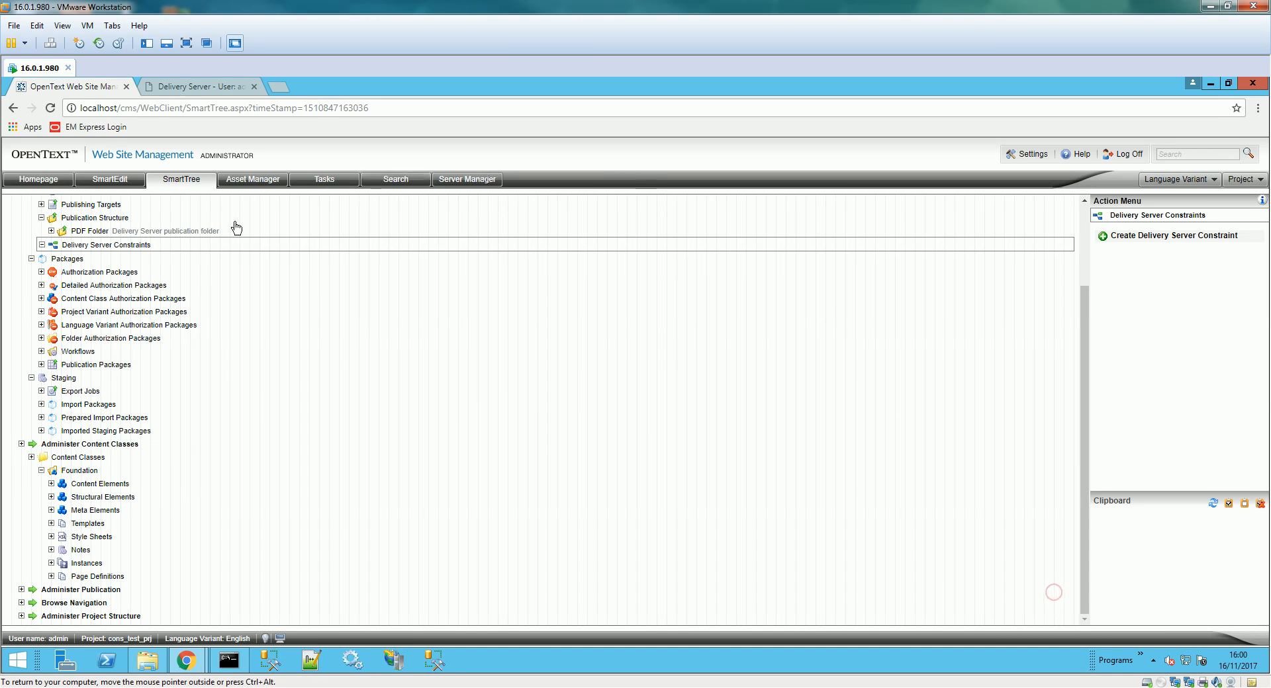
- Set DS Connection as the project's Delivery Server in General Settings
click(93, 245)
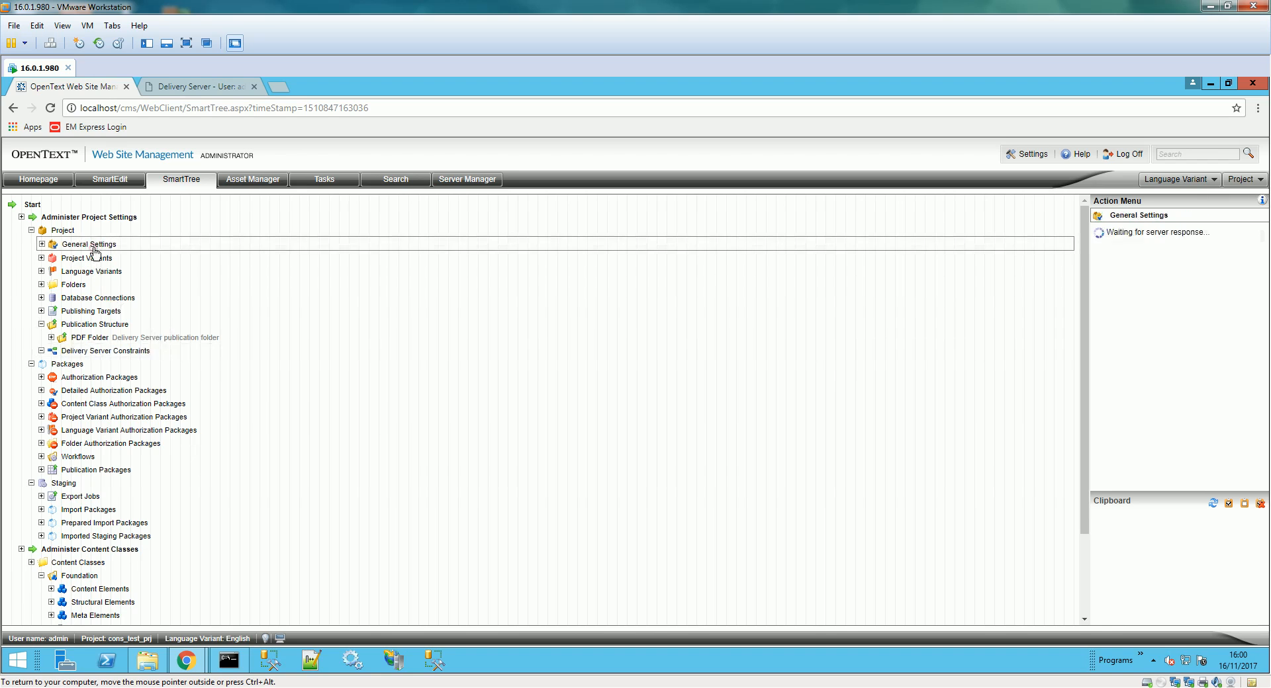
click(1134, 235)
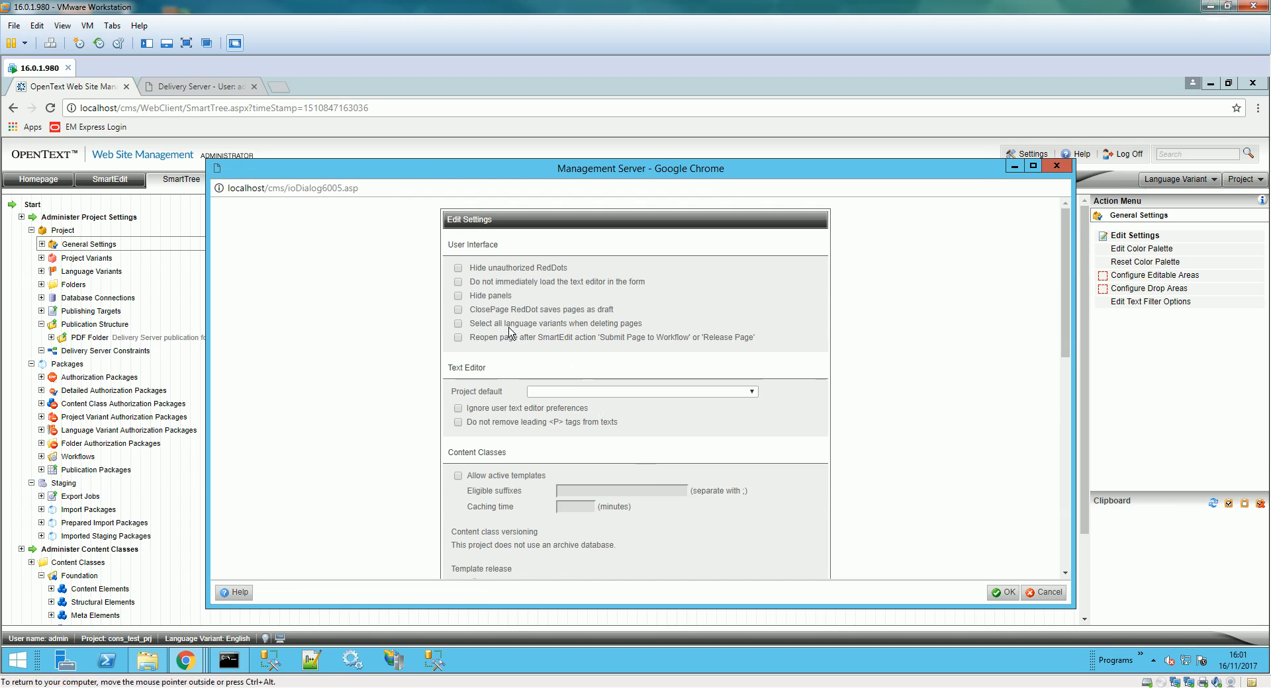
scroll(512, 341, down, 10)
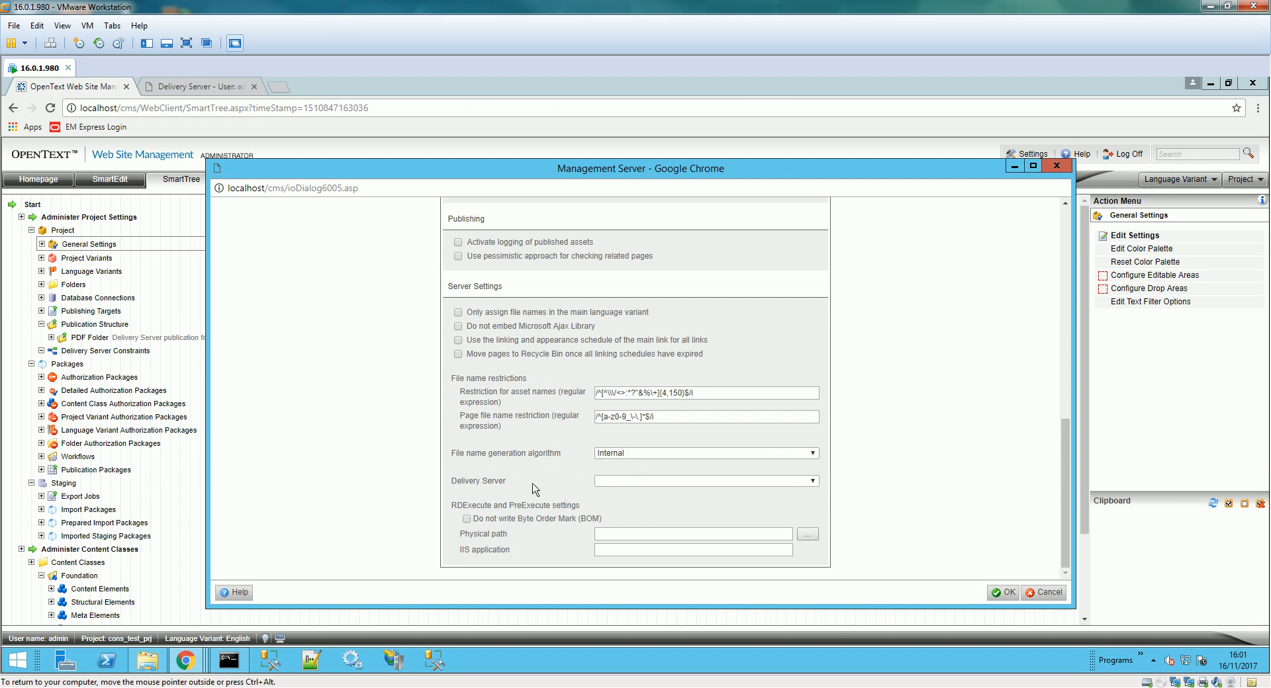
scroll(504, 475, up, 3)
scroll(504, 475, up, 3)
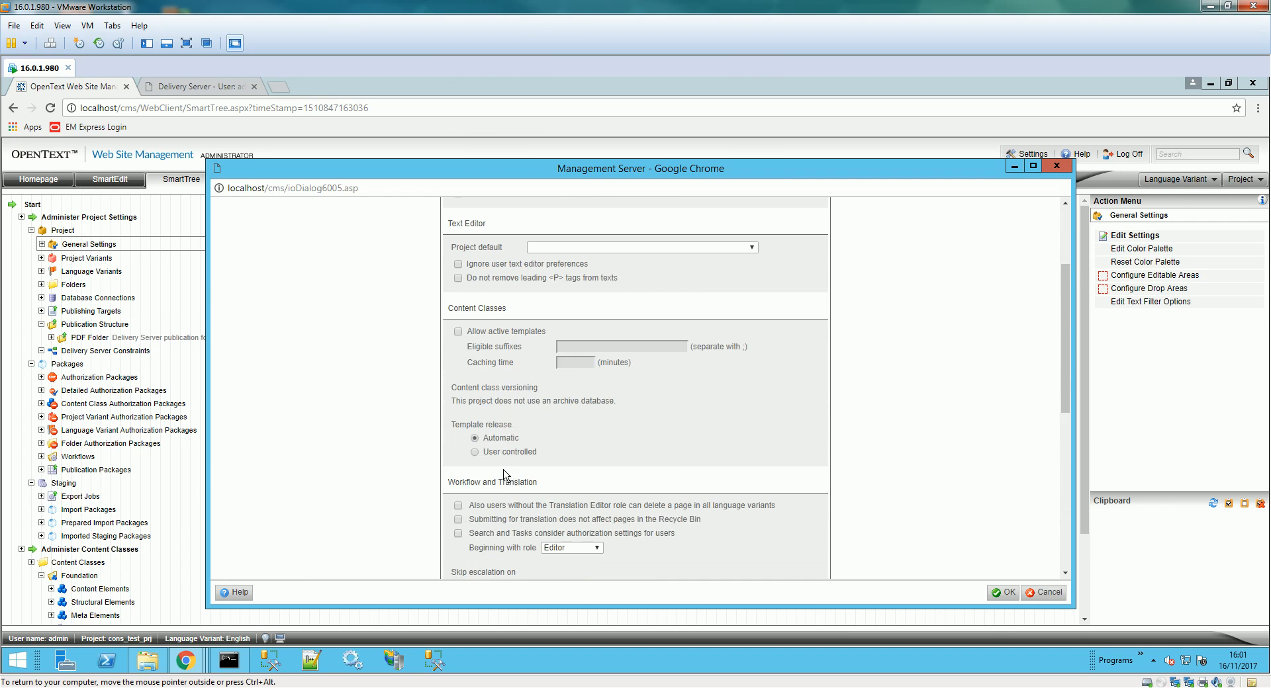
scroll(505, 475, up, 3)
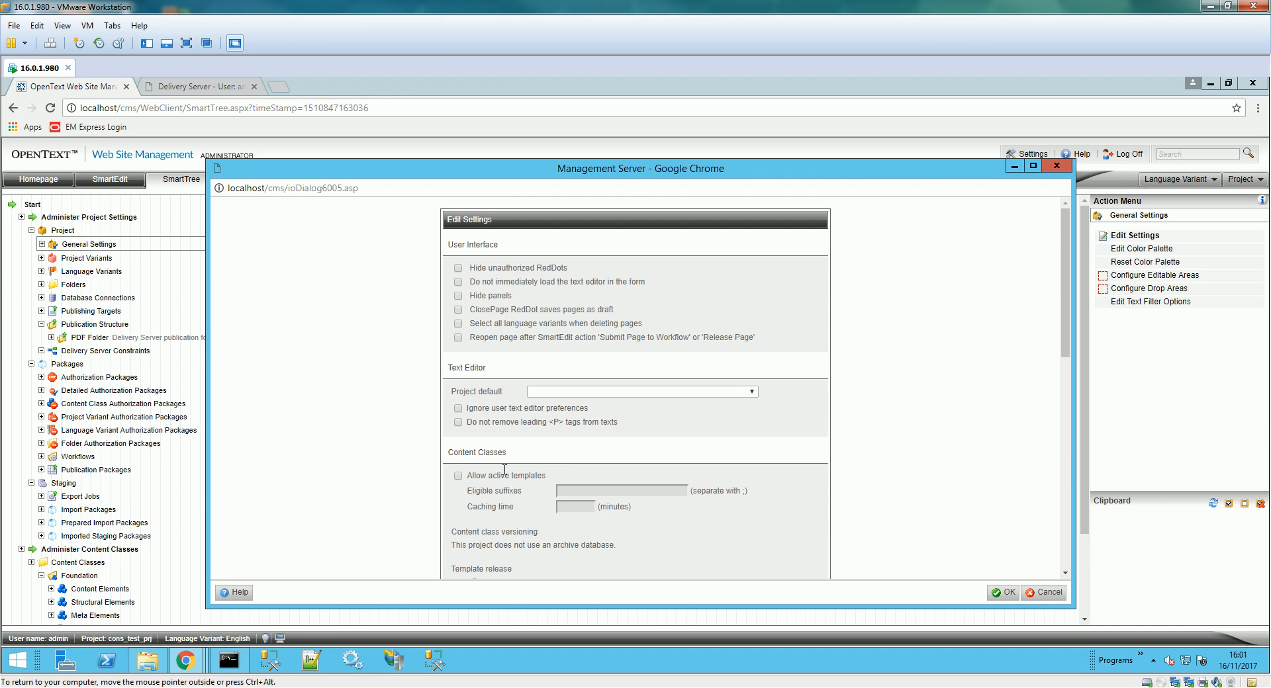
scroll(505, 472, down, 1)
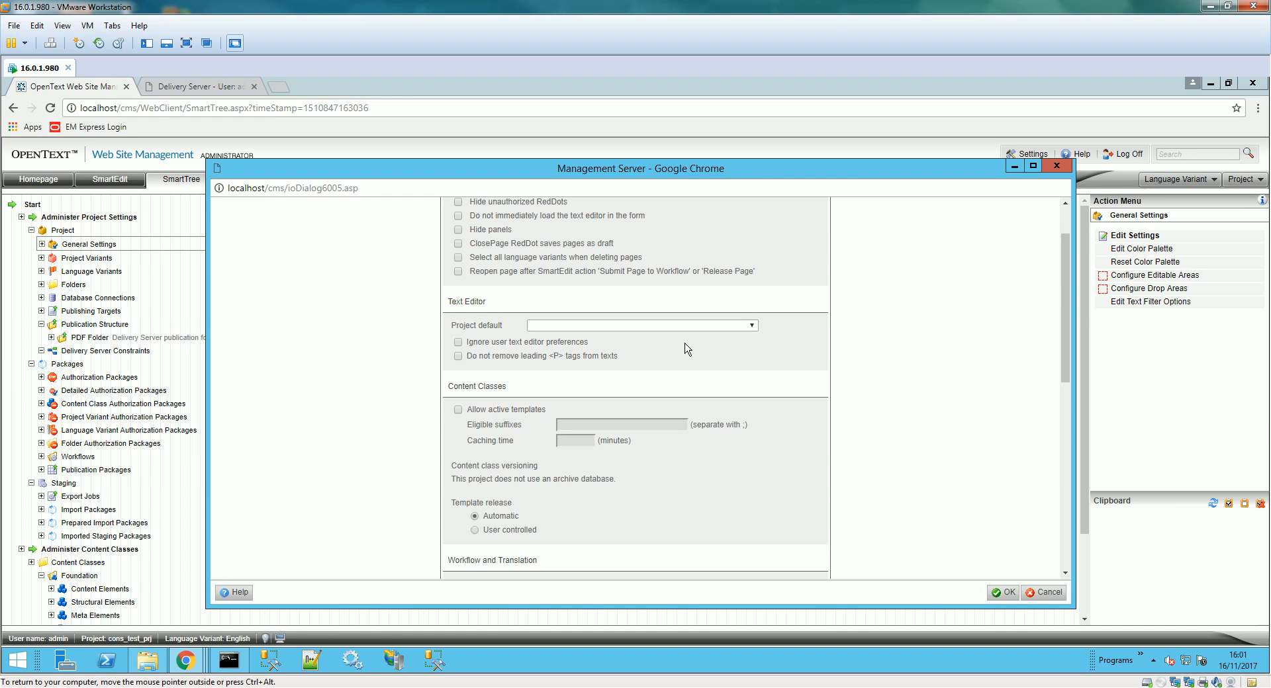
scroll(685, 341, down, 2)
scroll(688, 351, down, 4)
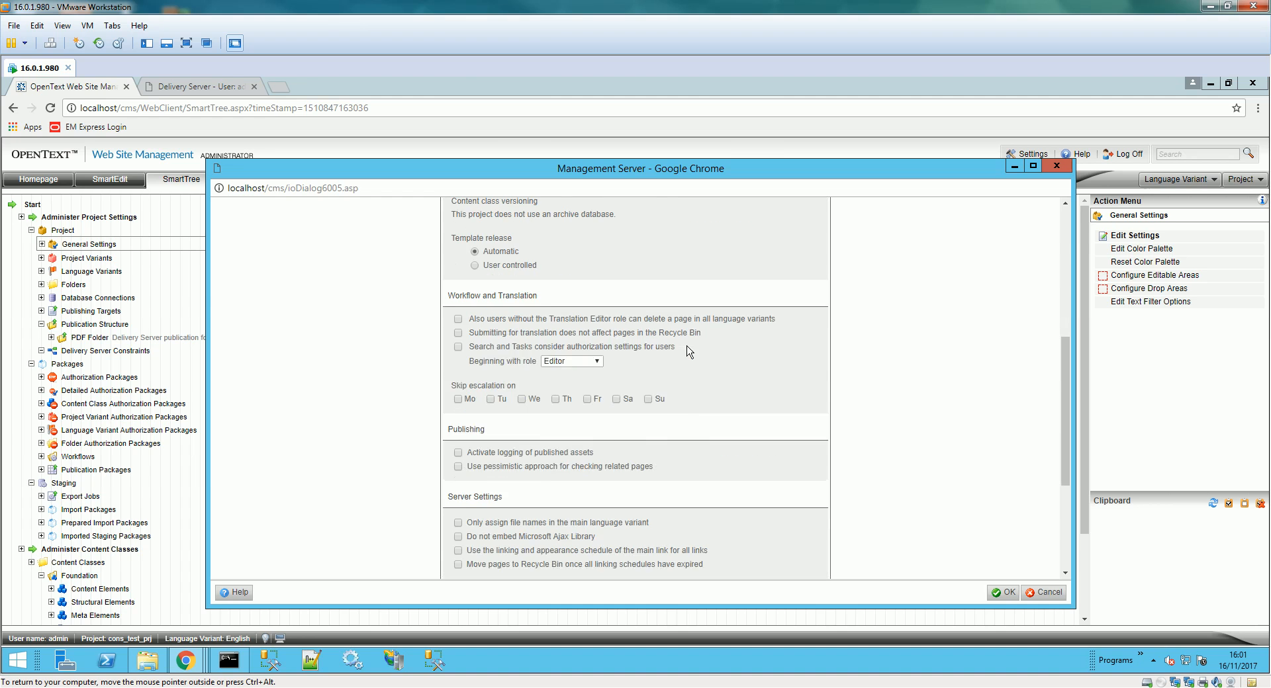
scroll(688, 351, down, 1)
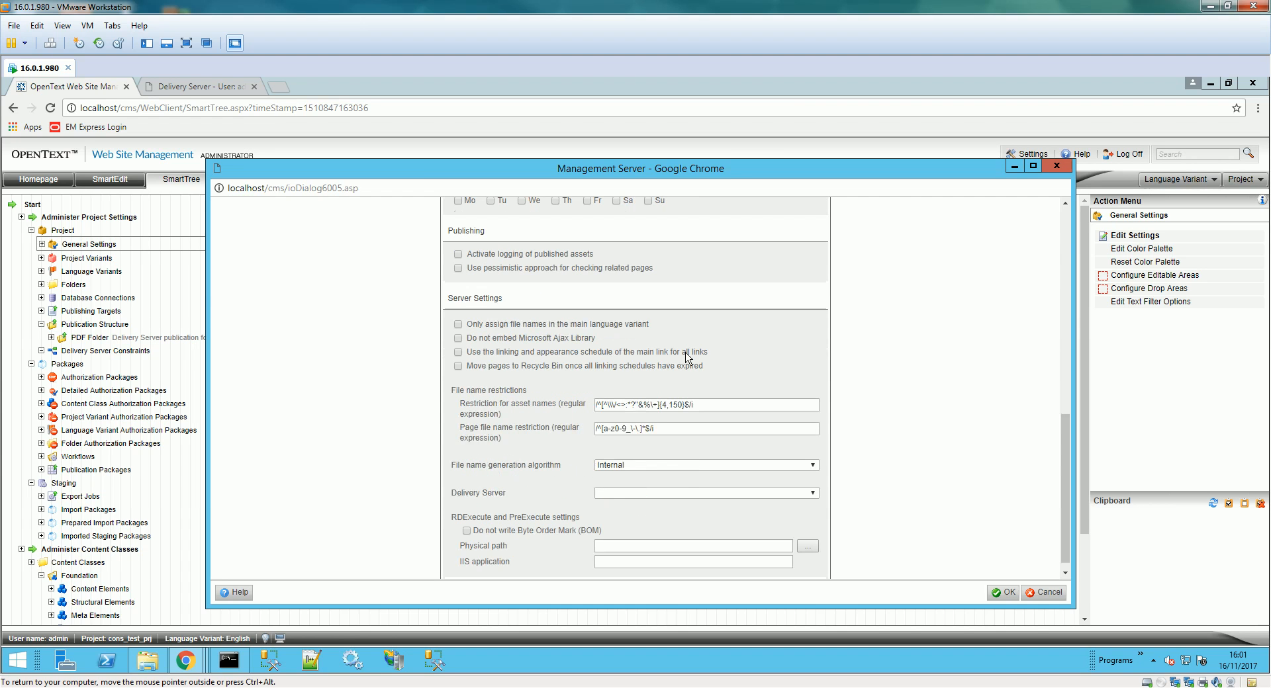
click(676, 490)
click(666, 520)
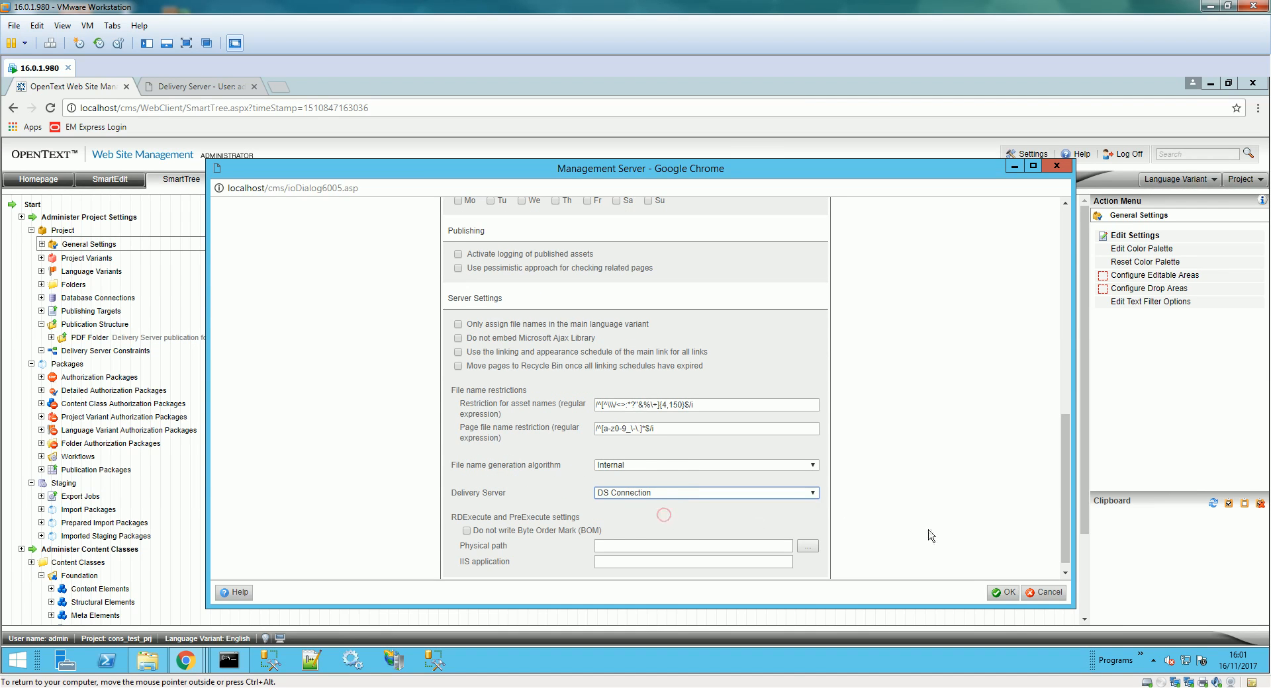
click(1004, 595)
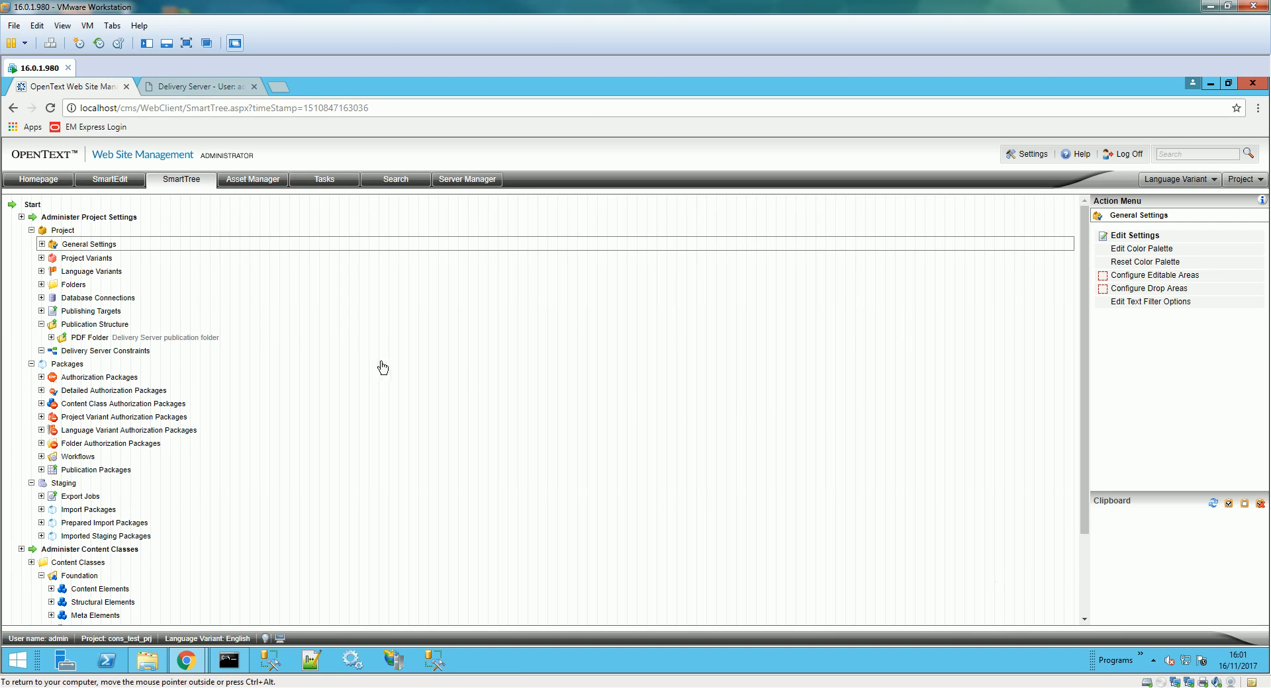
- Start a new Delivery Server constraint from the Delivery Server Constraints node
scroll(382, 368, down, 2)
click(121, 248)
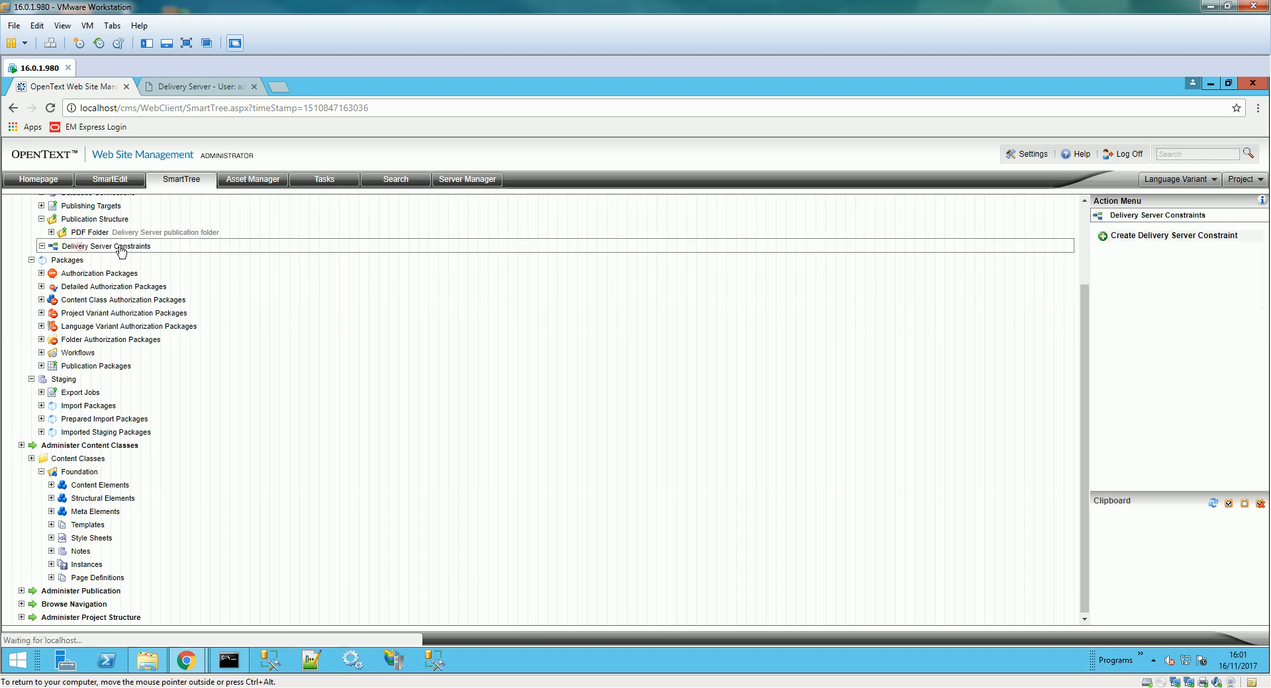
click(1190, 236)
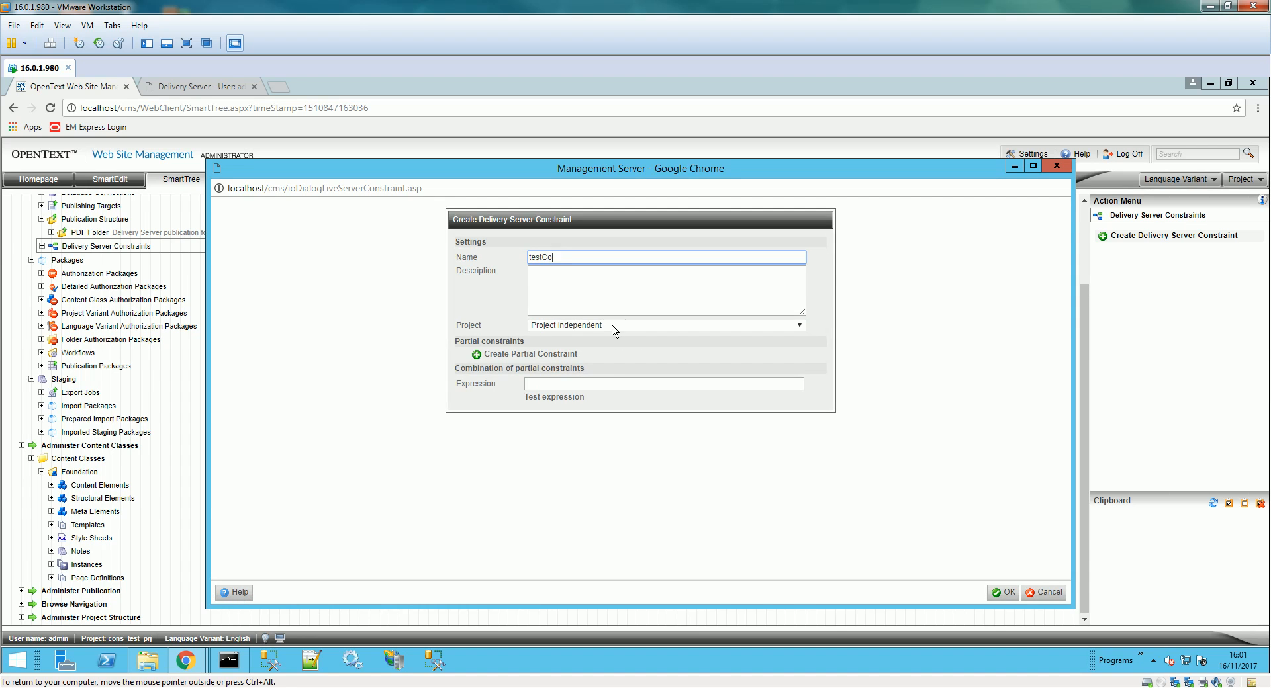
- Make testCons project independent, inspect its partial-constraint attributes including UserGroup, then open the Delivery Server tab
click(601, 325)
click(601, 325)
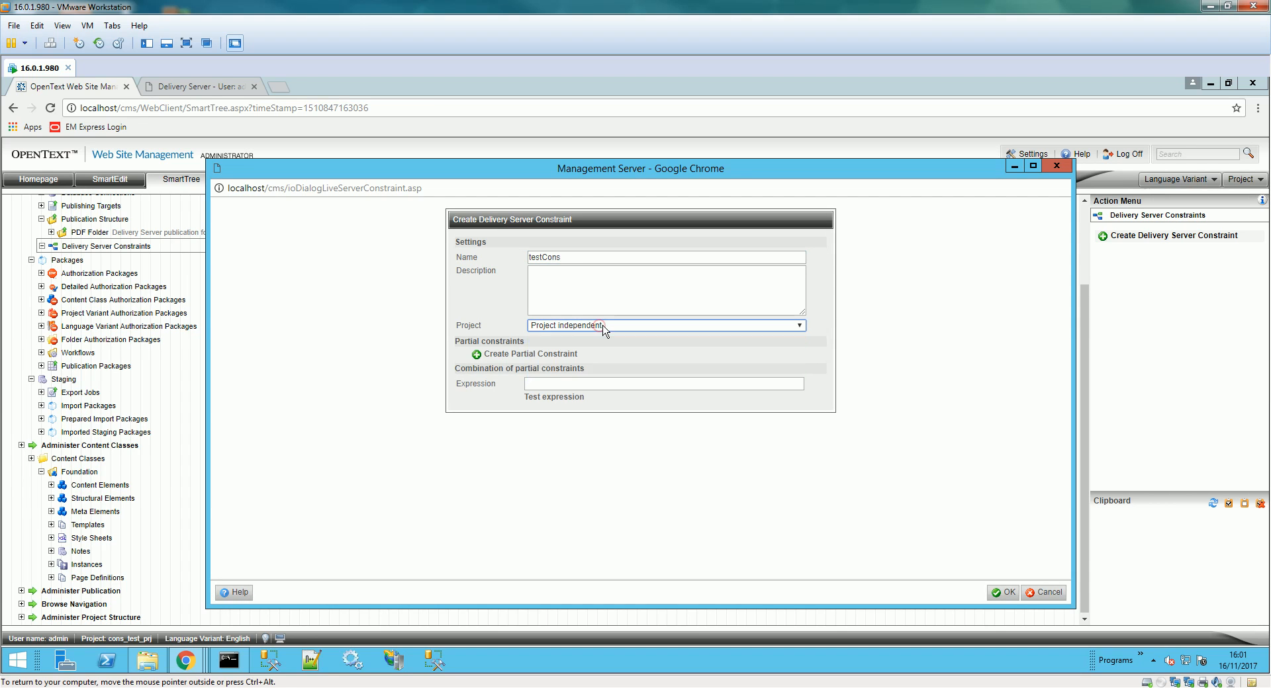
click(602, 325)
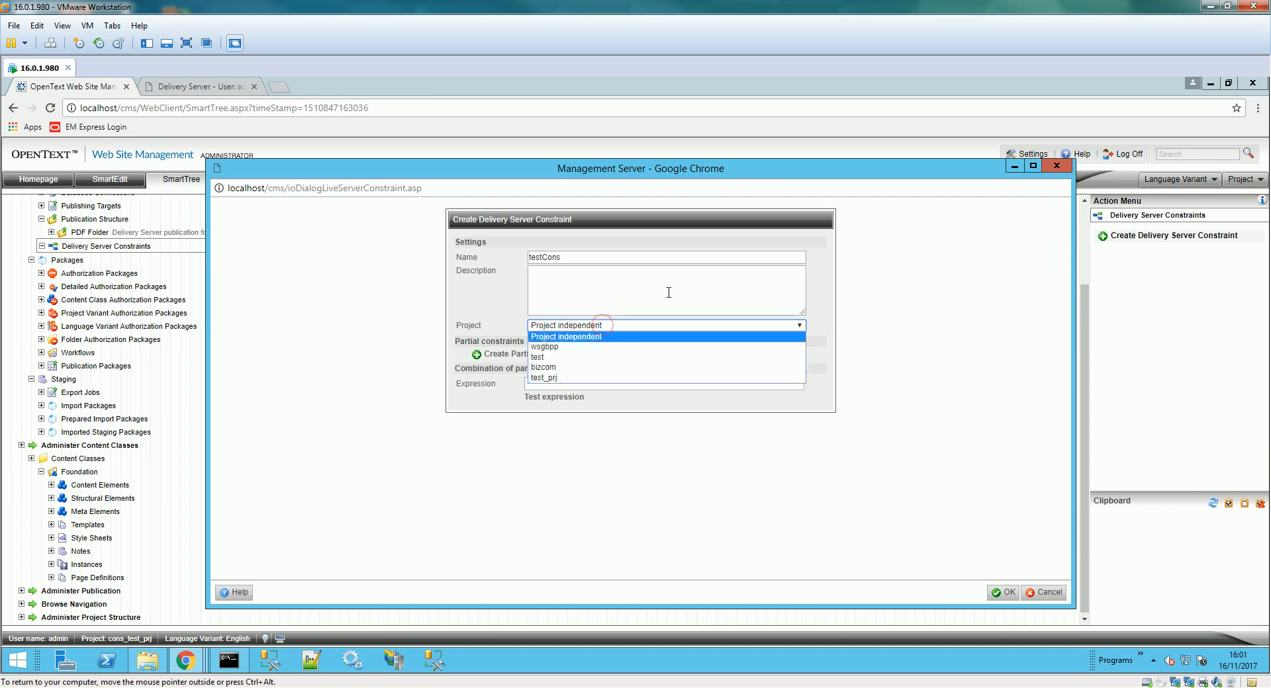
click(616, 337)
click(497, 354)
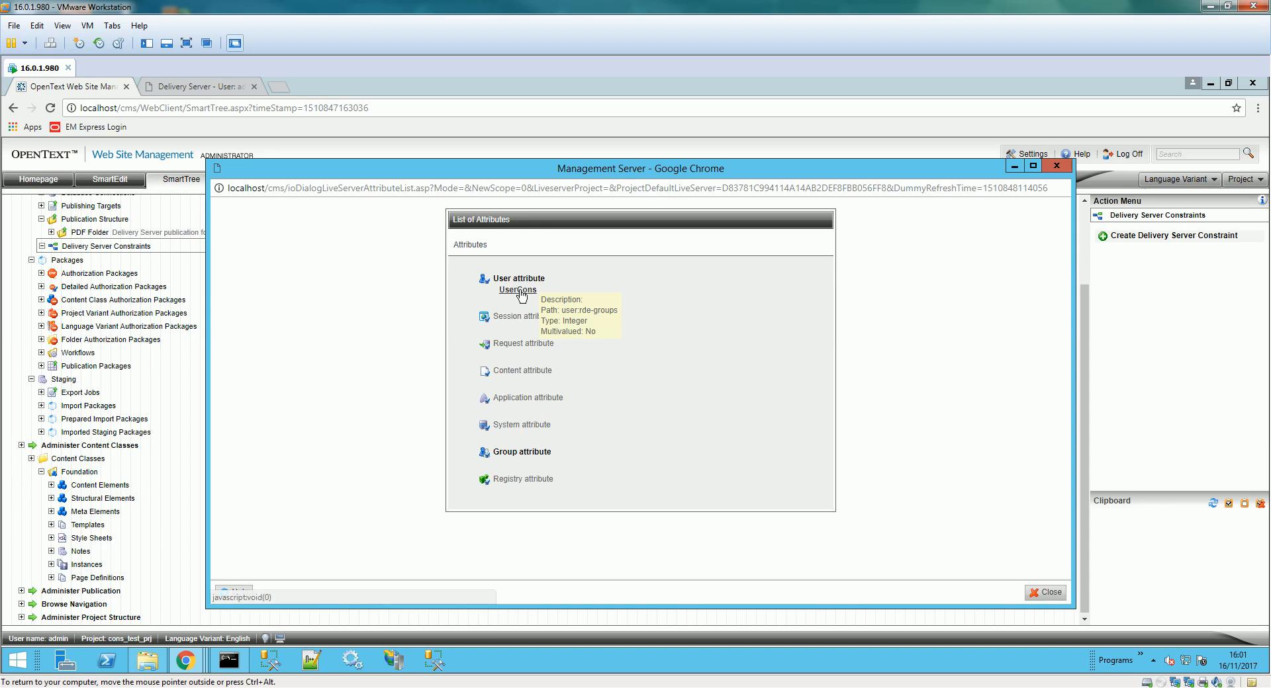
click(517, 455)
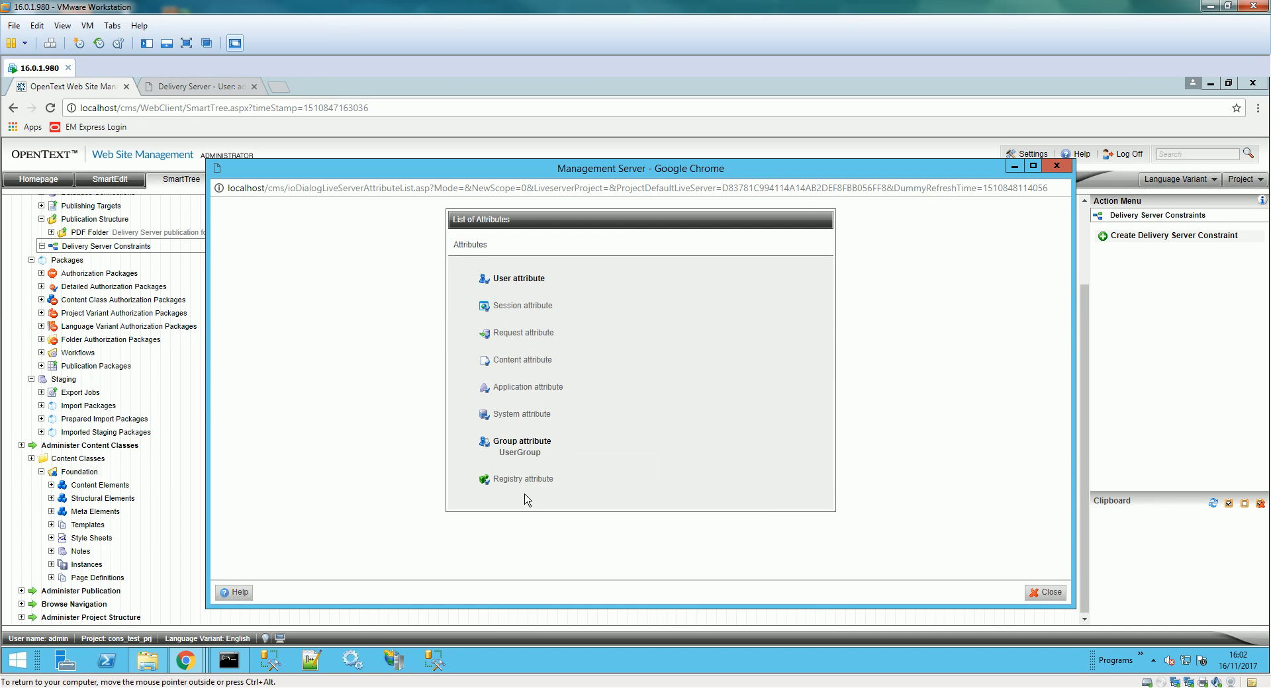
click(204, 93)
- Review UserCons and UserGroup under Server Manager > Rules > Attribute Declarations, then return to SmartTree
click(298, 180)
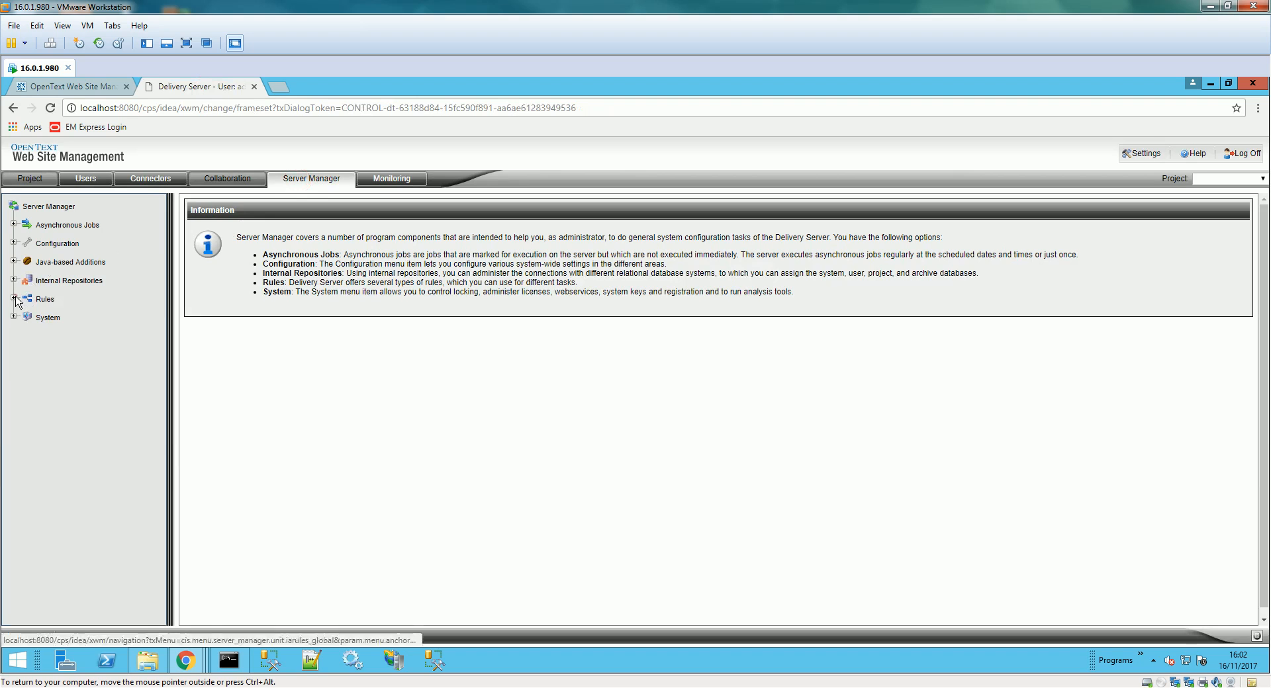
click(13, 297)
click(73, 352)
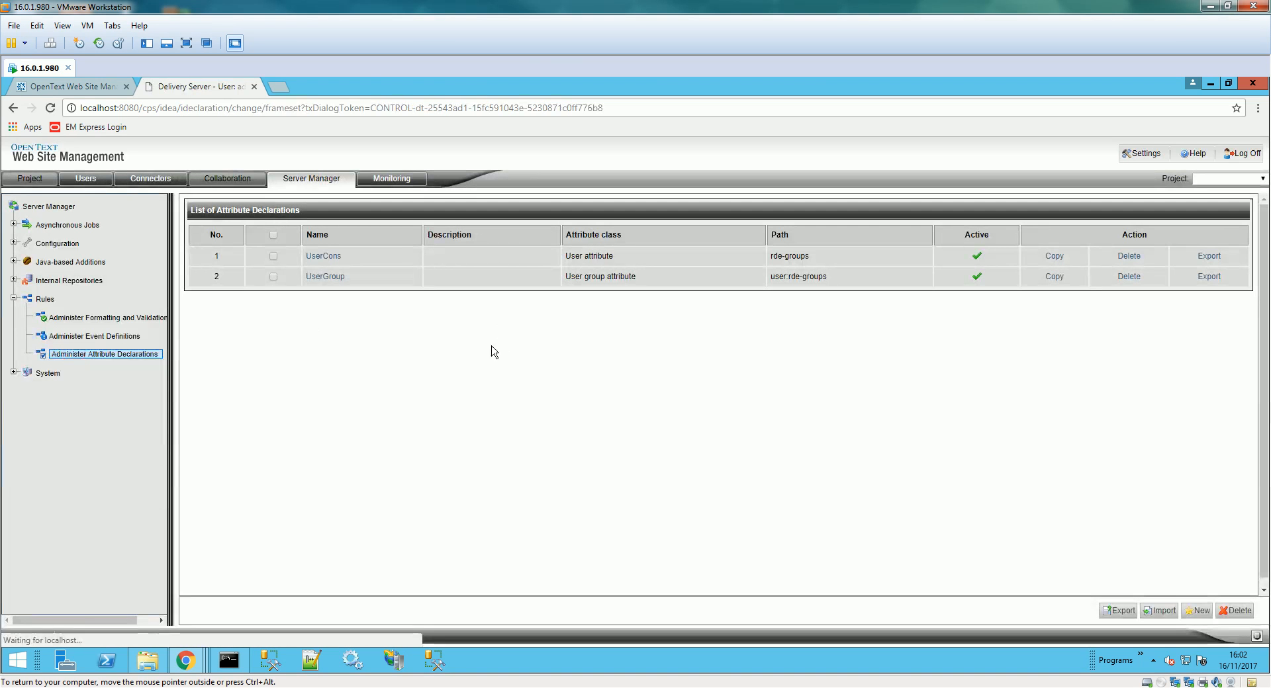
click(93, 87)
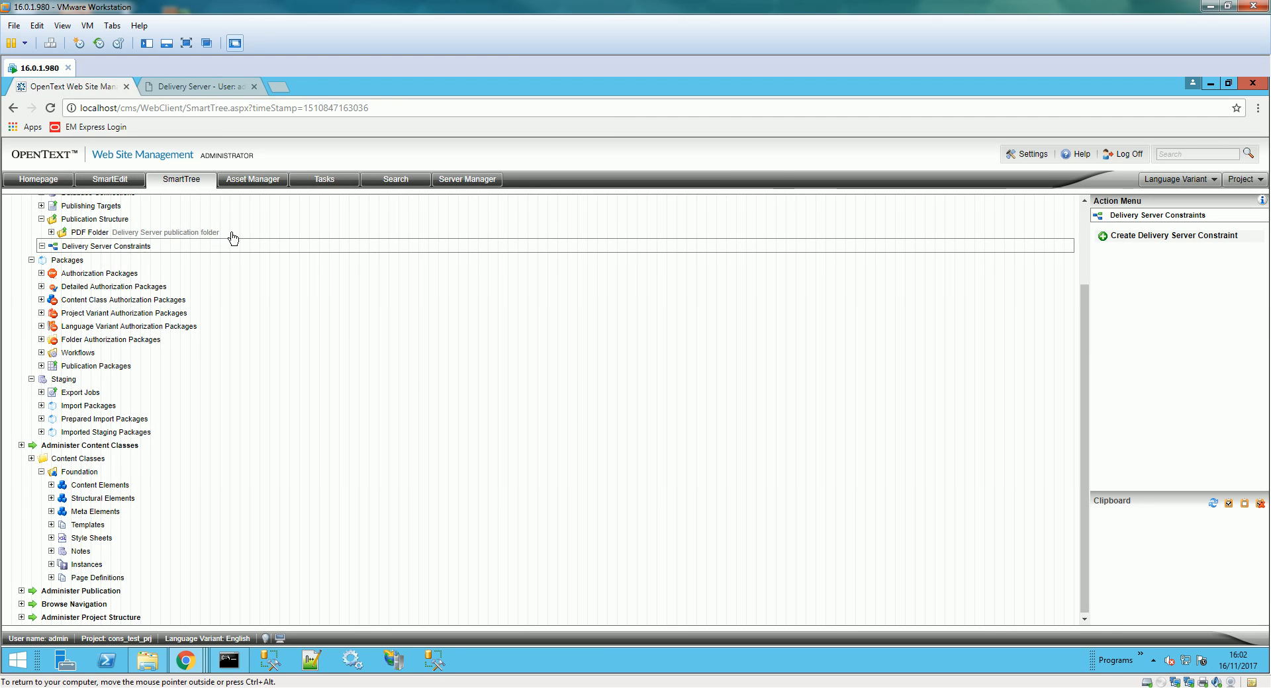
click(202, 87)
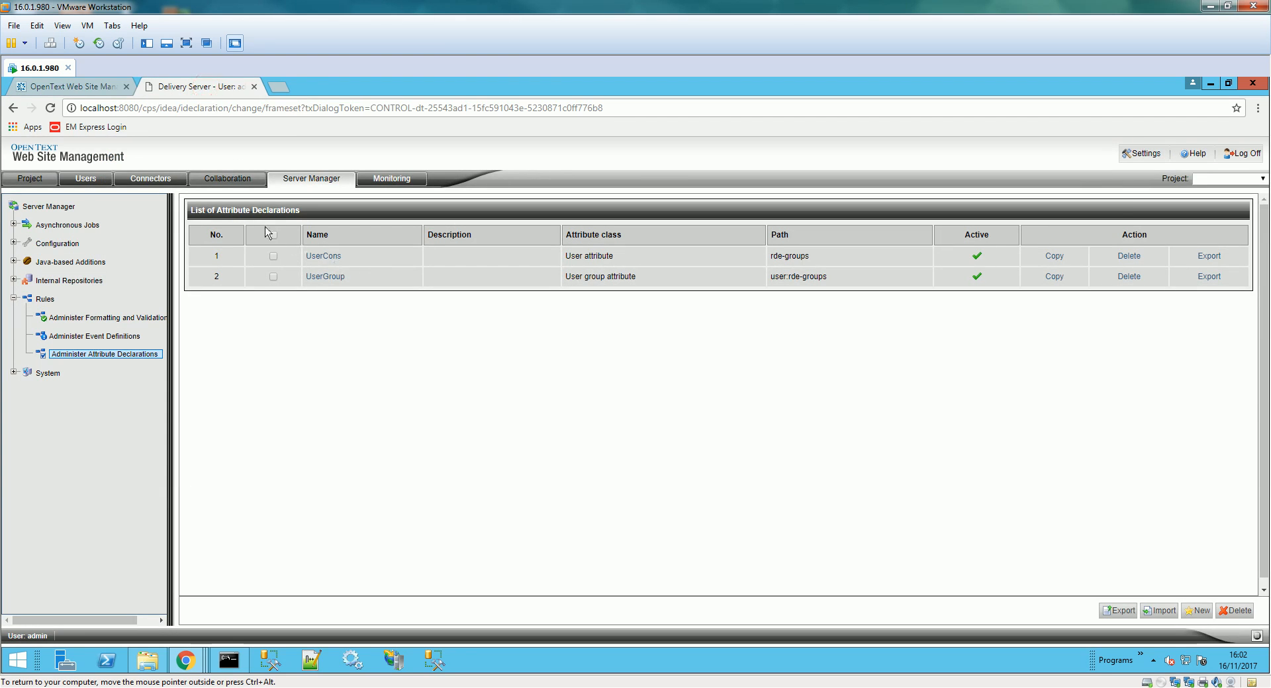
click(72, 86)
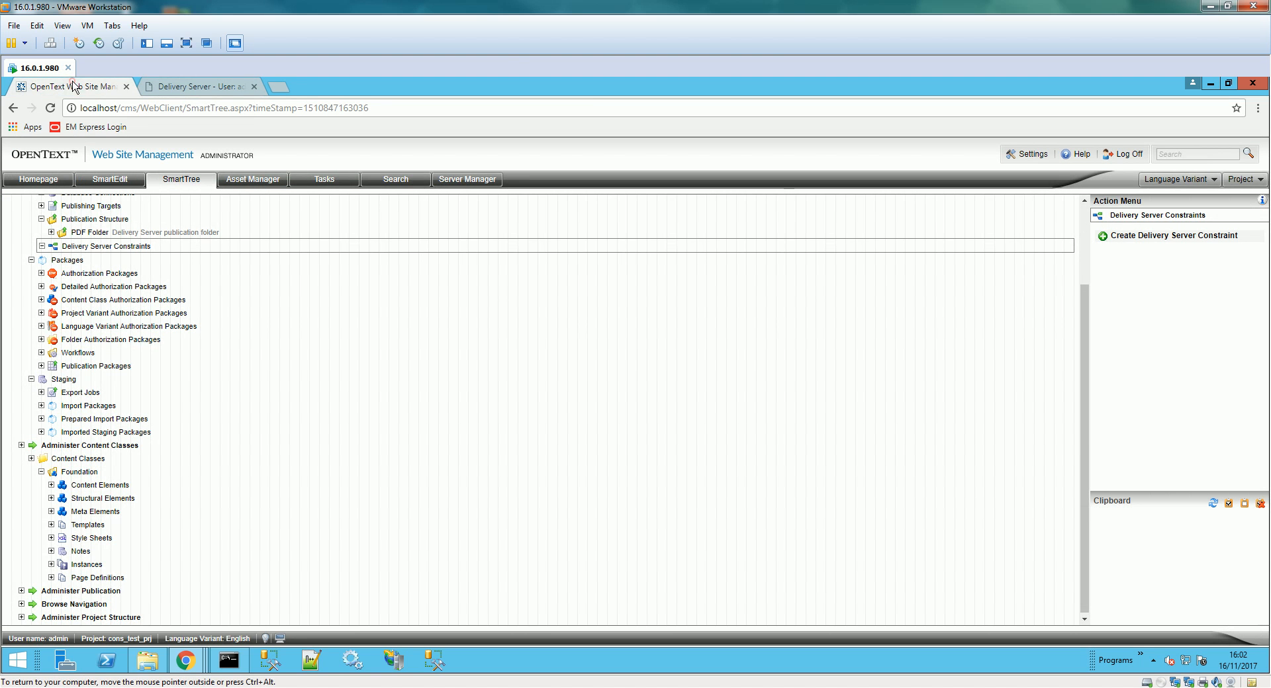
- Start constraint 'test', compare UserCons with containsall, then view Delivery Server user groups including MyTestGroup
click(1155, 236)
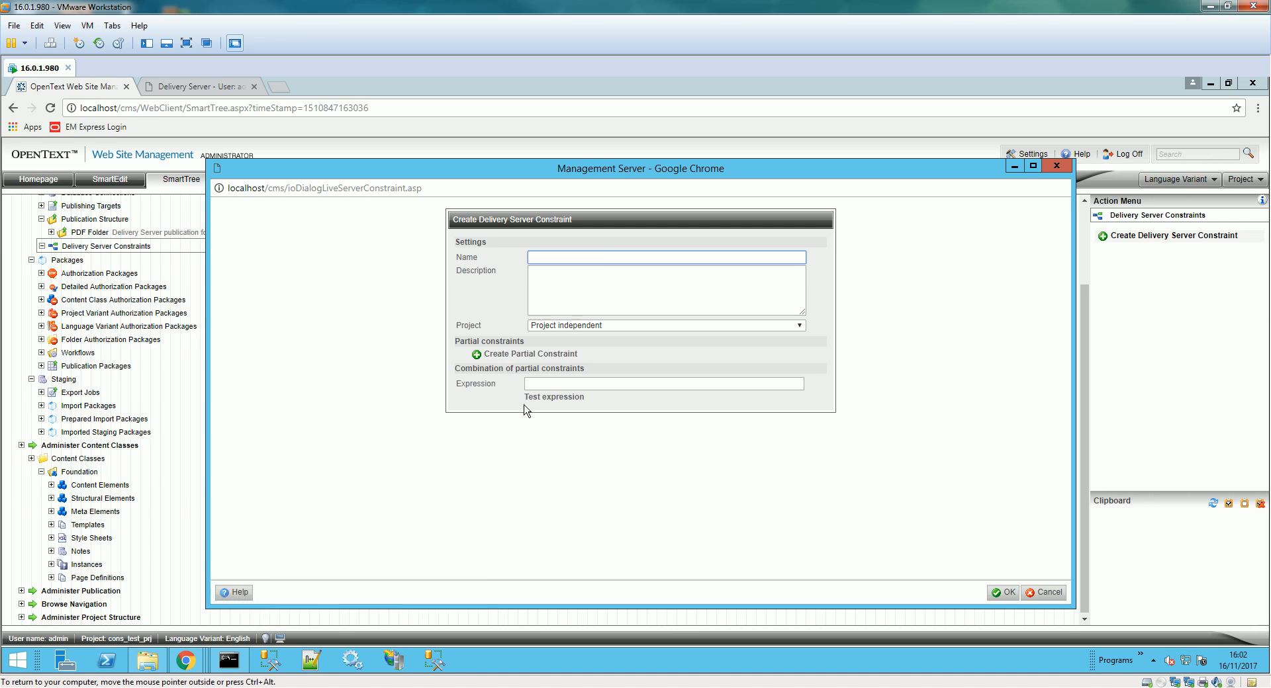
text(testCons)
click(553, 355)
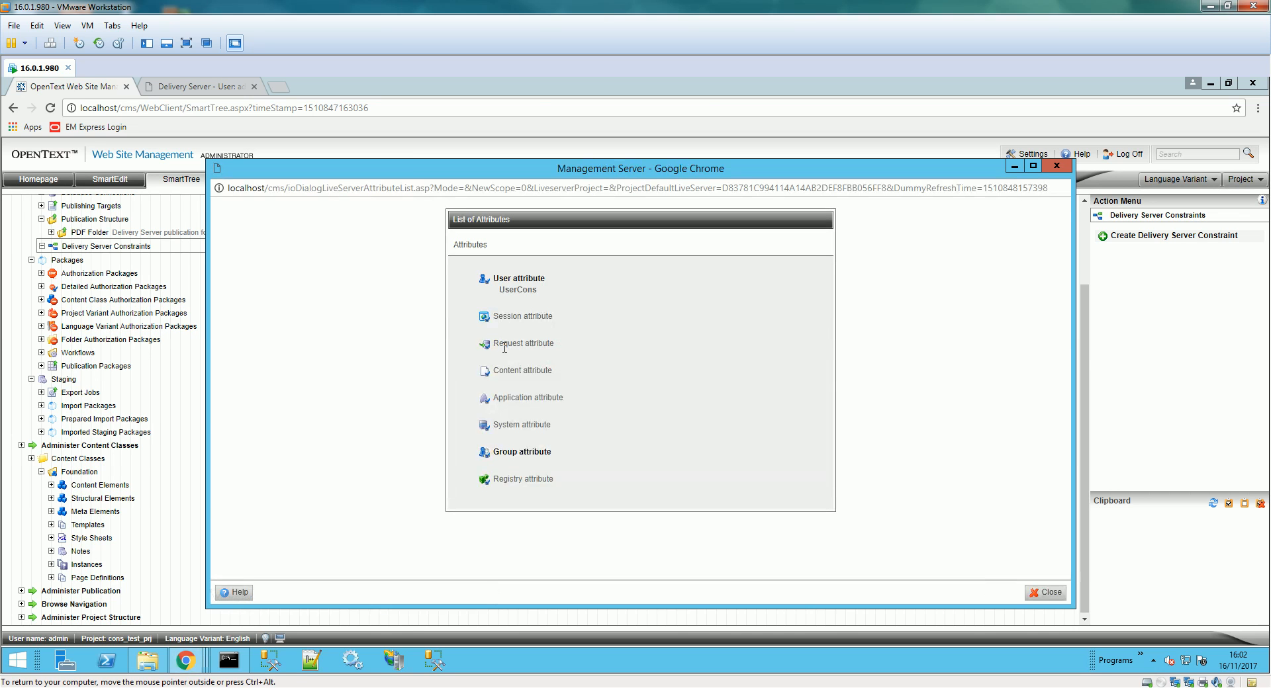
click(517, 290)
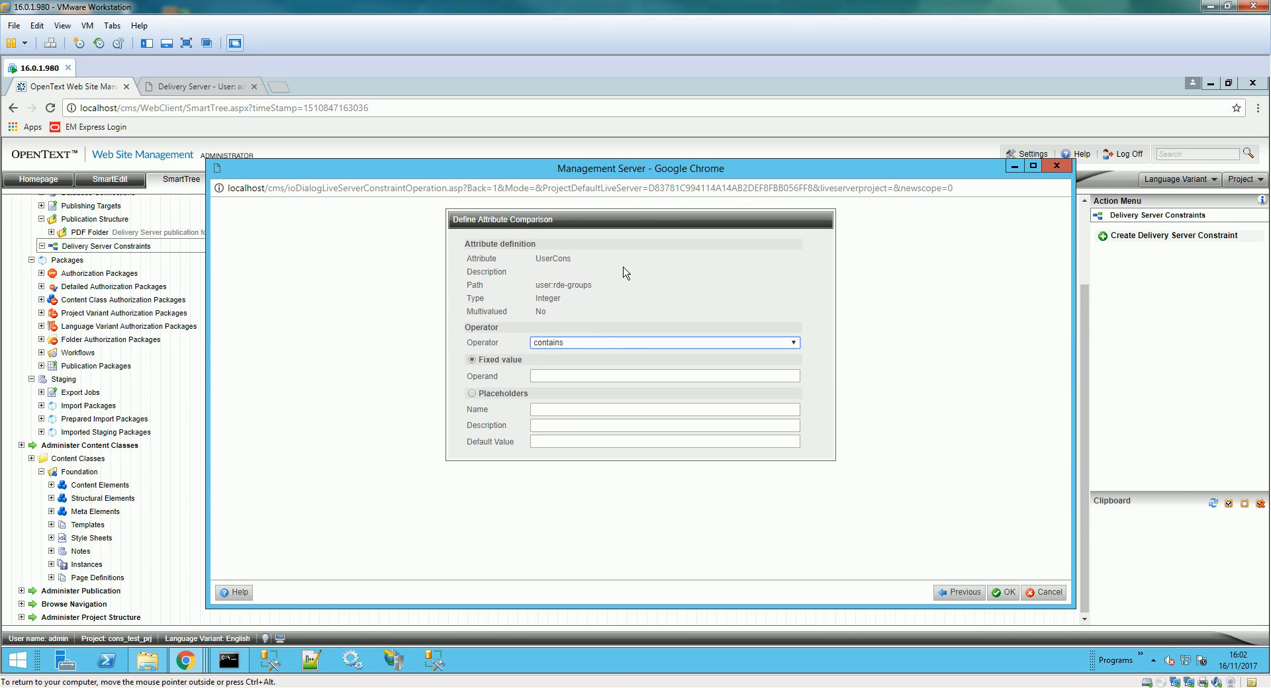
click(562, 375)
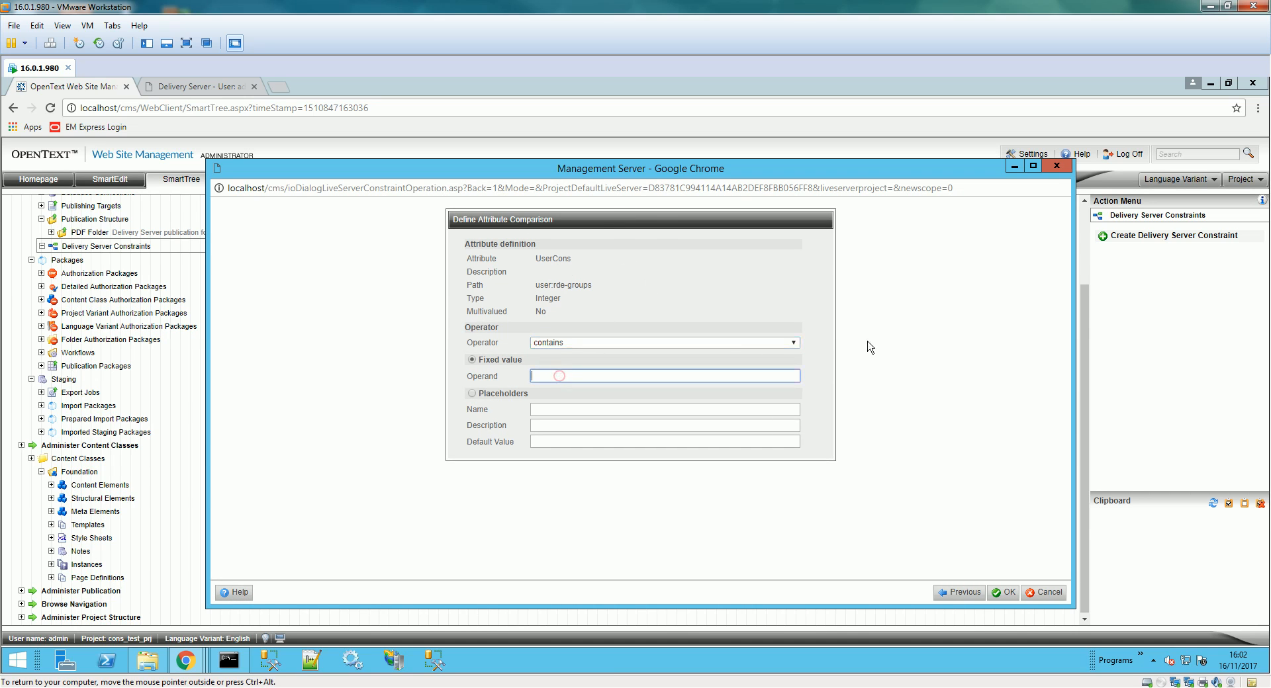
click(794, 344)
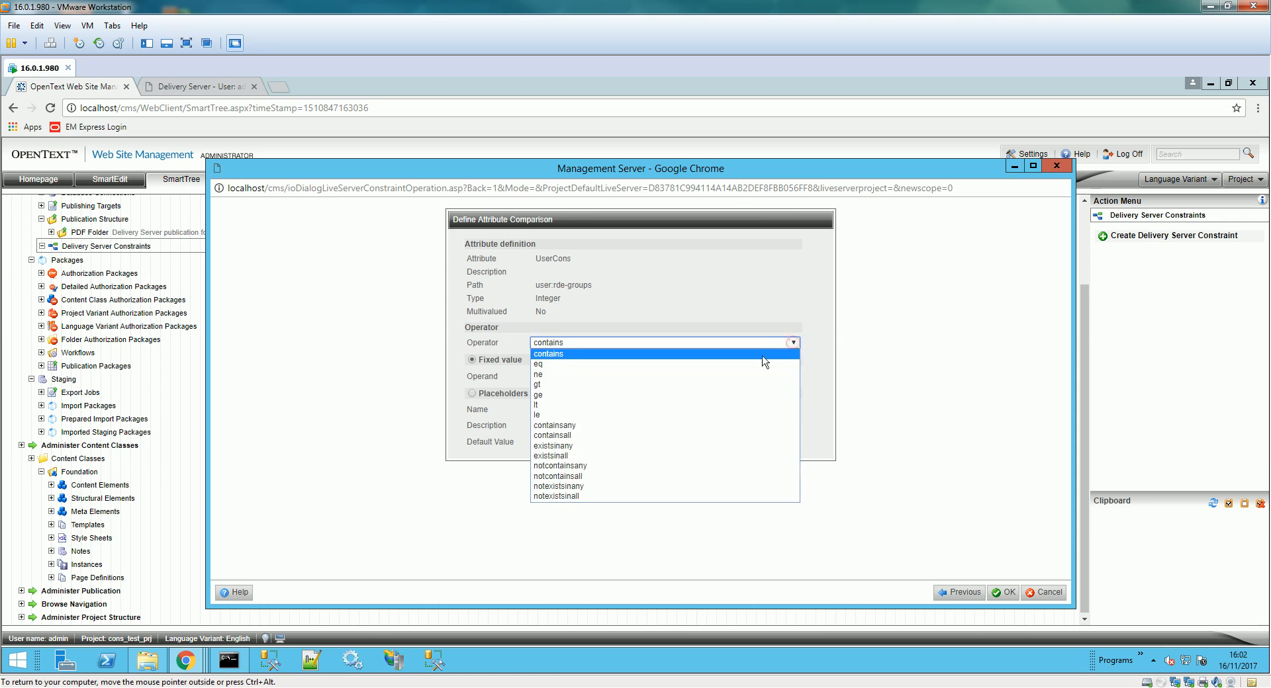
click(664, 436)
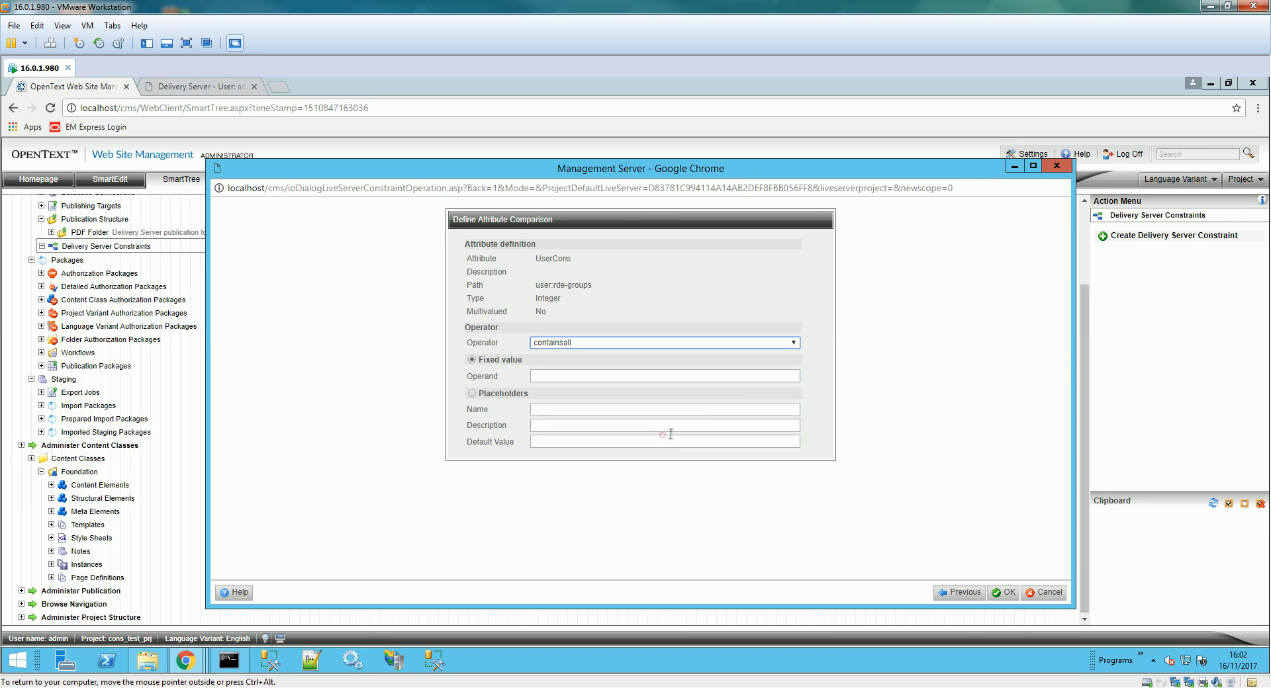
click(610, 375)
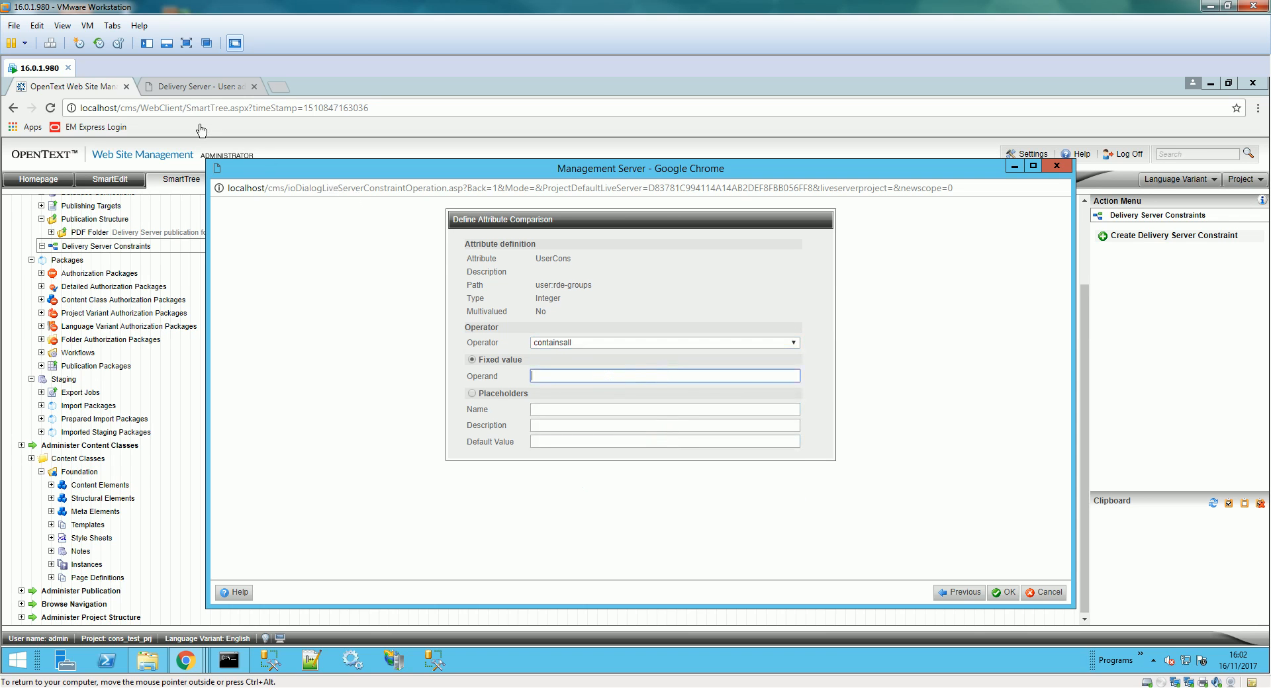
click(199, 93)
click(87, 179)
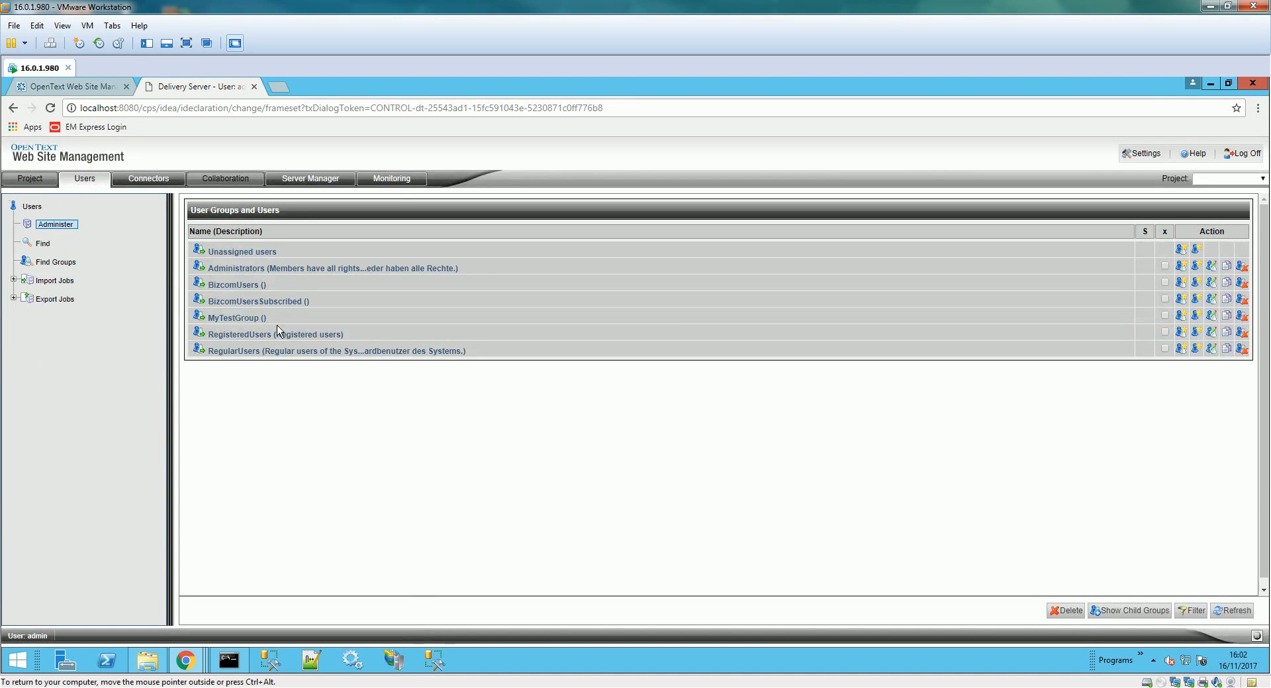
- Enter operand MyTestGropp in the attribute comparison dialog and close it
click(141, 85)
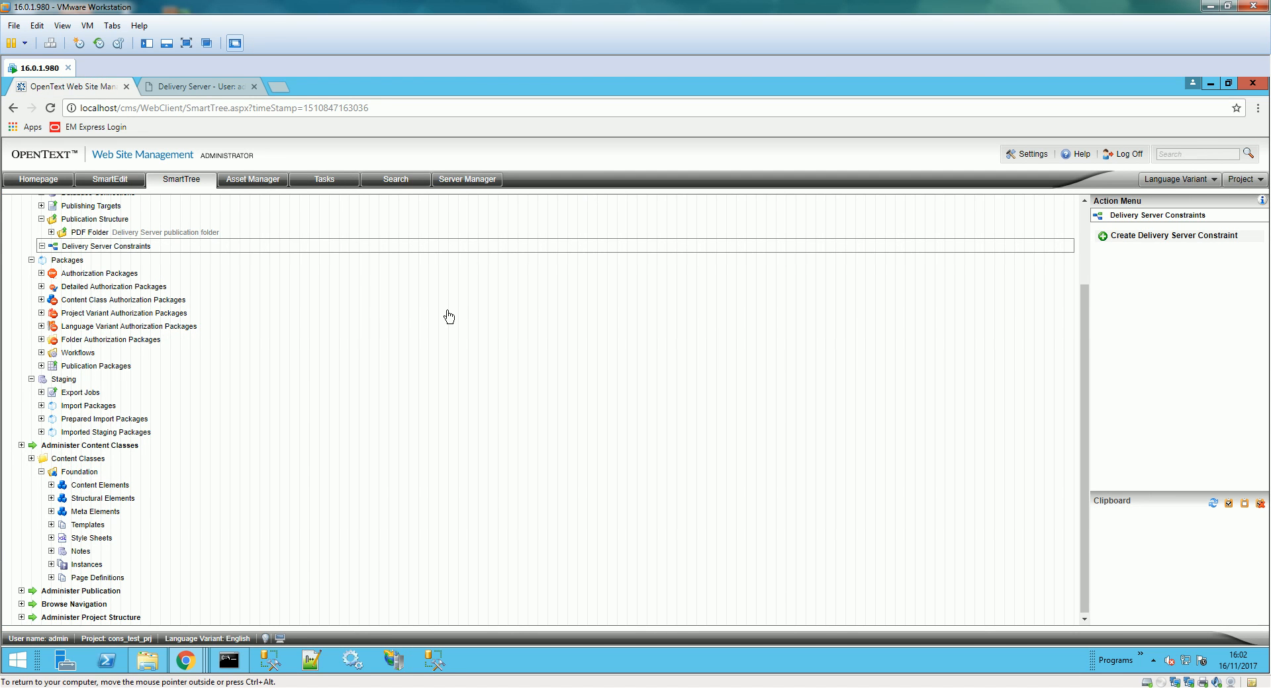
mouse_move(185, 660)
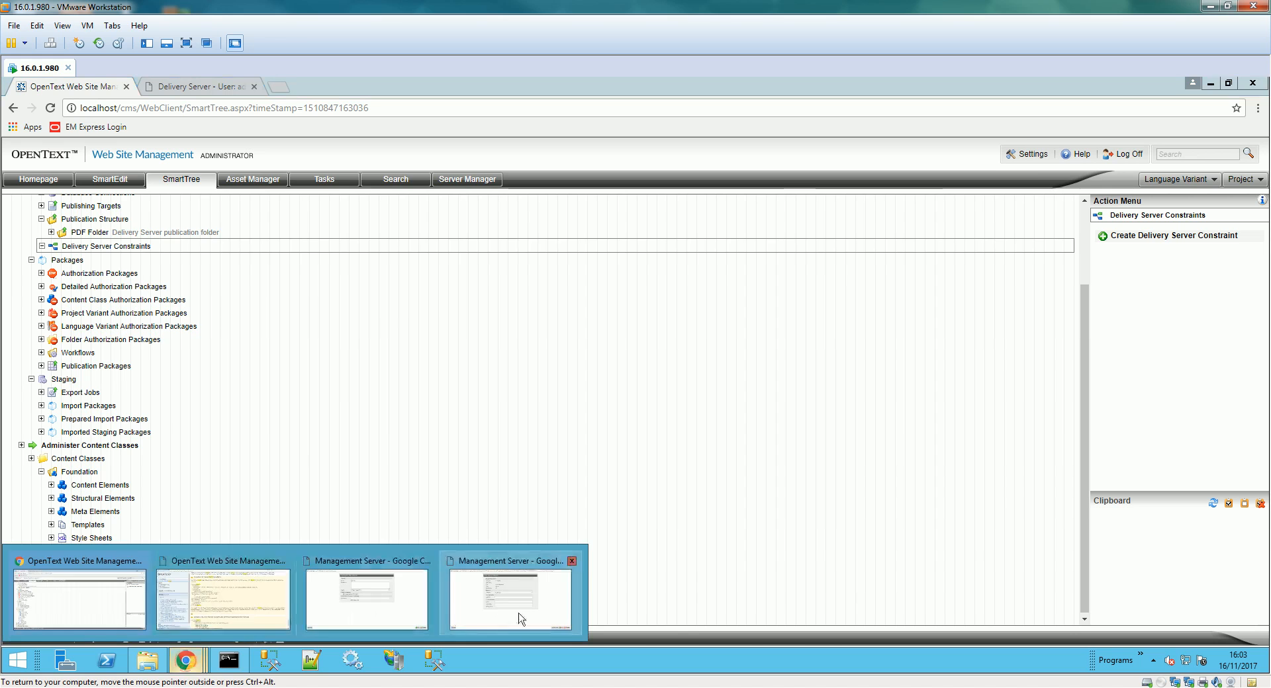
click(480, 603)
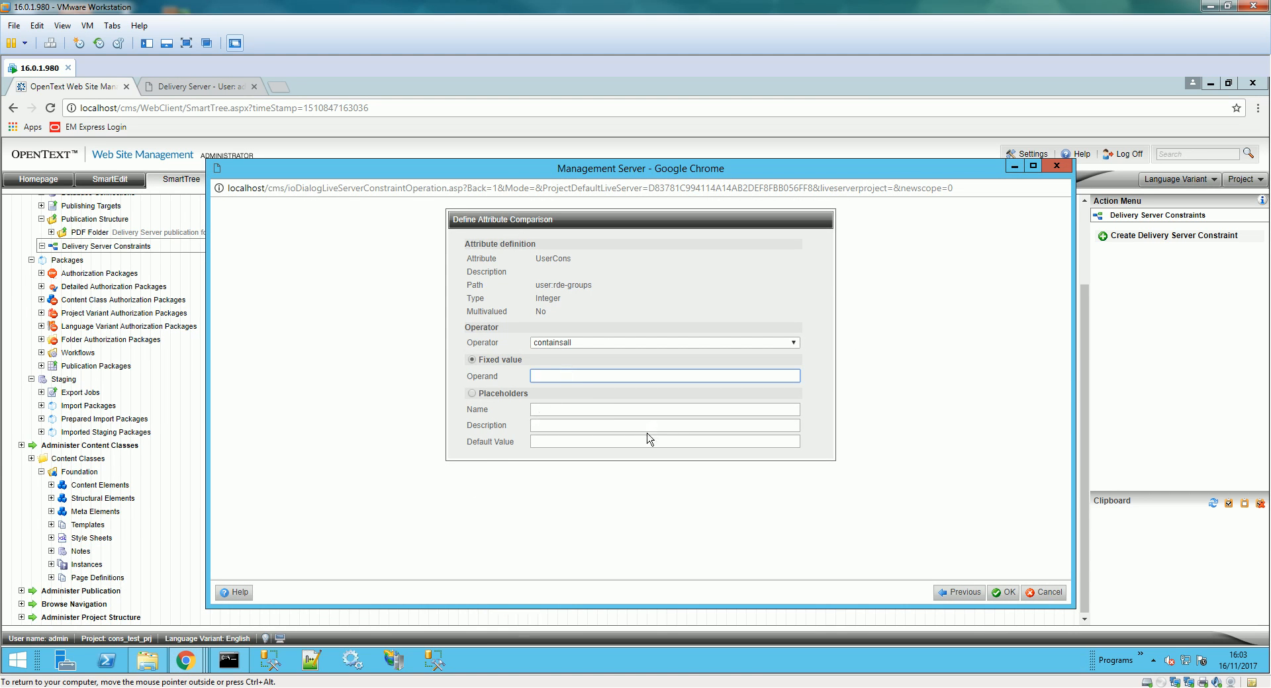
text(MyTestGrop)
text(p)
click(1018, 590)
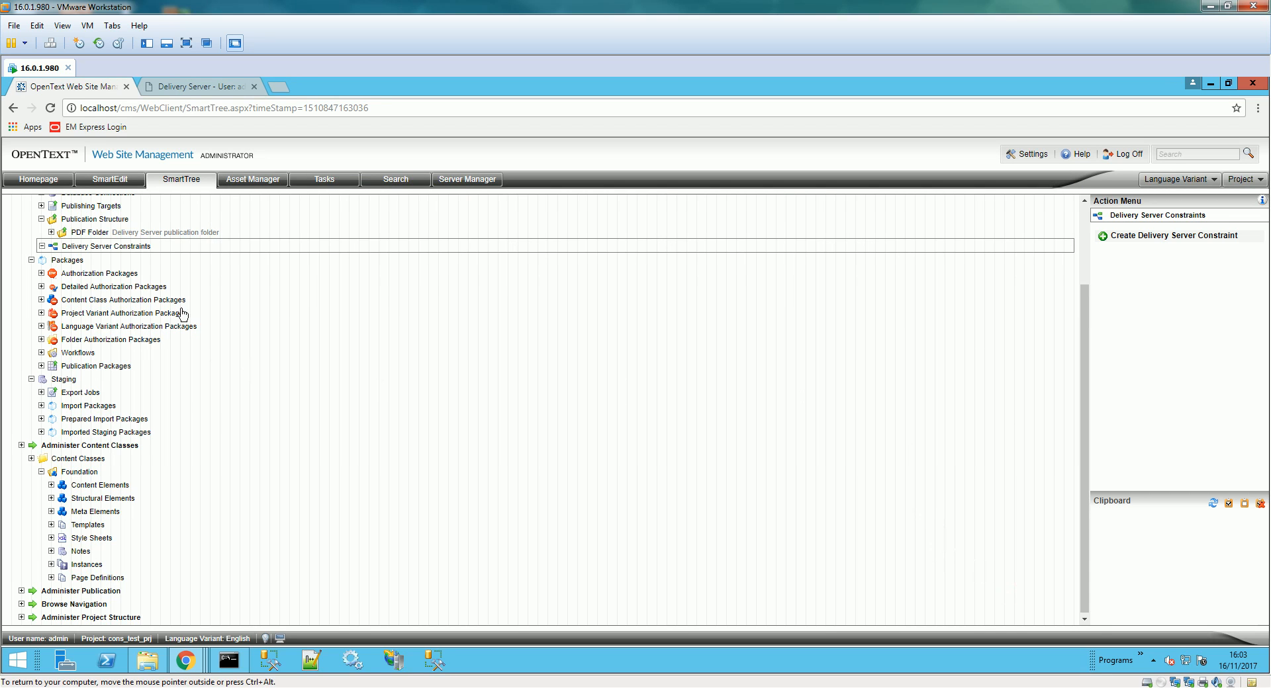
- Refresh the Delivery Server Constraints node and start a fresh Delivery Server constraint
click(41, 246)
click(42, 246)
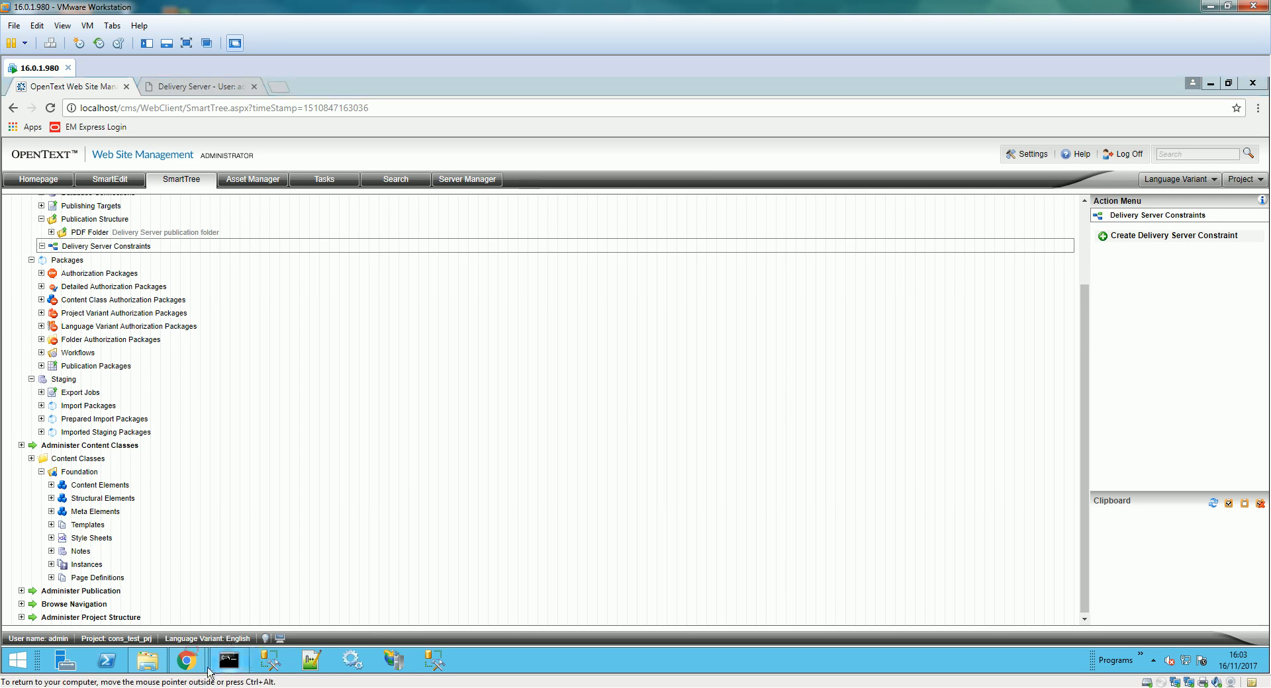
mouse_move(186, 660)
click(178, 599)
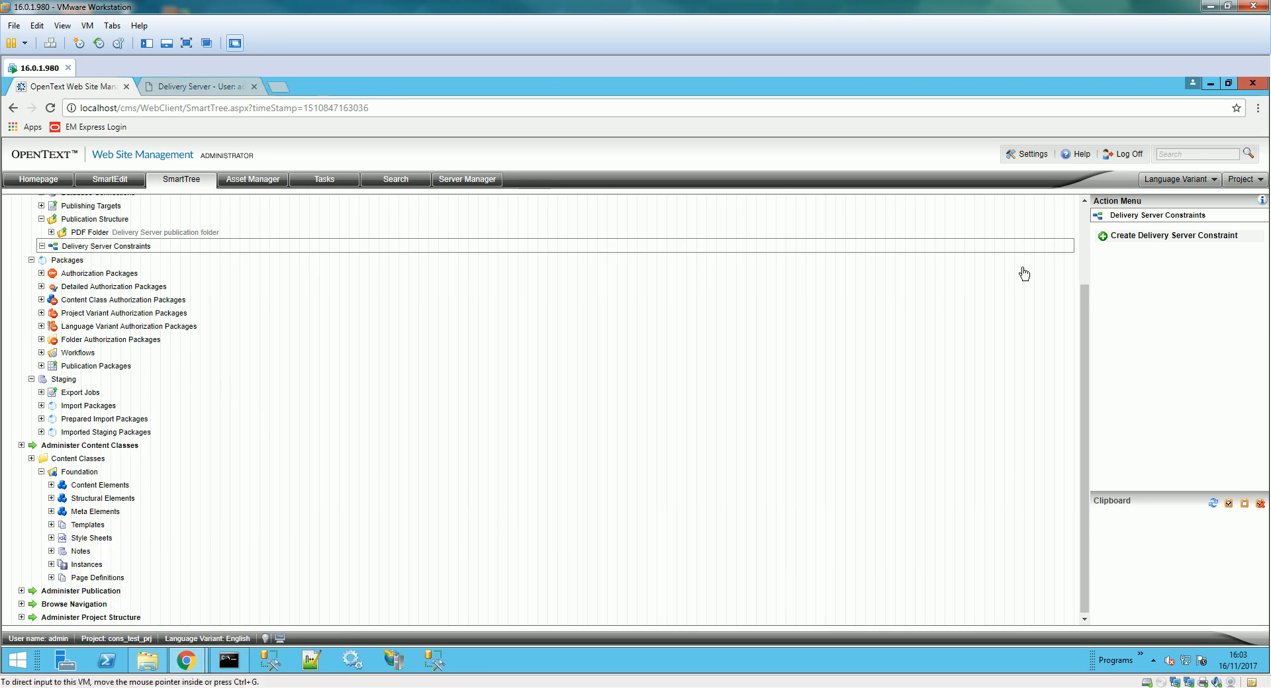
click(1147, 237)
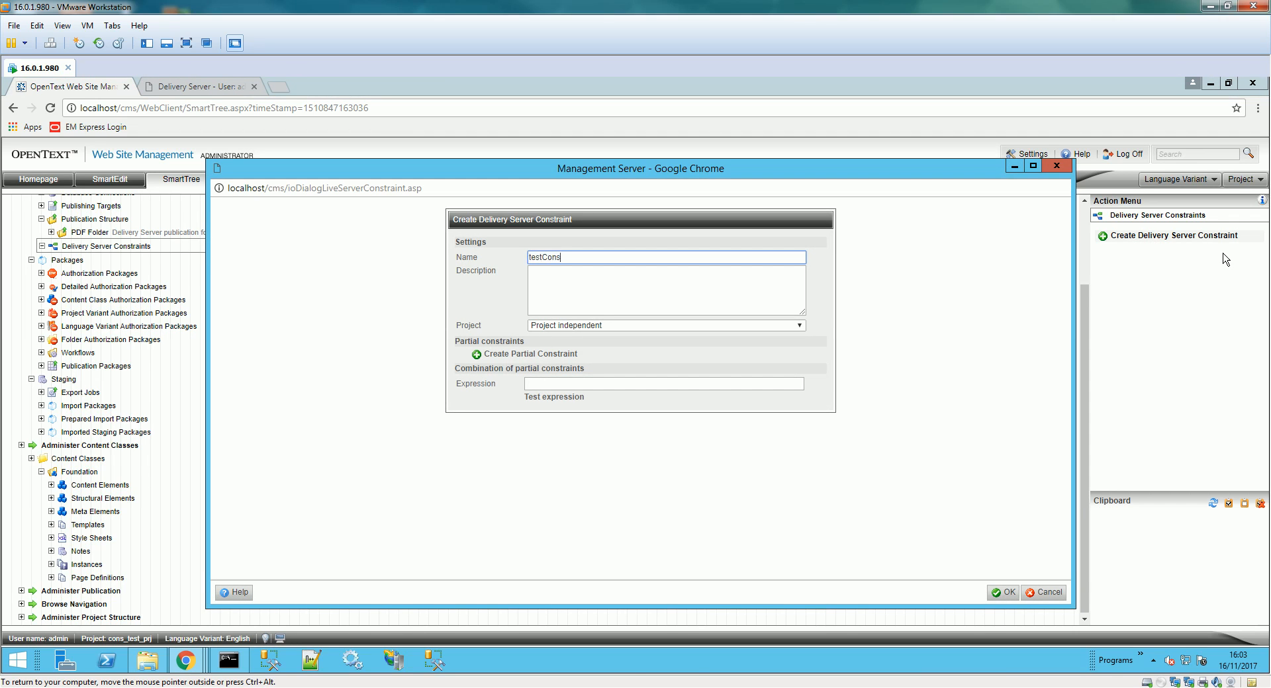
- Add a partial constraint comparing UserCons with MyTestGroup
click(543, 356)
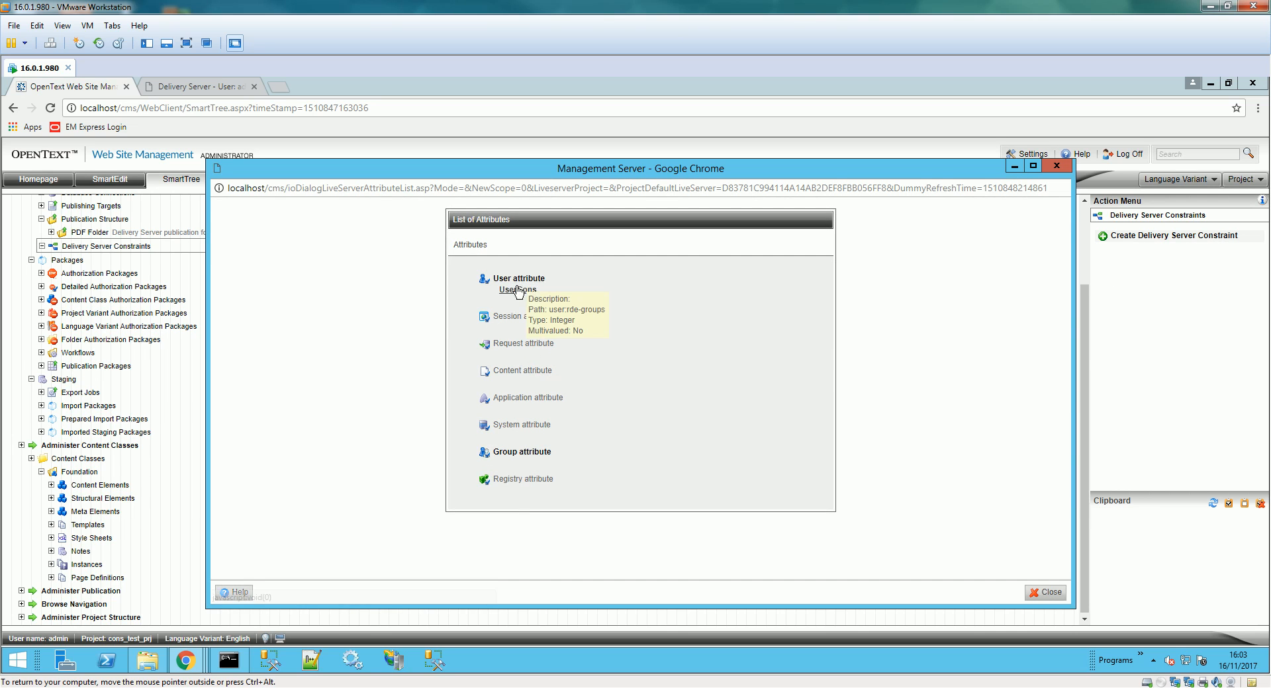
click(518, 290)
click(562, 375)
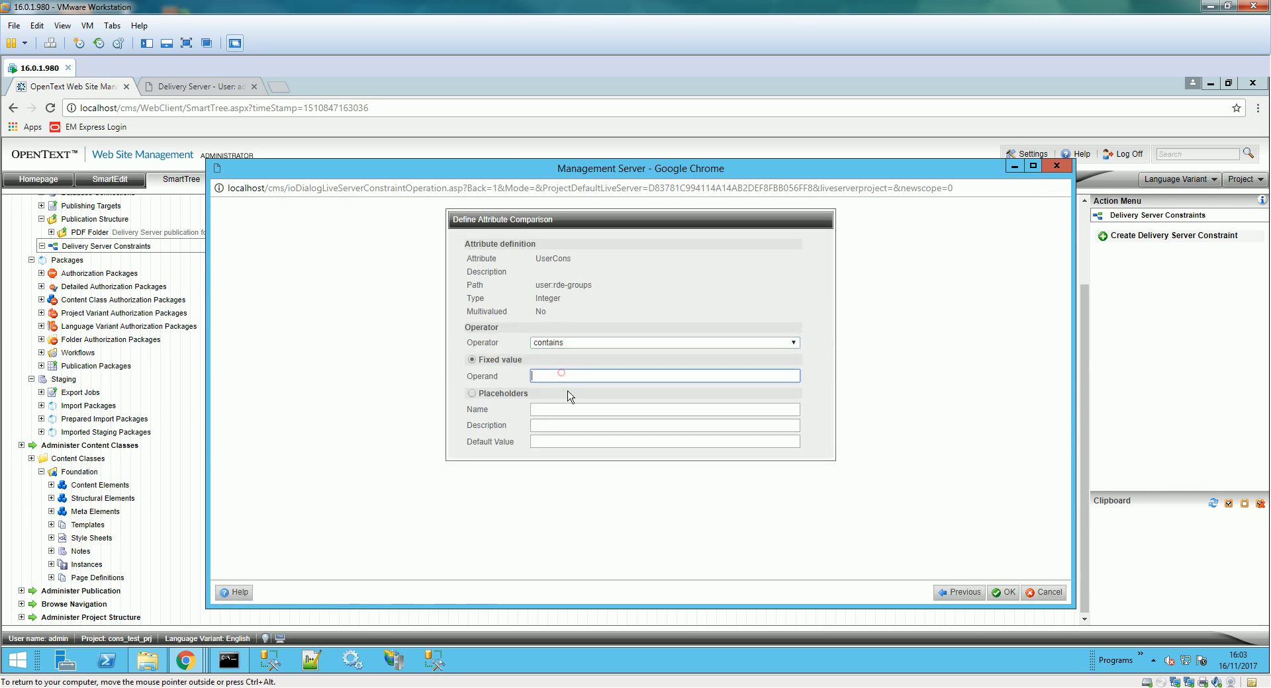
text(My)
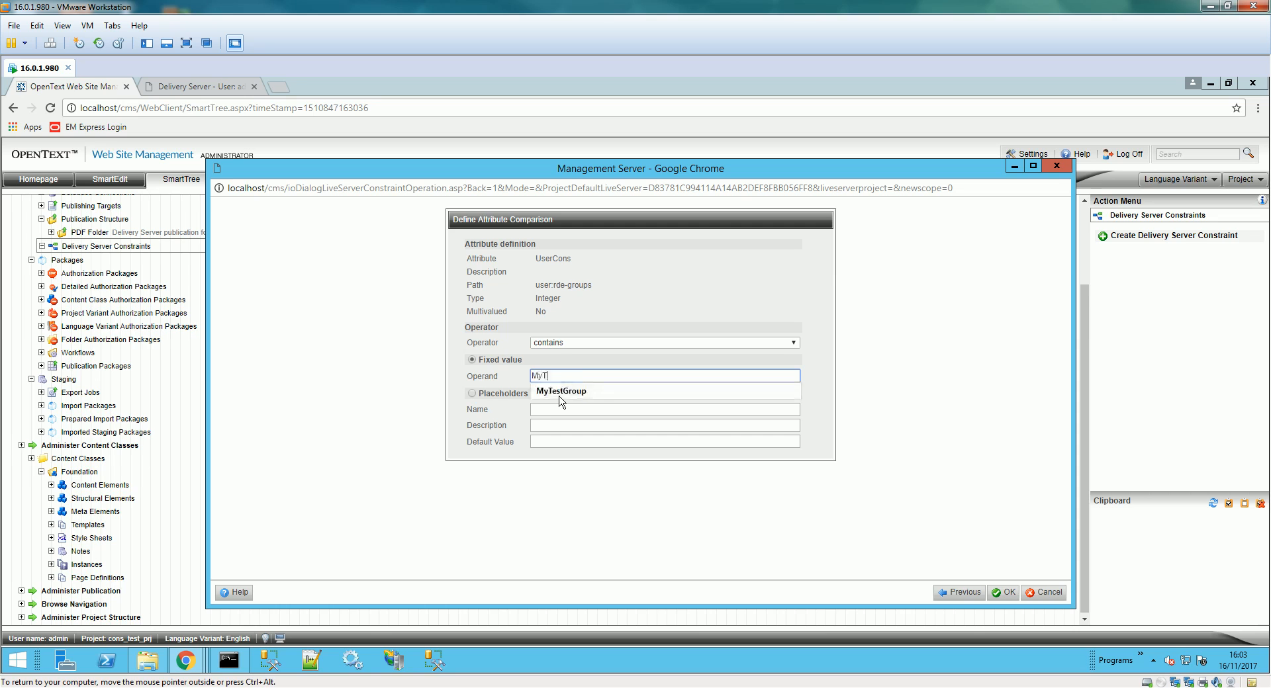
text(T)
click(559, 392)
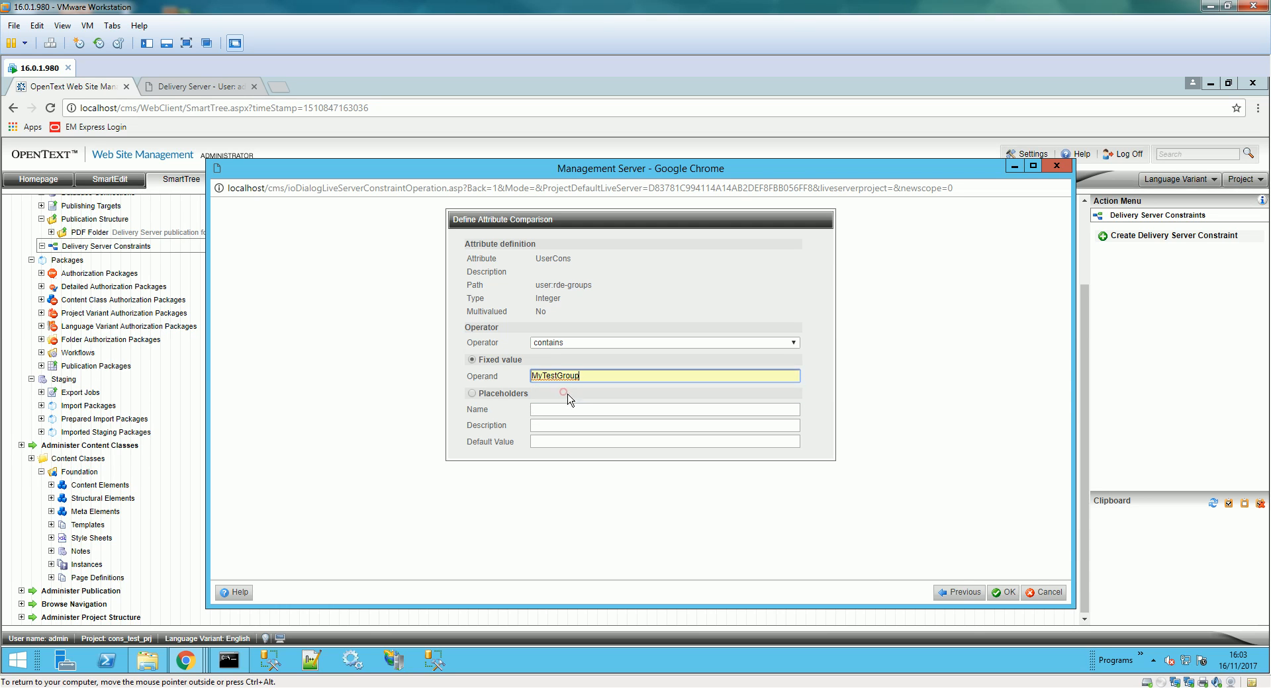
click(1006, 593)
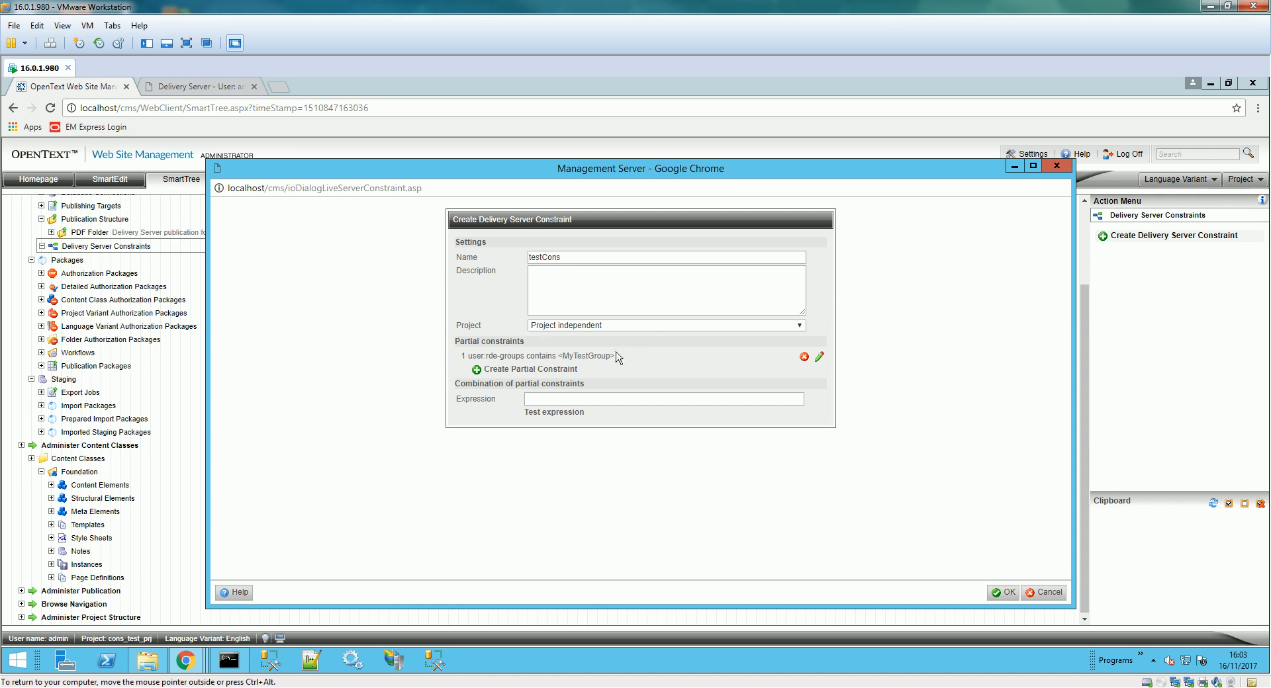
- Set the combination expression to 1 and verify it tests as valid
drag(462, 354, 532, 356)
click(531, 399)
text(1)
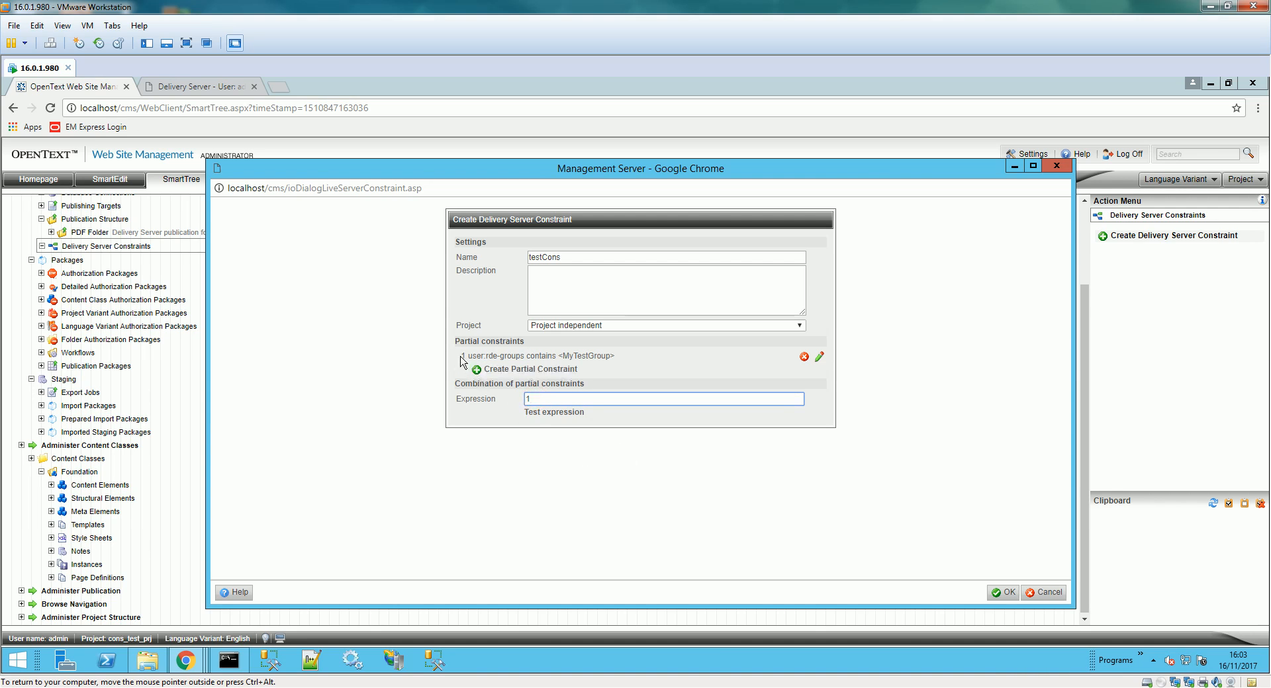
double_click(528, 399)
click(556, 412)
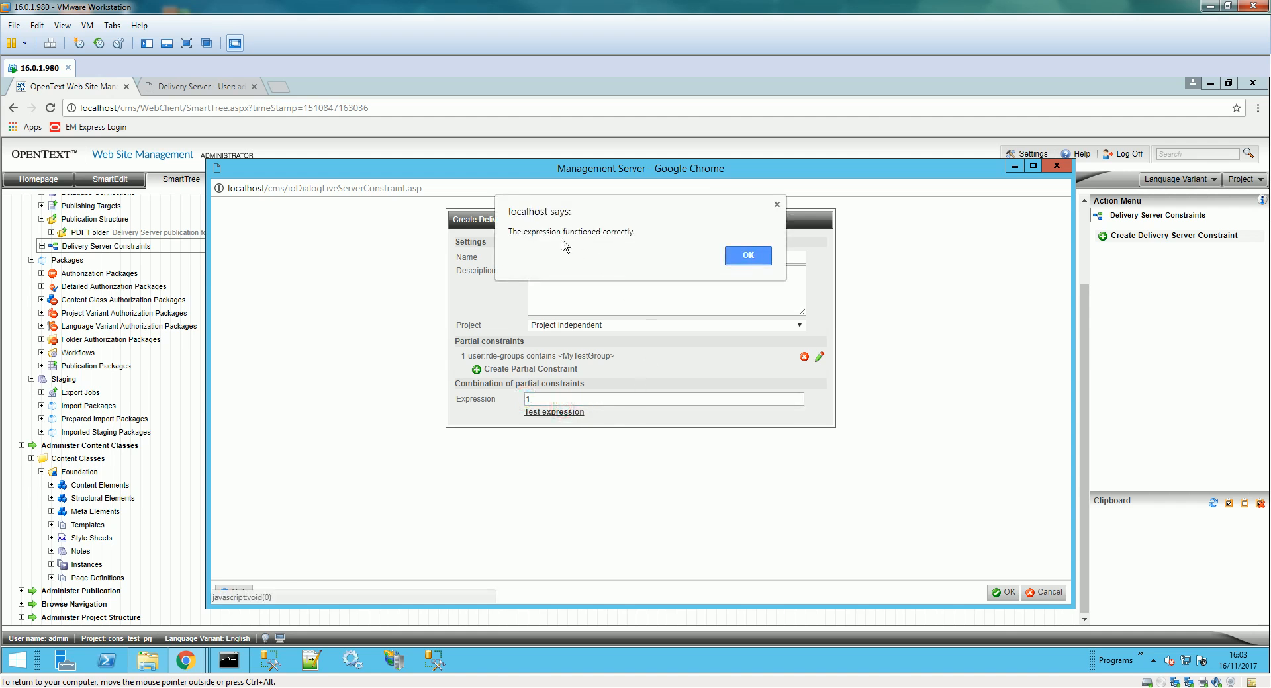
click(737, 256)
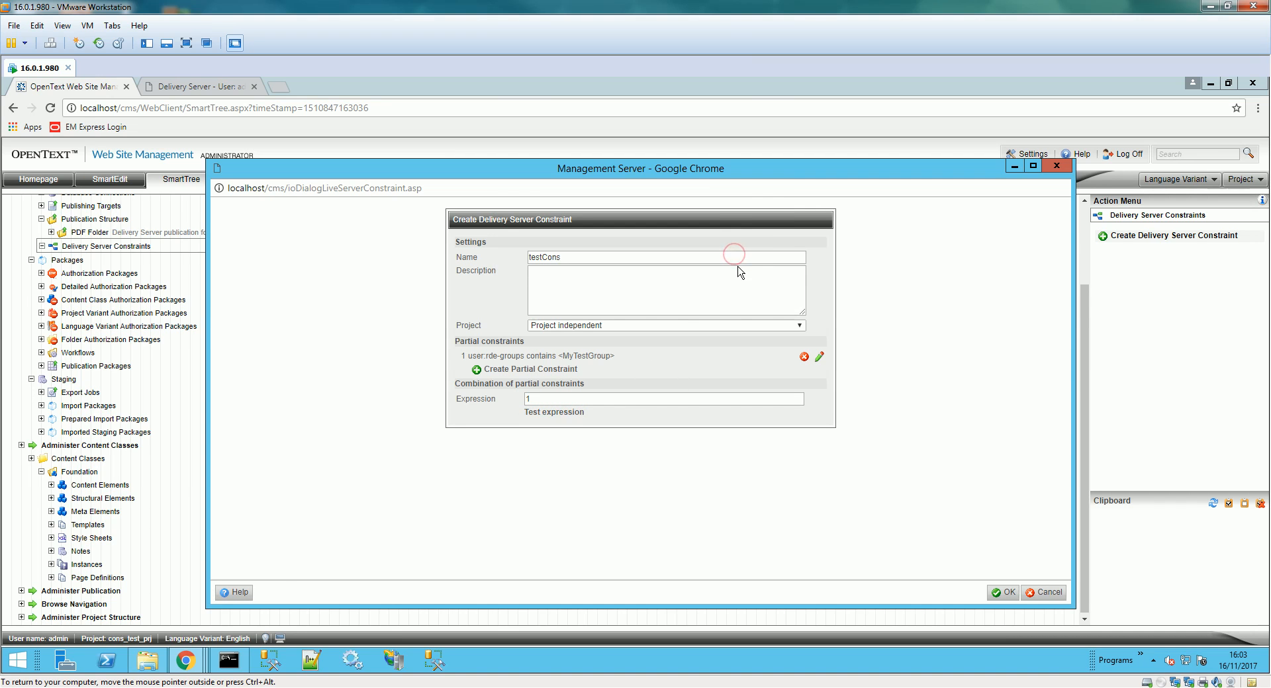
- Save the testCons constraint and select it in the SmartTree
click(1000, 594)
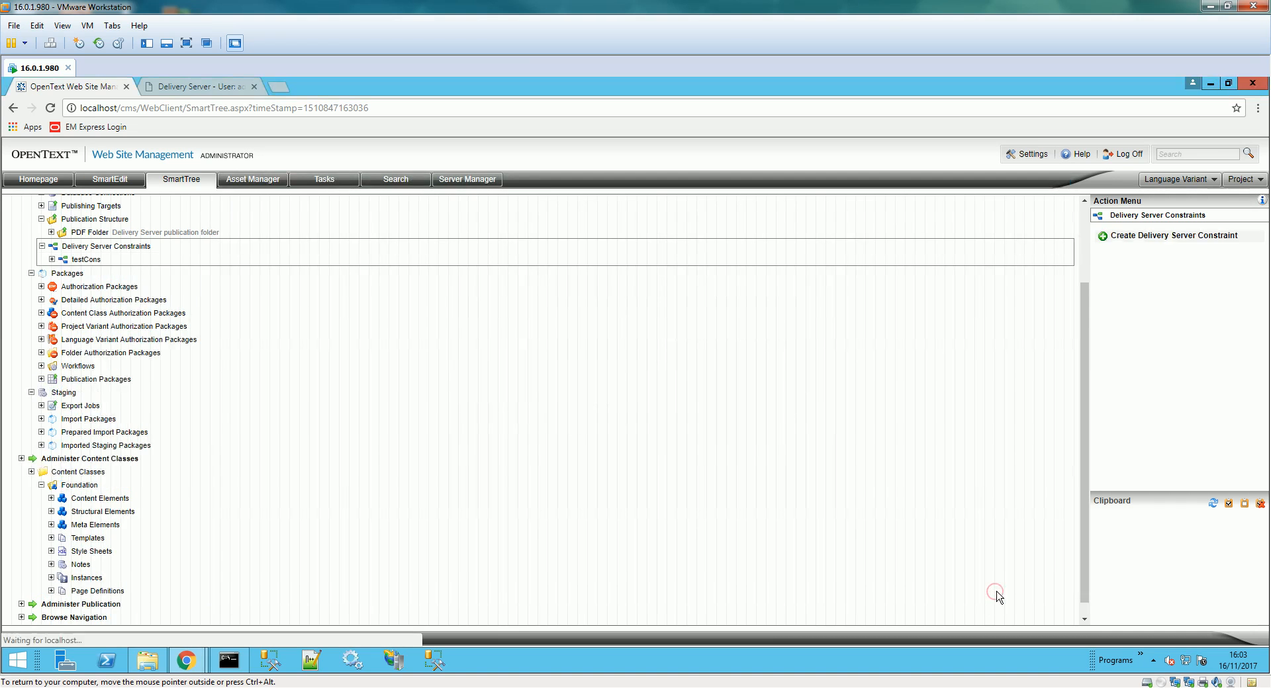
click(93, 260)
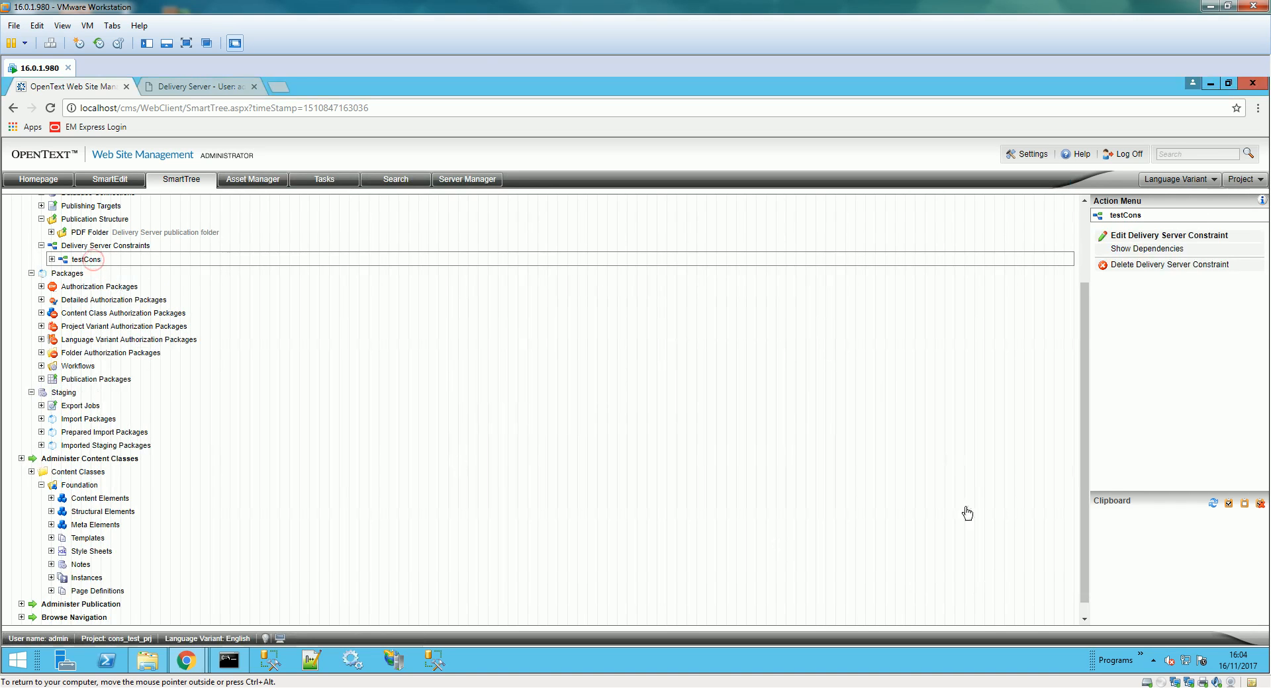
click(1118, 675)
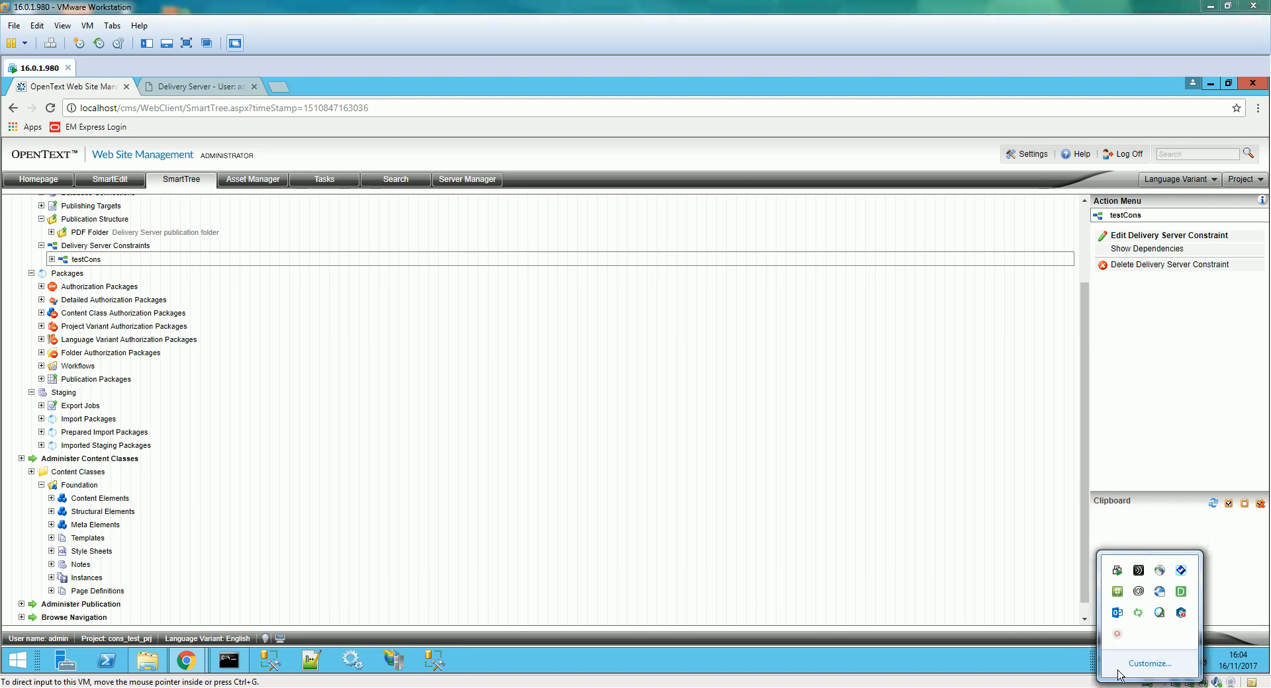
click(753, 472)
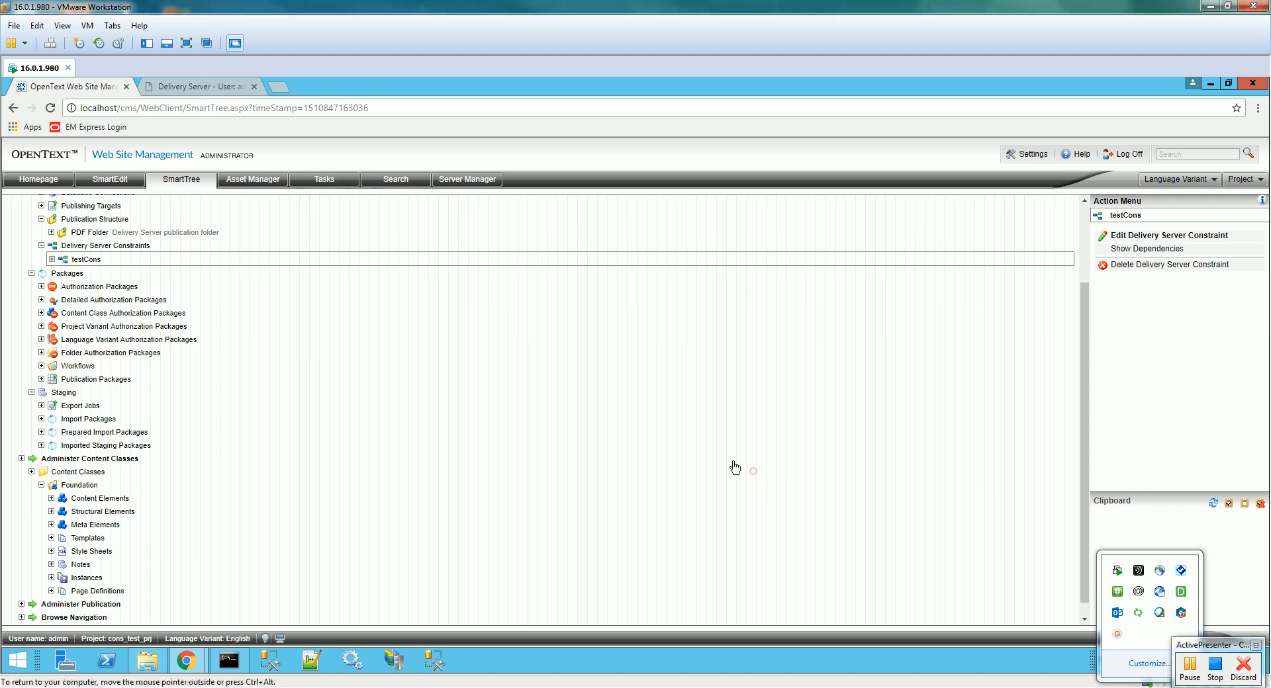
- Collapse the Project and Administer Project Settings branches and select the Foundation content class
scroll(380, 467, down, 1)
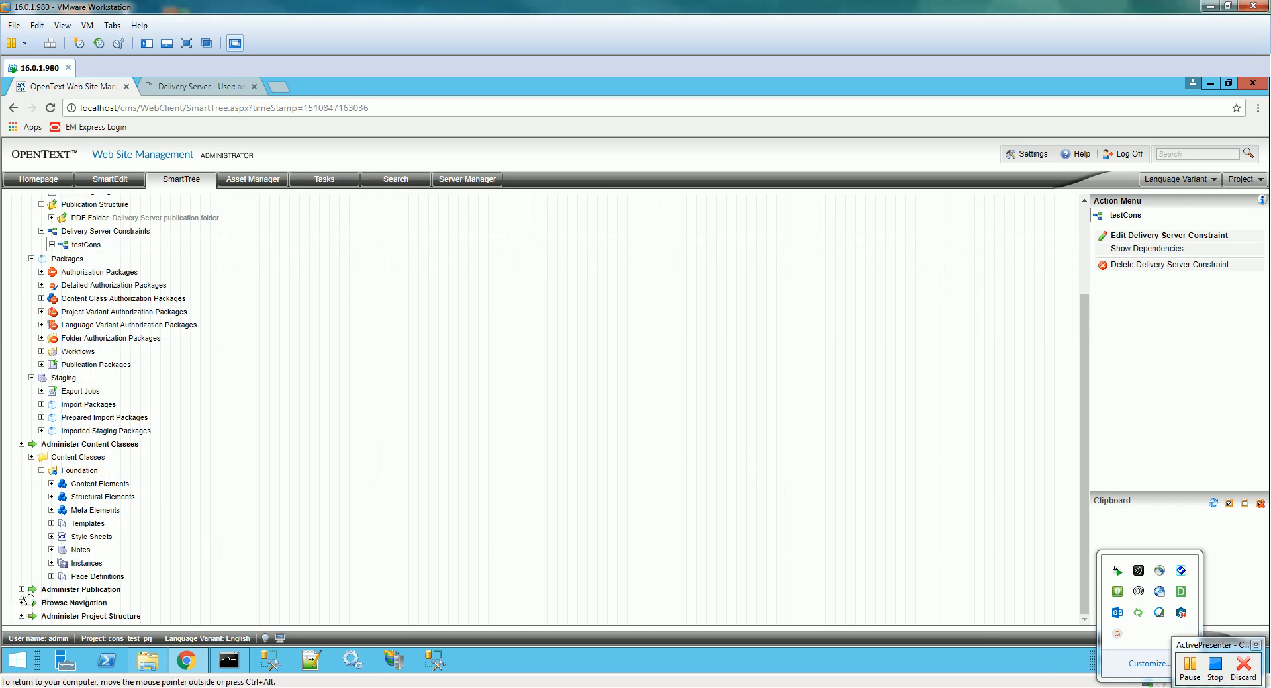
scroll(141, 394, up, 3)
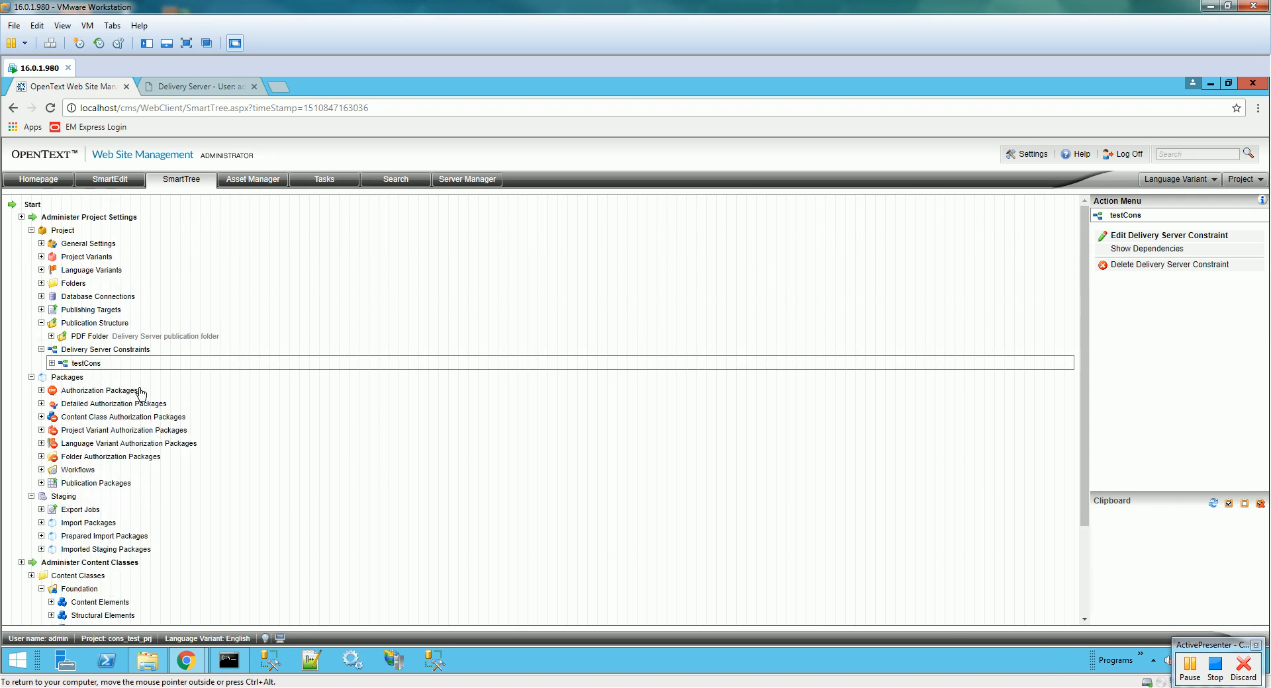
click(31, 232)
click(22, 218)
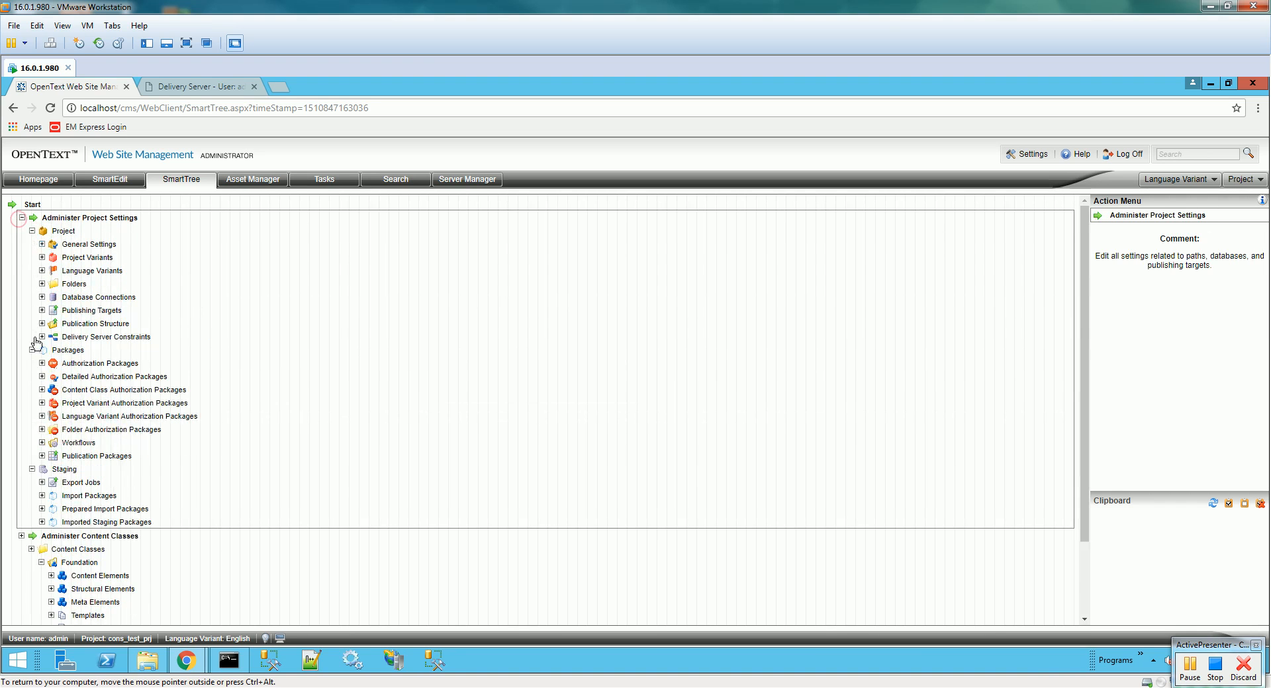
click(22, 217)
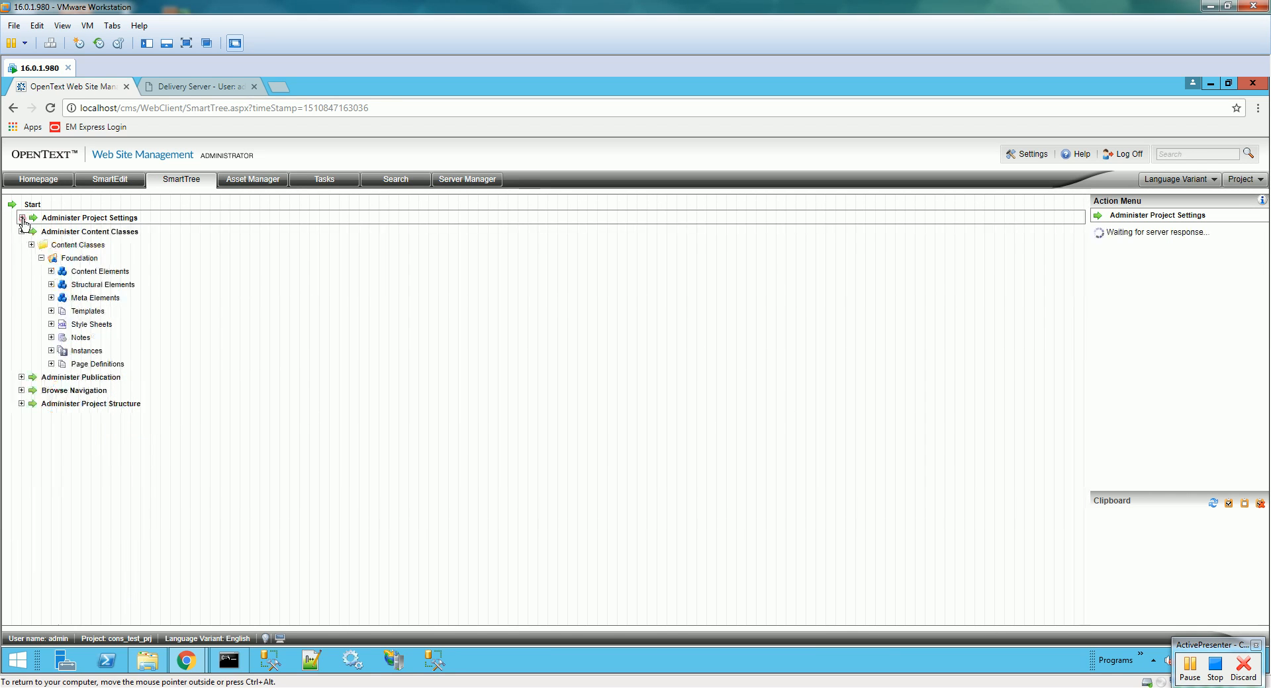
click(78, 257)
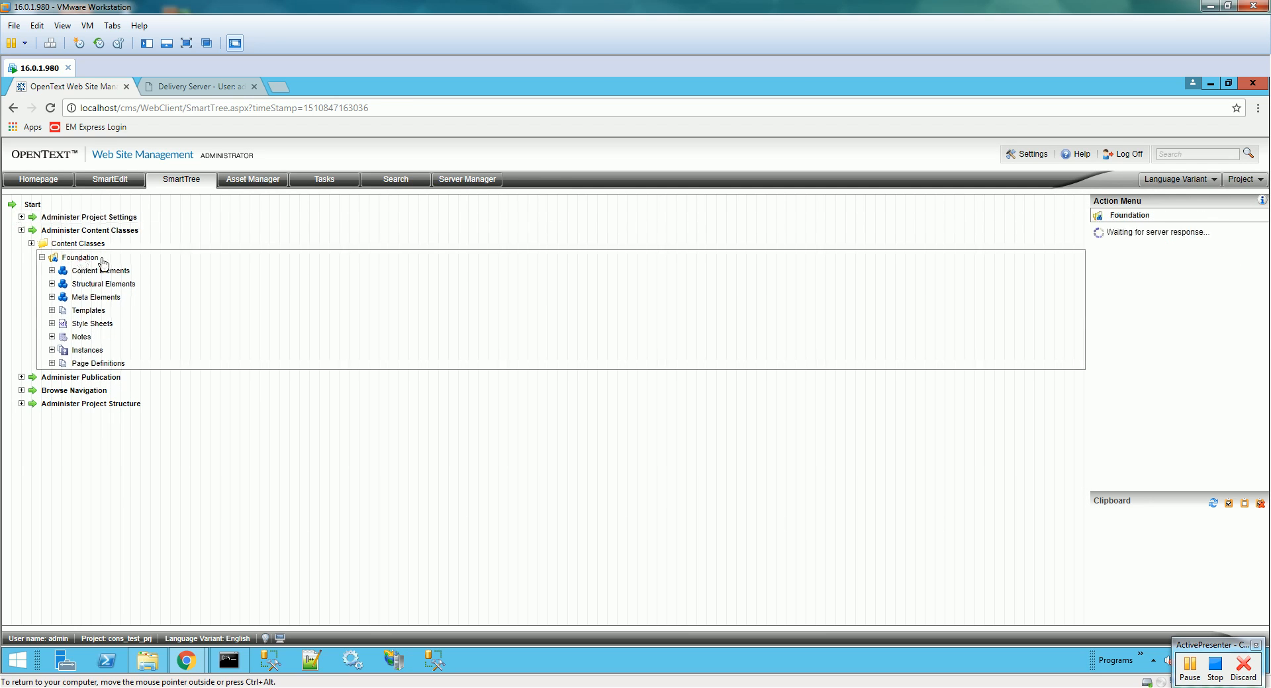
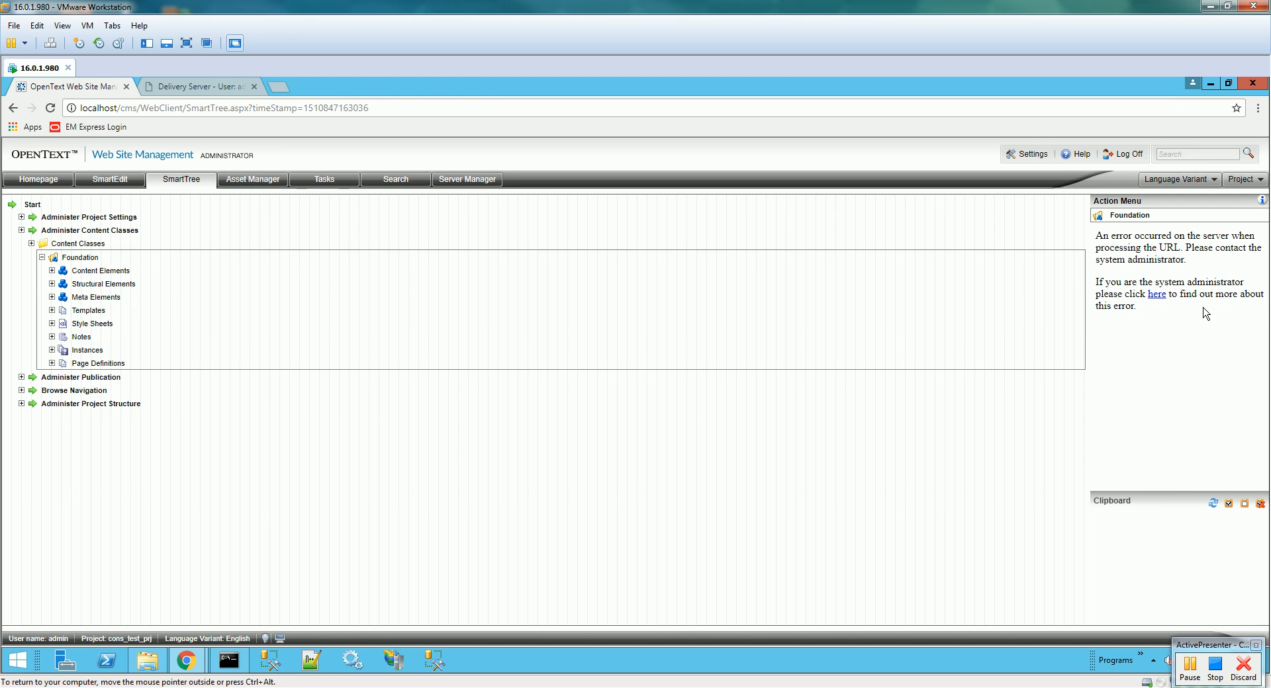
- Follow the 'here' link in the Foundation class's server error to the IIS.net Classic ASP article
click(1158, 294)
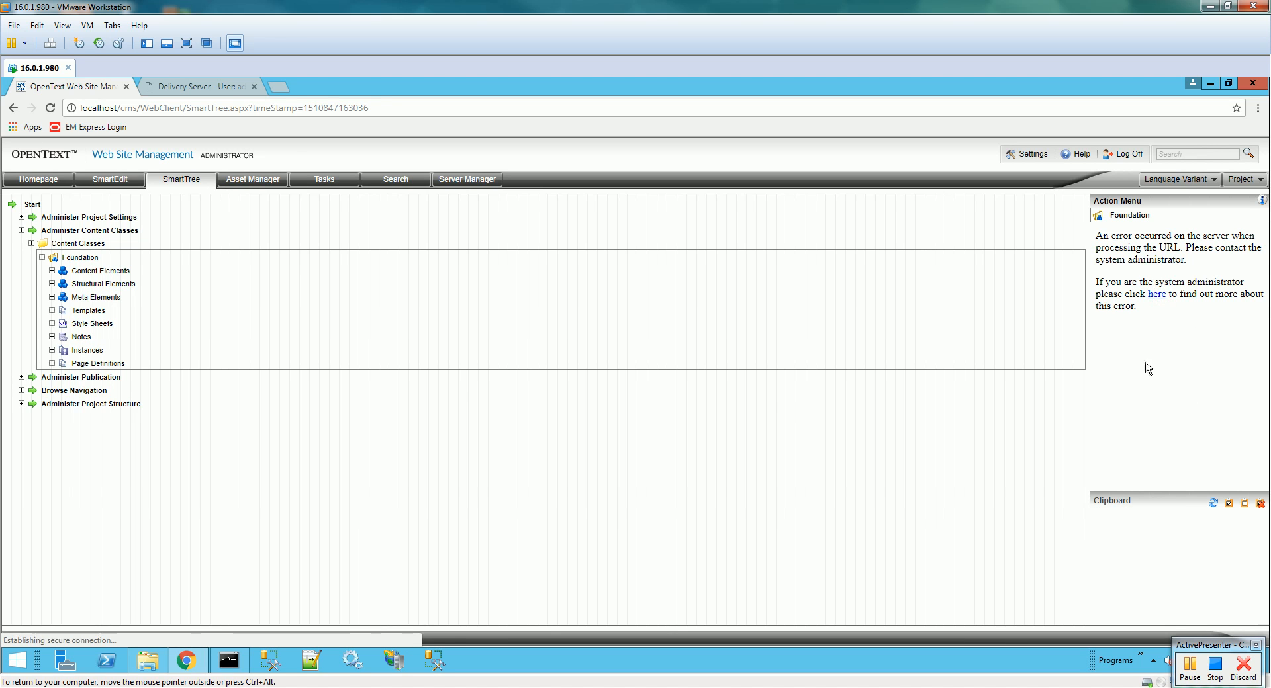
mouse_move(186, 660)
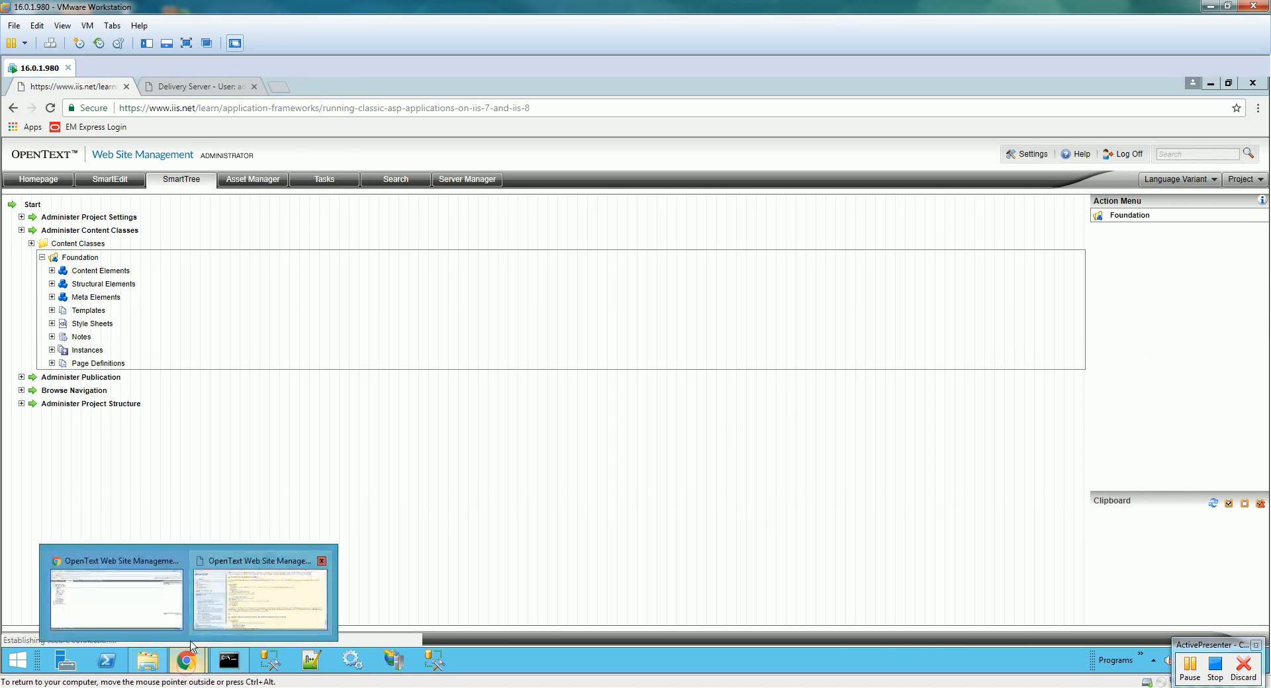
- Close the extra Web Site Management window and go back twice to the SmartTree Start node
click(322, 561)
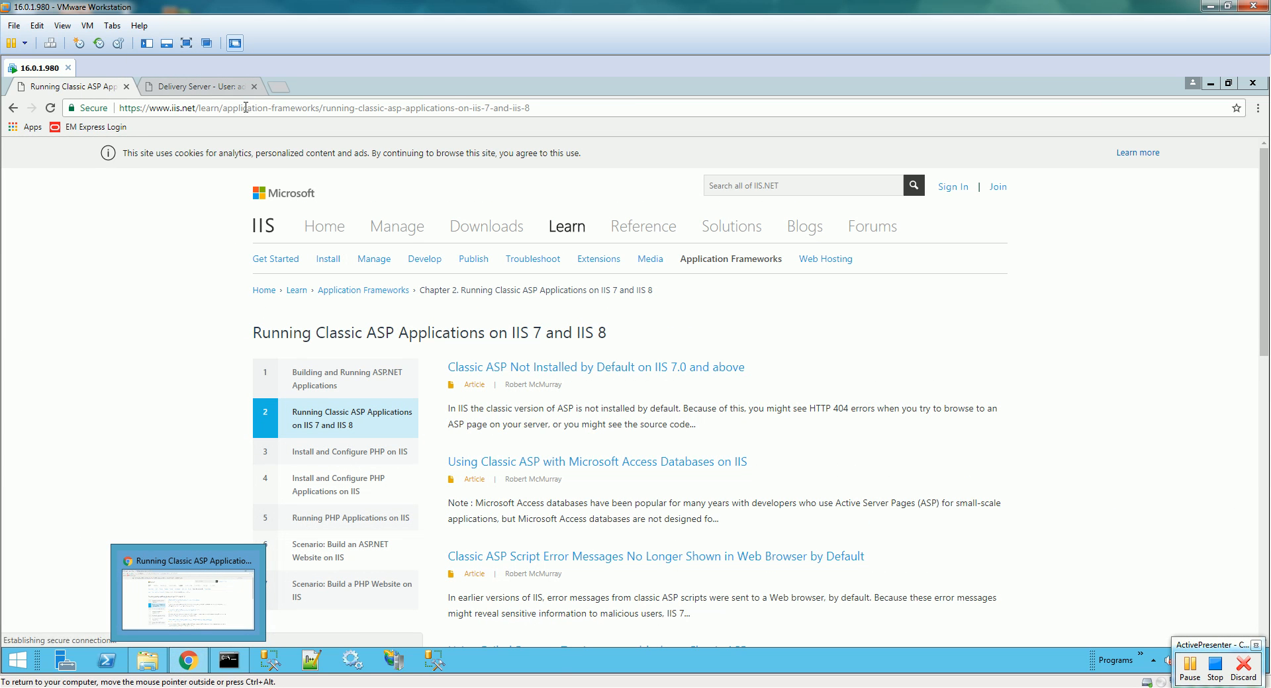
click(14, 107)
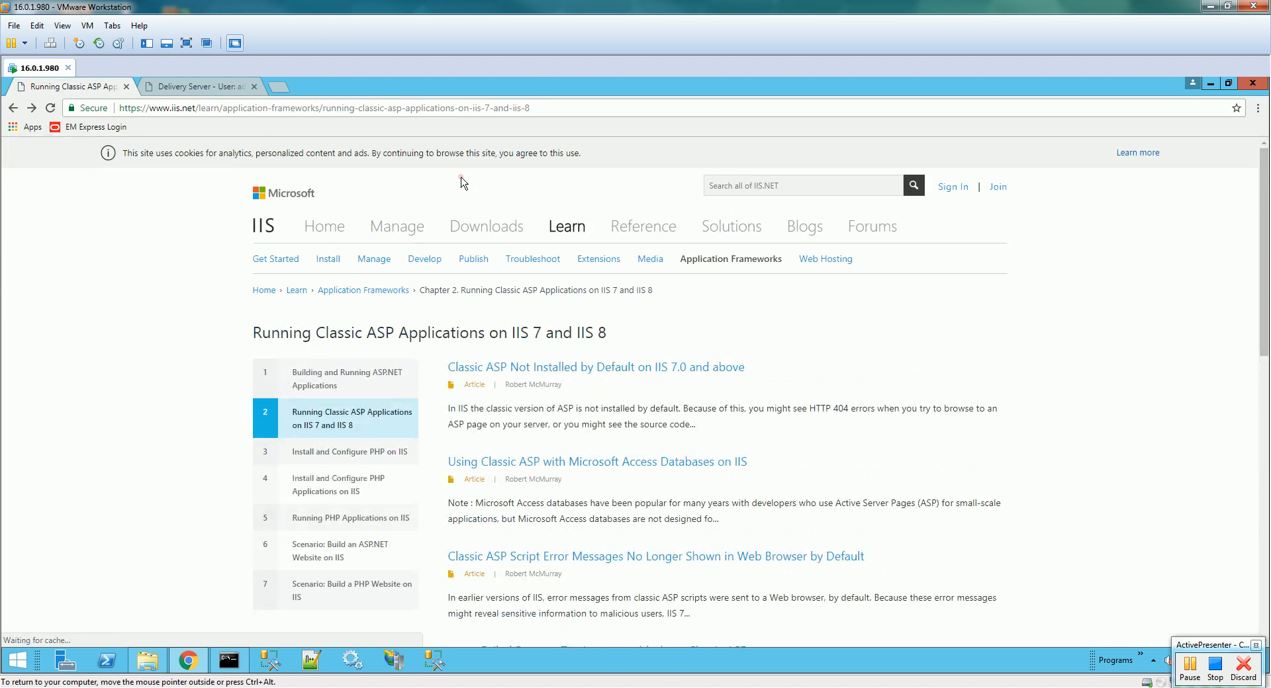
click(13, 107)
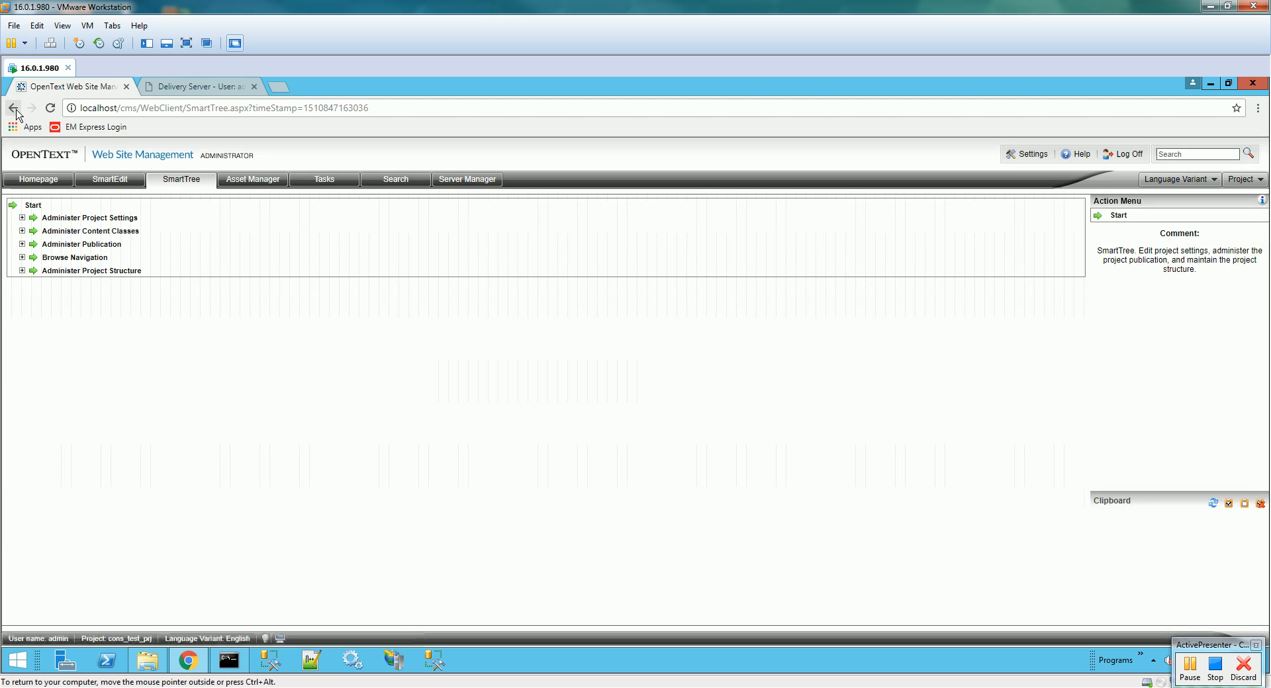
click(458, 180)
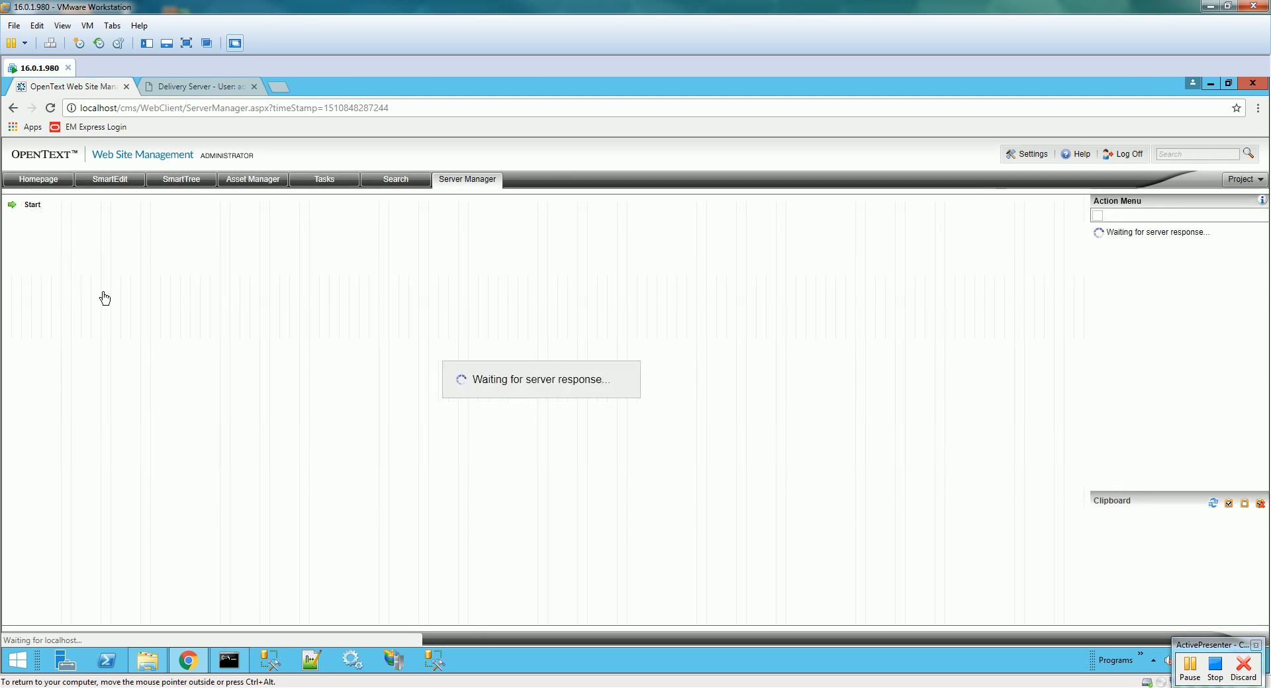
click(23, 231)
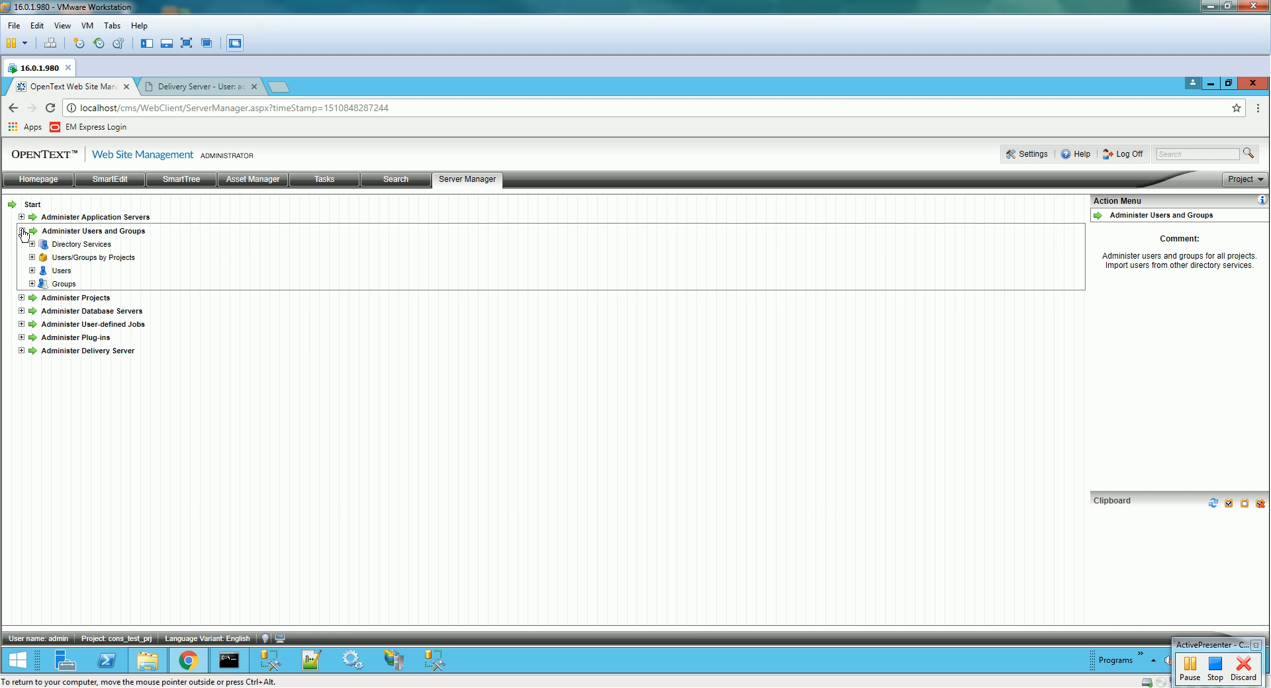
click(59, 272)
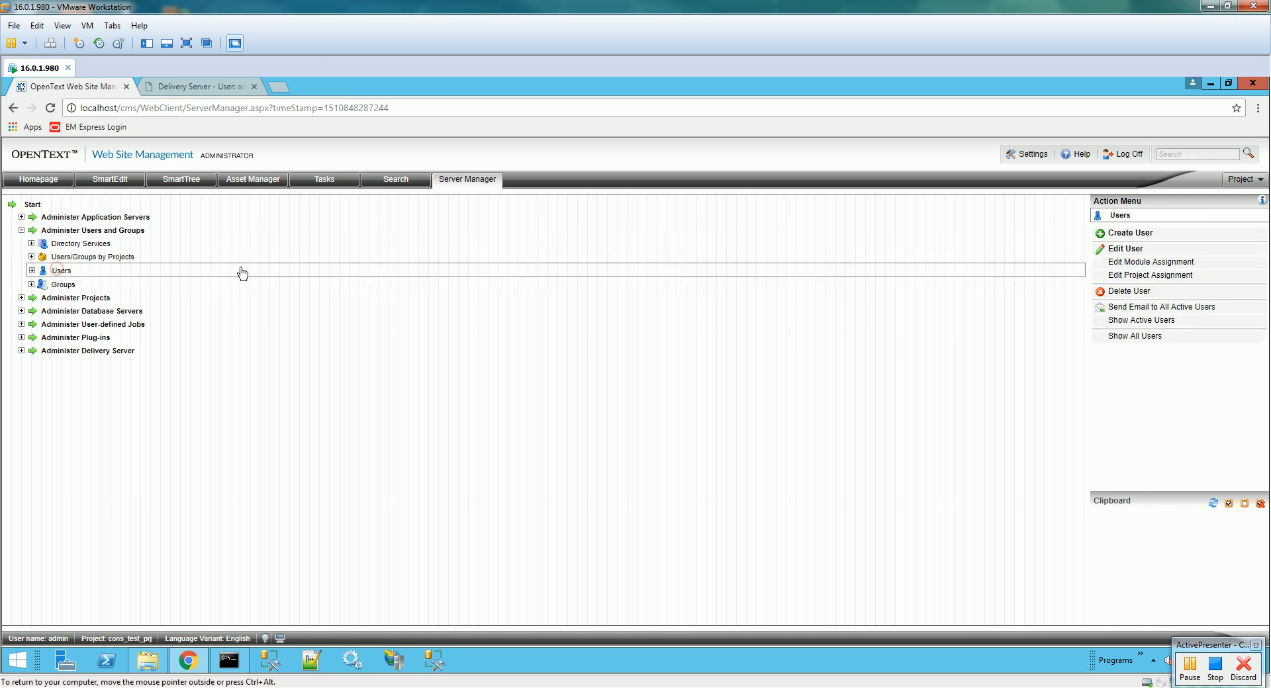
click(1210, 316)
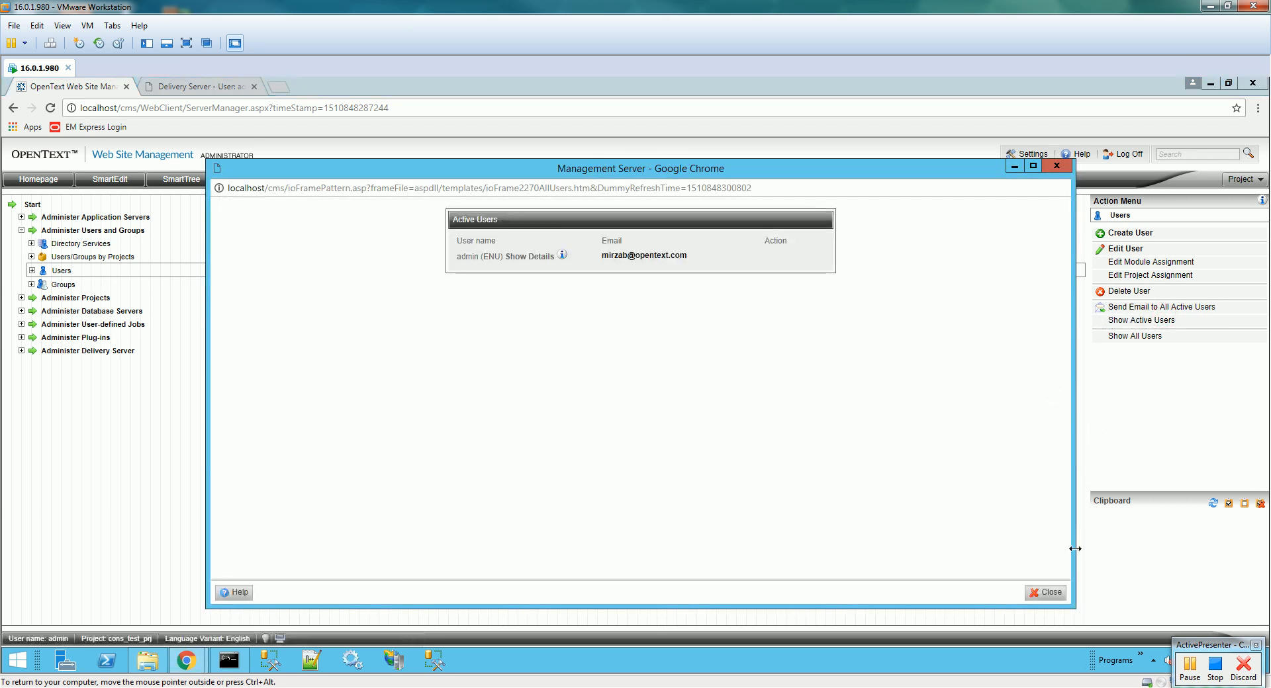
click(1045, 593)
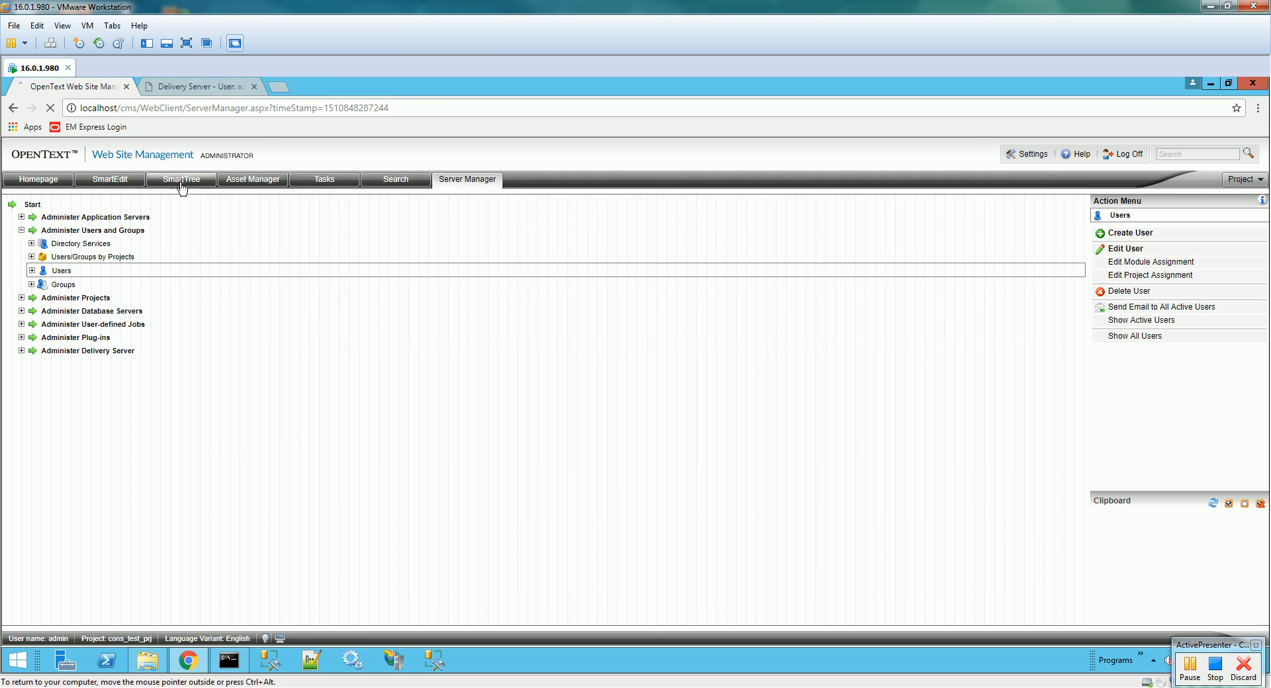
click(181, 181)
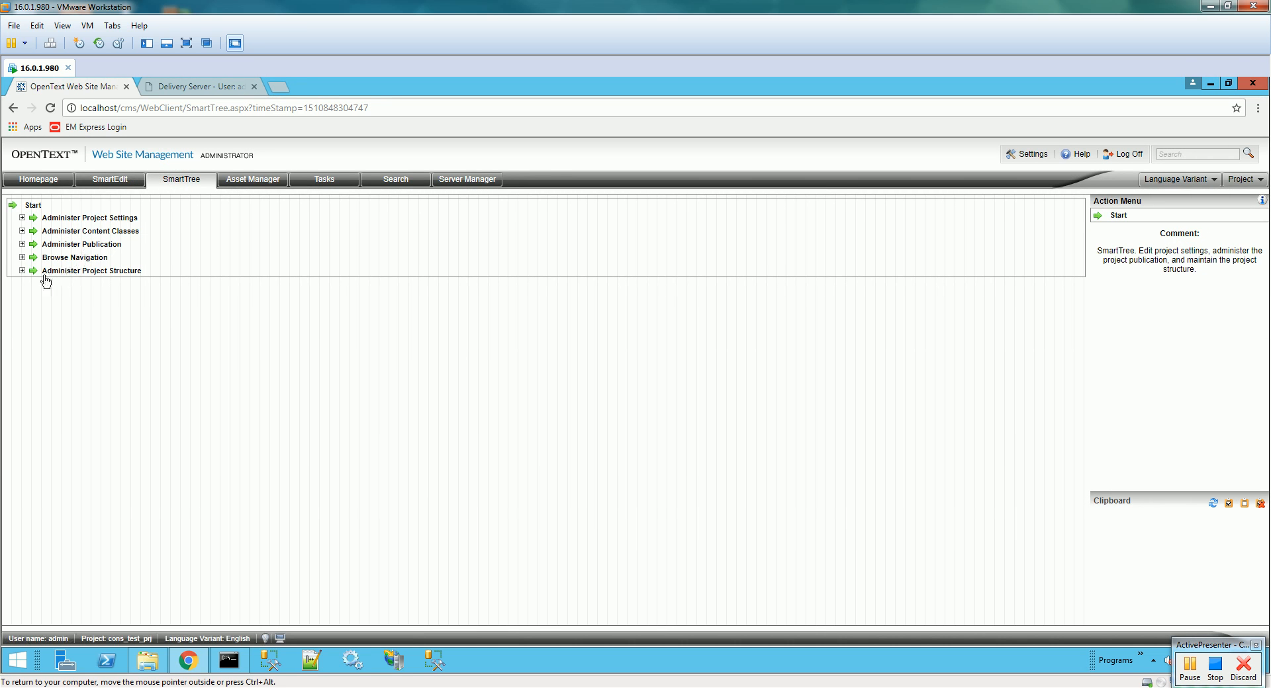
- Browse down to the Foundation content class, then log off the Management Server and confirm
click(23, 219)
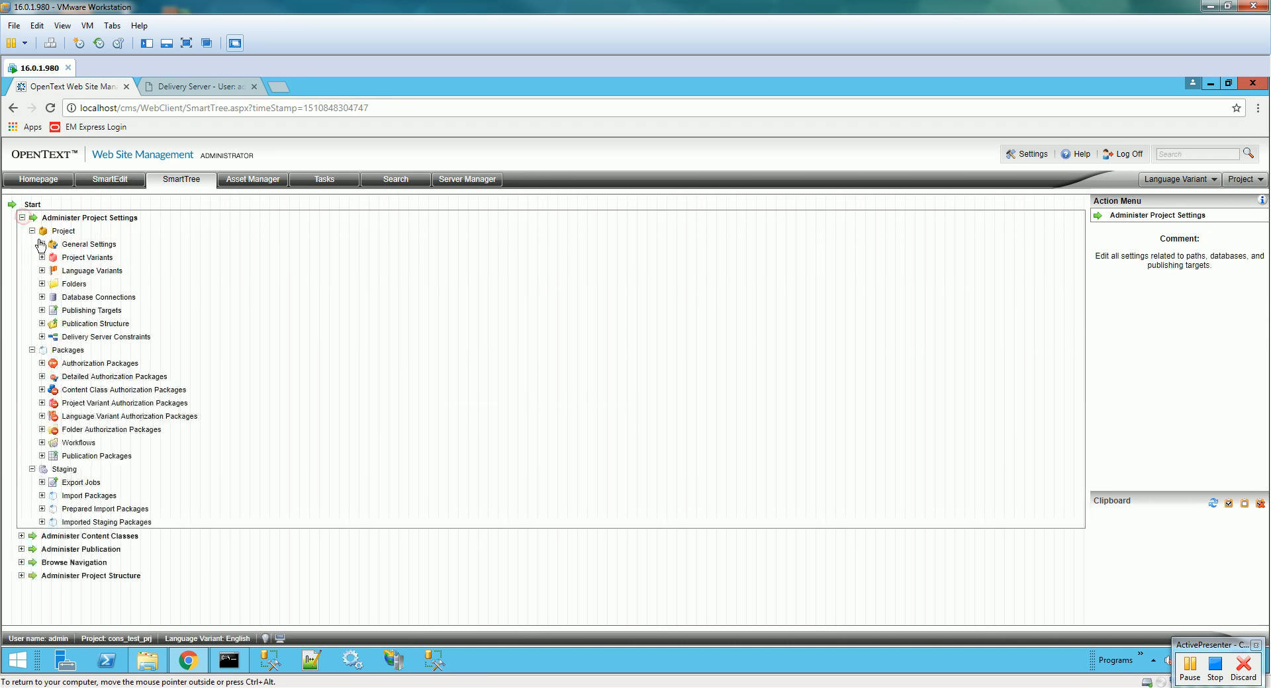
click(23, 218)
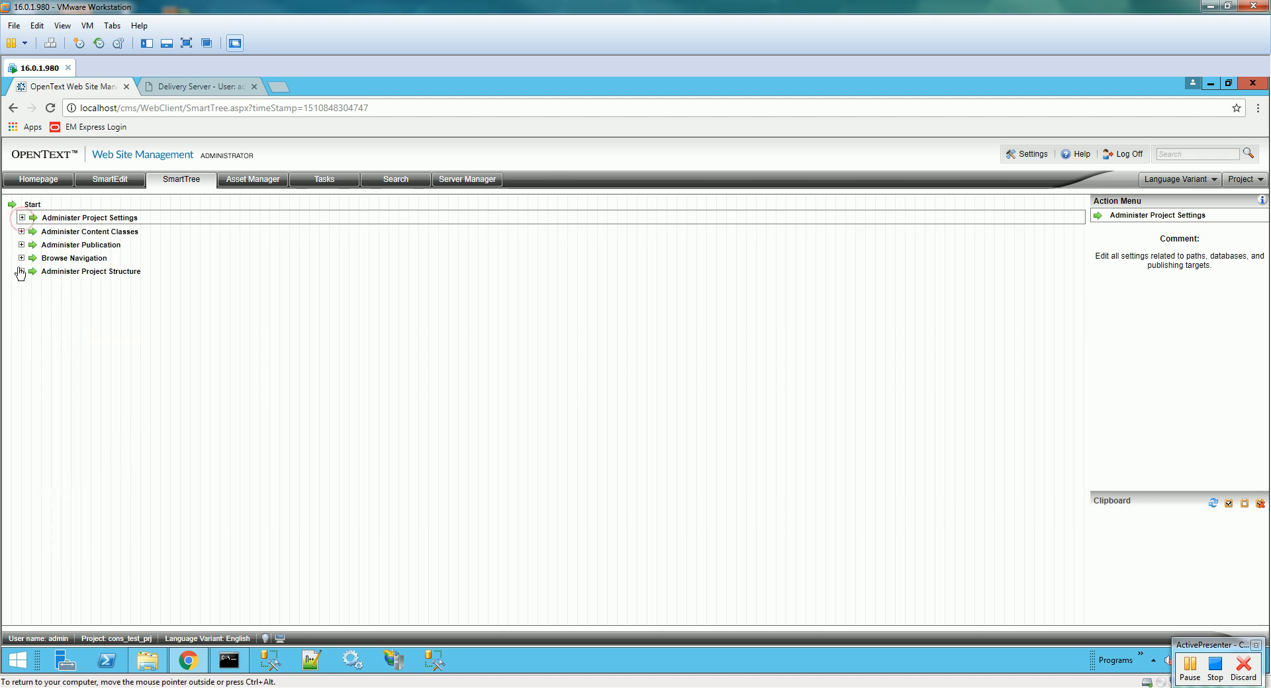
click(22, 231)
click(80, 245)
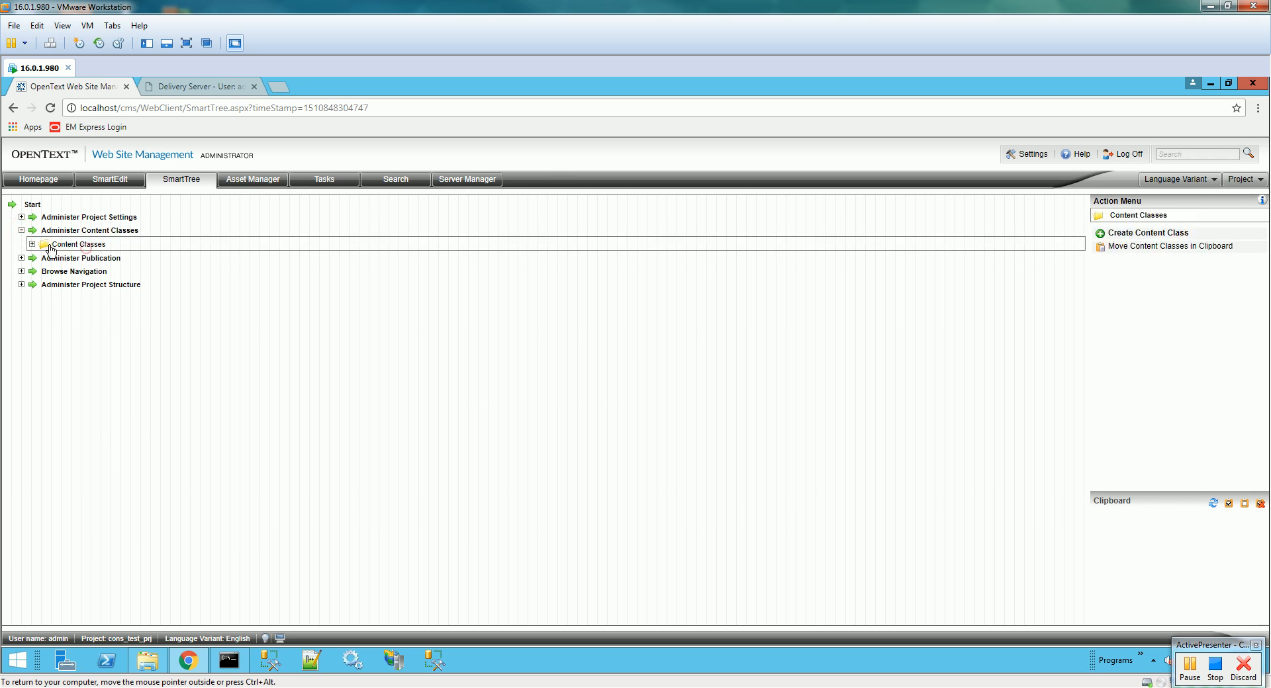
click(32, 244)
click(83, 257)
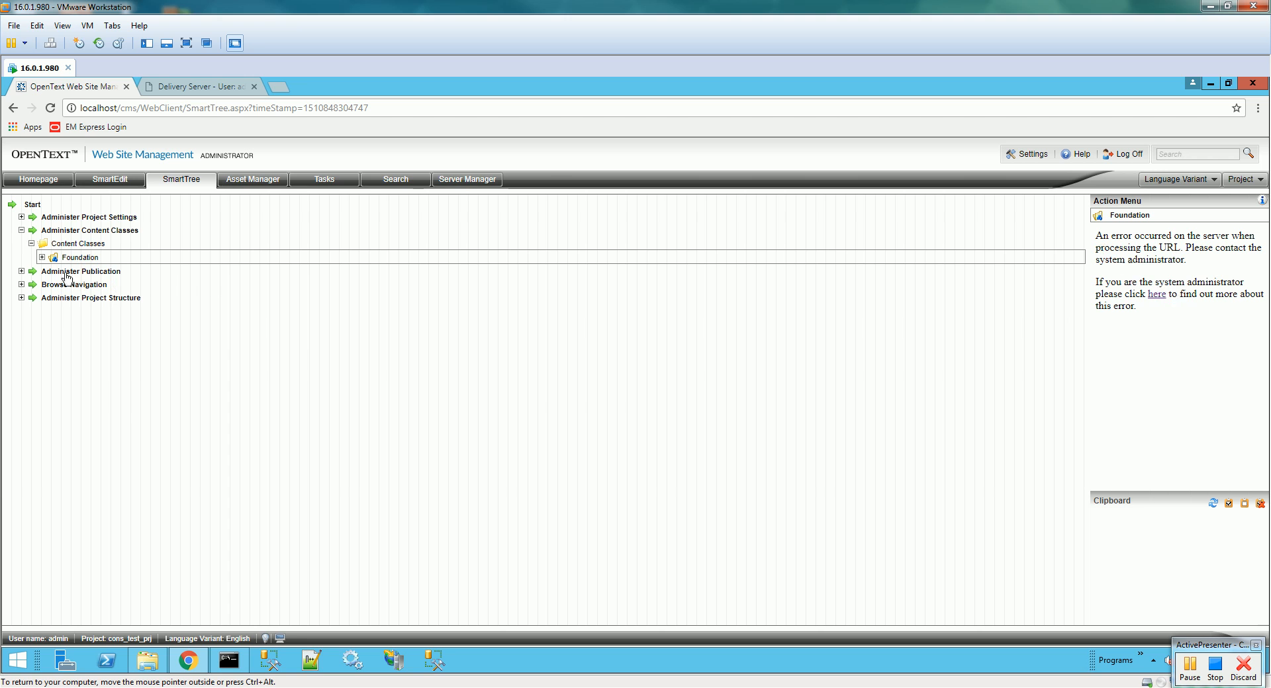
click(41, 258)
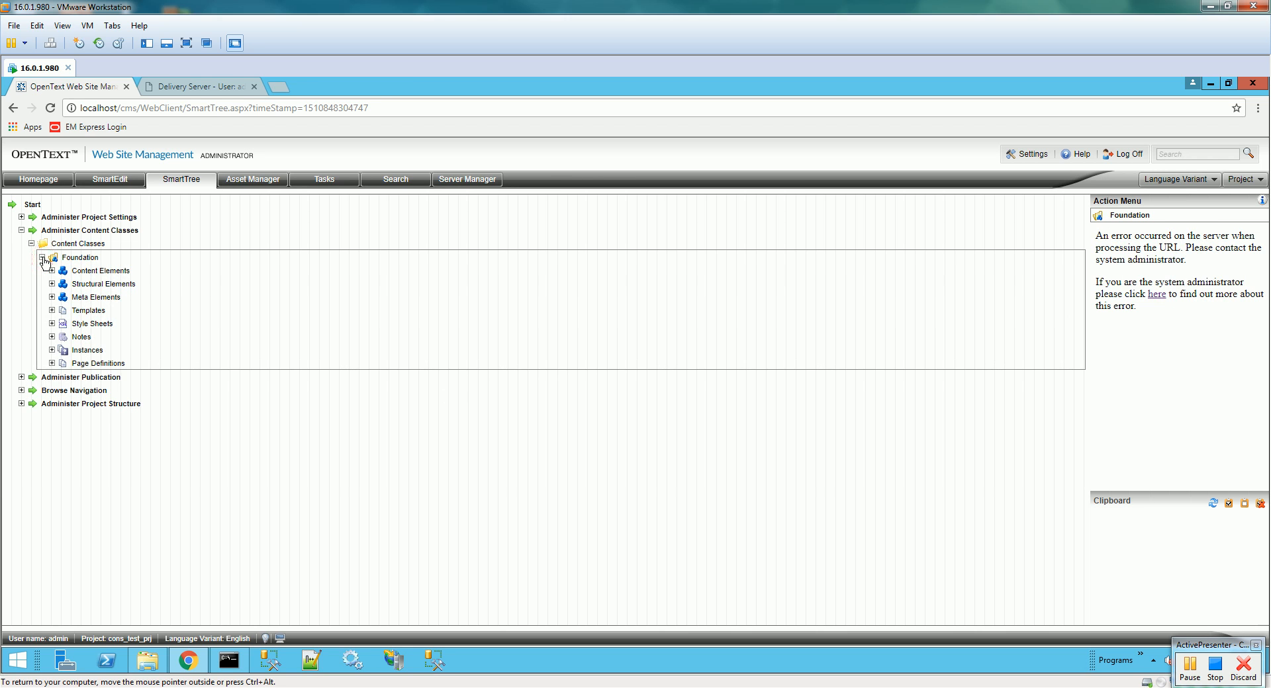
click(43, 258)
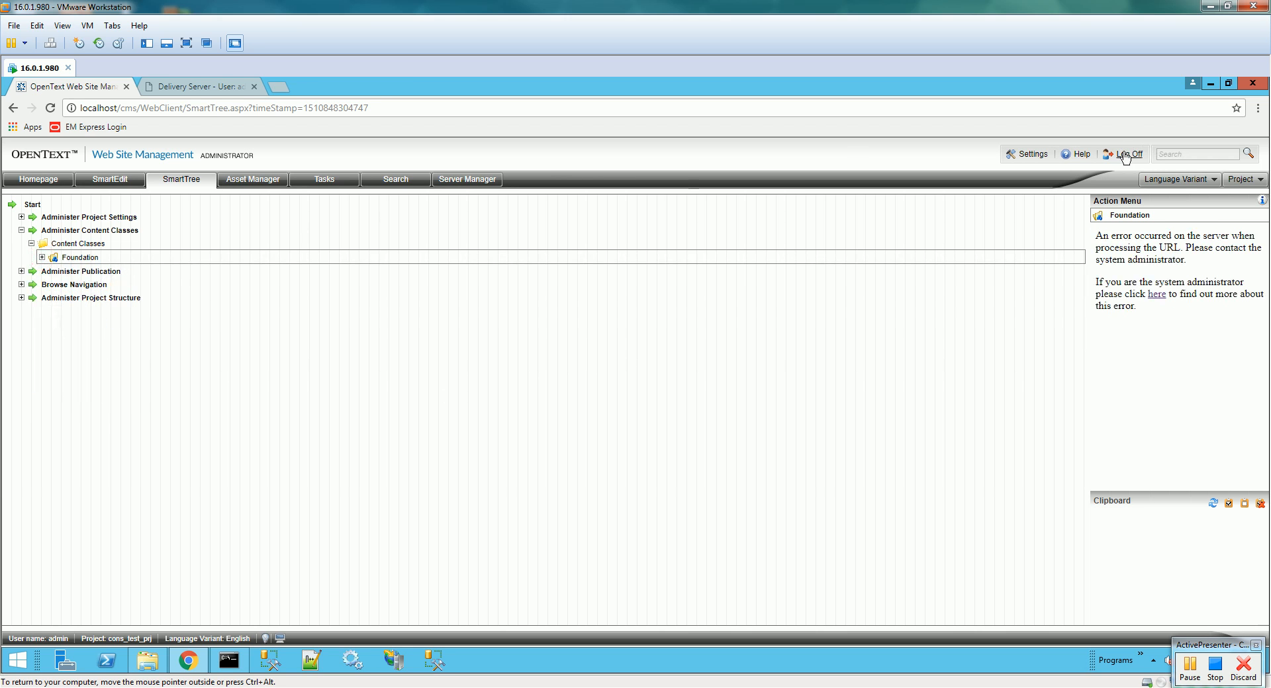
click(1125, 155)
click(737, 444)
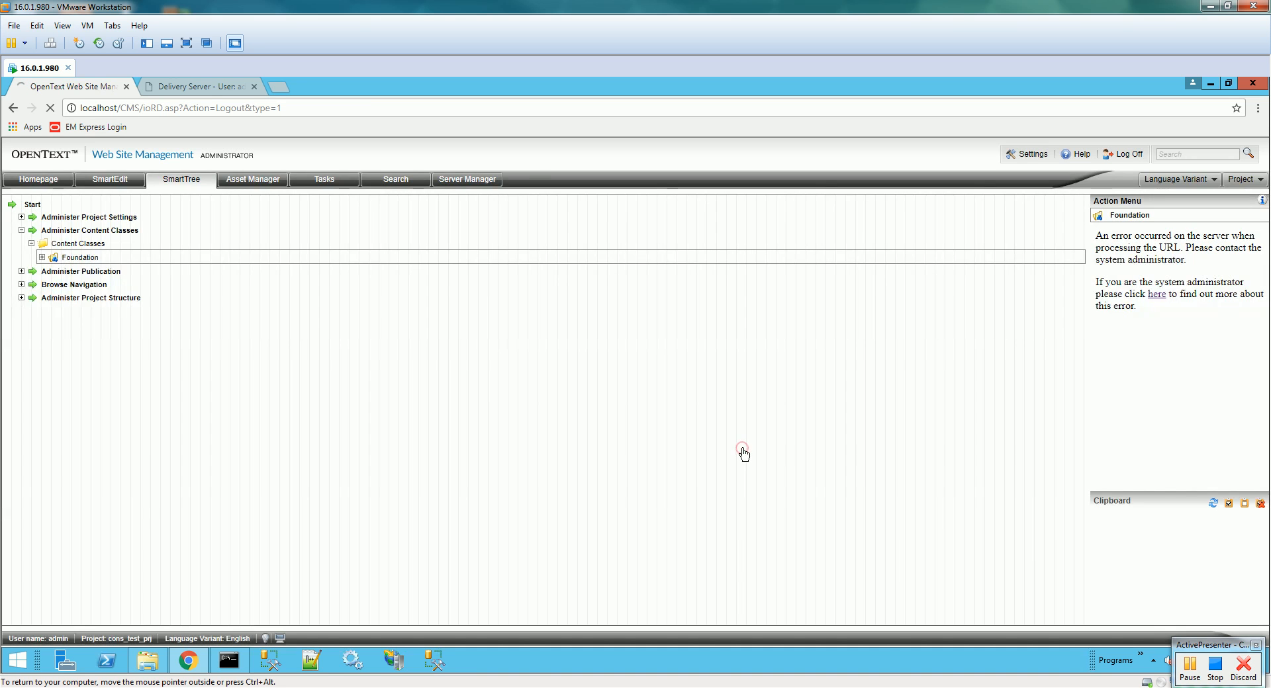
- Log back into Management Server with the account password
click(1034, 339)
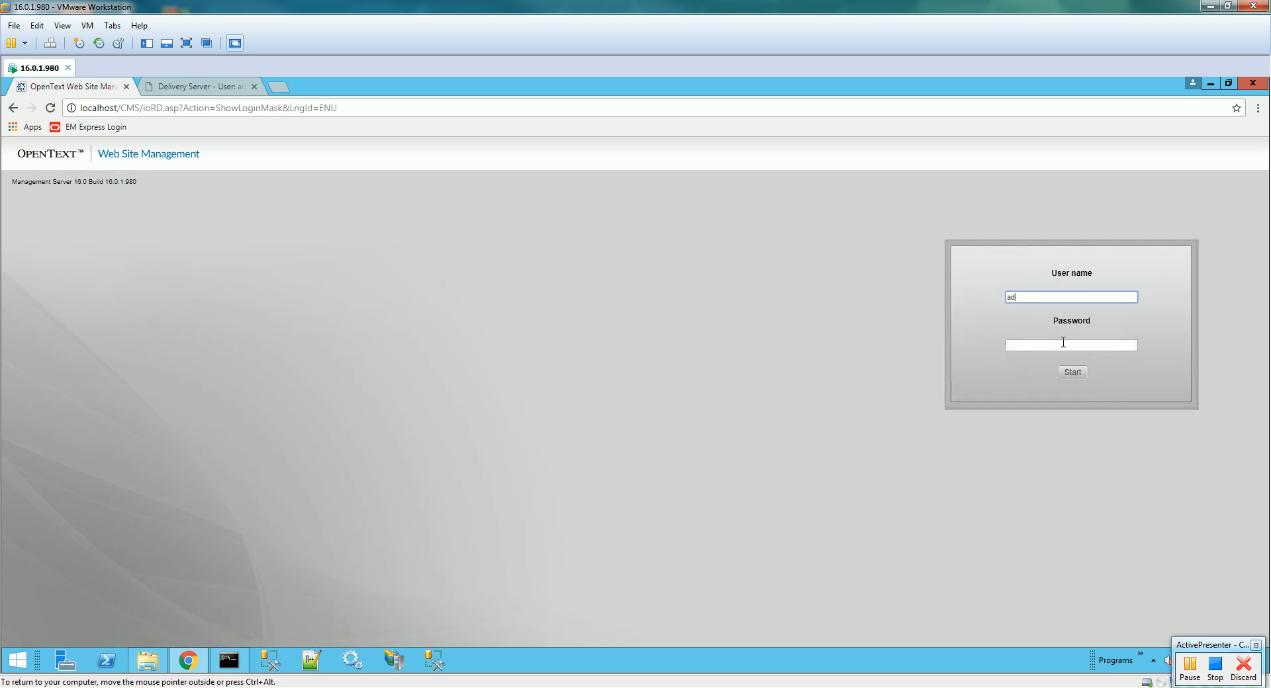
click(1063, 343)
text(r)
key(Return)
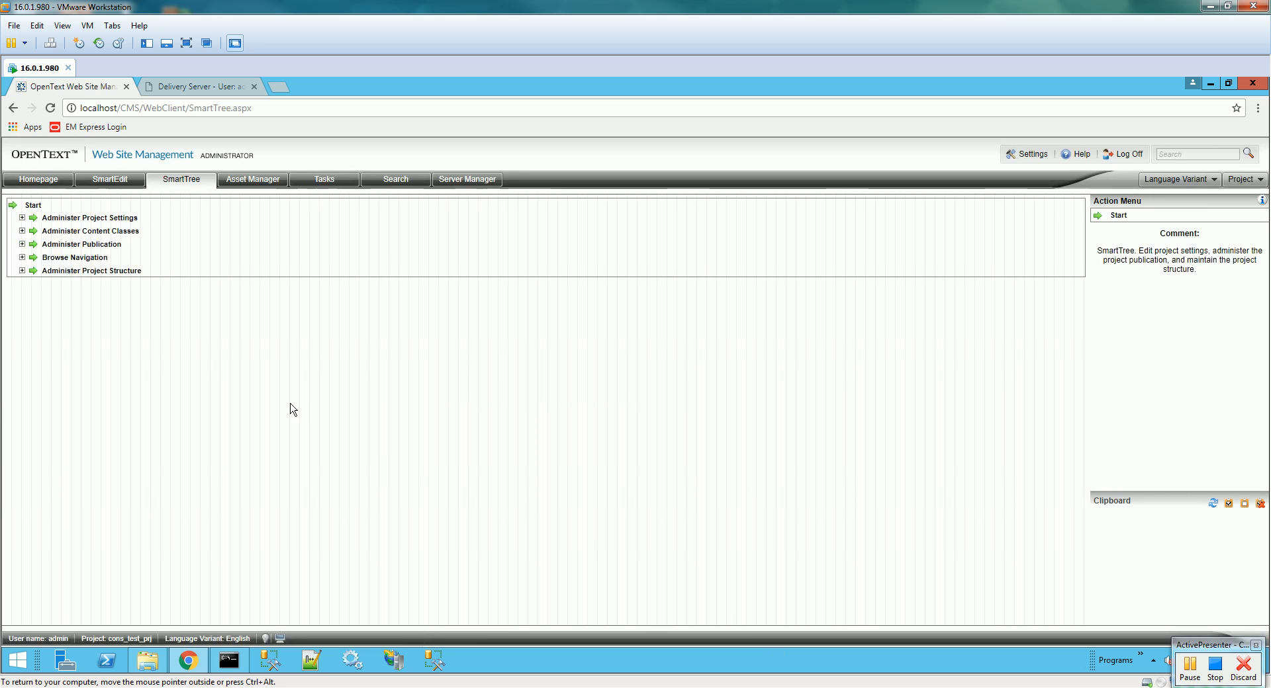
- Open the Foundation content class's template in the Template Editor
click(22, 231)
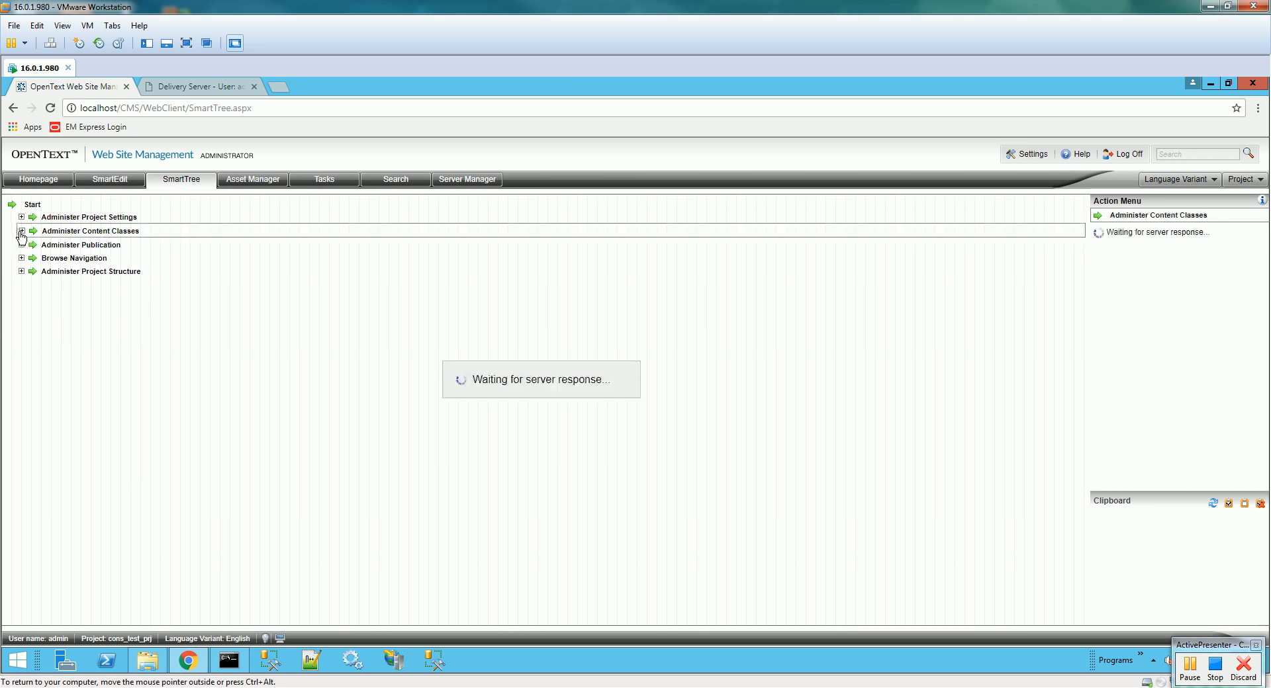
click(31, 244)
click(66, 258)
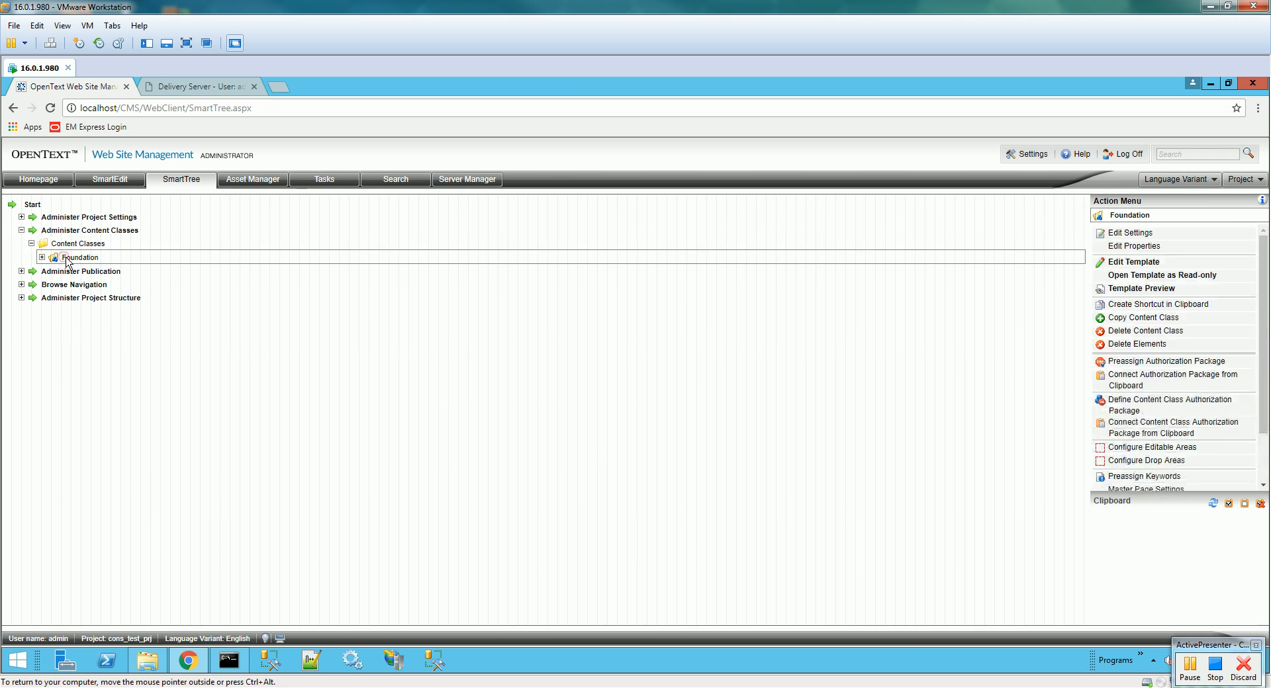
click(1147, 264)
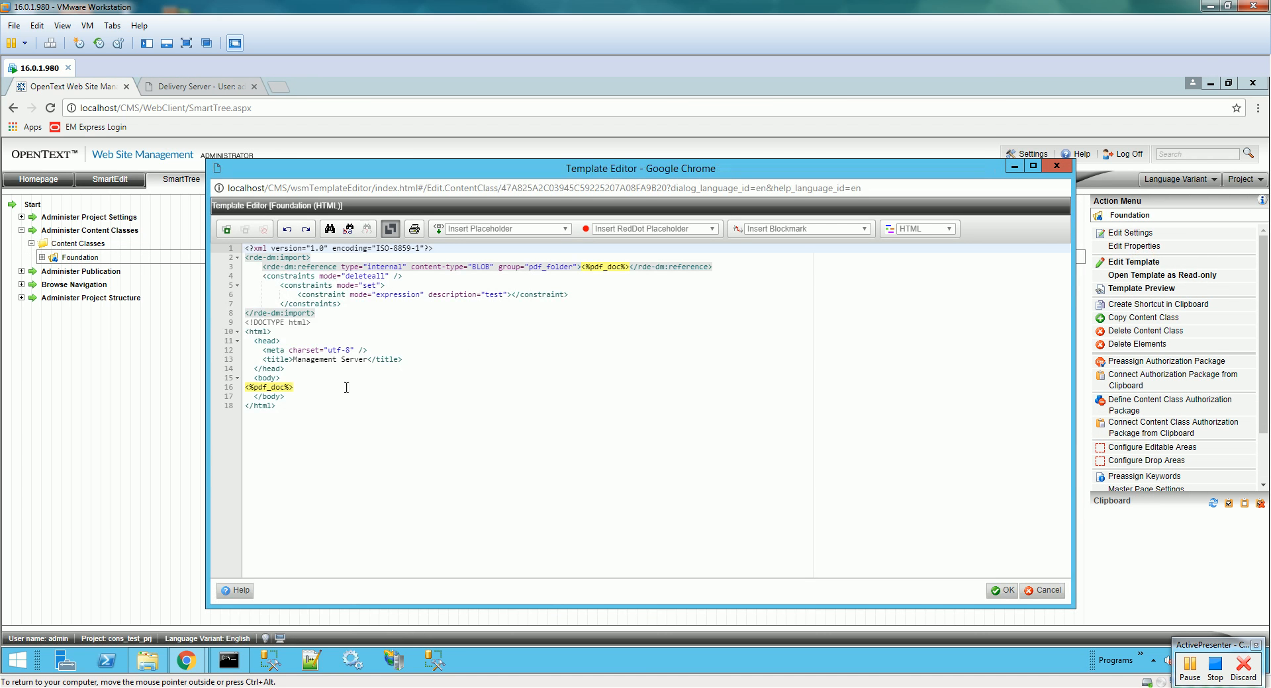
- Change the line-6 constraint description to 'This is my Test Description' and save the template
click(513, 295)
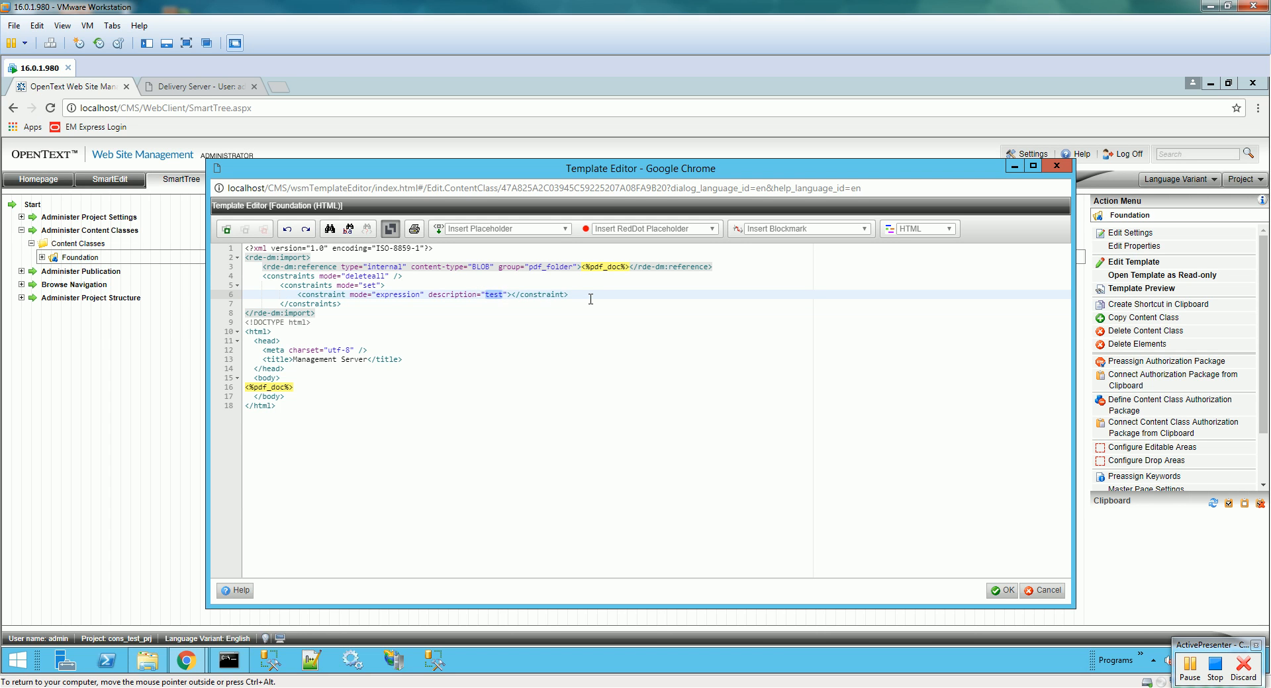
text(This is my Test Description)
click(227, 229)
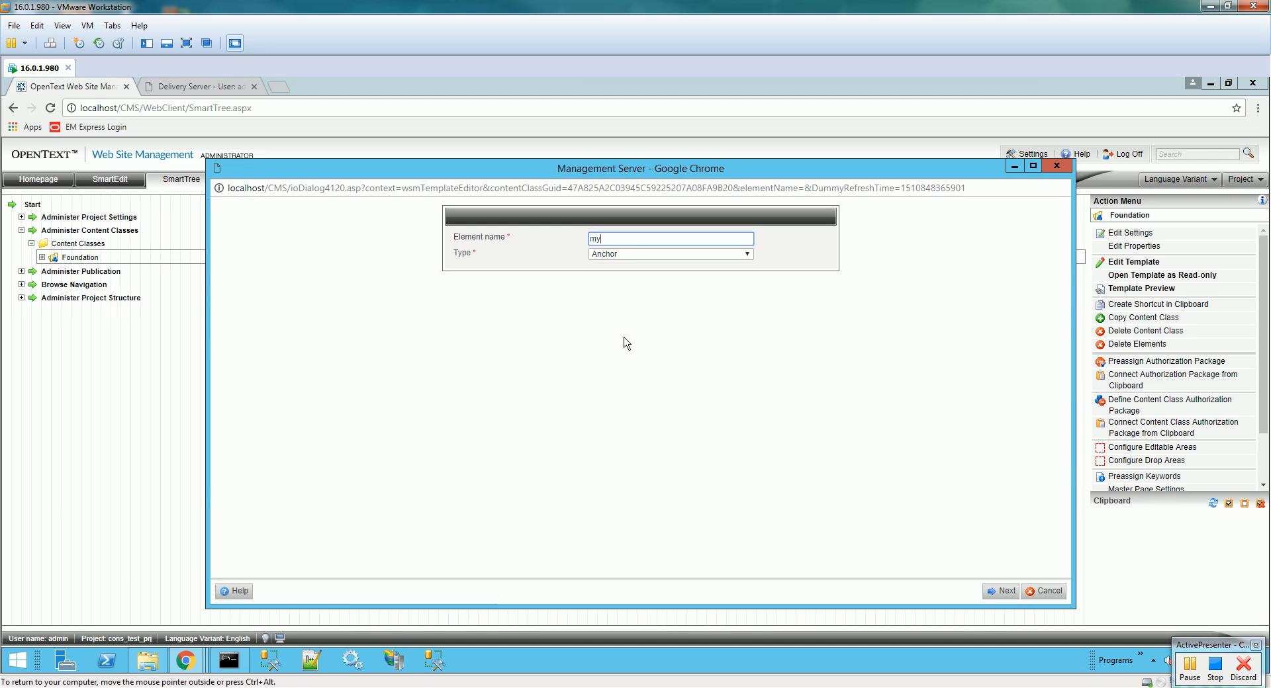
- Make myCons a Delivery Server Constraint using testCons, untranslated, and insert <%myCons%> into line 6
click(660, 256)
click(679, 337)
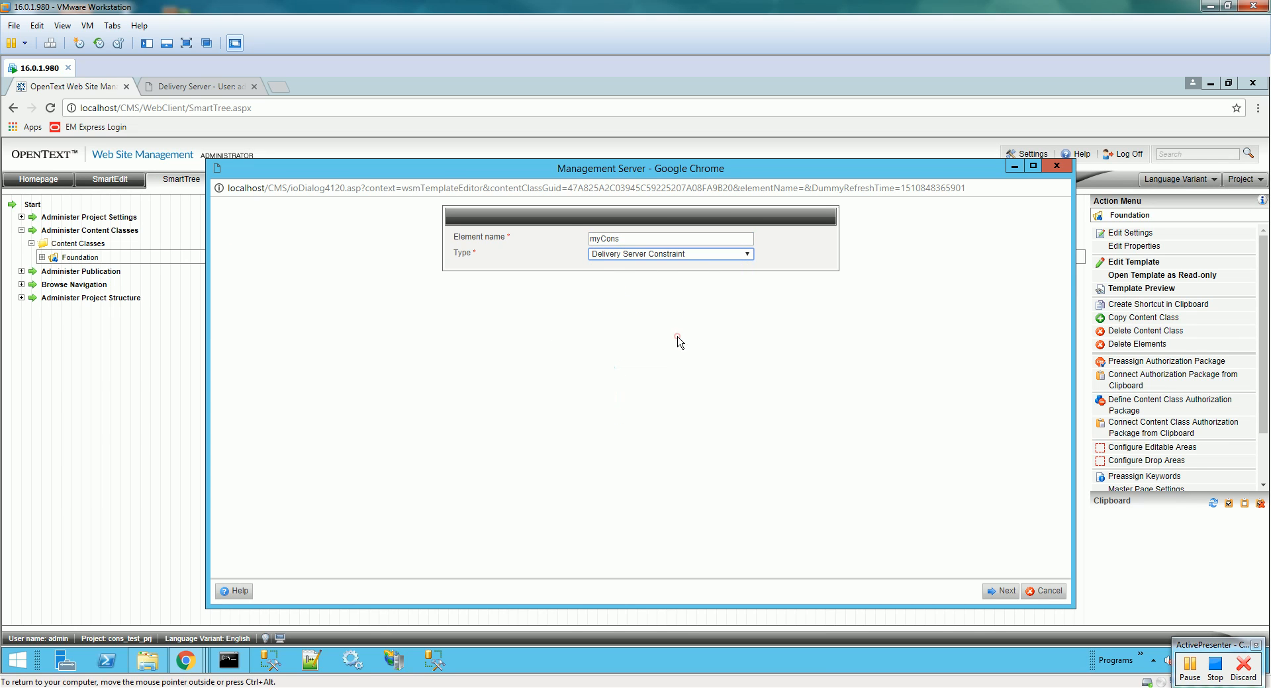
click(1000, 591)
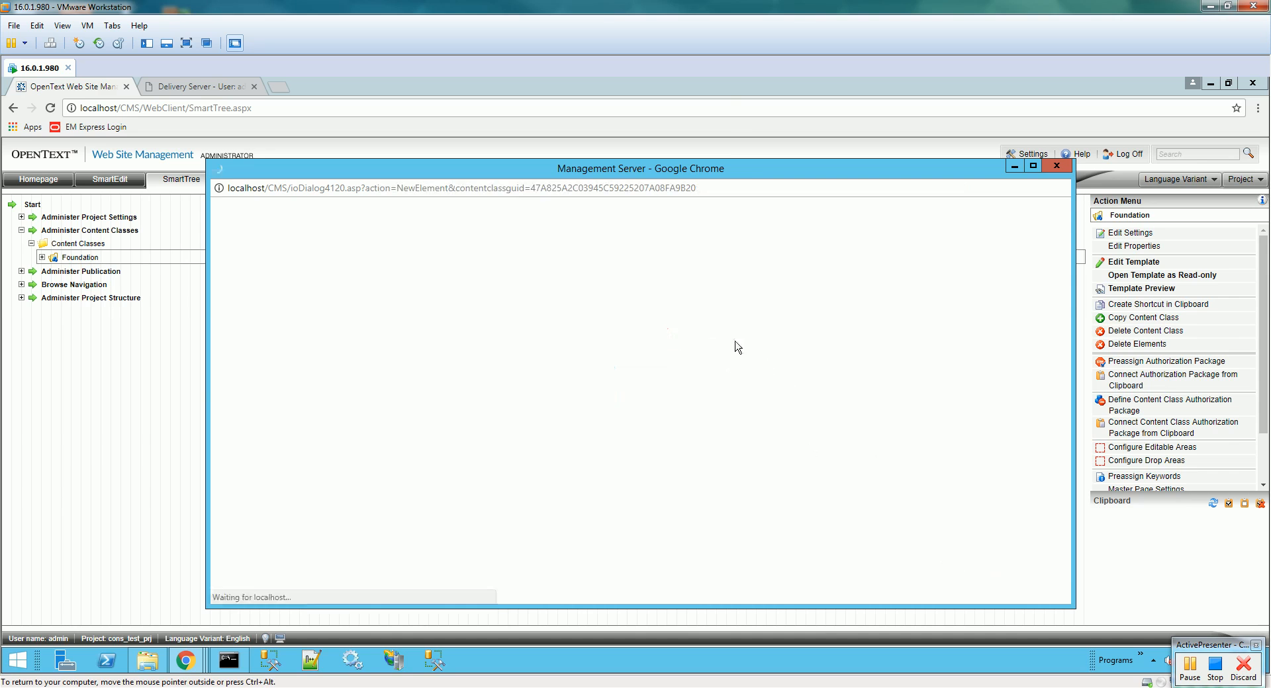
click(661, 403)
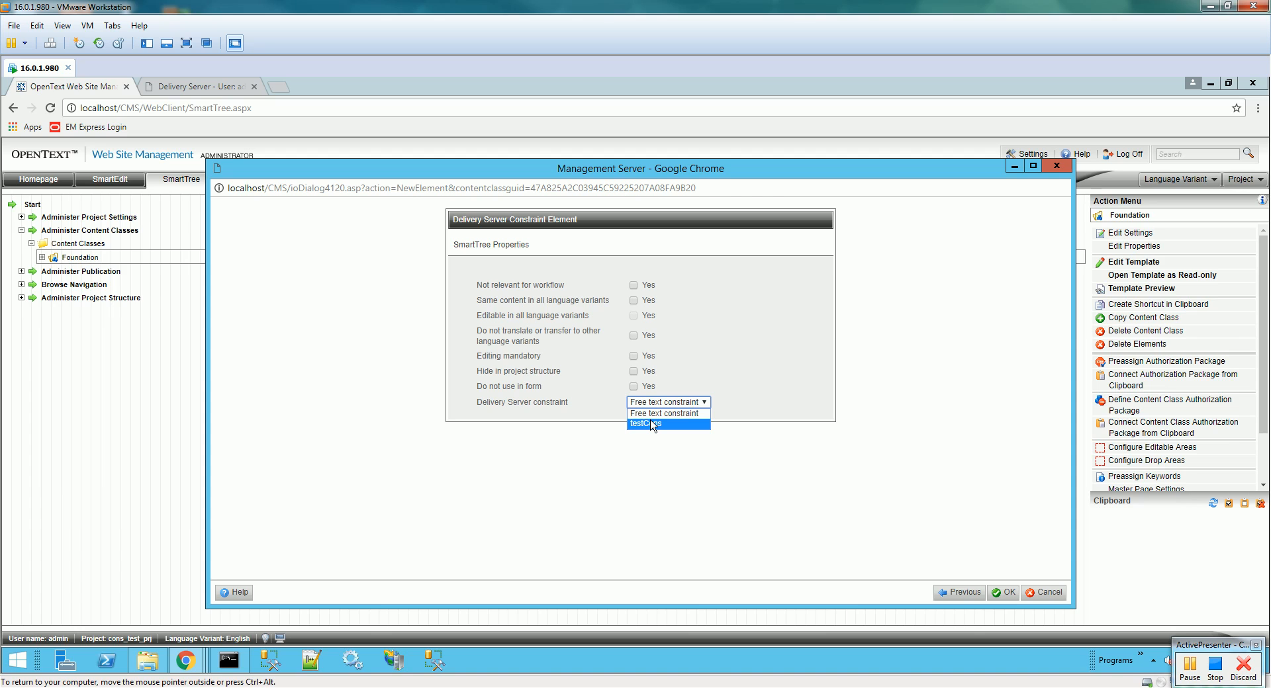
click(652, 425)
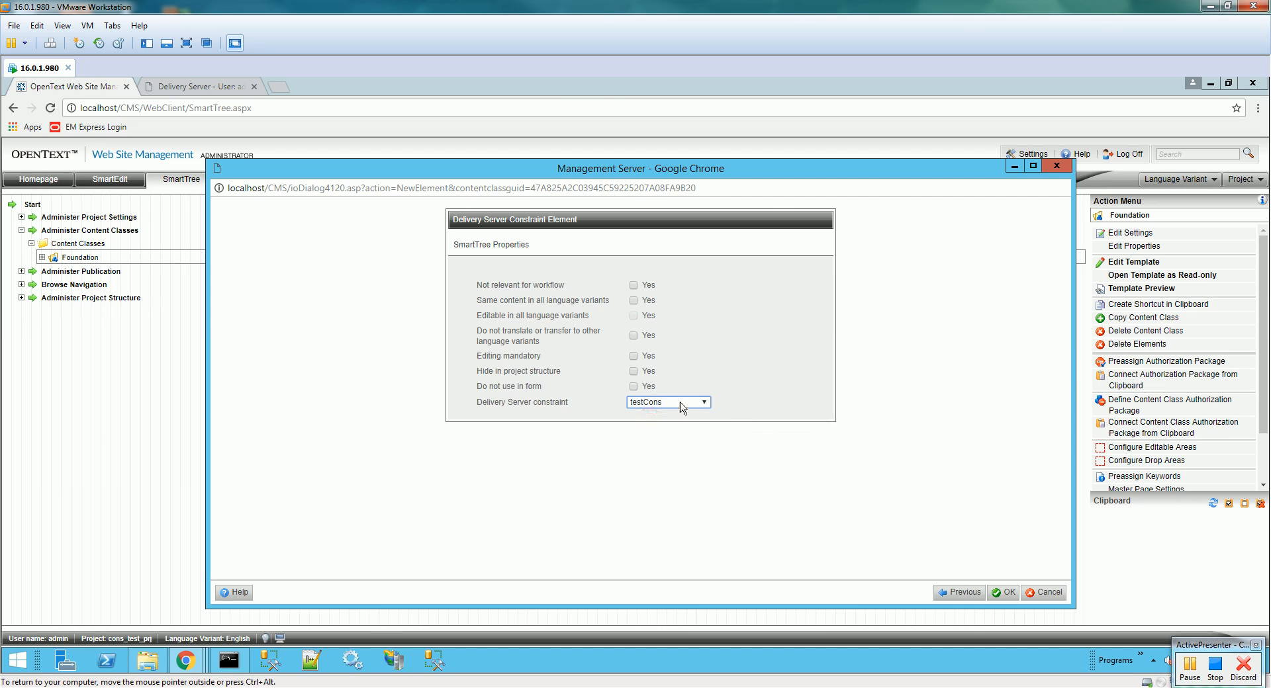
click(633, 336)
click(1003, 593)
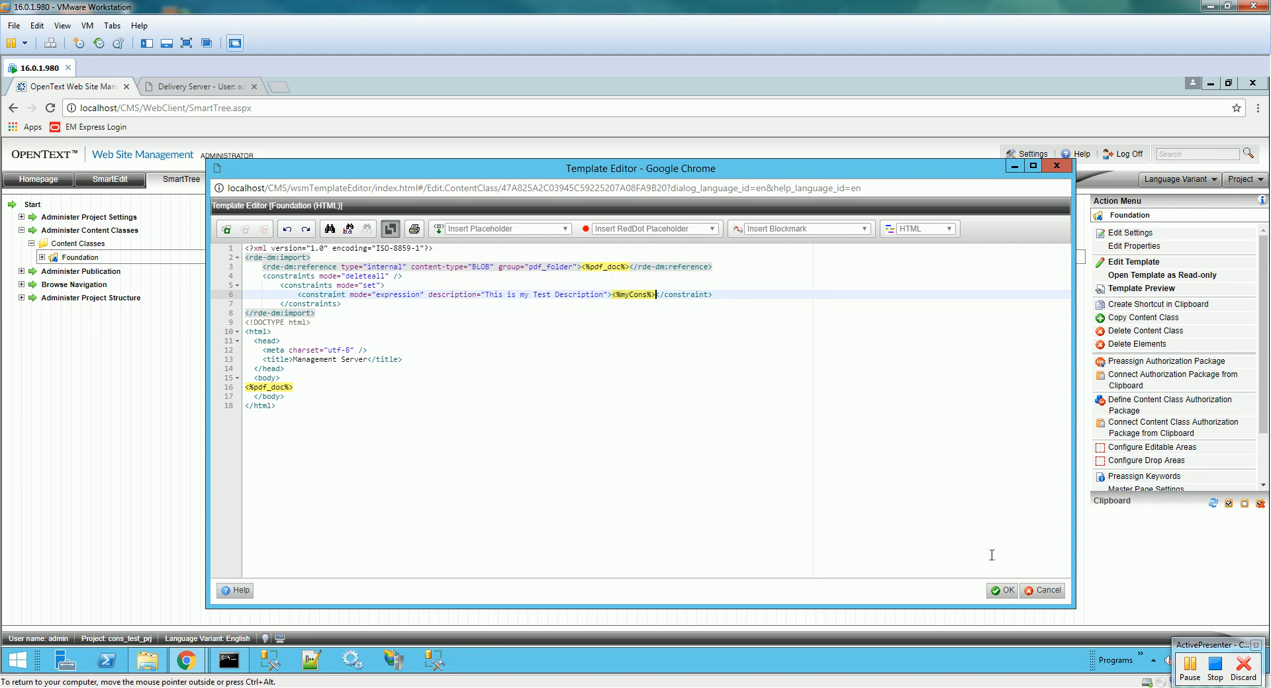
- Save the Foundation template and create a page headlined Foundation 1 under Project
click(1007, 590)
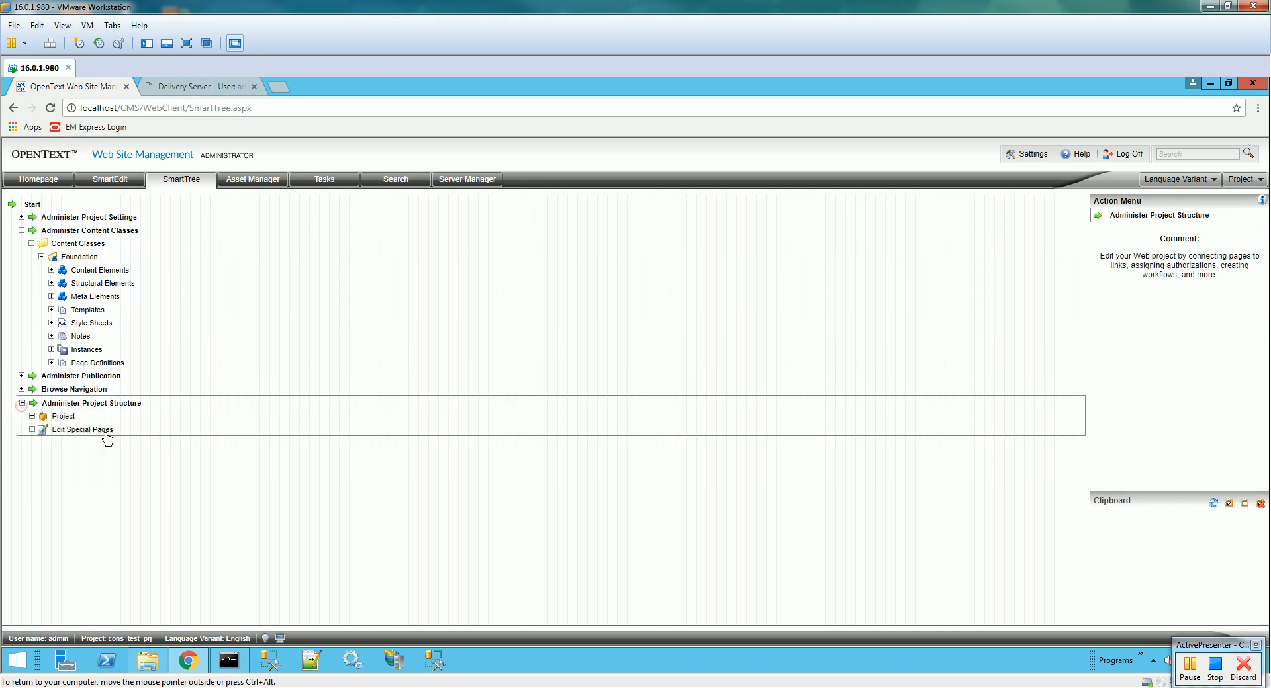
click(63, 416)
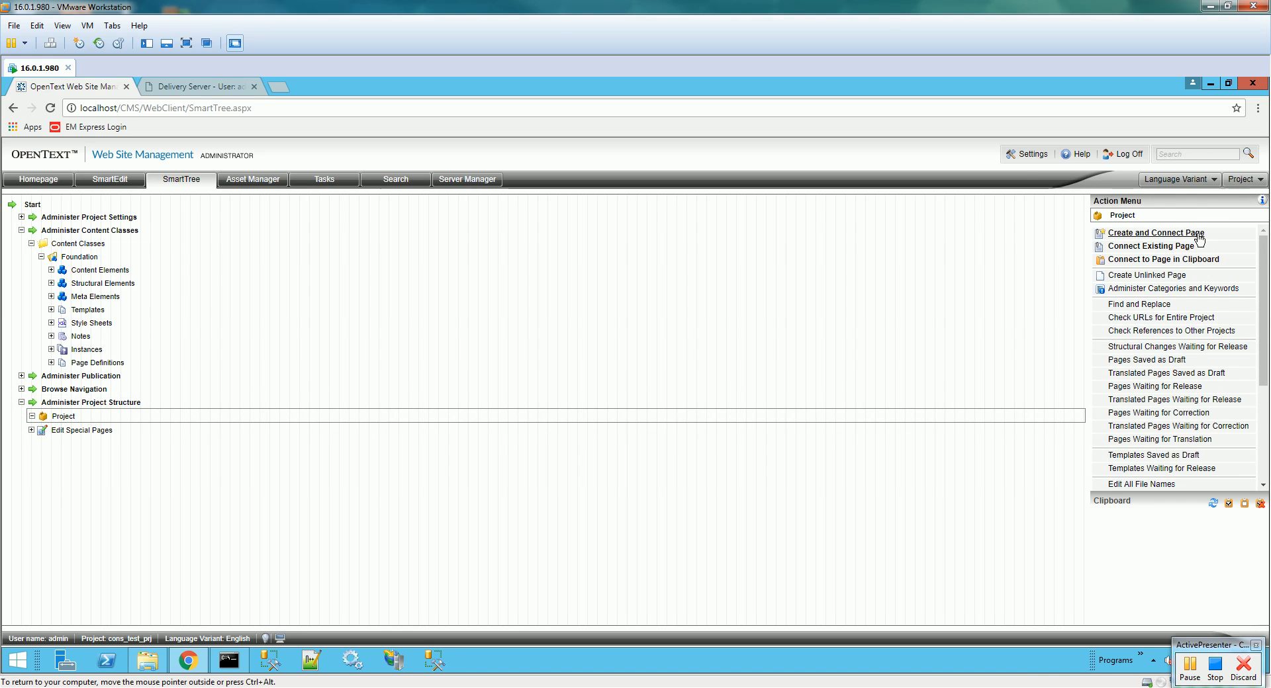
click(1165, 233)
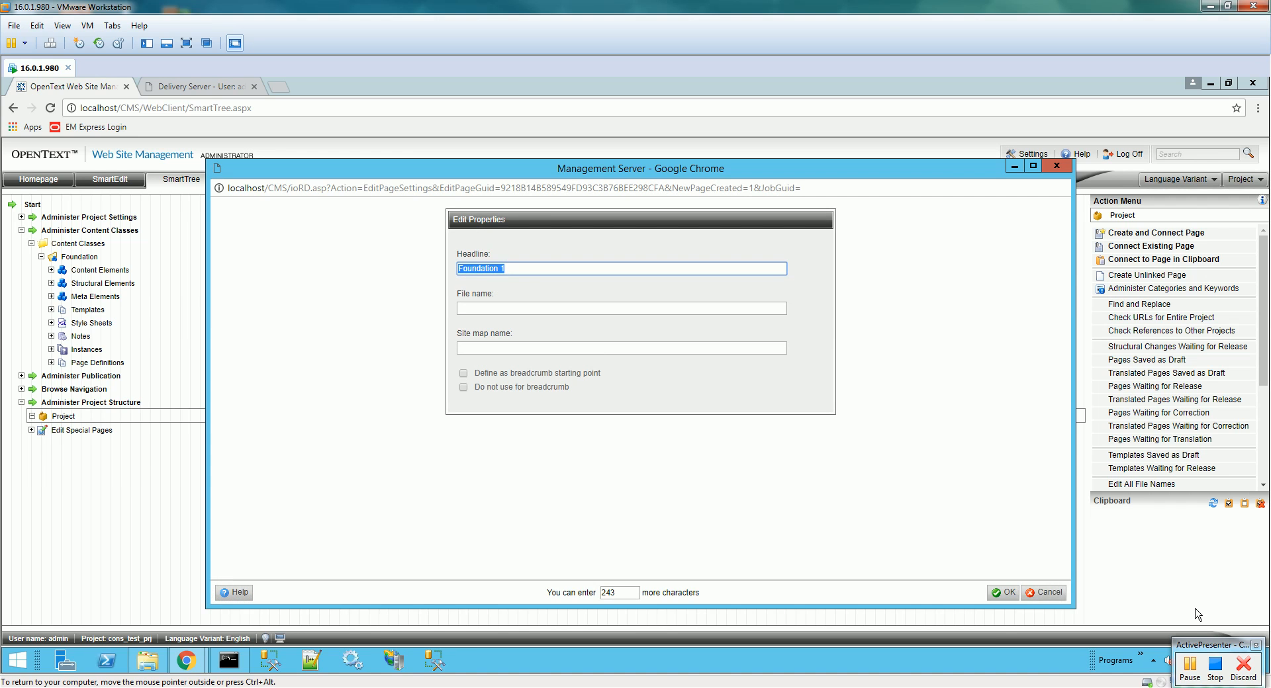
click(1007, 593)
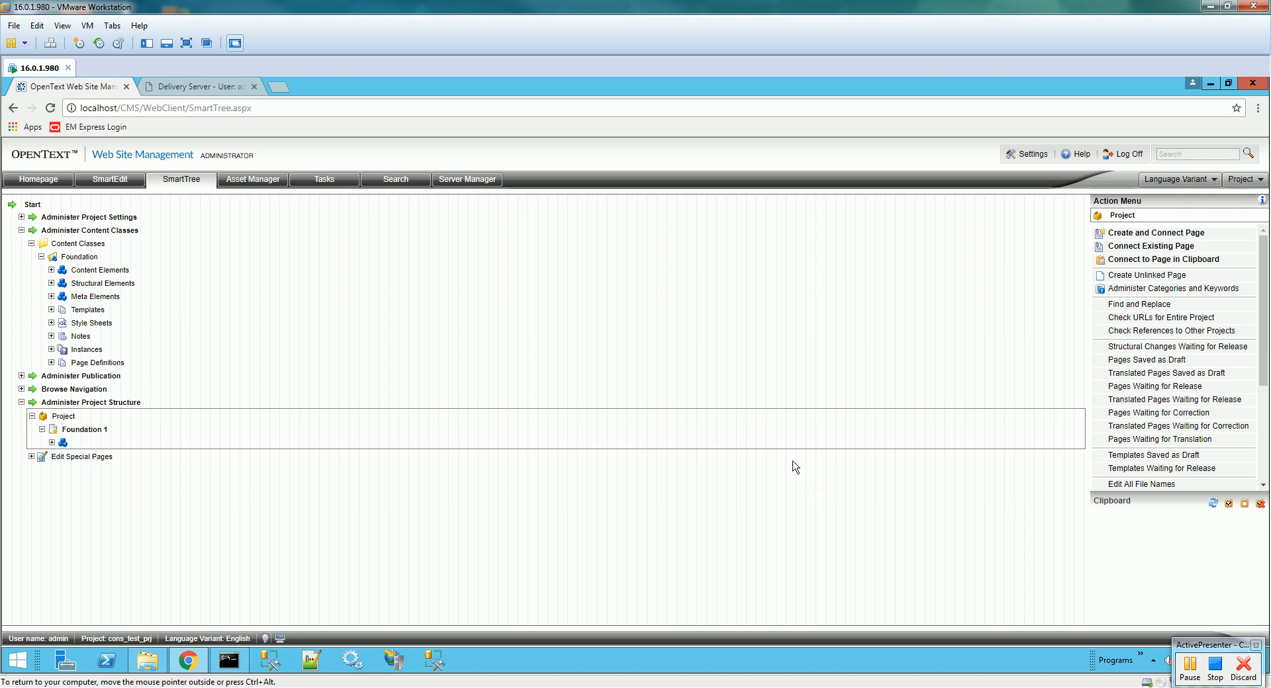
- Expand Foundation 1's elements to show myCons and pdf_doc, selecting pdf_doc
click(60, 443)
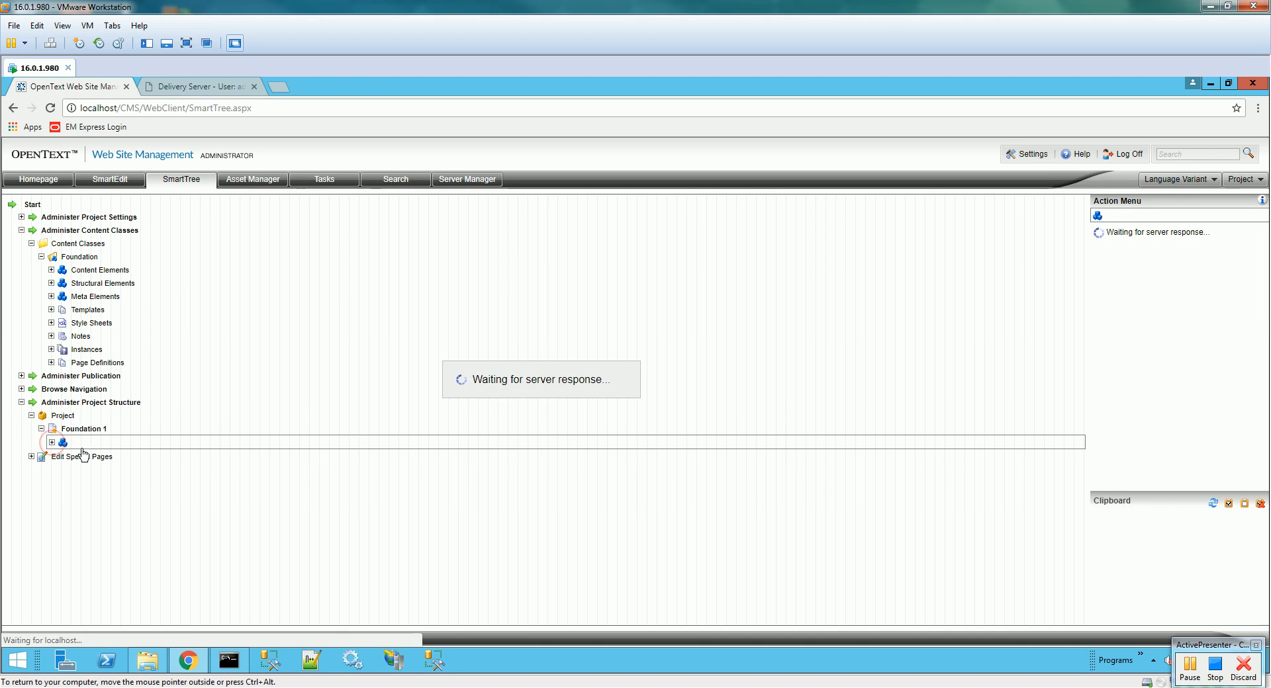
click(127, 456)
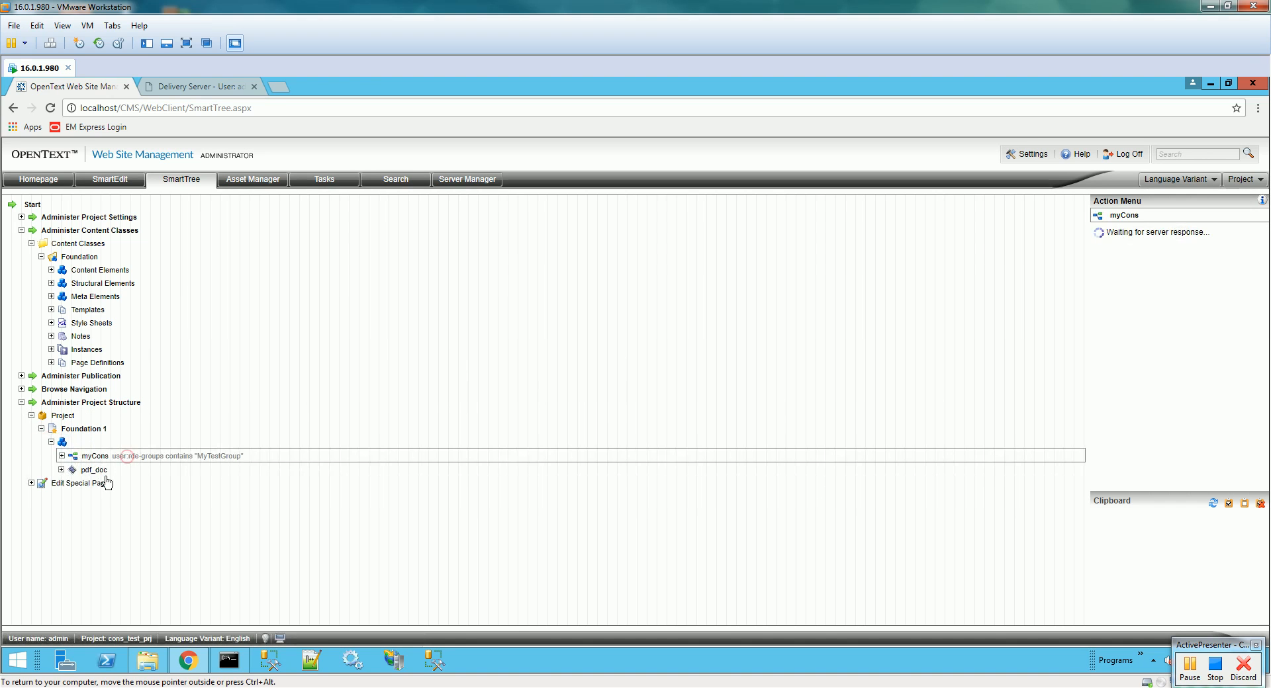
click(100, 471)
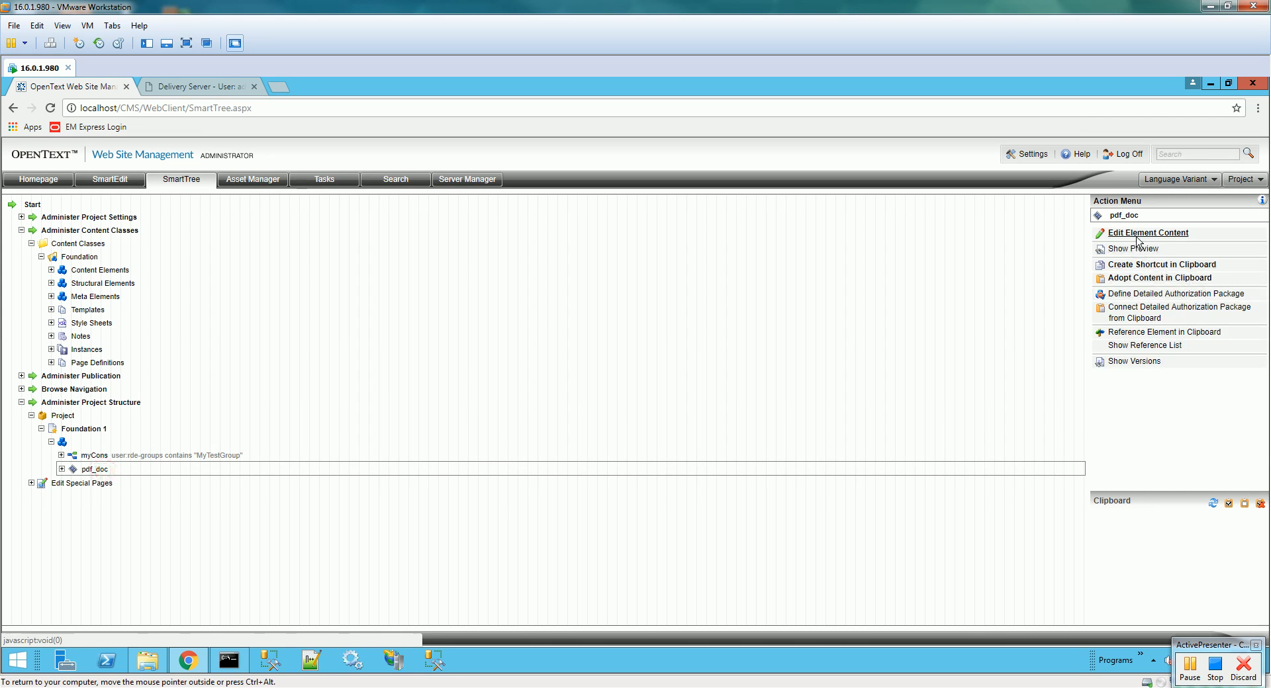
- Assign test.pdf from Media Asset Management as the pdf_doc element's content
click(1139, 235)
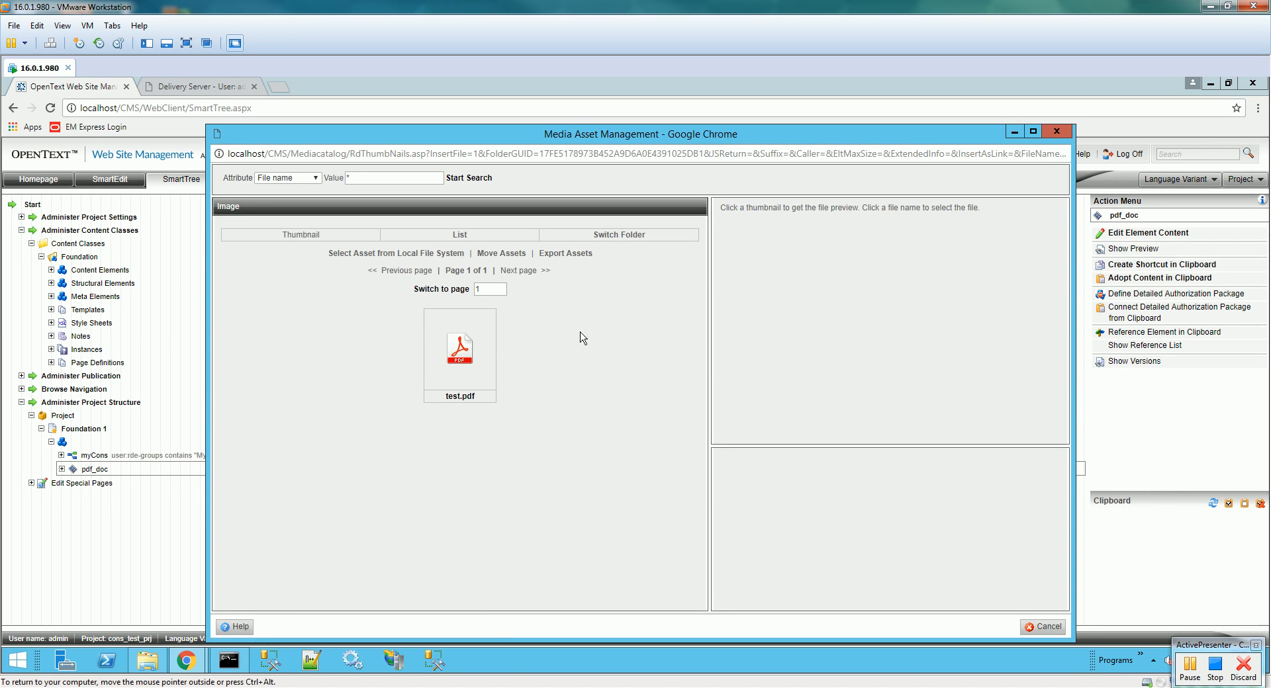
click(461, 397)
click(1009, 628)
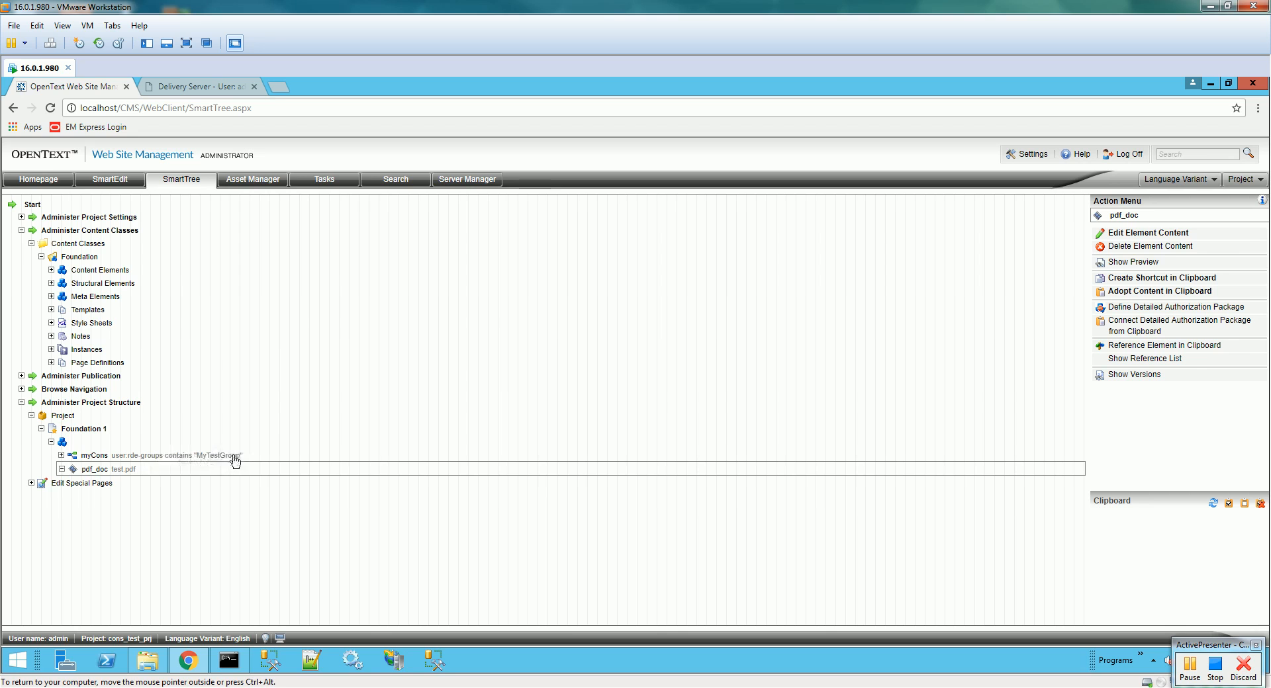
- Submit the Foundation 1 page to workflow
click(198, 457)
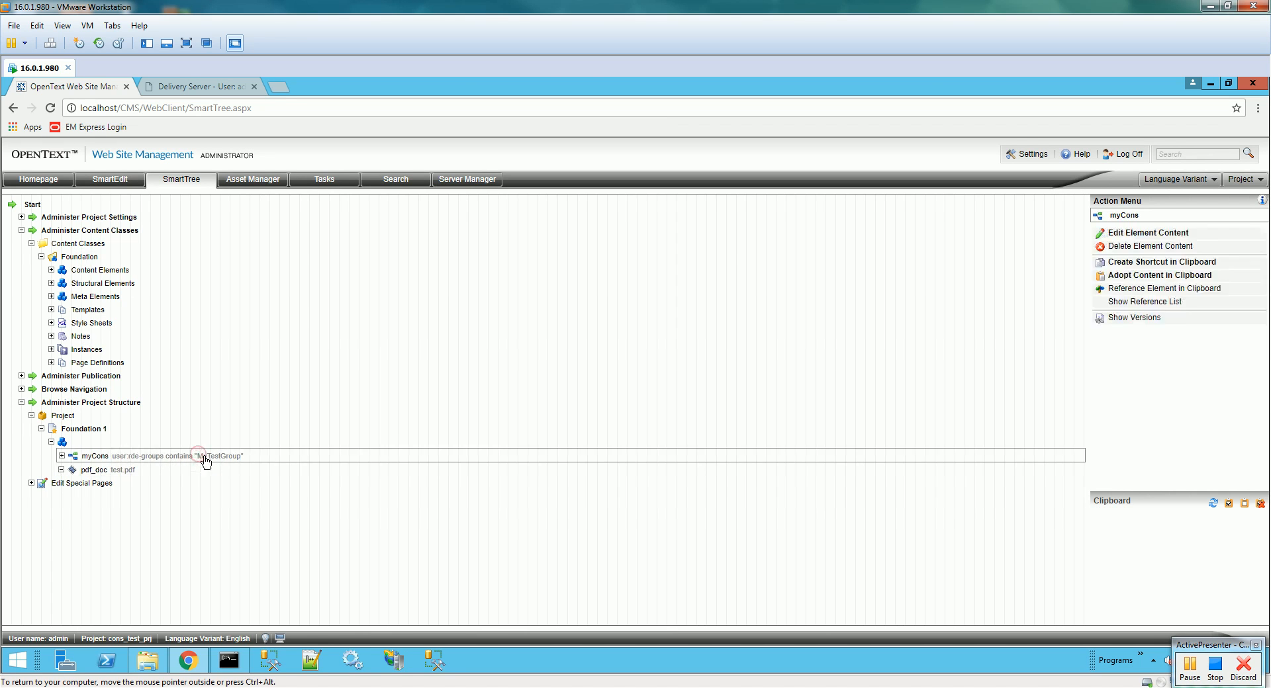
click(21, 218)
click(21, 218)
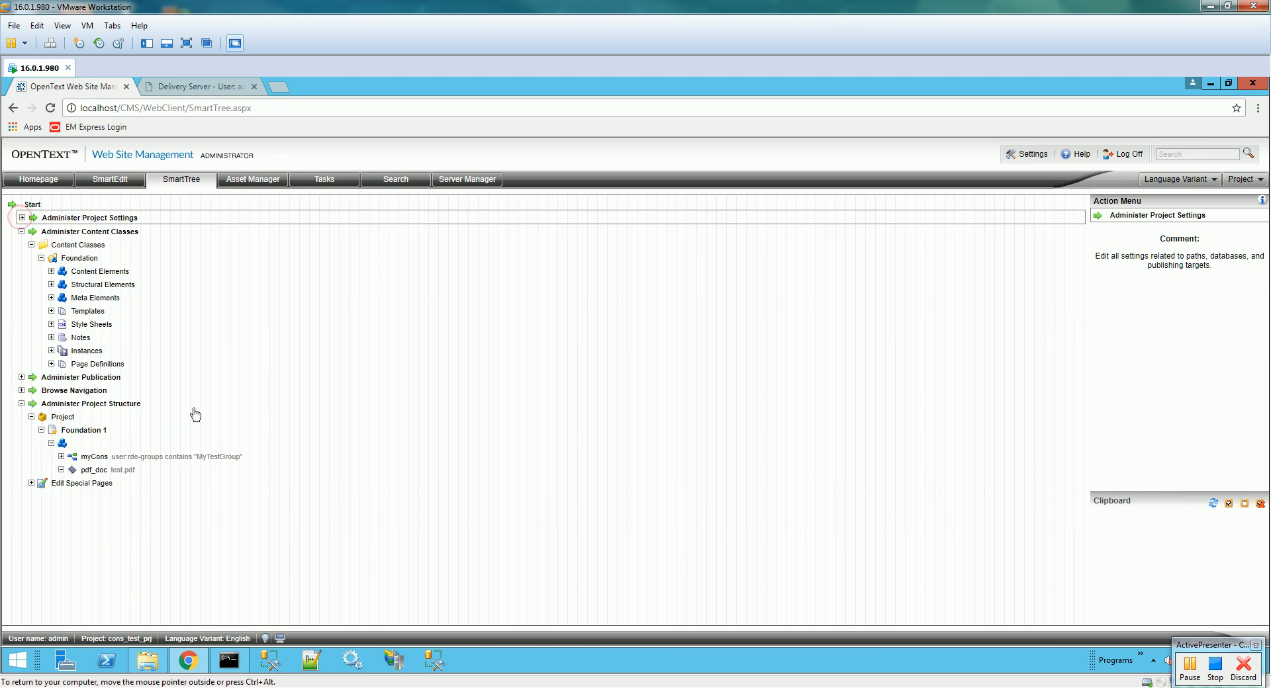
click(178, 456)
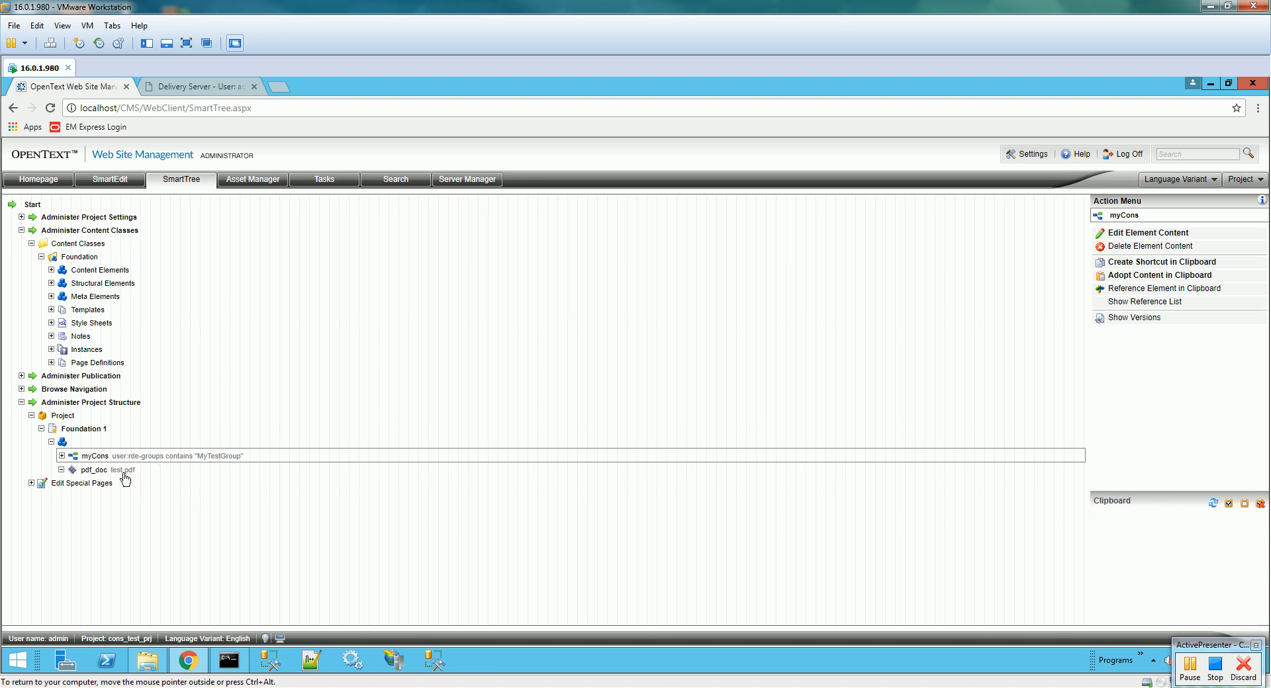
click(68, 434)
scroll(1255, 381, down, 3)
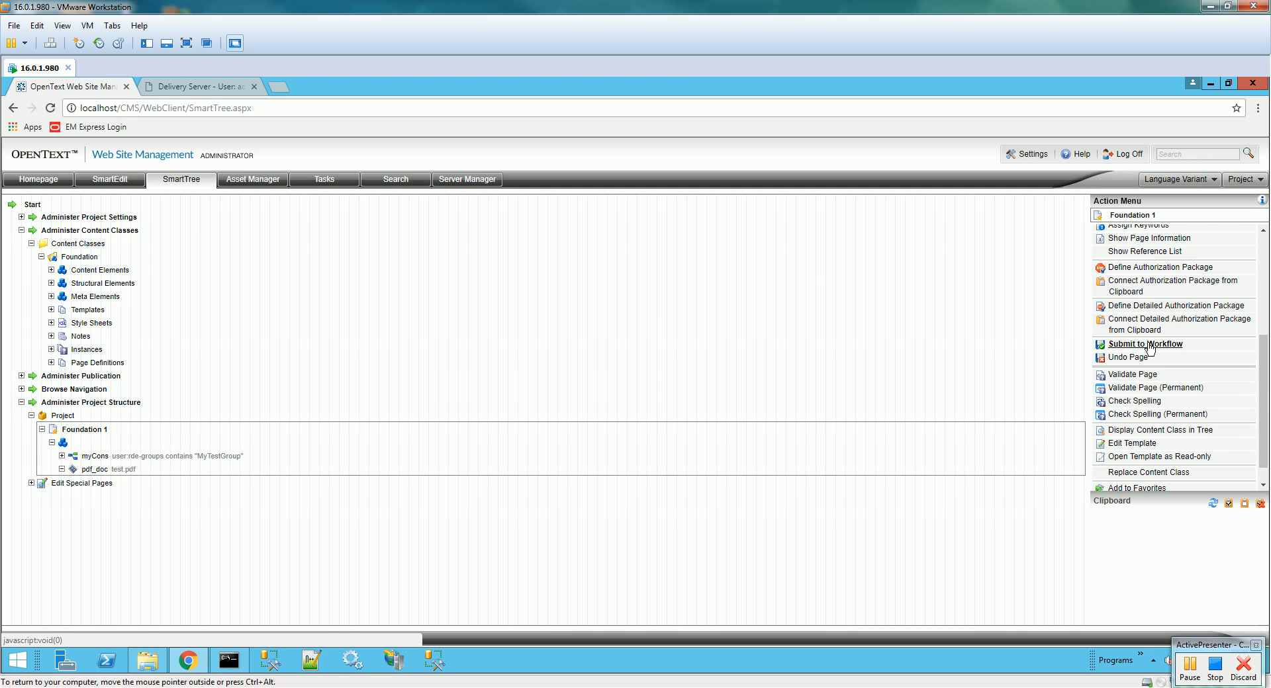
click(1144, 344)
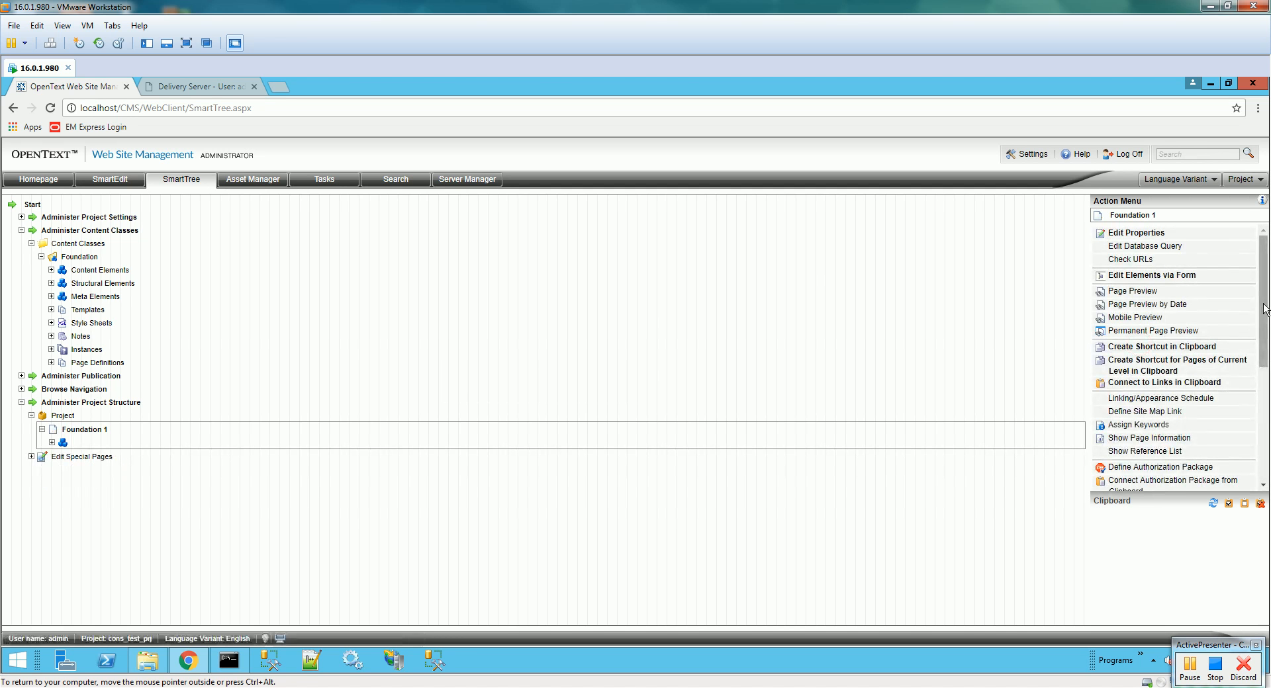
- Select the Project node and bring Define Publication Package into view in the Action Menu
scroll(1255, 418, down, 5)
mouse_move(1255, 414)
mouse_down()
mouse_move(1247, 325)
mouse_move(1252, 391)
mouse_up()
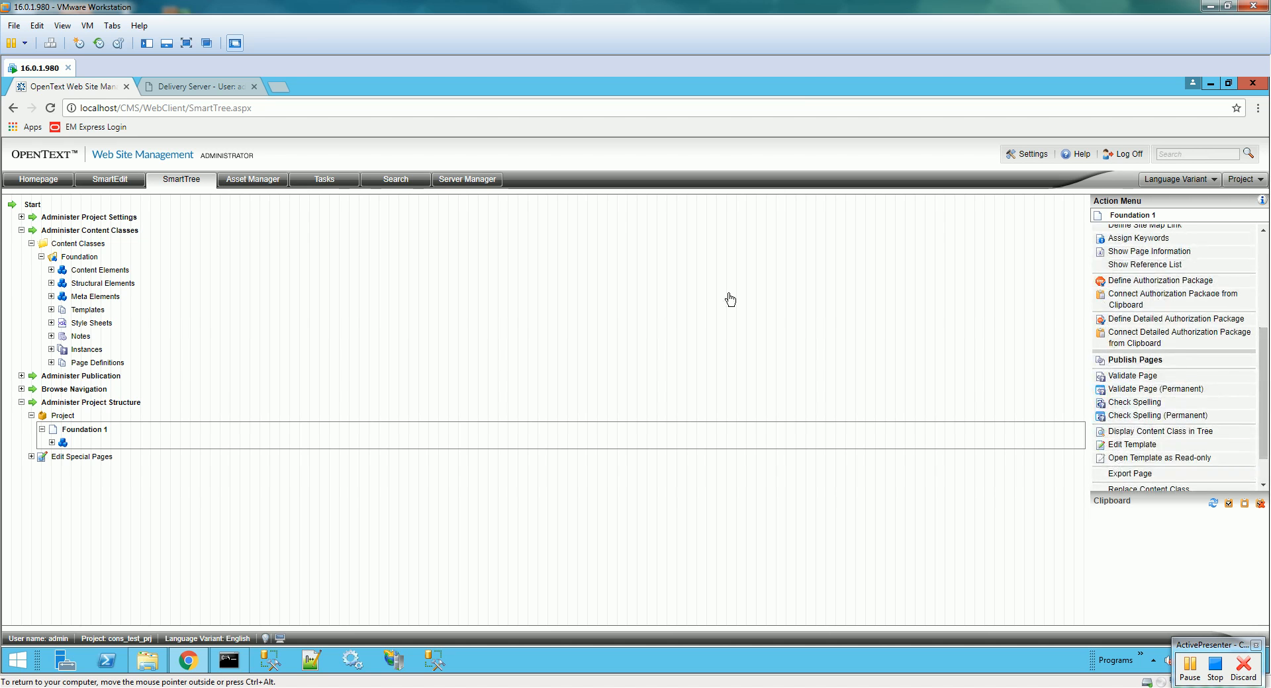
click(63, 420)
drag(1263, 317, 1264, 409)
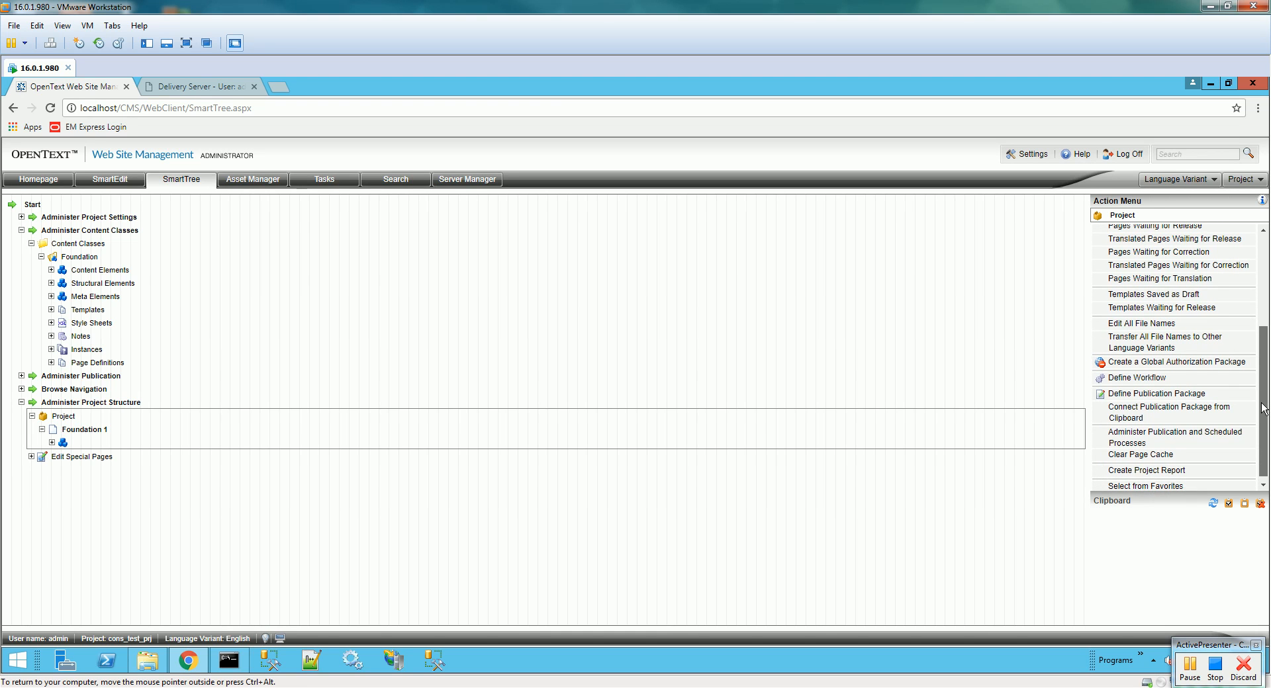
- Create a publication package named pubpackage
click(1213, 396)
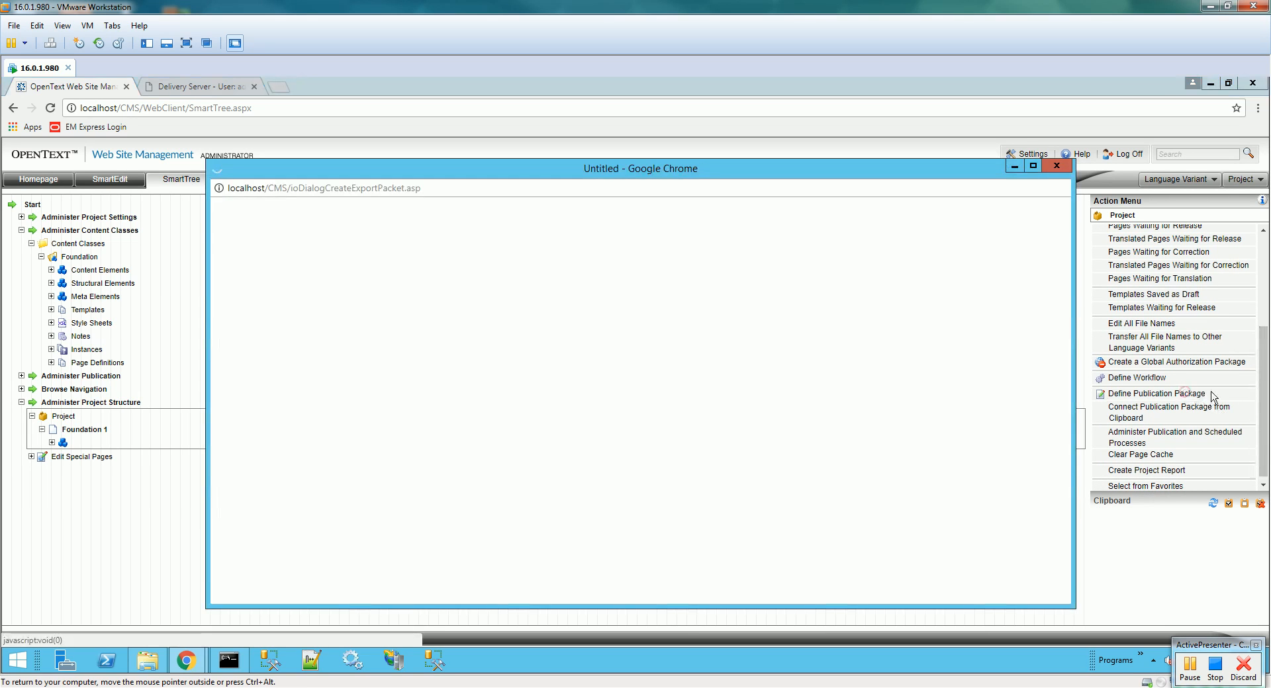
click(643, 274)
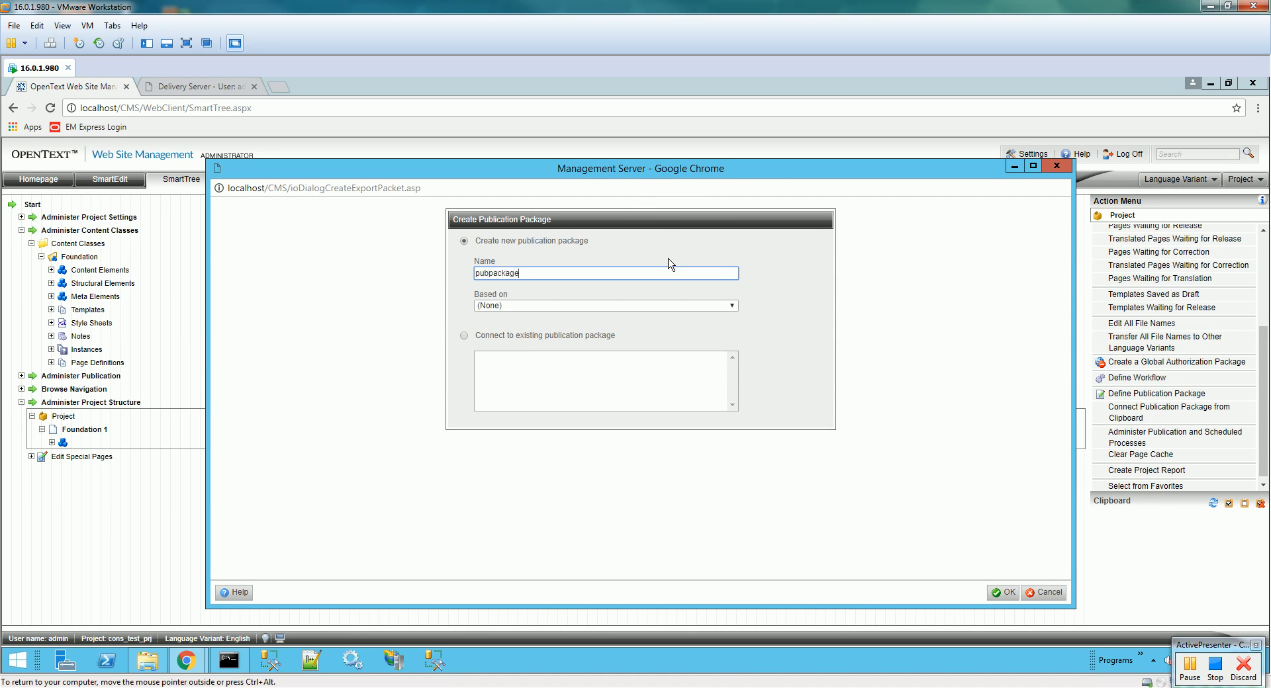
click(1004, 592)
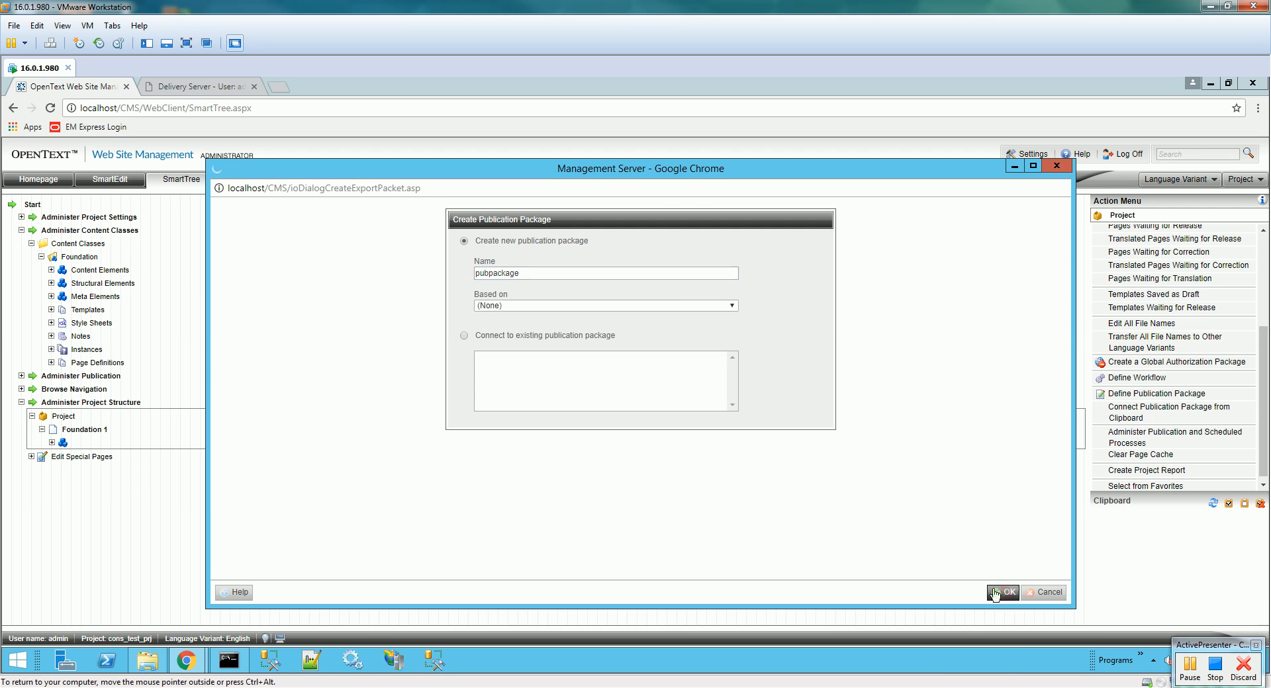
- Delete the English combination under HTML (Draft) from pubpackage
click(41, 430)
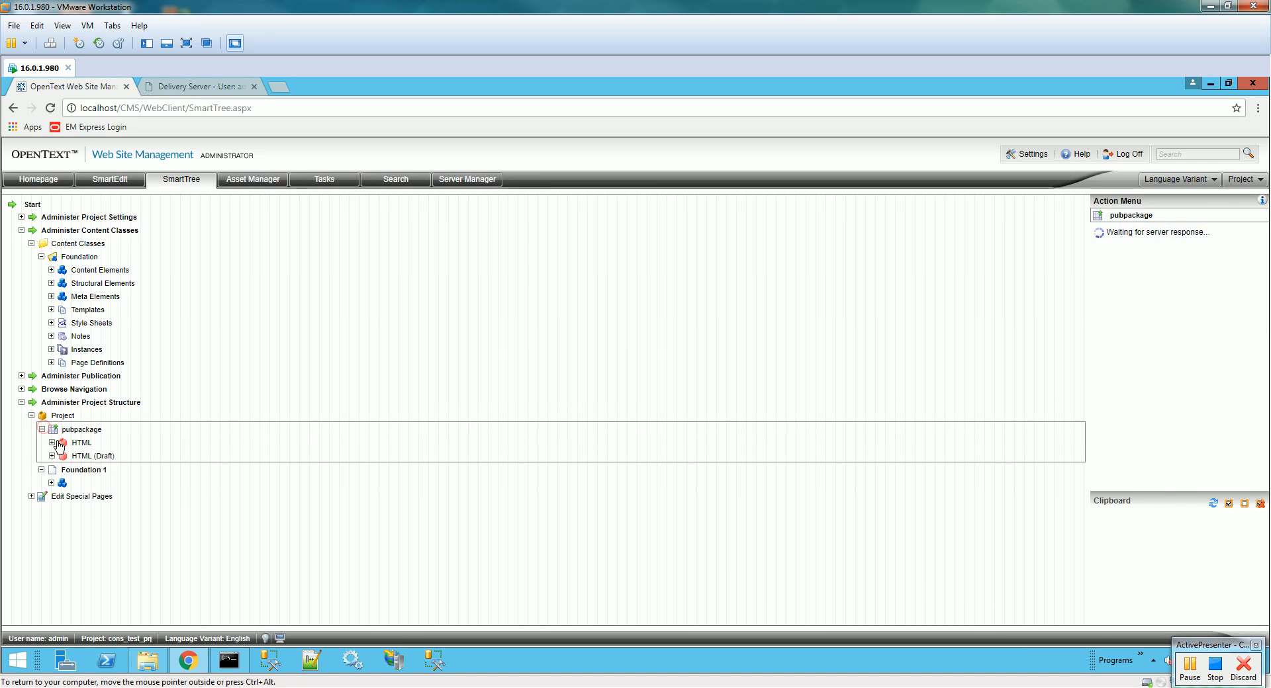
click(52, 456)
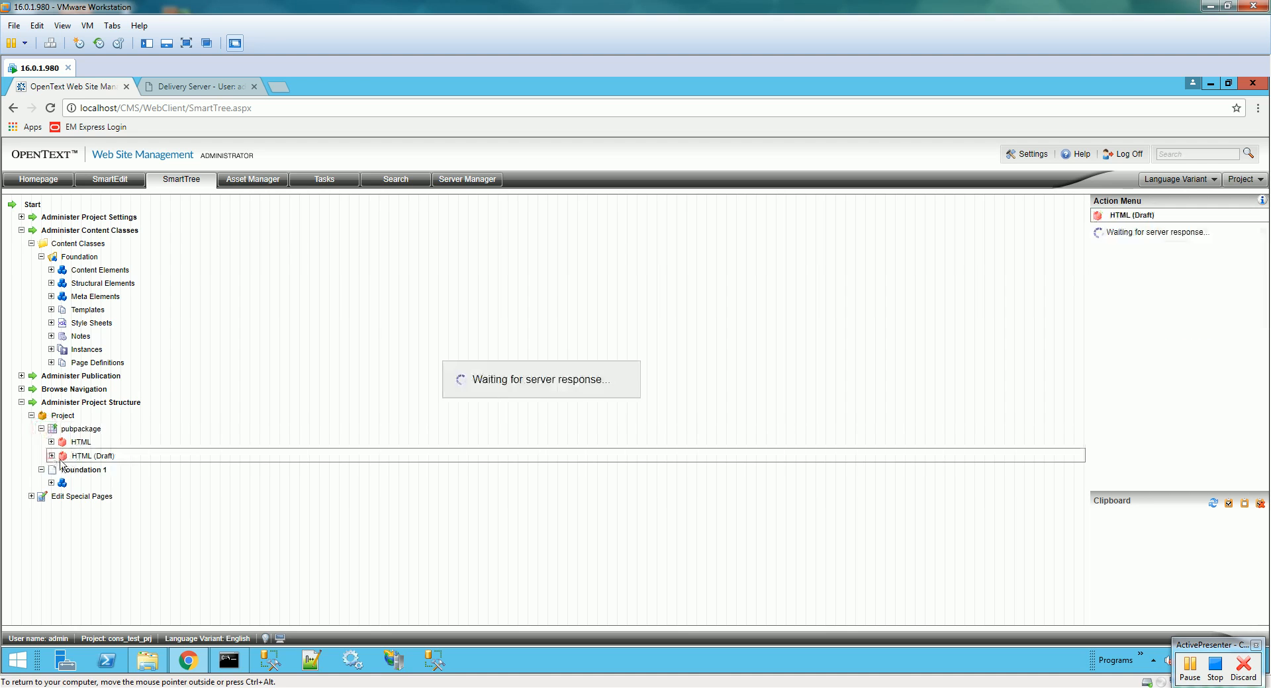
click(93, 470)
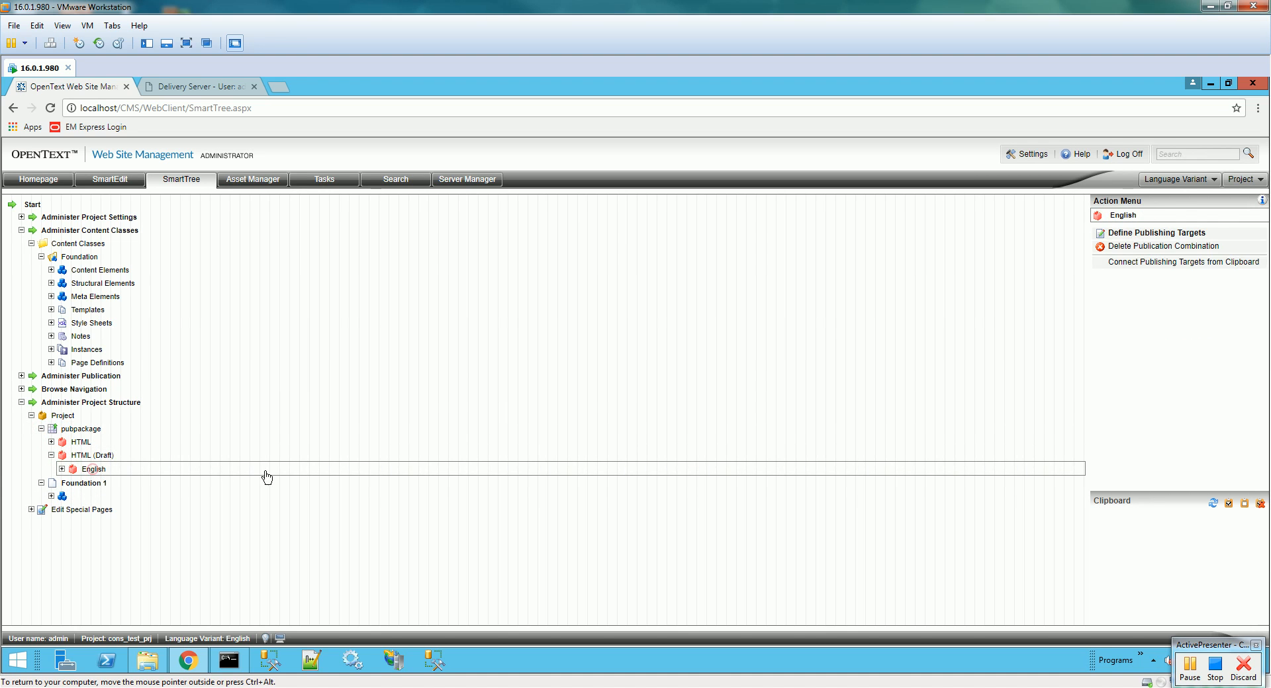
click(1206, 247)
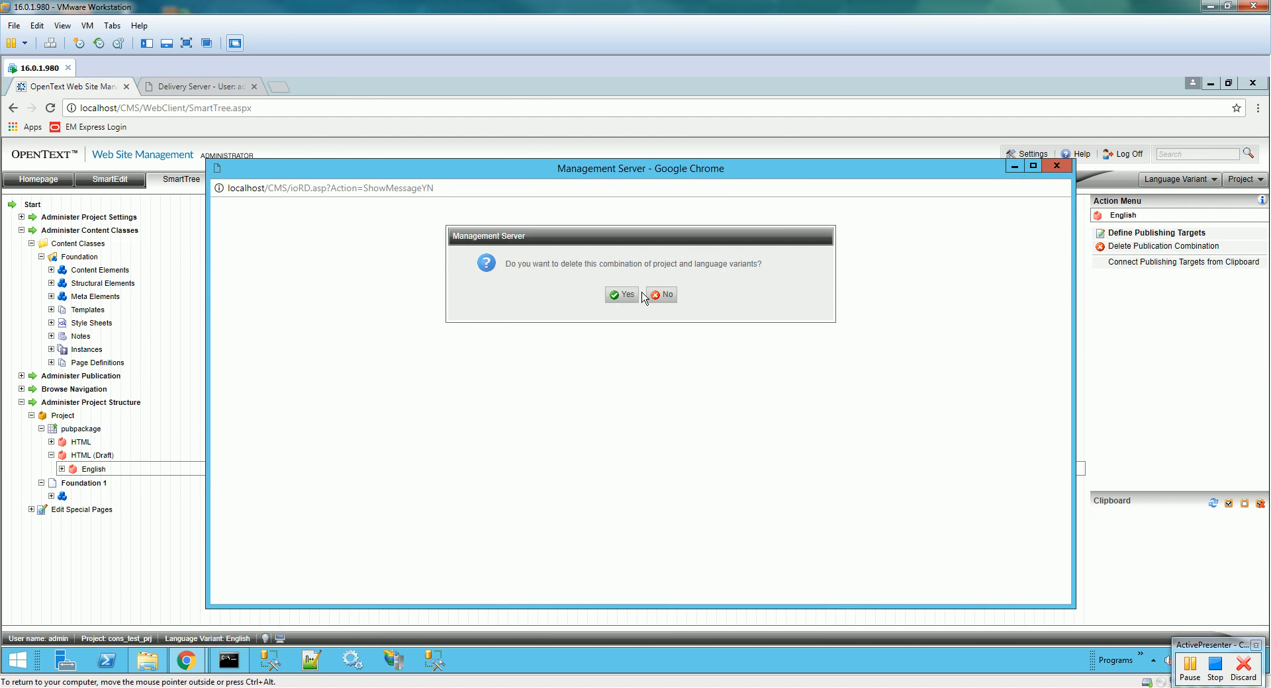
click(621, 295)
- Set DSTarget as the publishing target for the HTML English combination
click(51, 442)
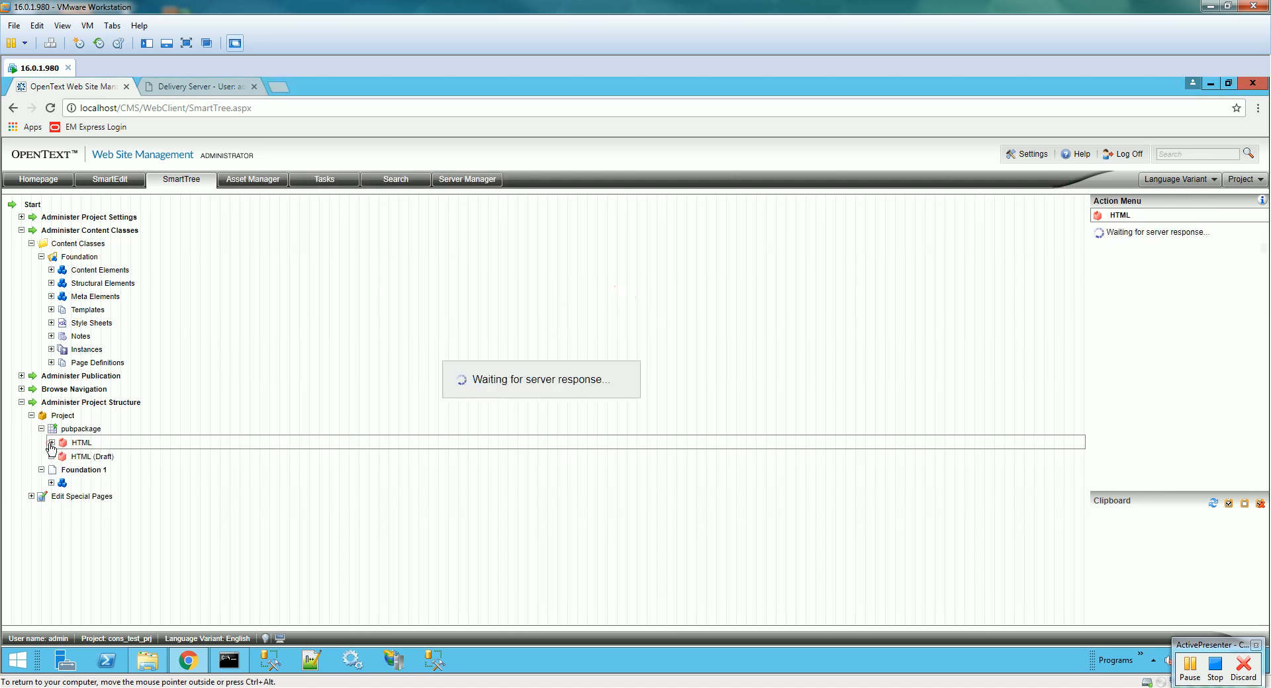
click(73, 458)
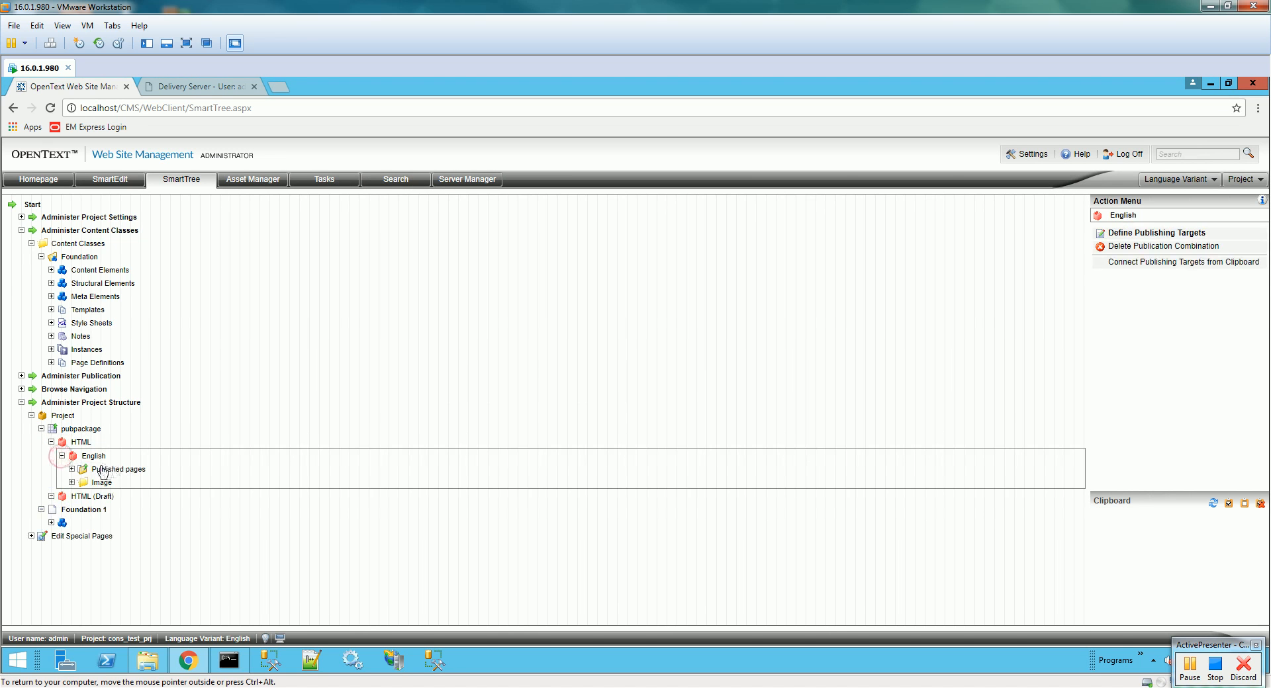
click(1183, 236)
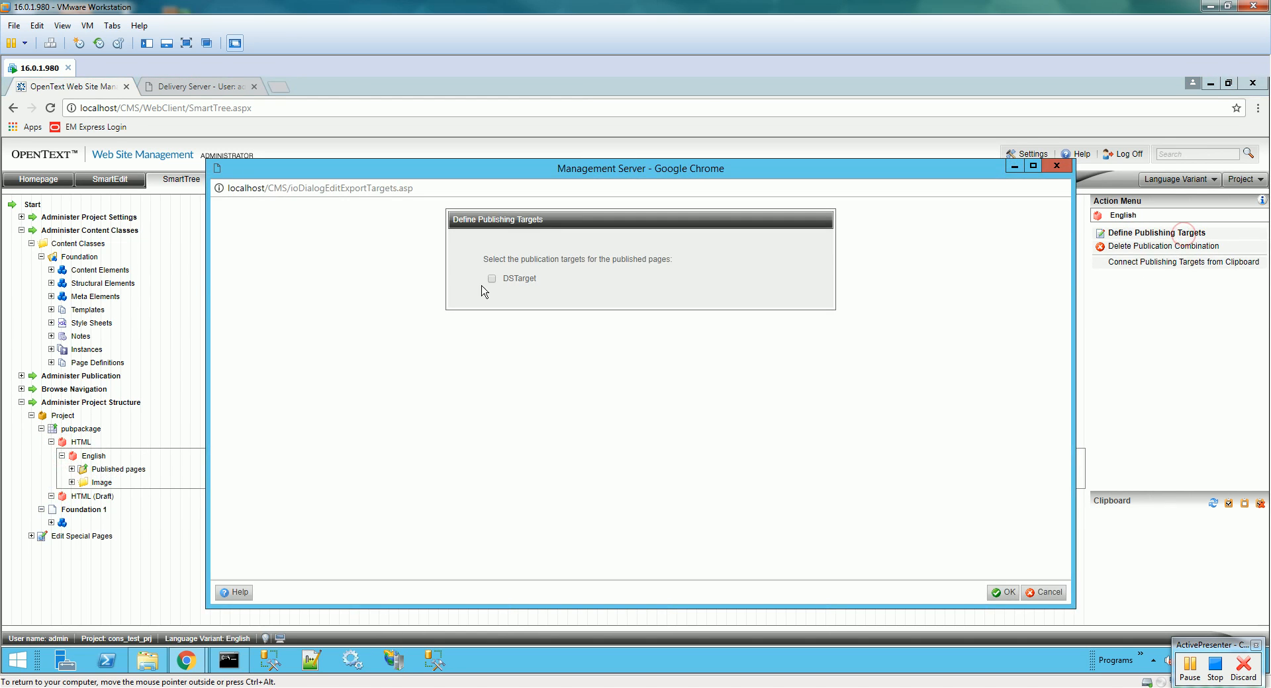
click(997, 592)
- Assign PDF Folder as the publication folder for both Published pages and Image
click(84, 470)
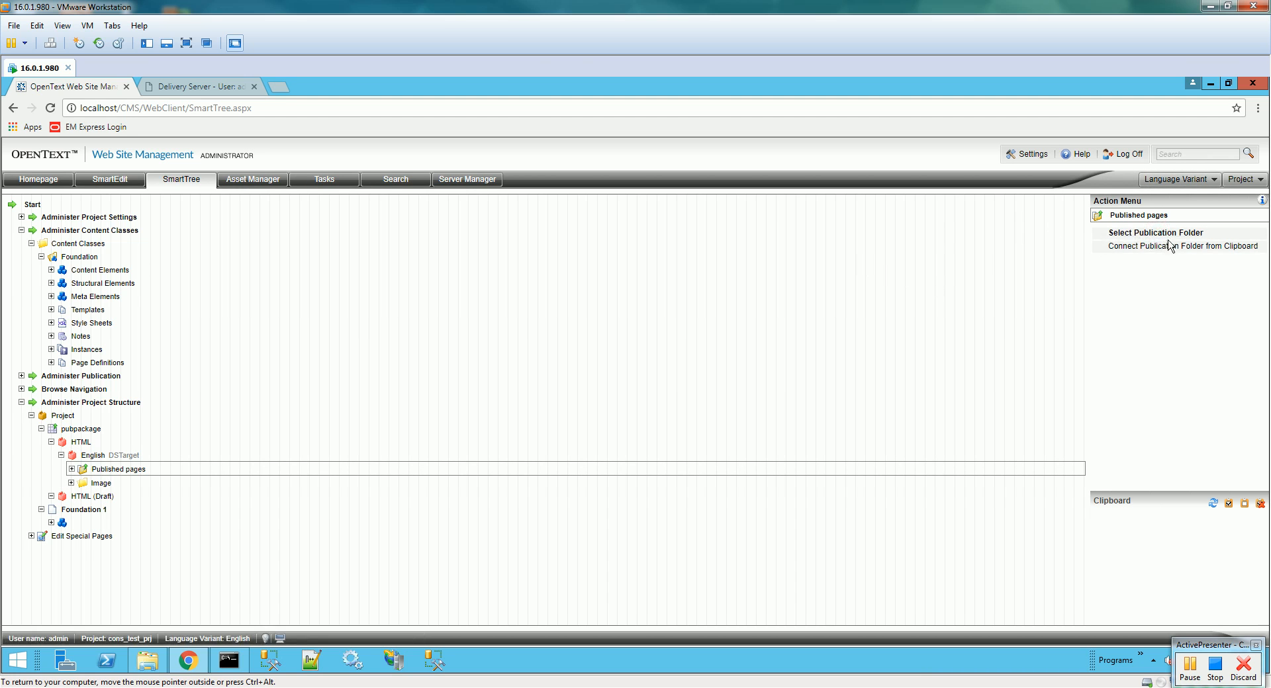
click(1169, 233)
click(511, 276)
click(1004, 592)
click(103, 487)
click(1192, 233)
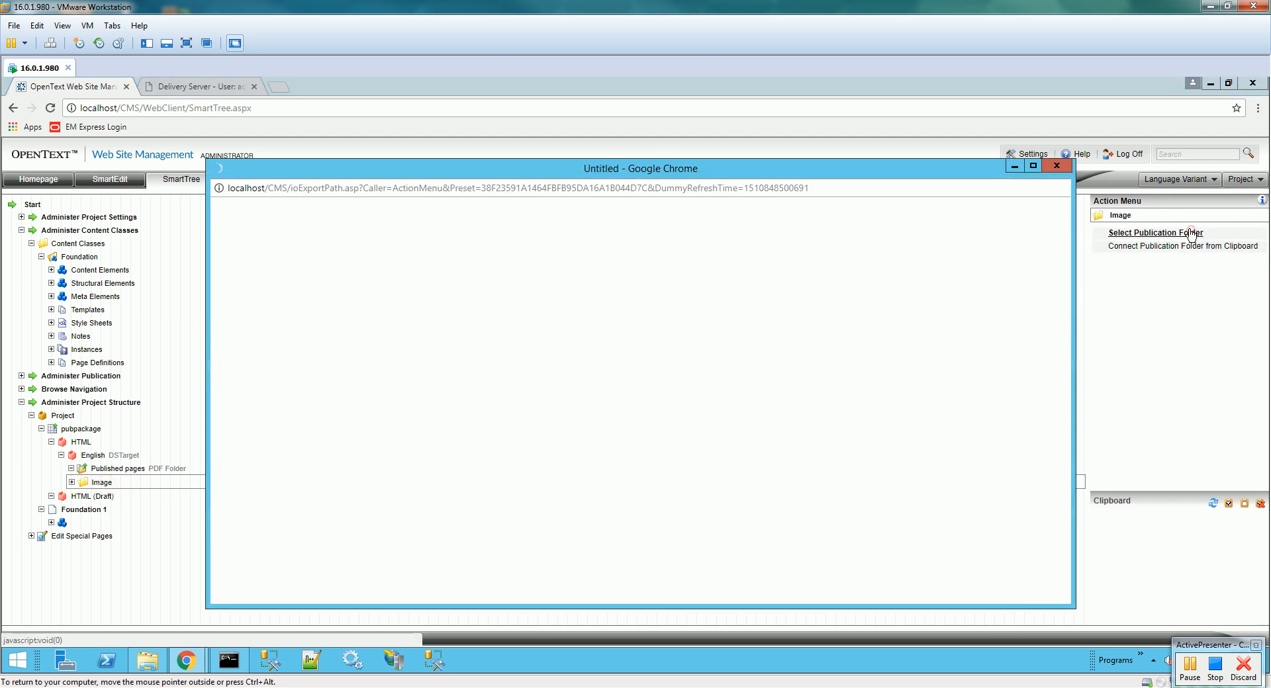
click(513, 275)
click(1003, 592)
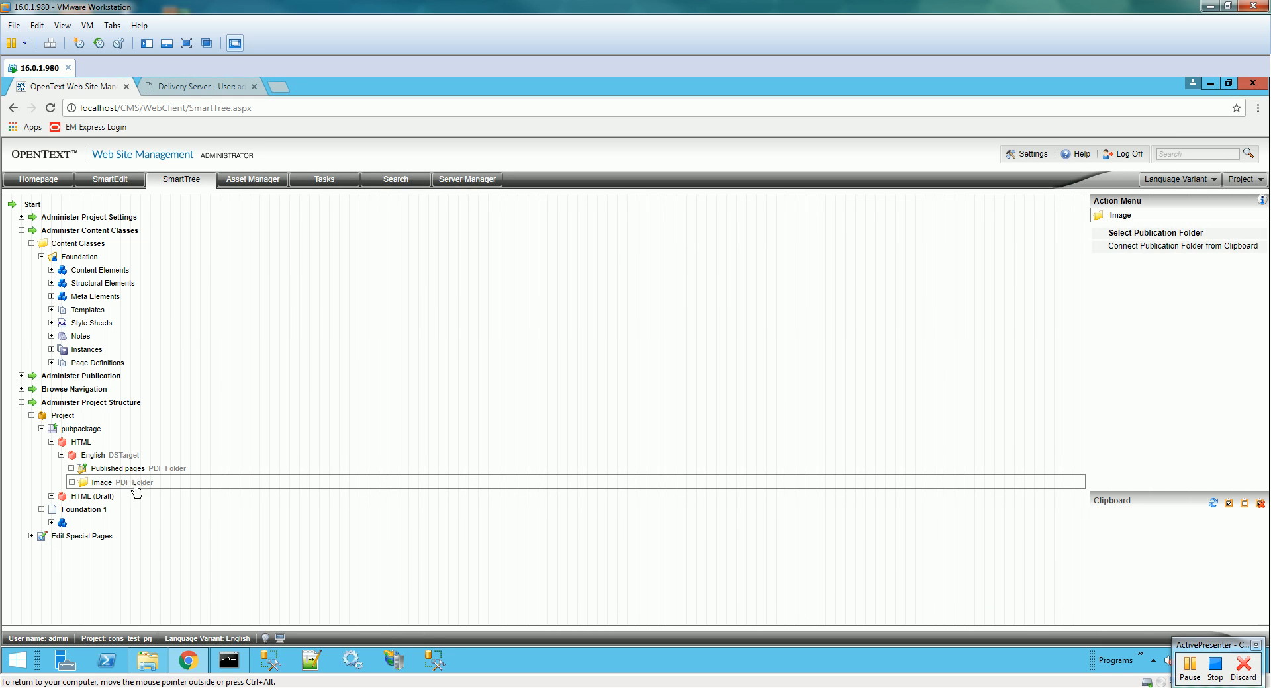
click(61, 456)
click(51, 442)
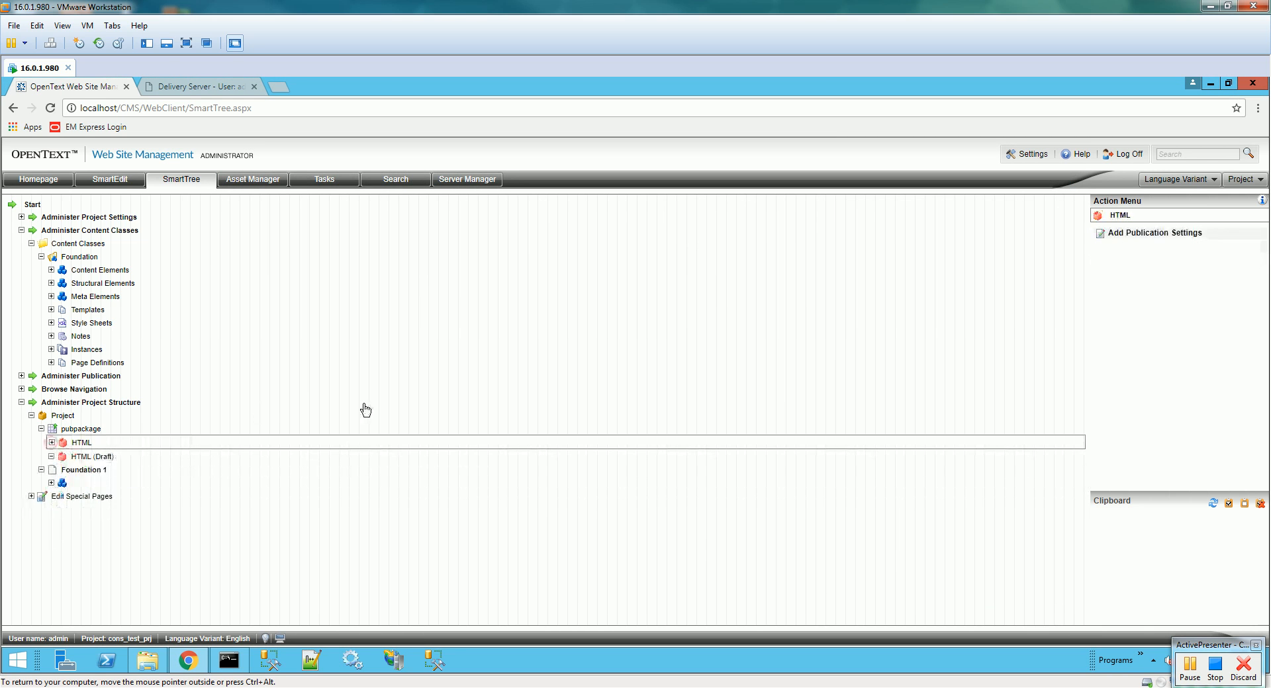
- Publish the Foundation 1 page for the English language and HTML variant
click(100, 472)
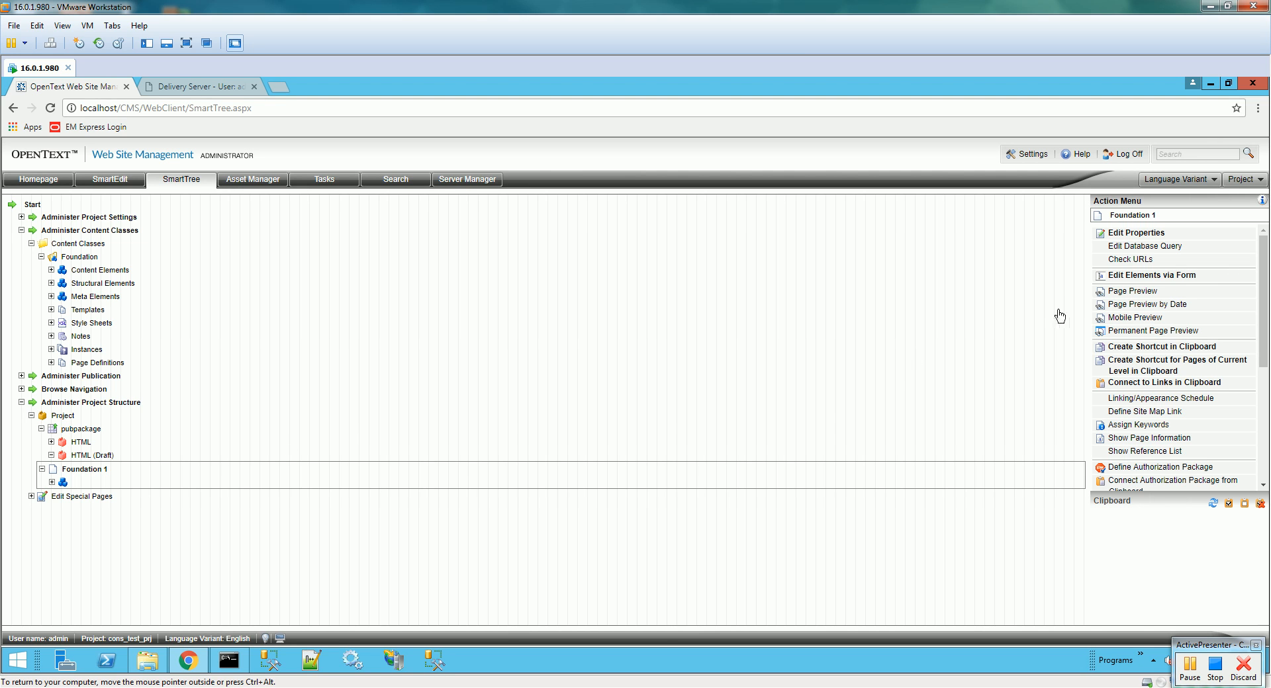
drag(1264, 311, 1268, 407)
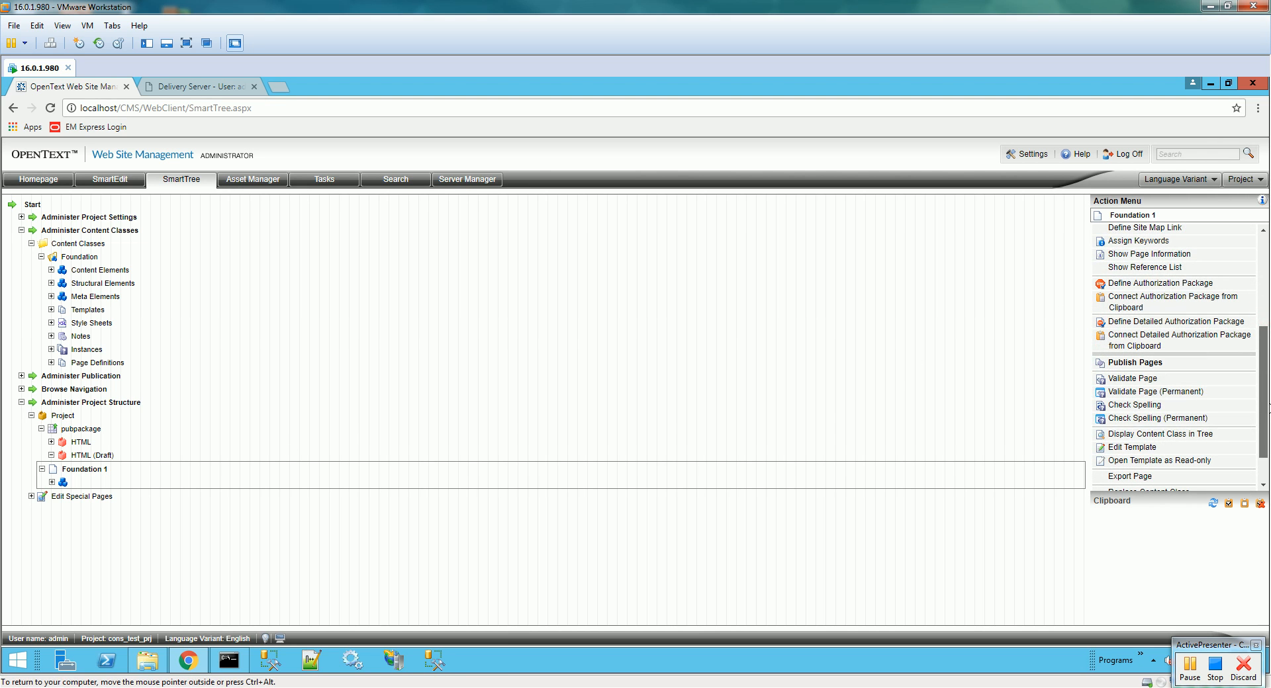
click(1155, 363)
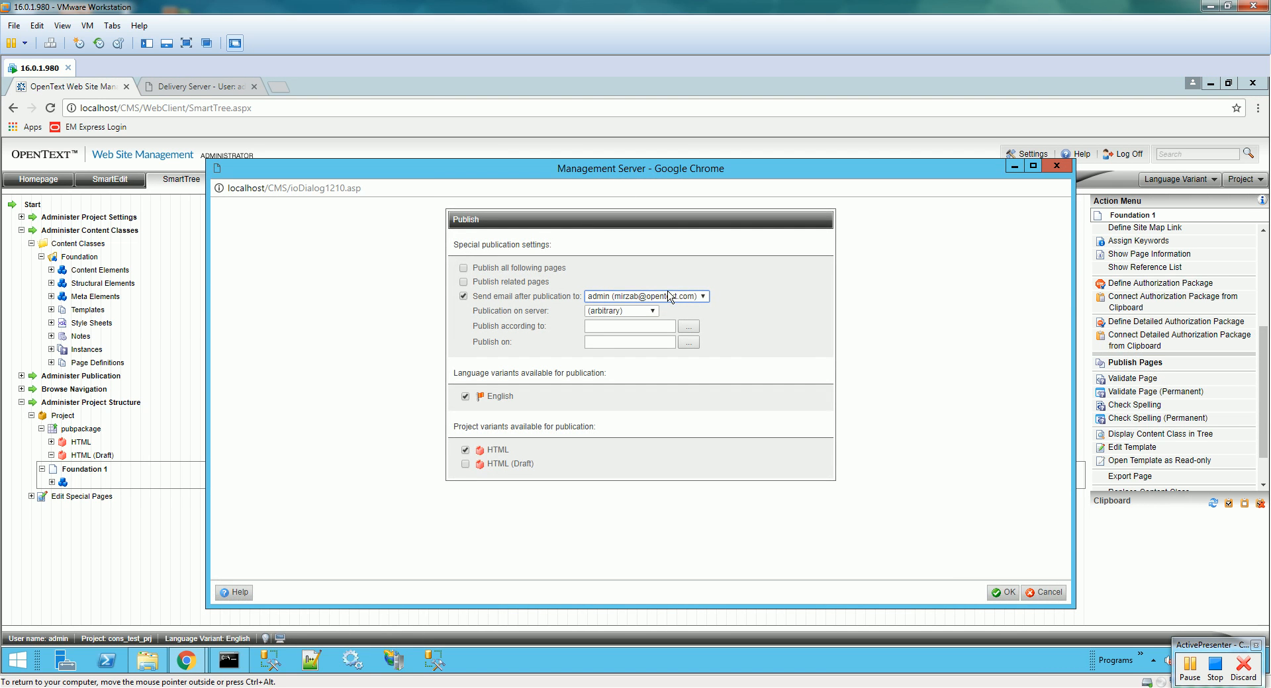
click(1004, 593)
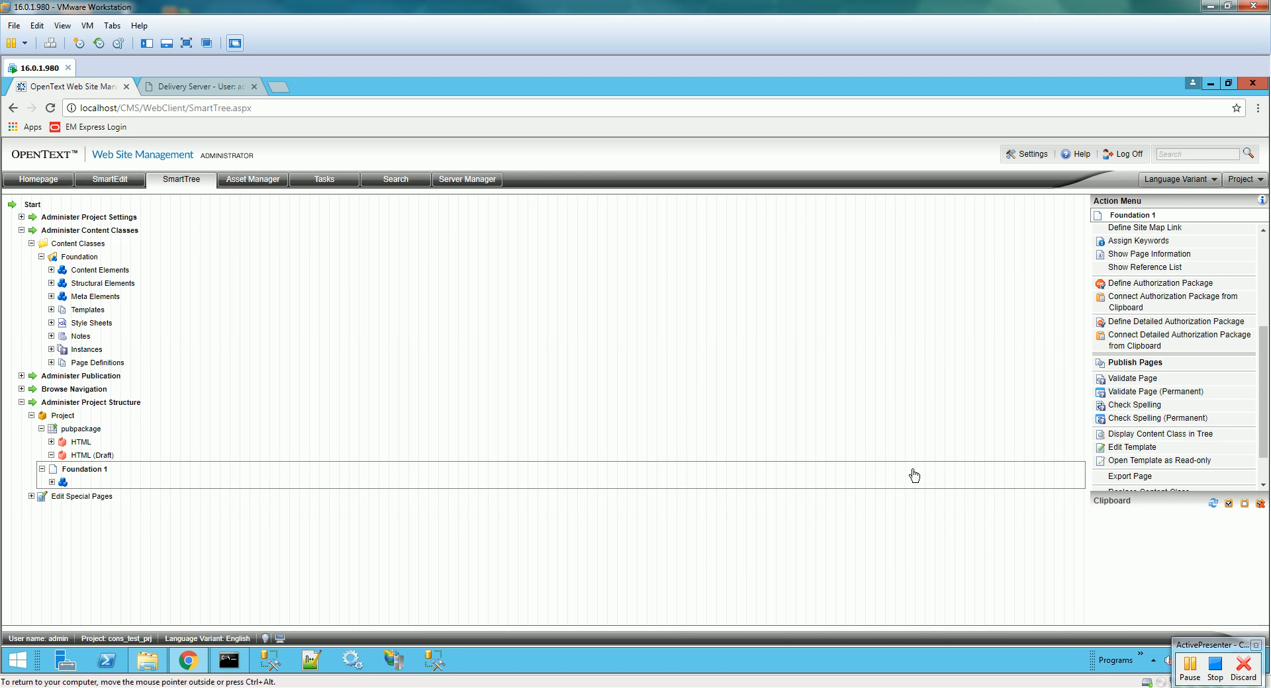
- Read the Foundation 1 job report under Administer Publication > Project > Job Reports, then close it
click(21, 376)
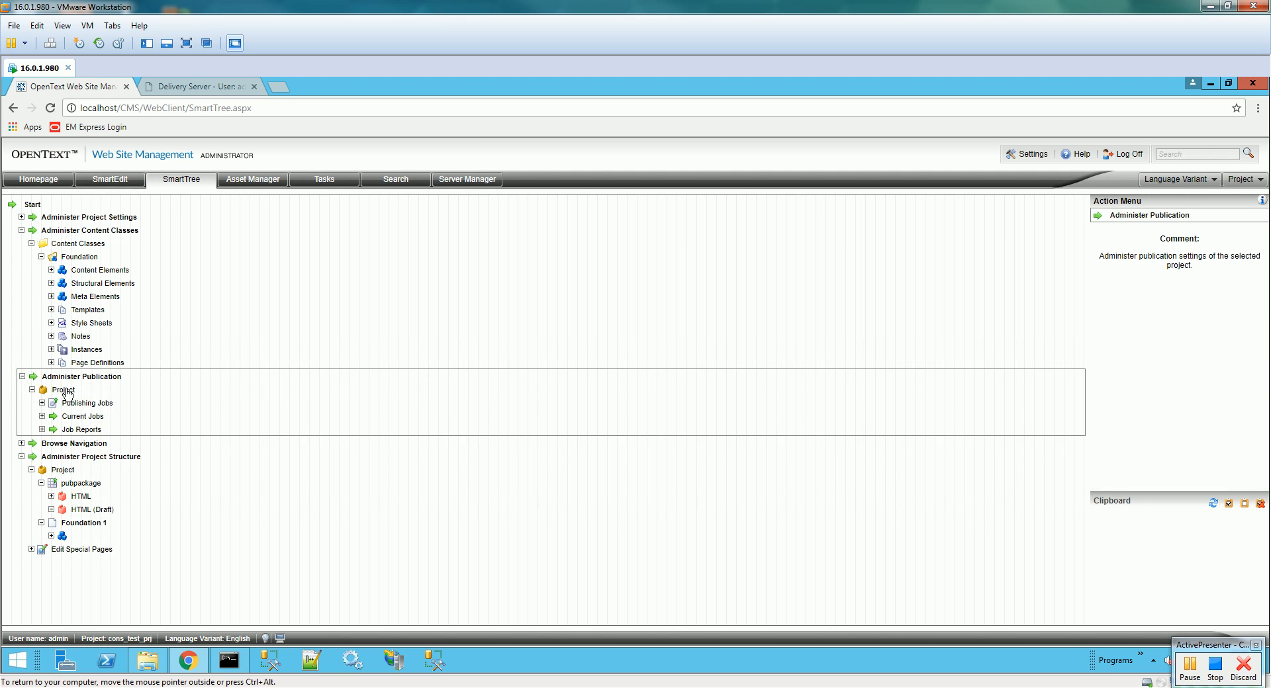
click(63, 389)
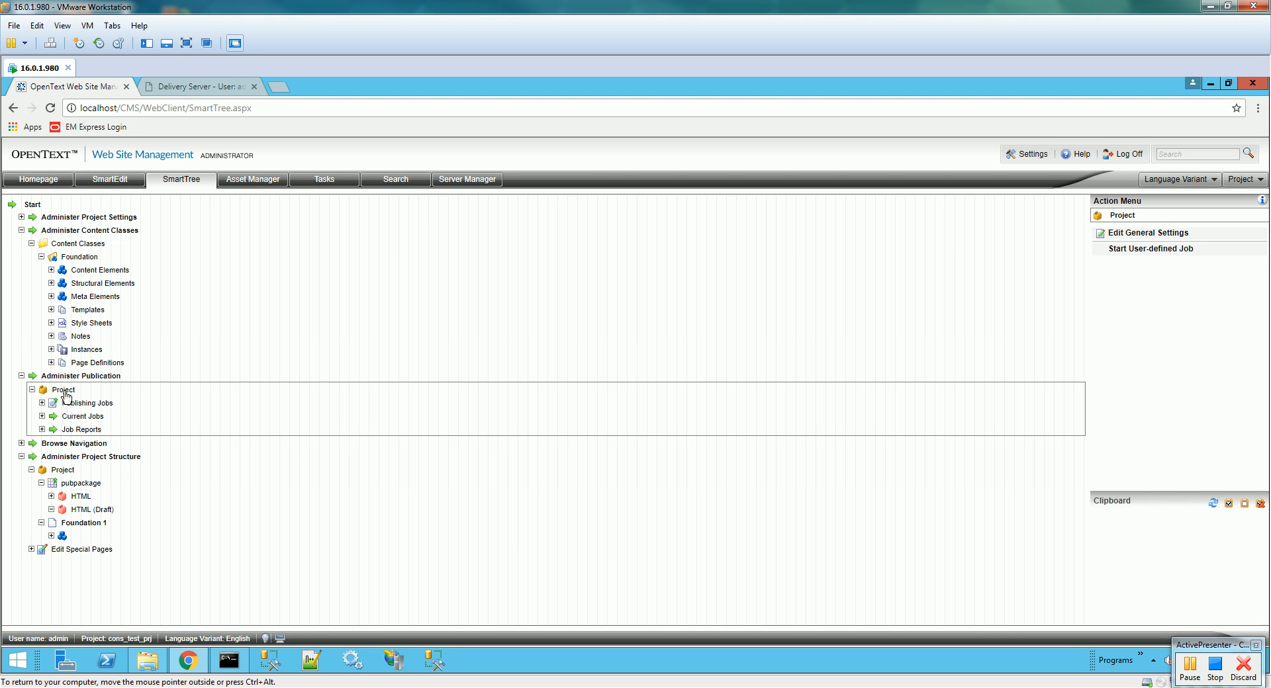
click(43, 417)
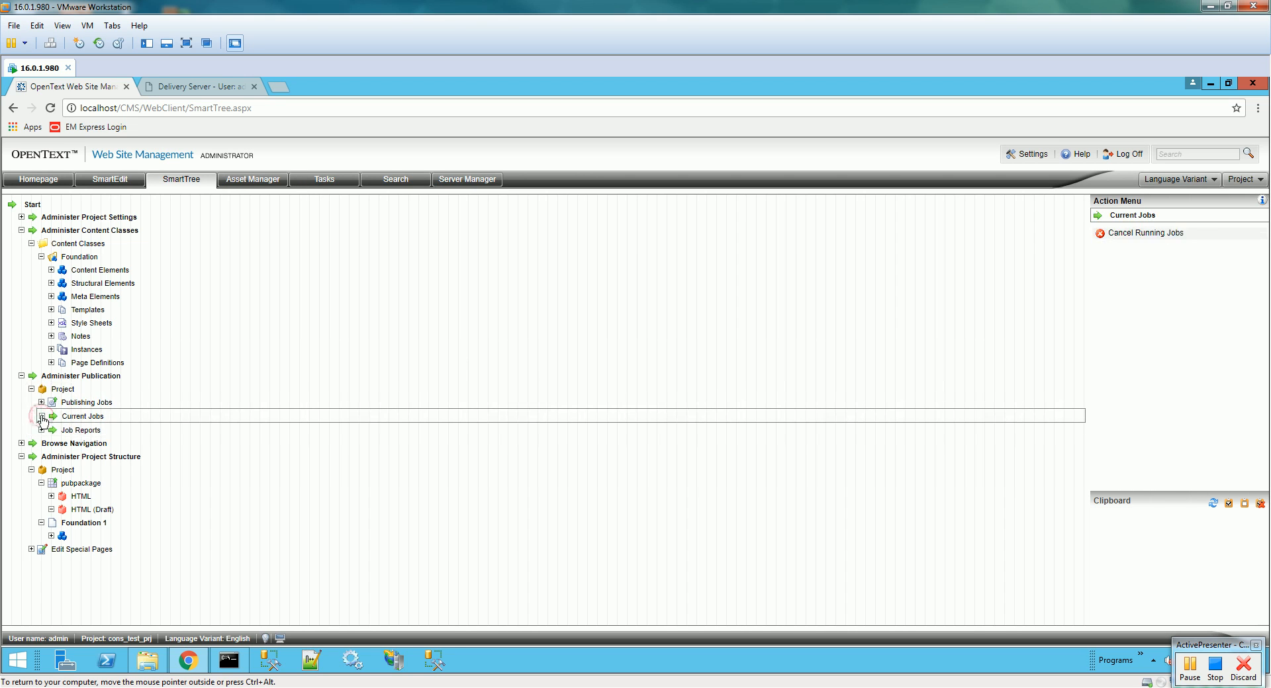
click(41, 429)
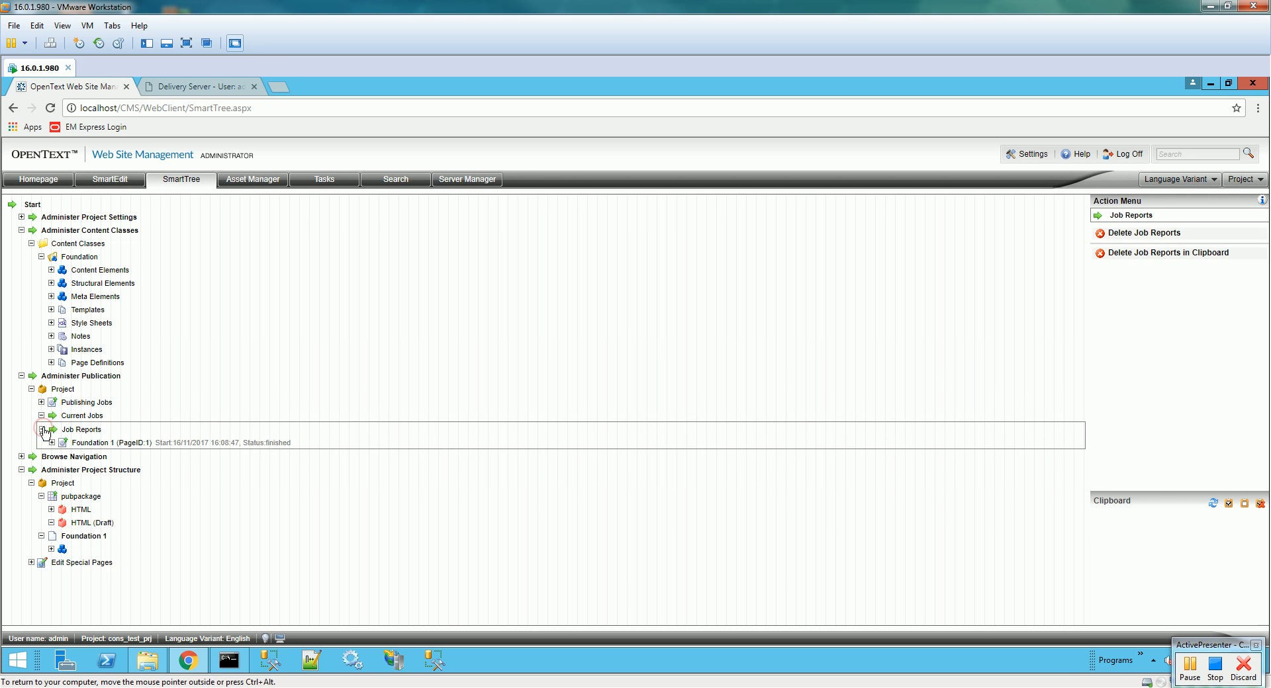
click(178, 445)
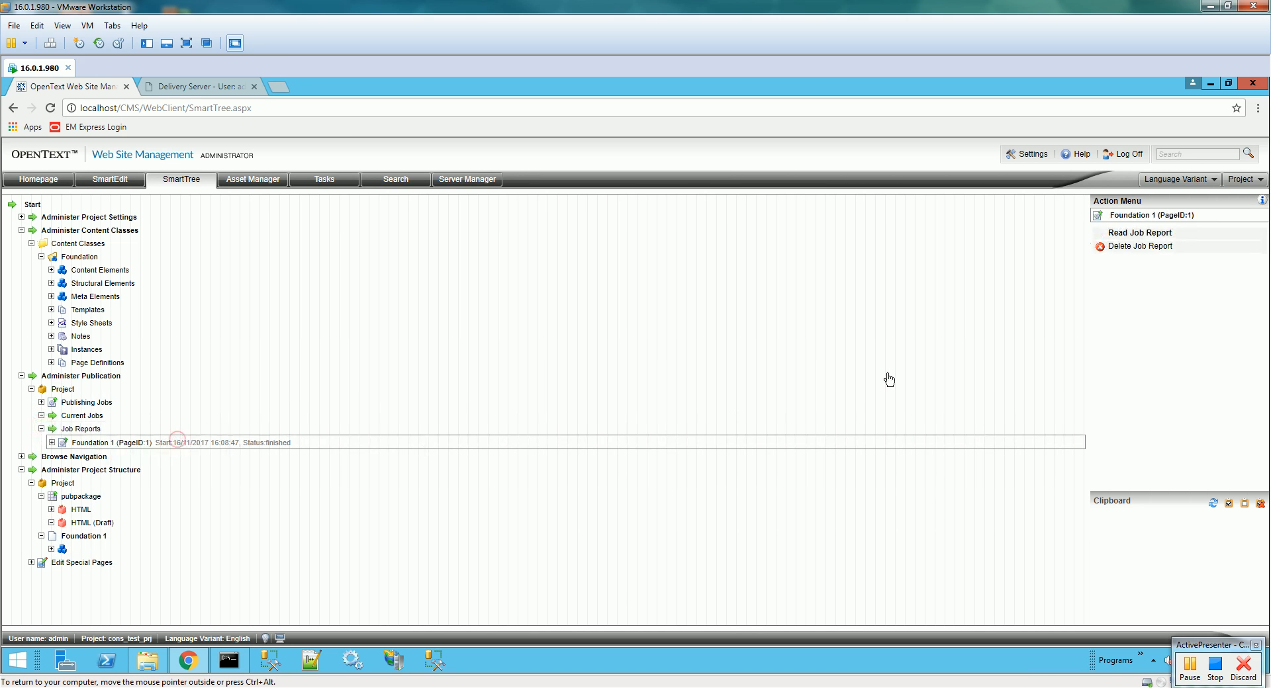
click(1139, 233)
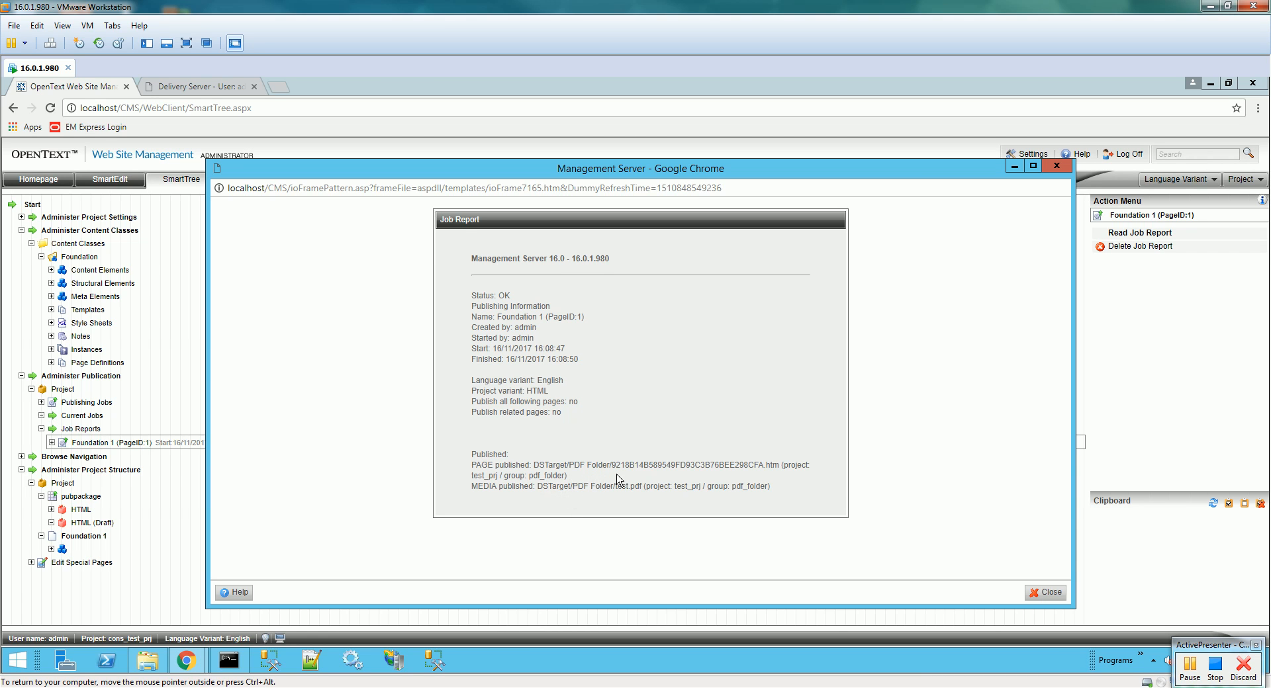
click(1045, 592)
- In Delivery Server's test_prj project, open pdf_folder to list the published .htm page and test.pdf
click(190, 87)
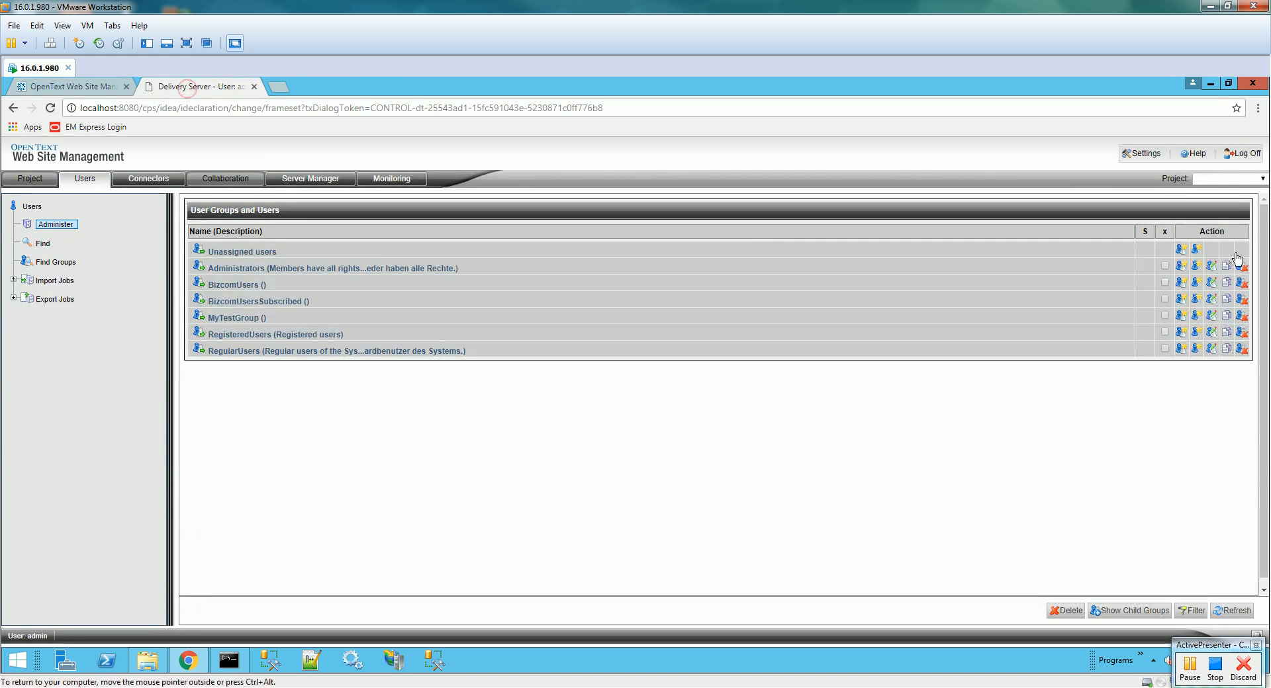
click(1229, 180)
click(1229, 246)
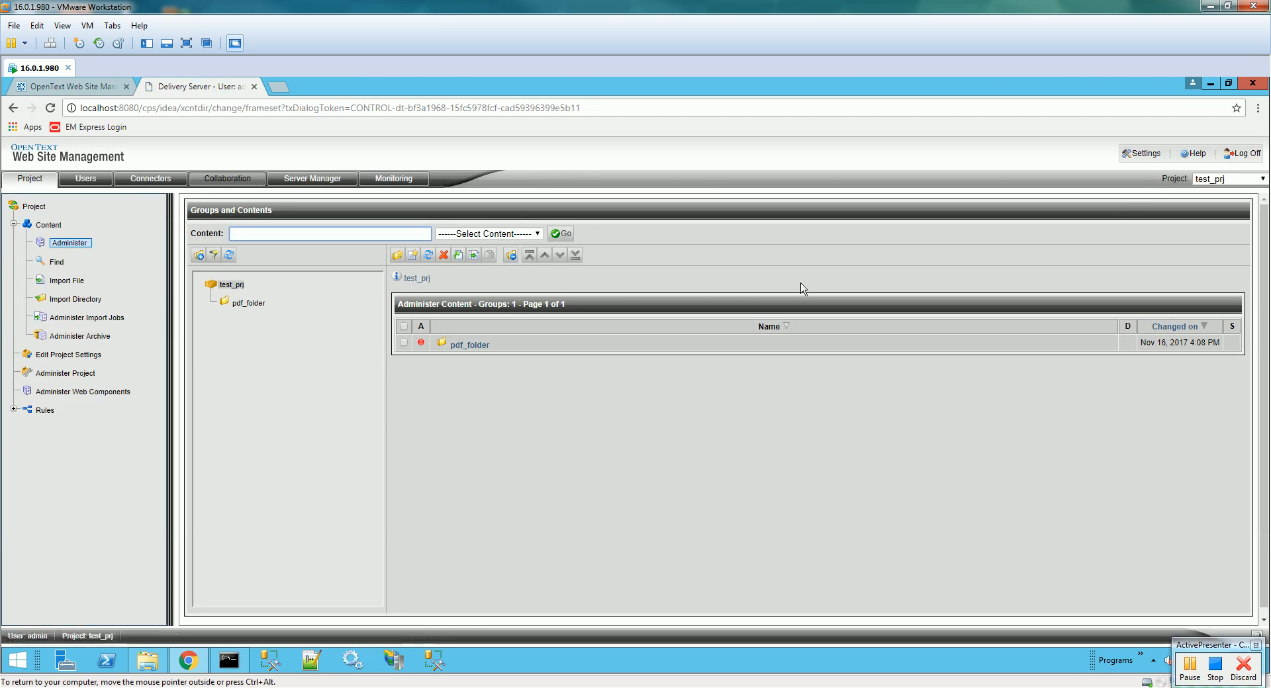
click(469, 345)
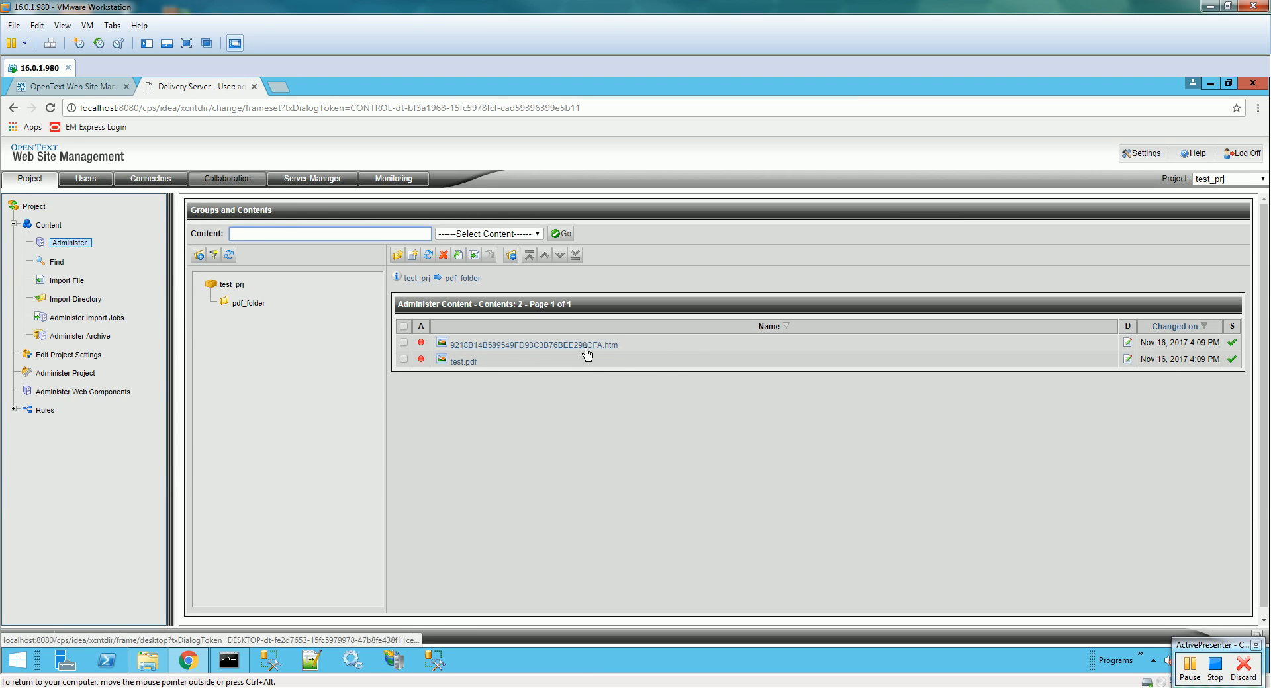
drag(626, 344, 450, 348)
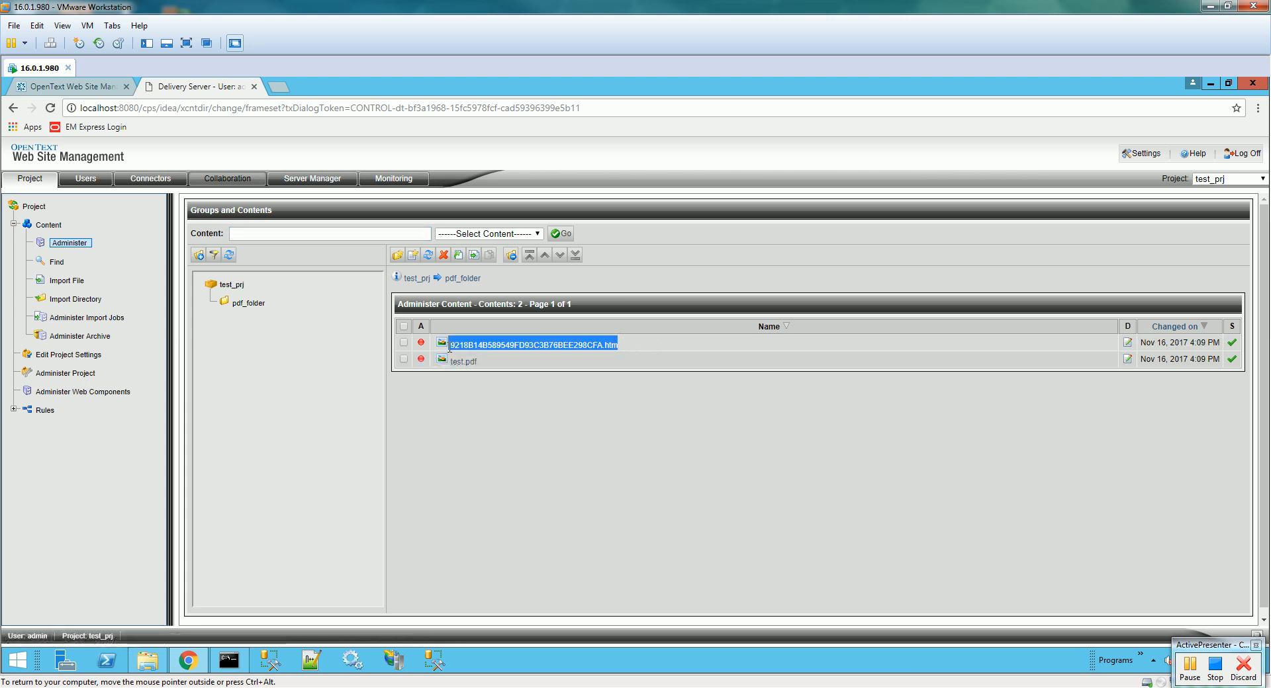
- Check that test.pdf's Constraints tab has no entries, then copy the pdf_folder group name
click(579, 392)
click(463, 362)
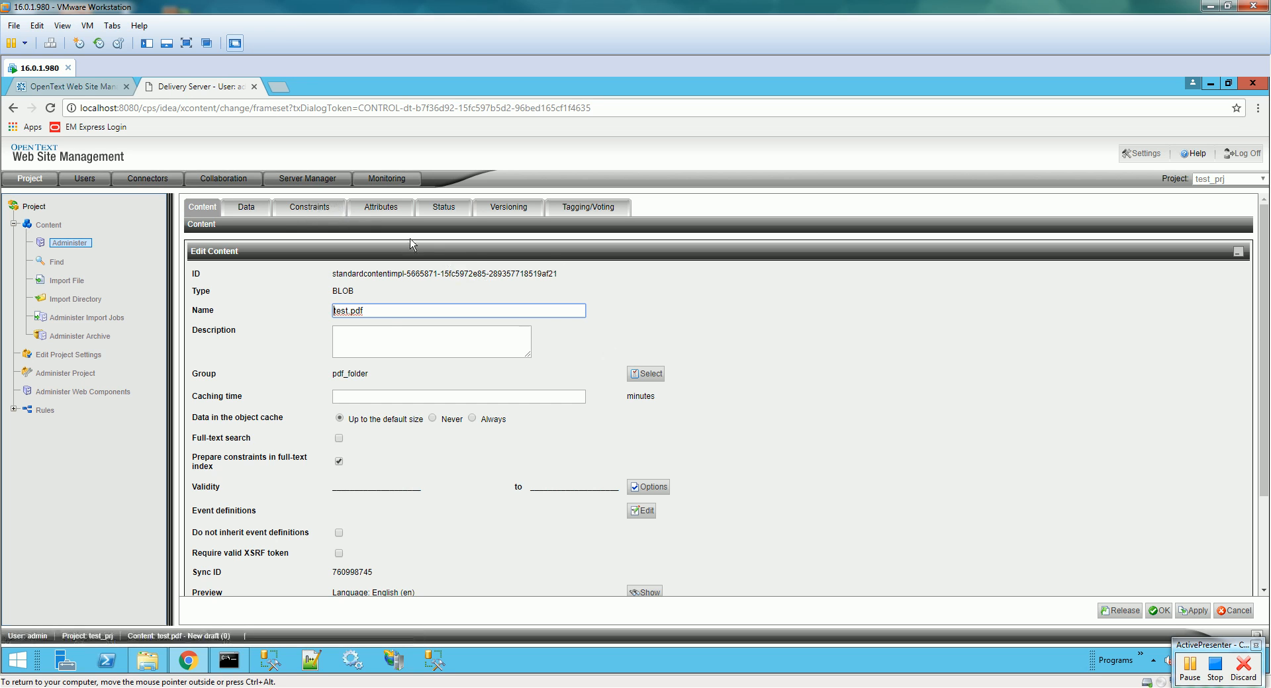
drag(388, 315, 314, 312)
click(316, 208)
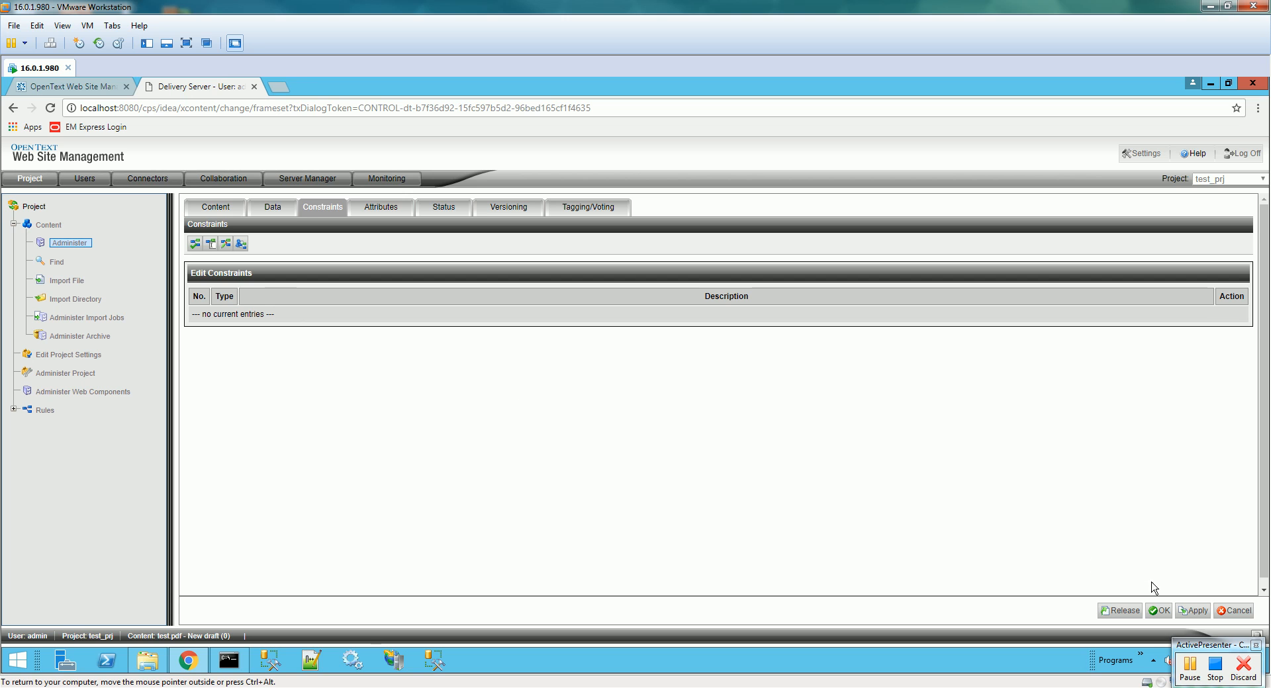
click(1235, 614)
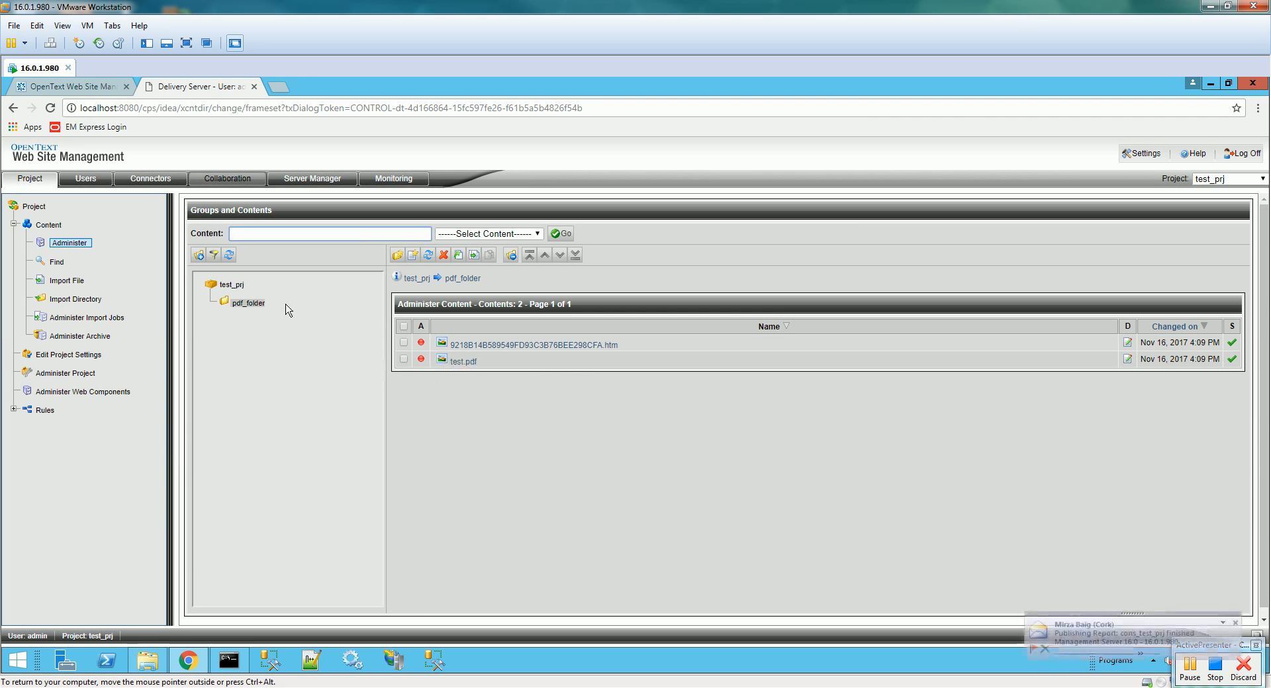
drag(268, 305, 230, 305)
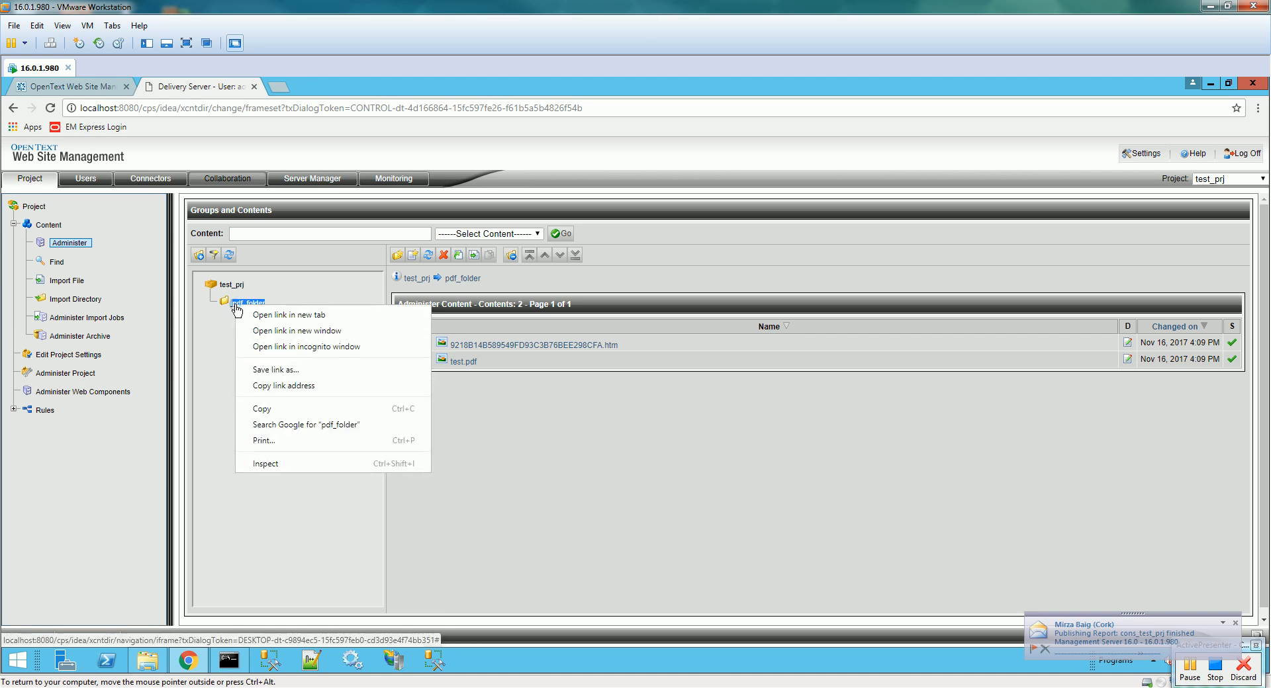
click(270, 408)
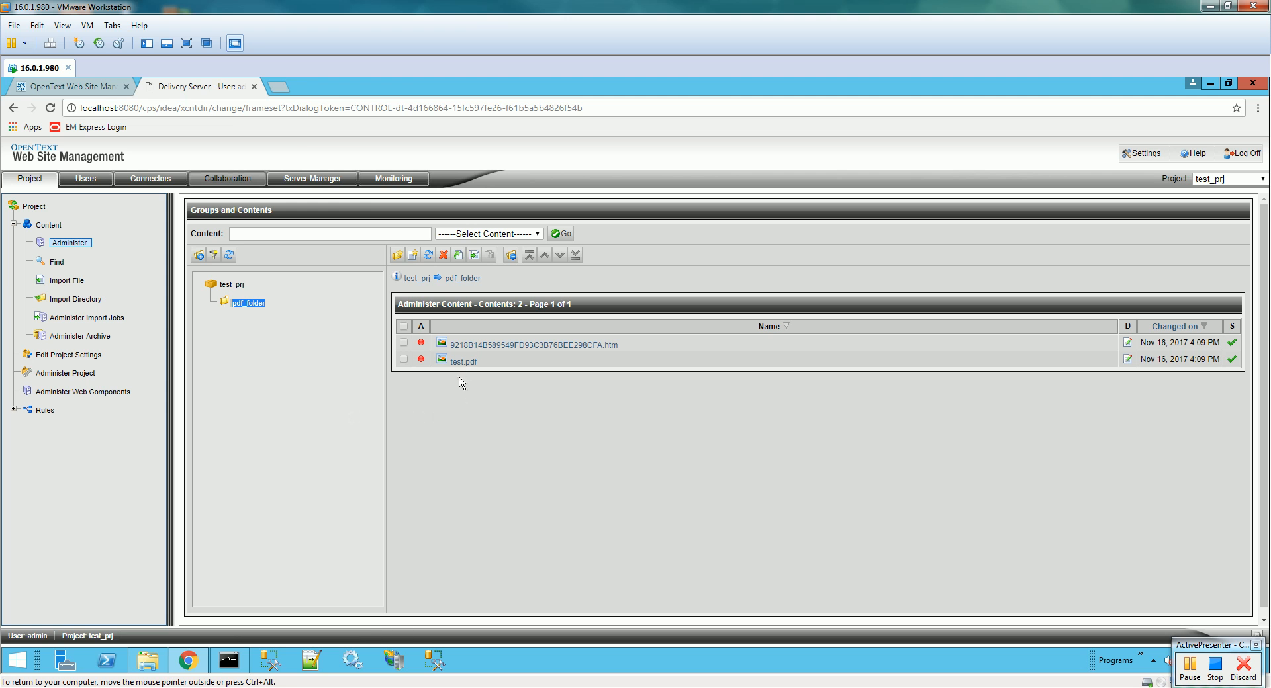
- Enable Always replace pages and Always replace media files in the project's general settings
click(96, 92)
click(86, 404)
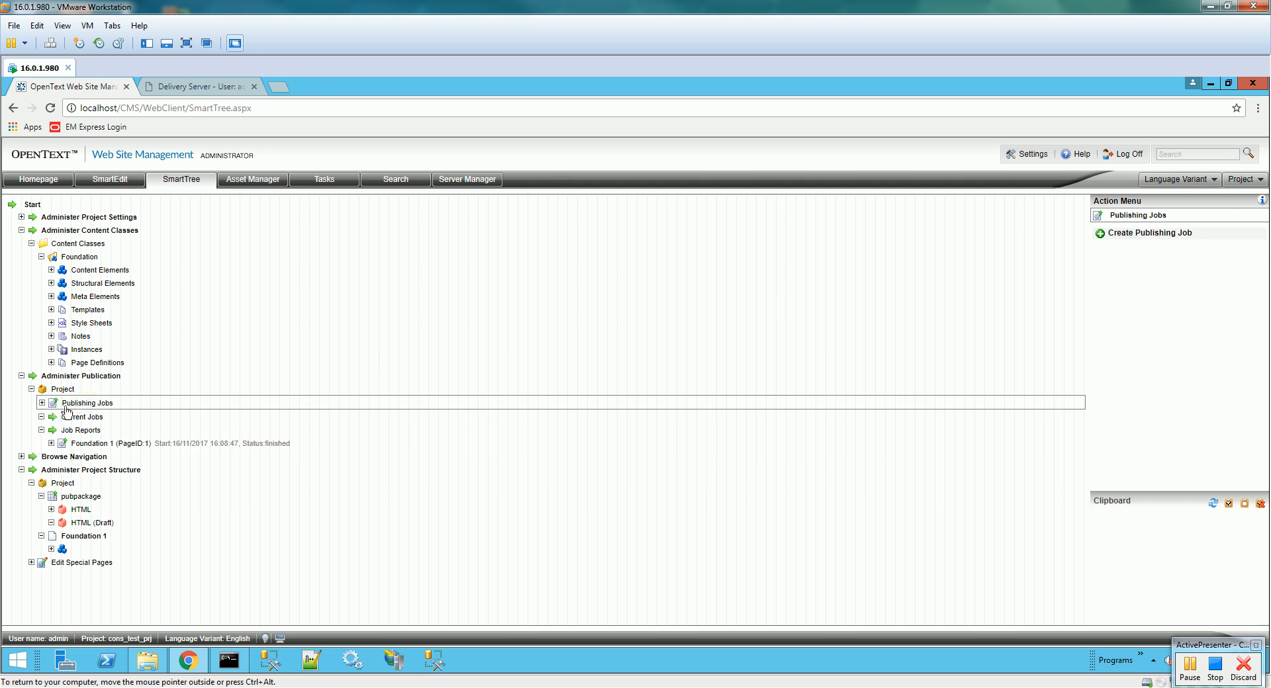
click(63, 390)
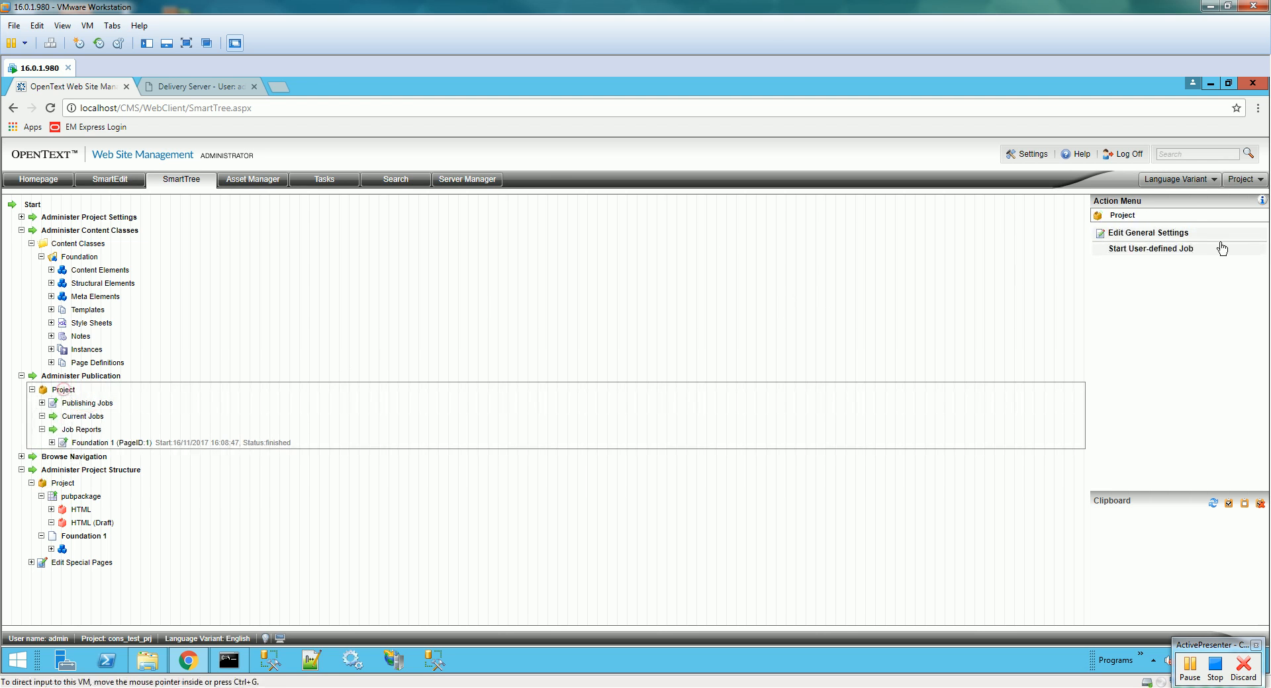
click(1171, 235)
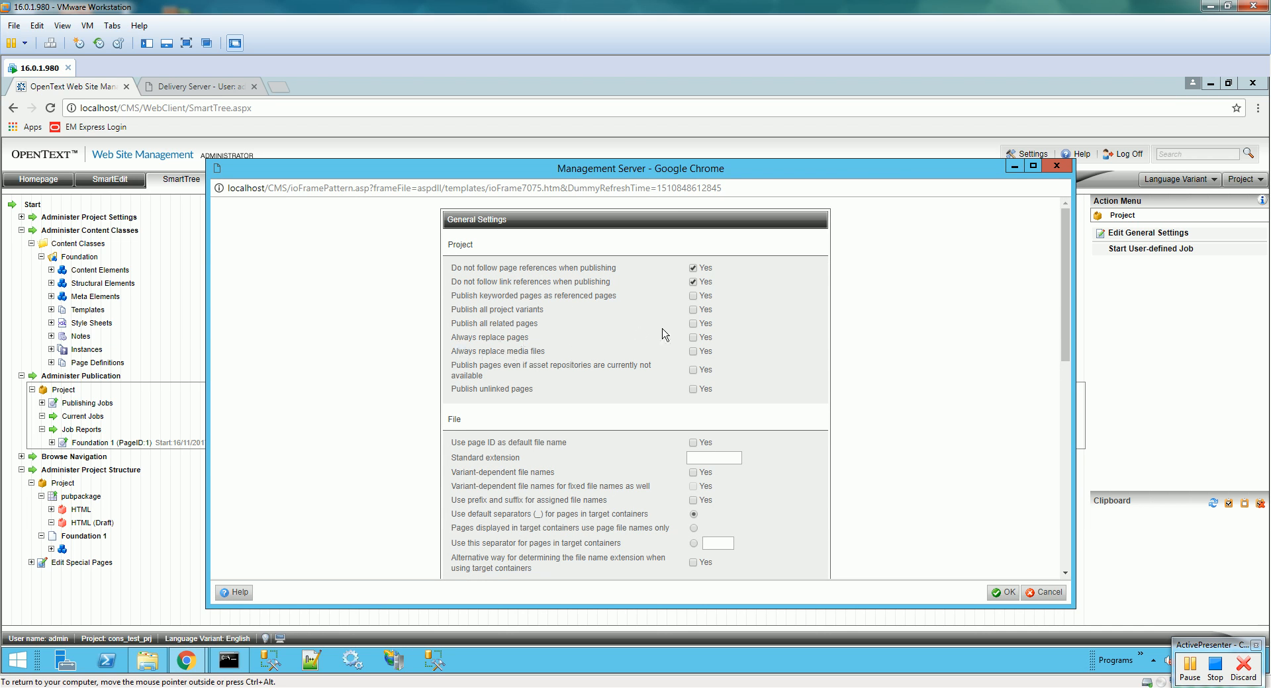
click(693, 338)
click(693, 352)
click(1003, 593)
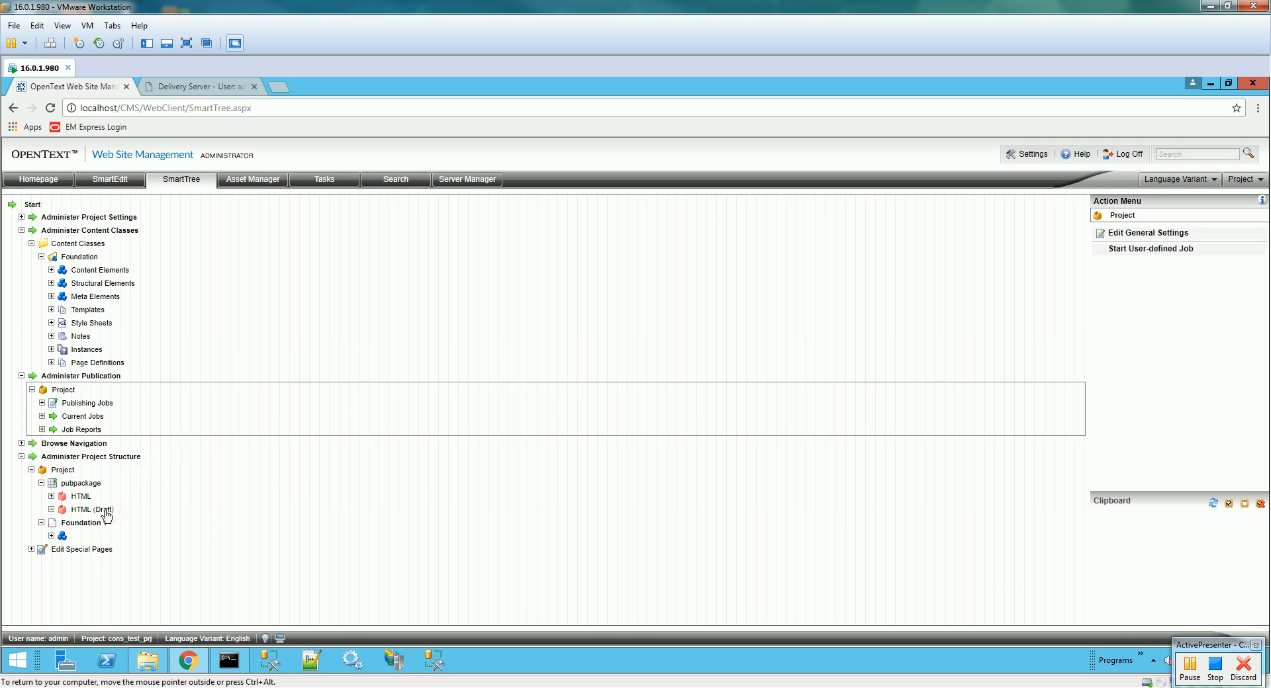
click(84, 524)
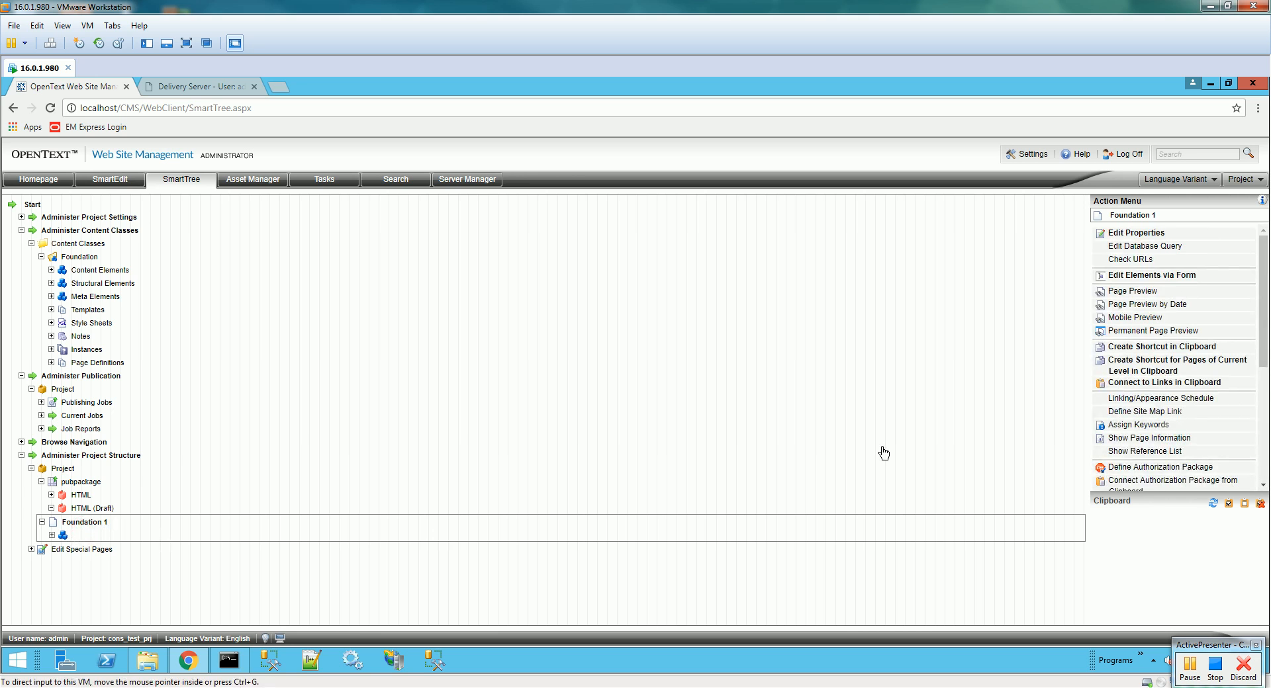
- Change the Foundation template's pdf_folder reference from type="internal" to type="external" and save
drag(1262, 313, 1263, 426)
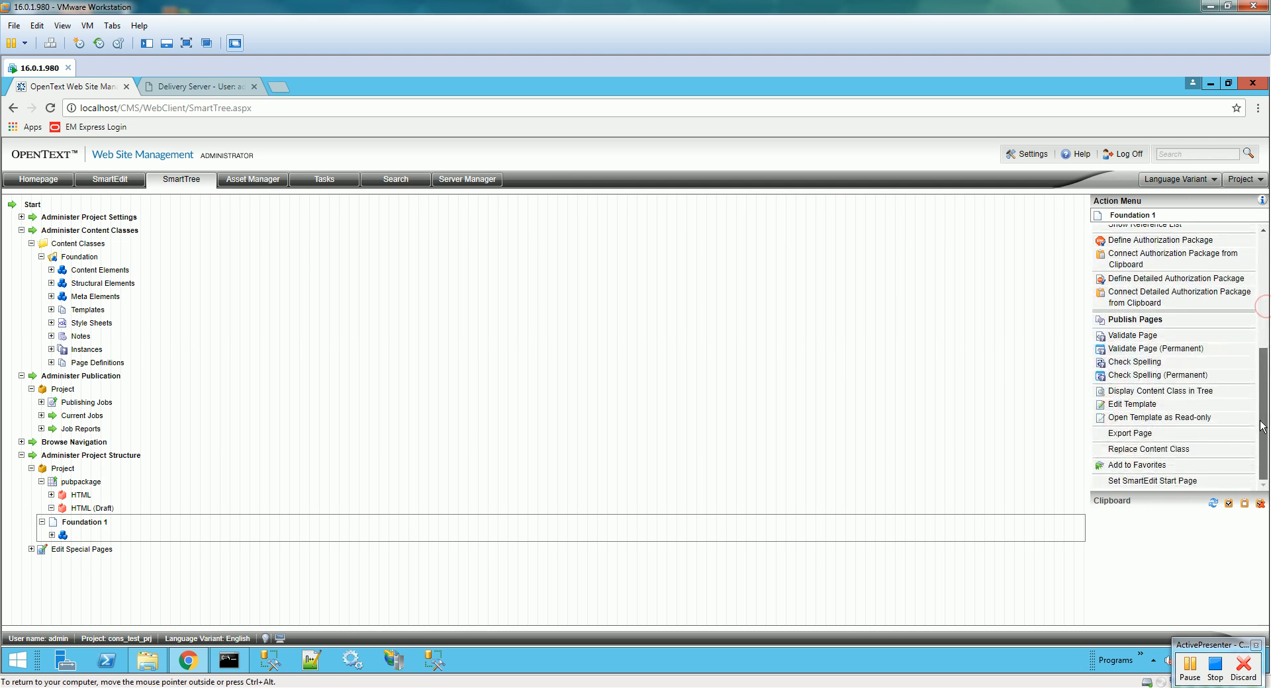
click(1128, 405)
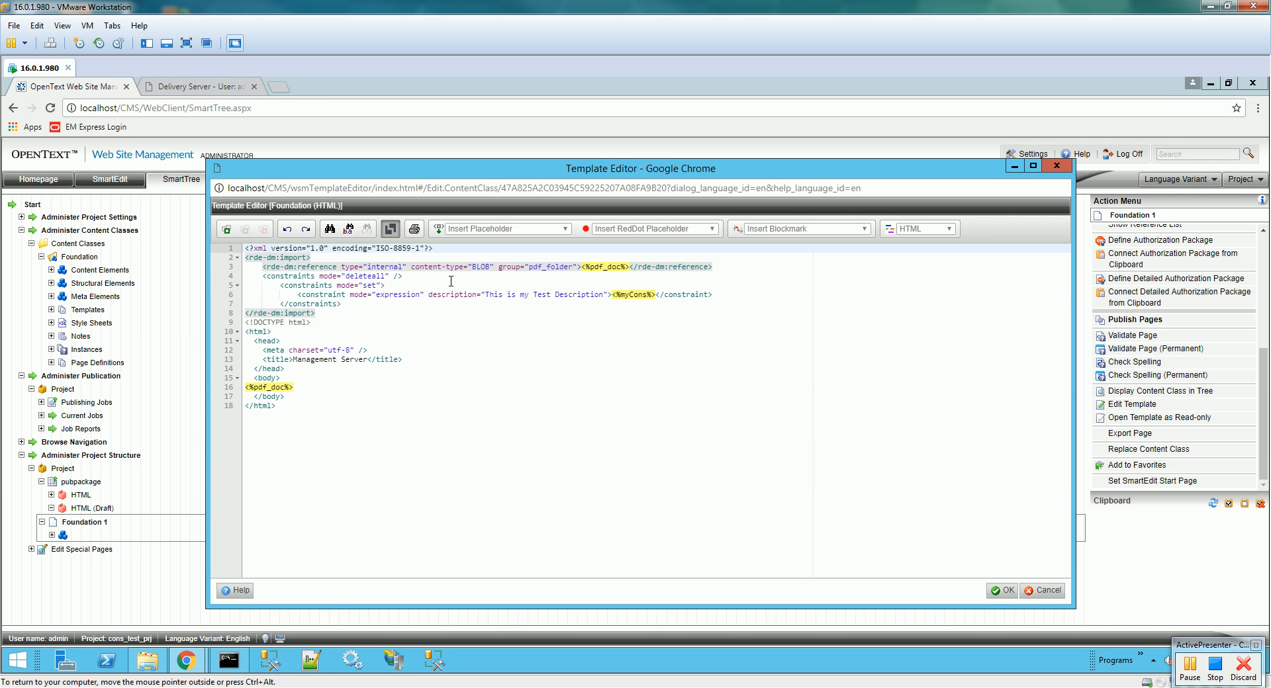
drag(530, 270, 574, 269)
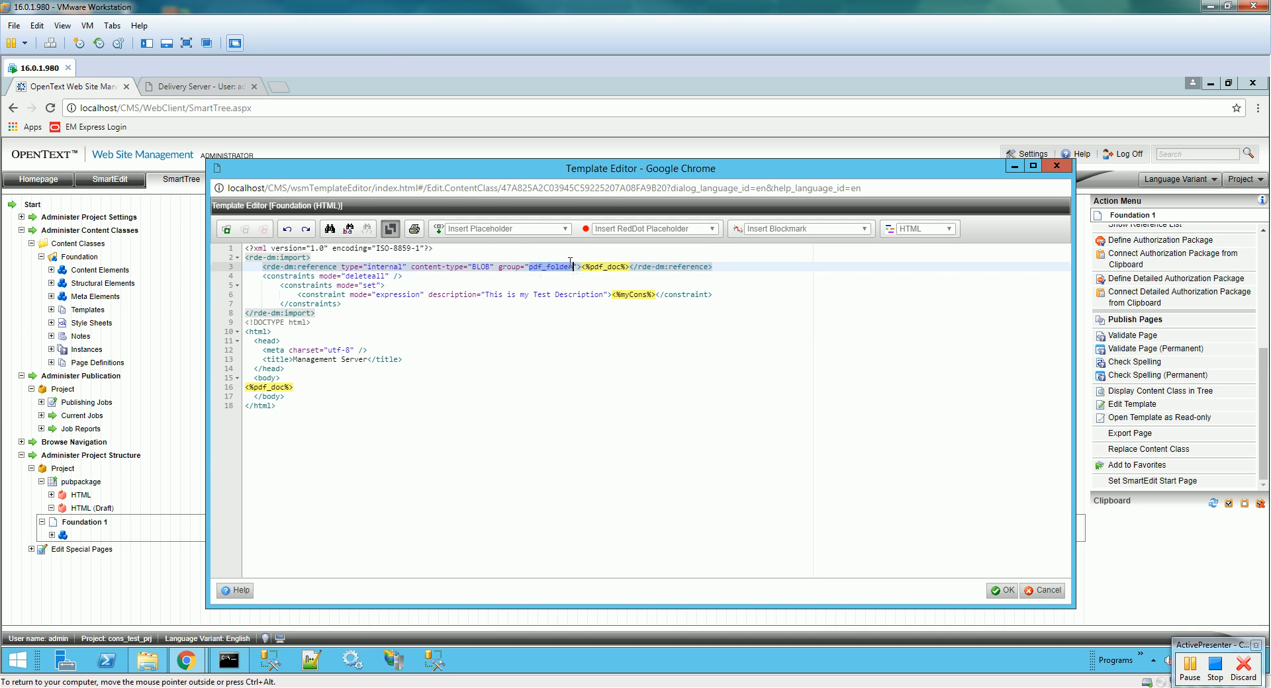
key(Right)
key(BackSpace)
key(Delete)
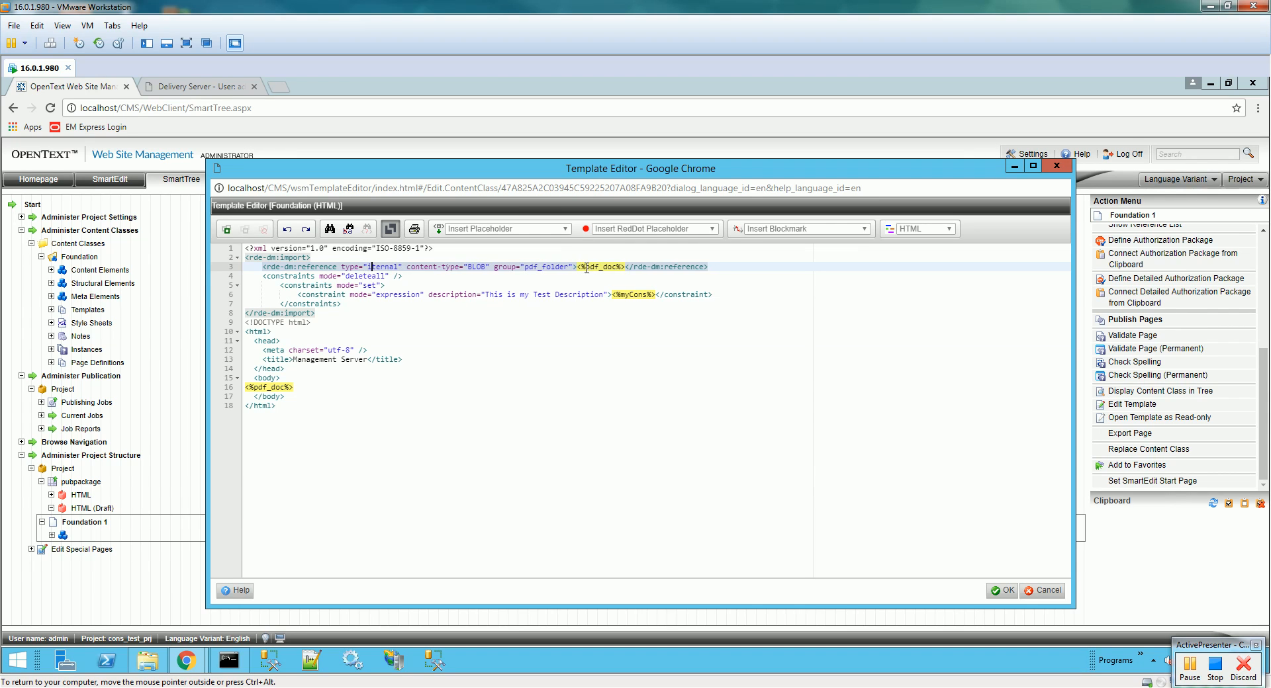
text(ex)
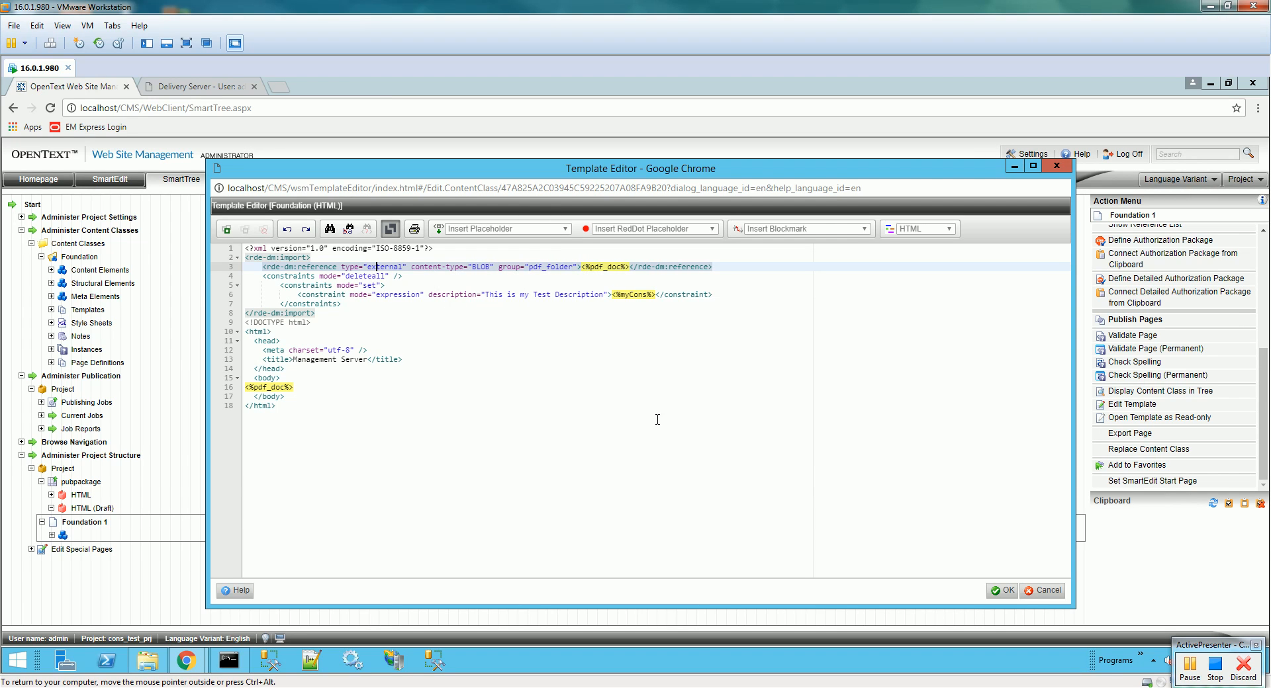
click(1001, 591)
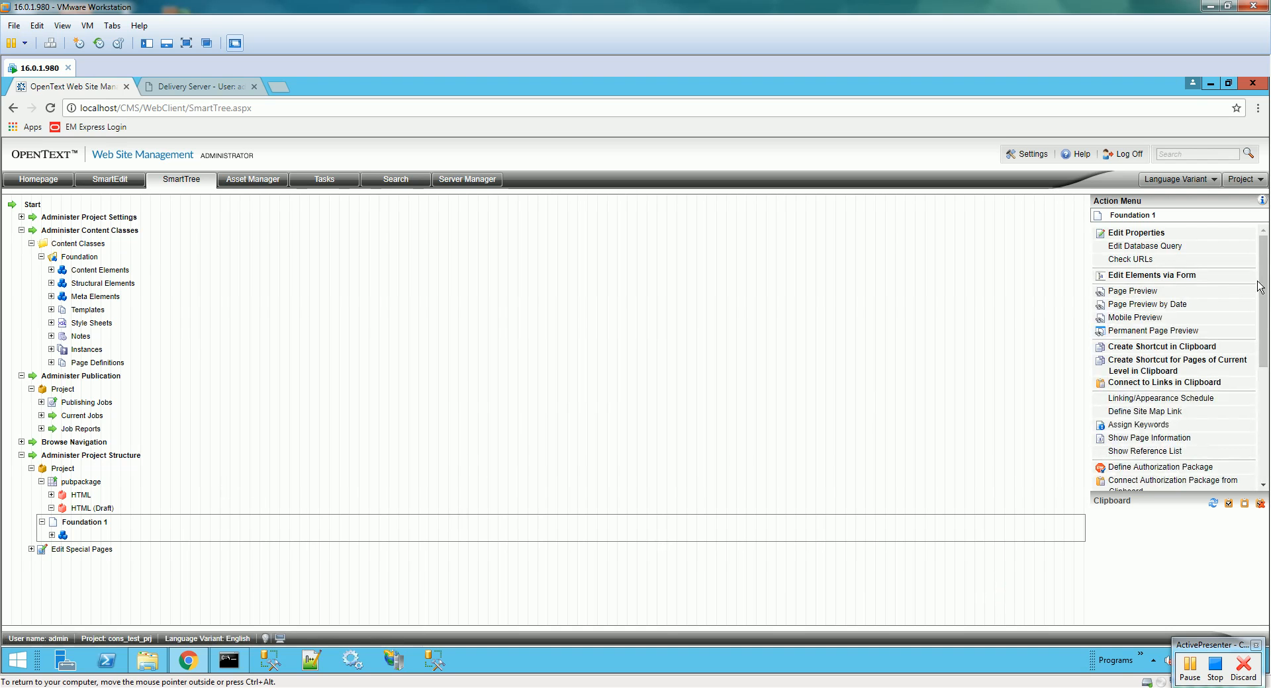
- Republish the Foundation 1 page for English and the HTML variant
scroll(1250, 291, down, 4)
scroll(1235, 369, up, 1)
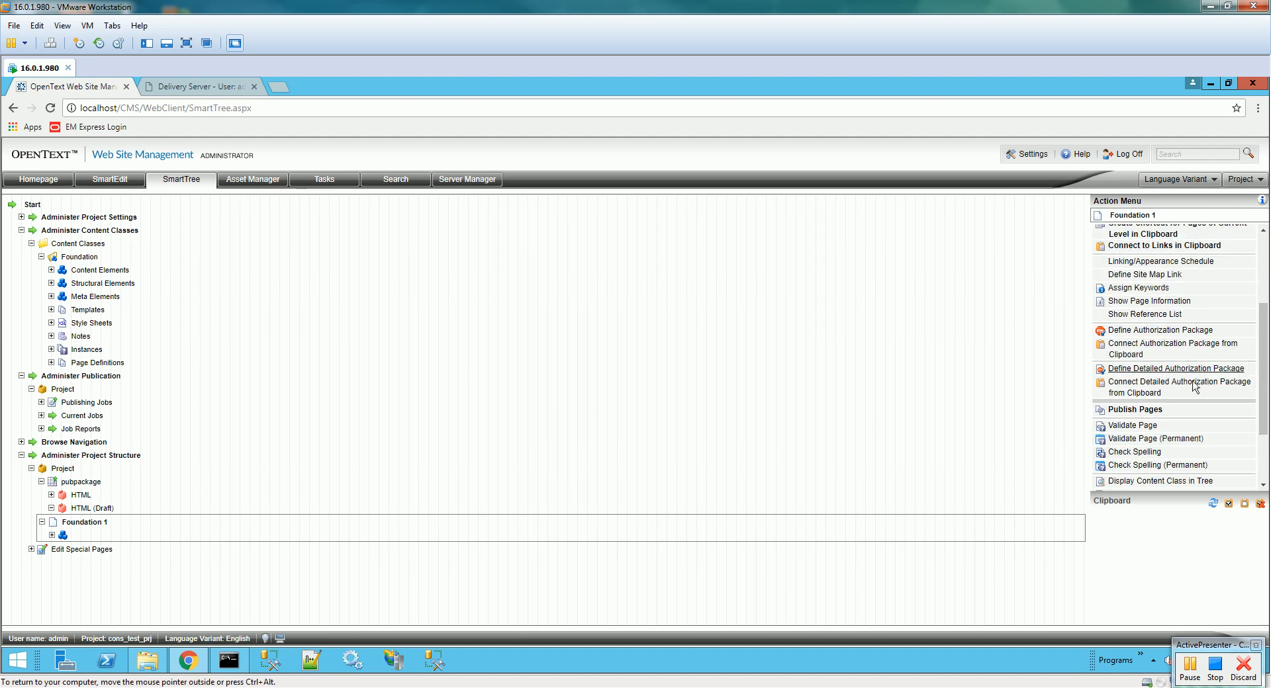
click(1153, 410)
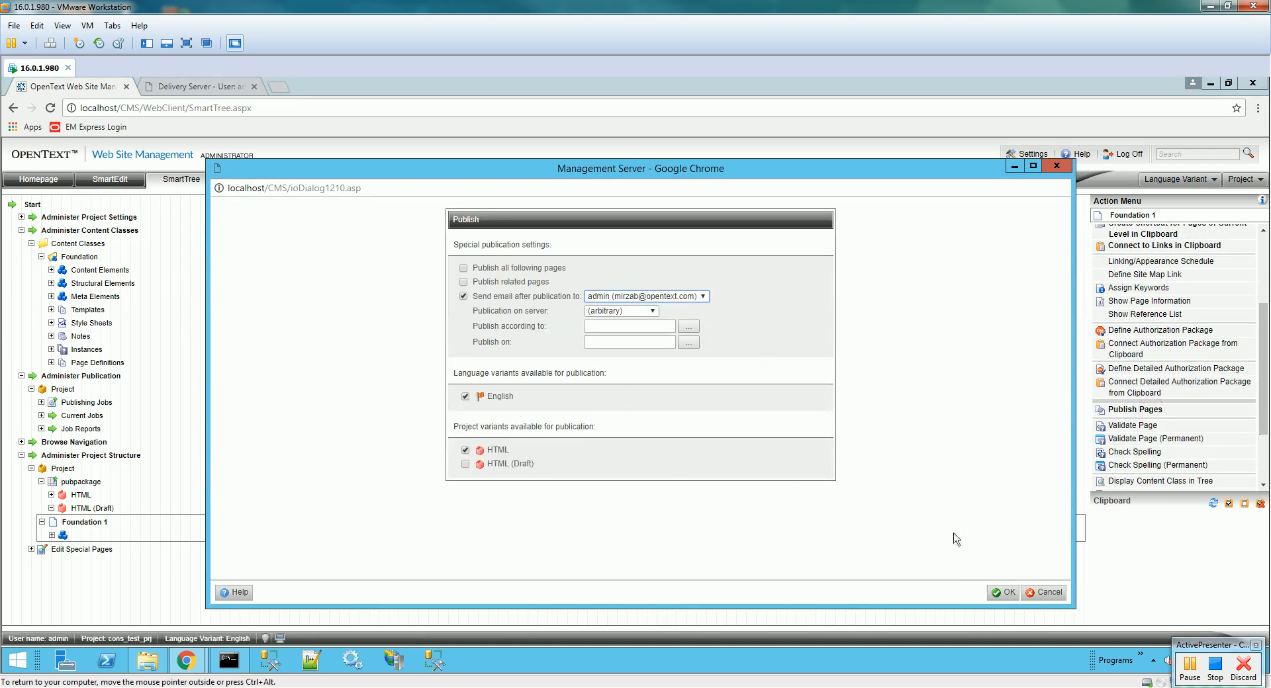
click(998, 585)
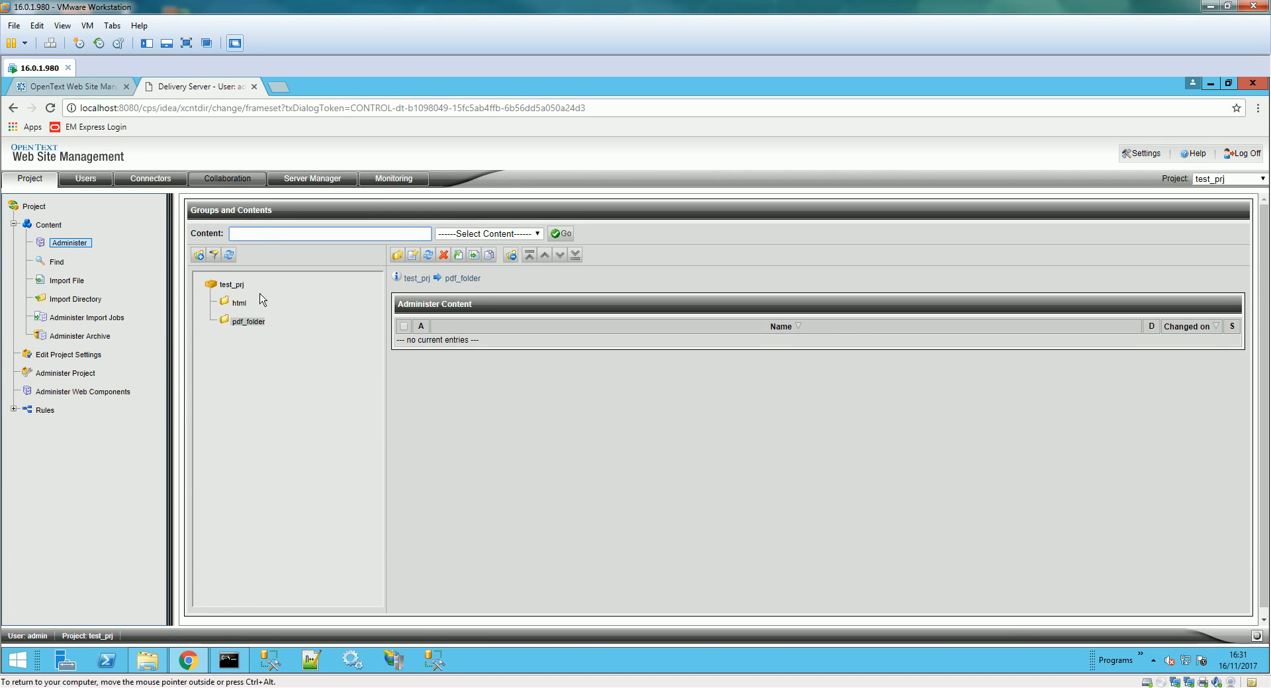
- Delete the html and pdf_folder content groups from test_prj and confirm the deletion
click(233, 284)
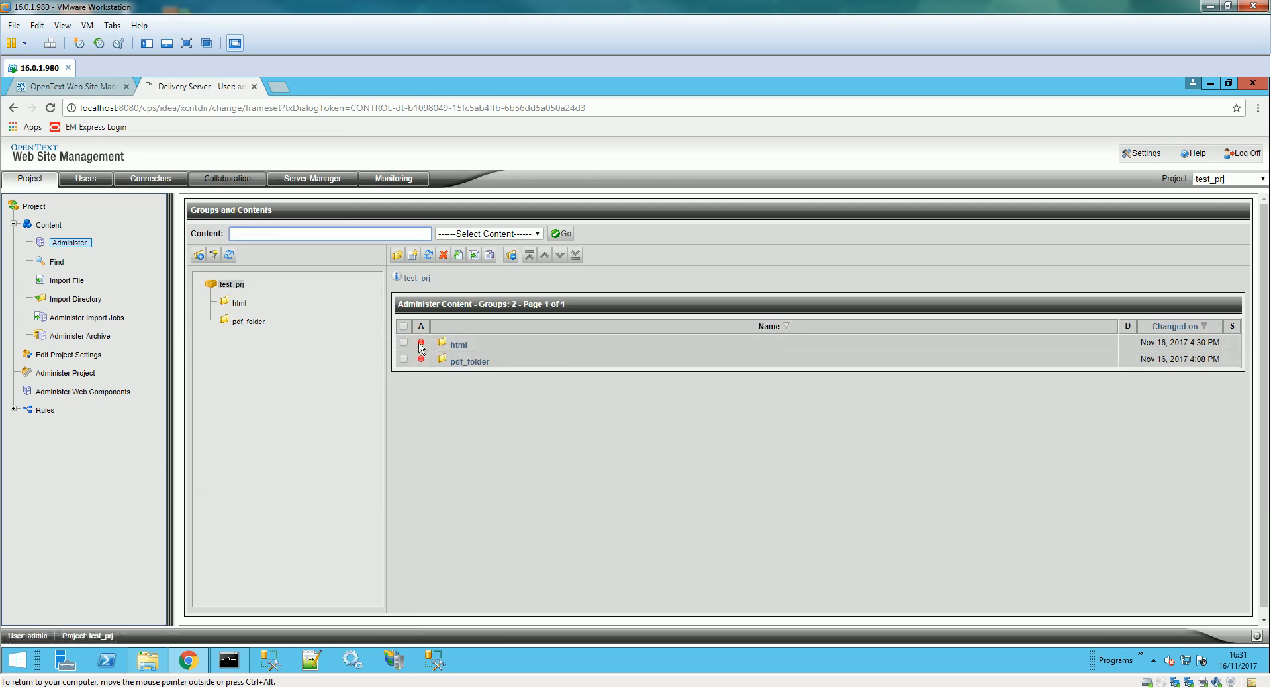
click(403, 342)
click(403, 358)
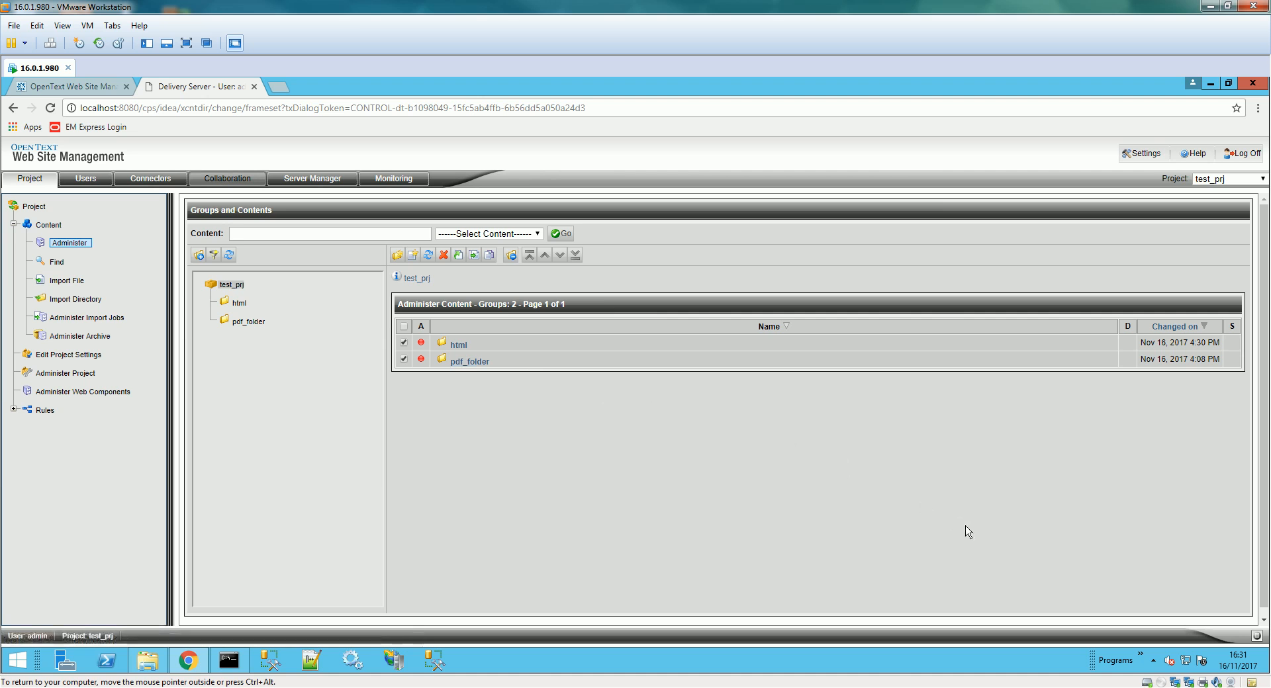
click(443, 255)
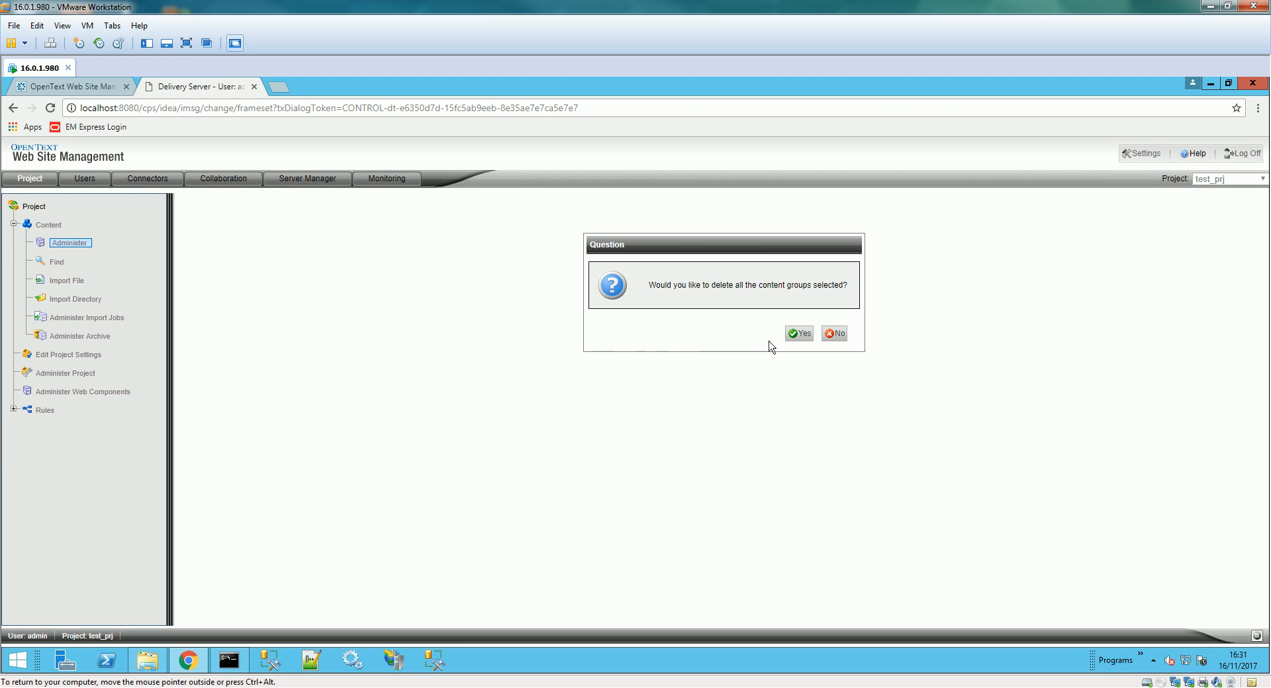
click(799, 333)
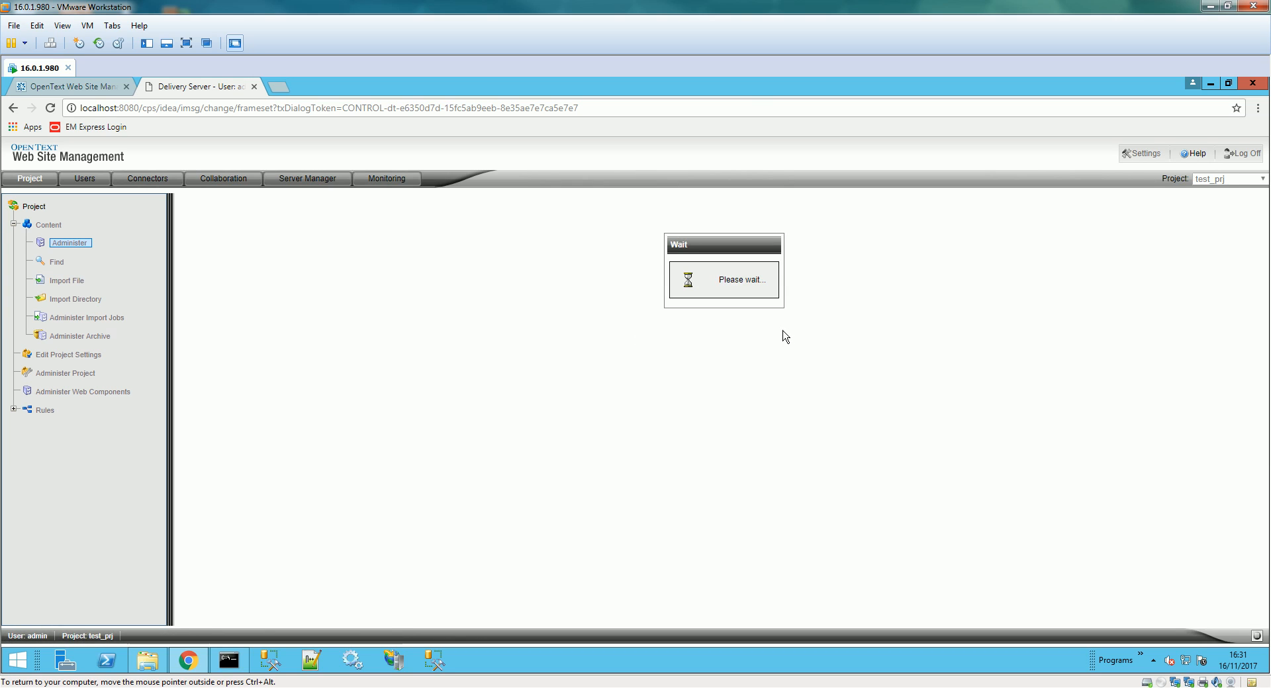
click(758, 333)
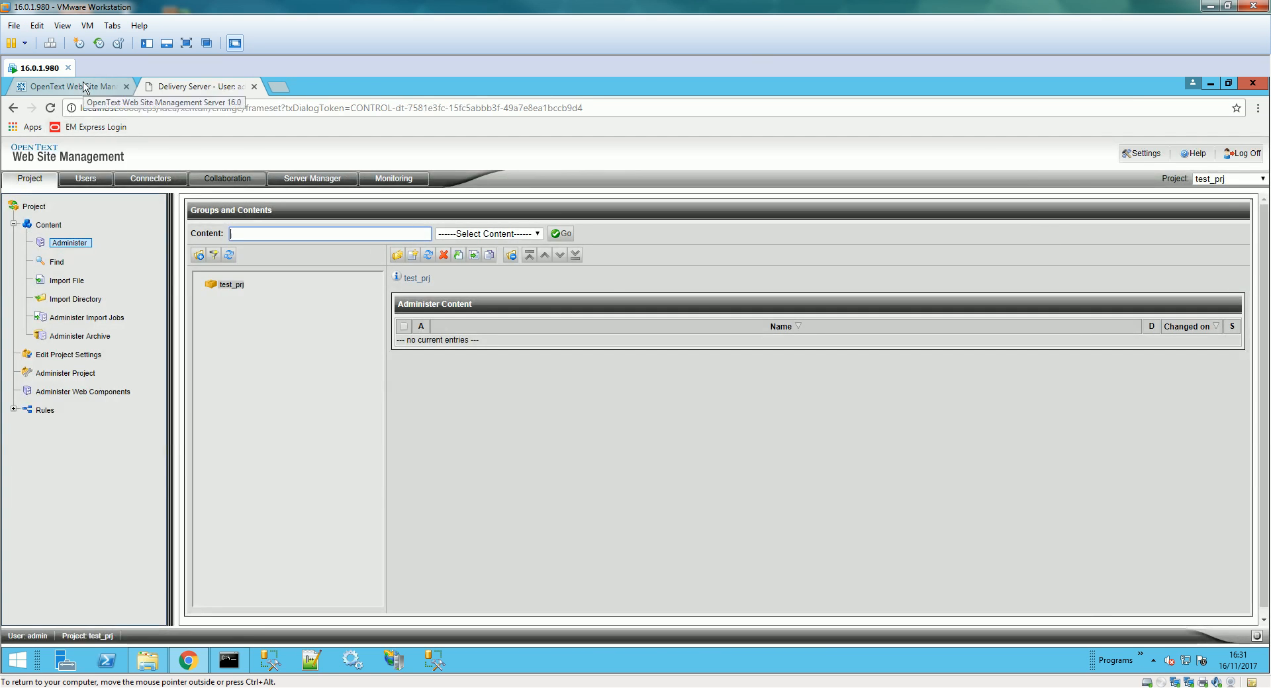
click(82, 89)
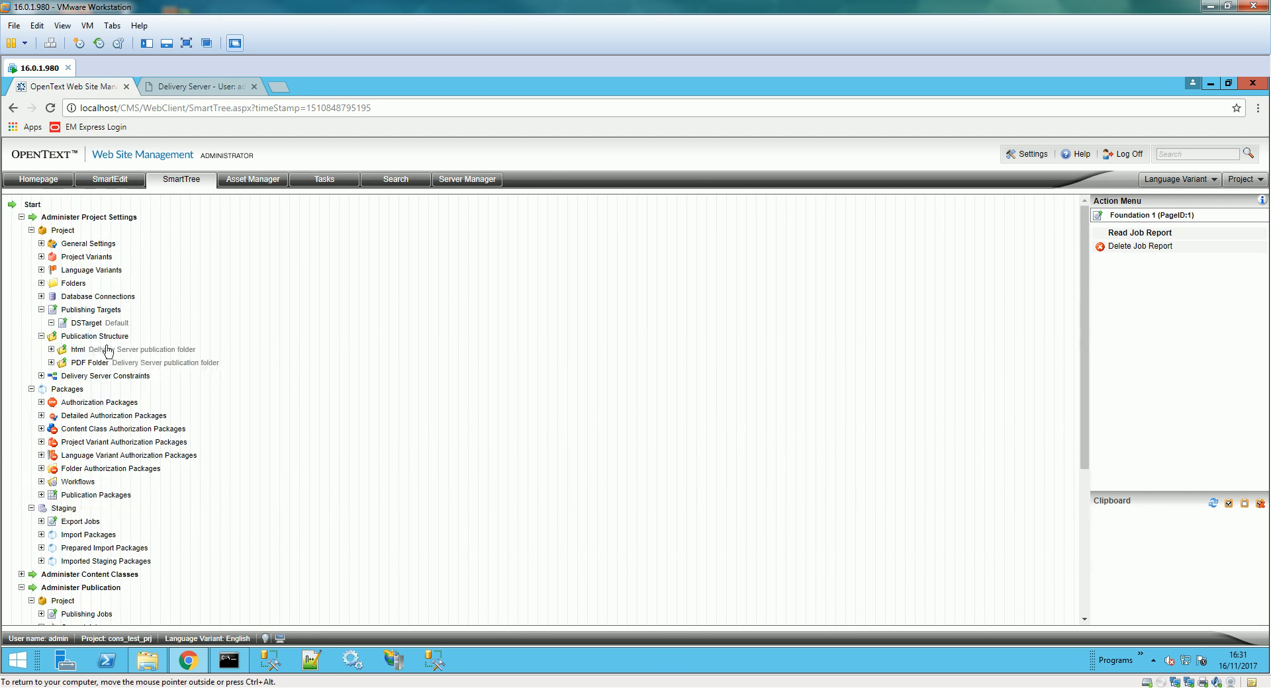
click(90, 351)
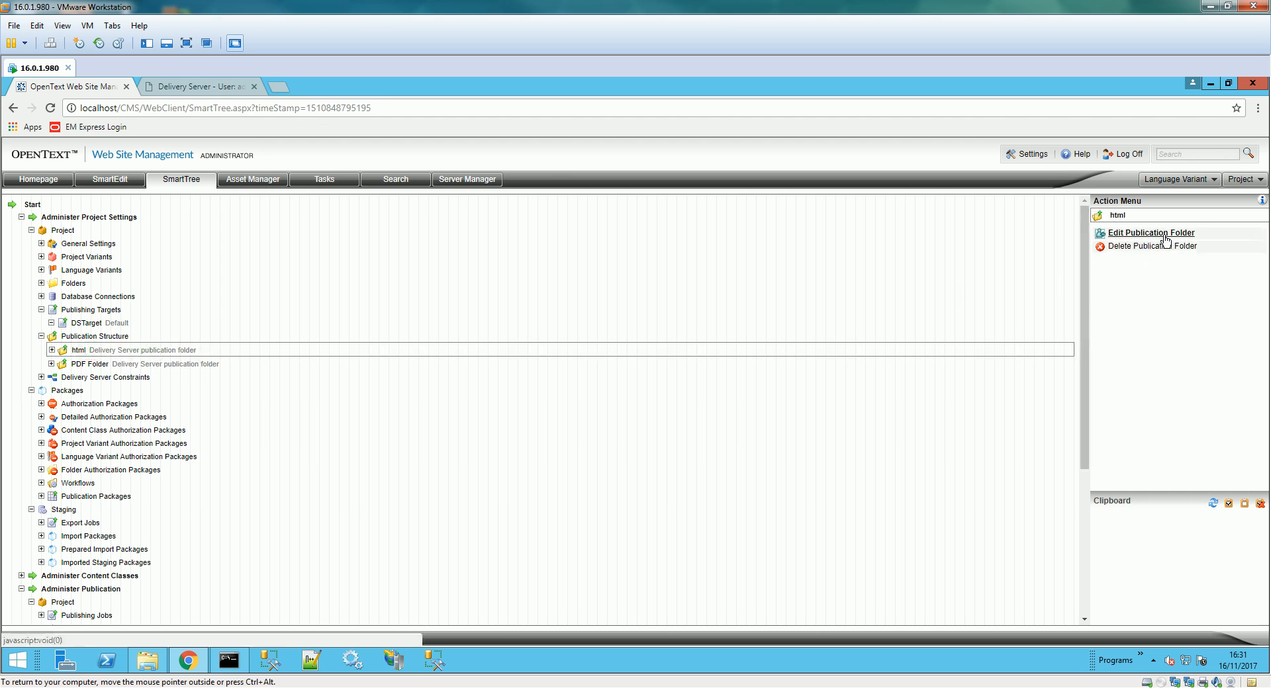
click(1161, 233)
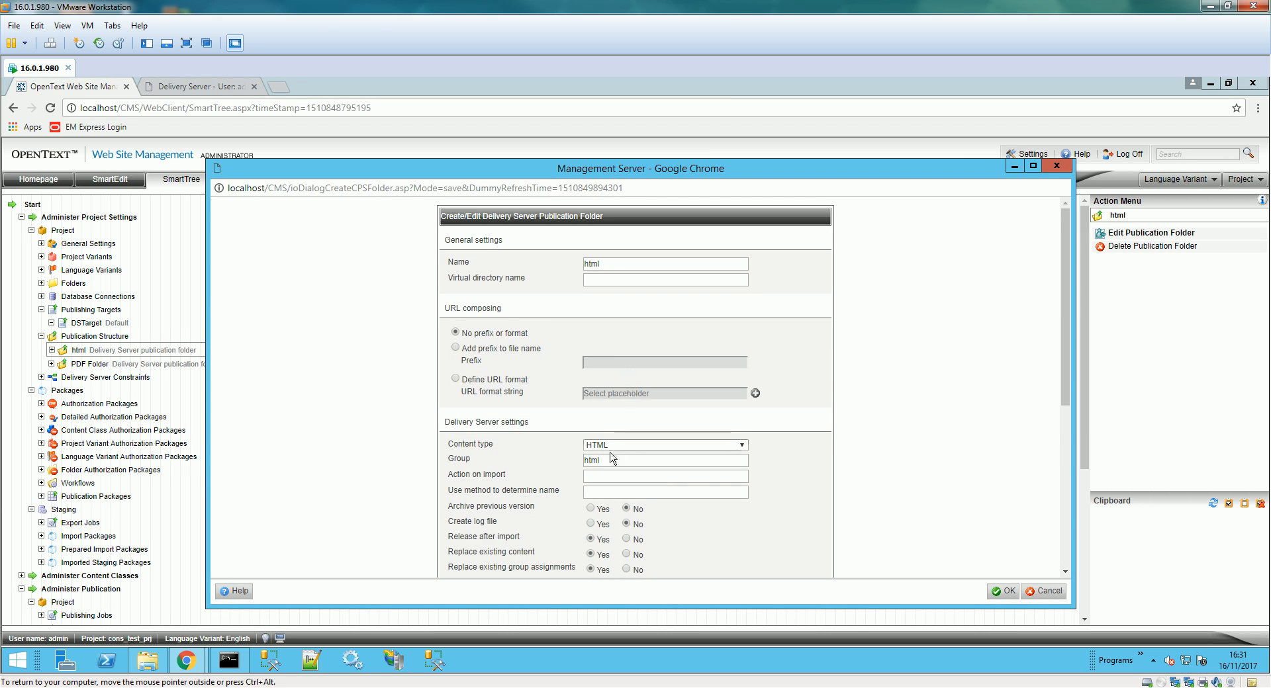
click(1004, 591)
scroll(843, 460, down, 4)
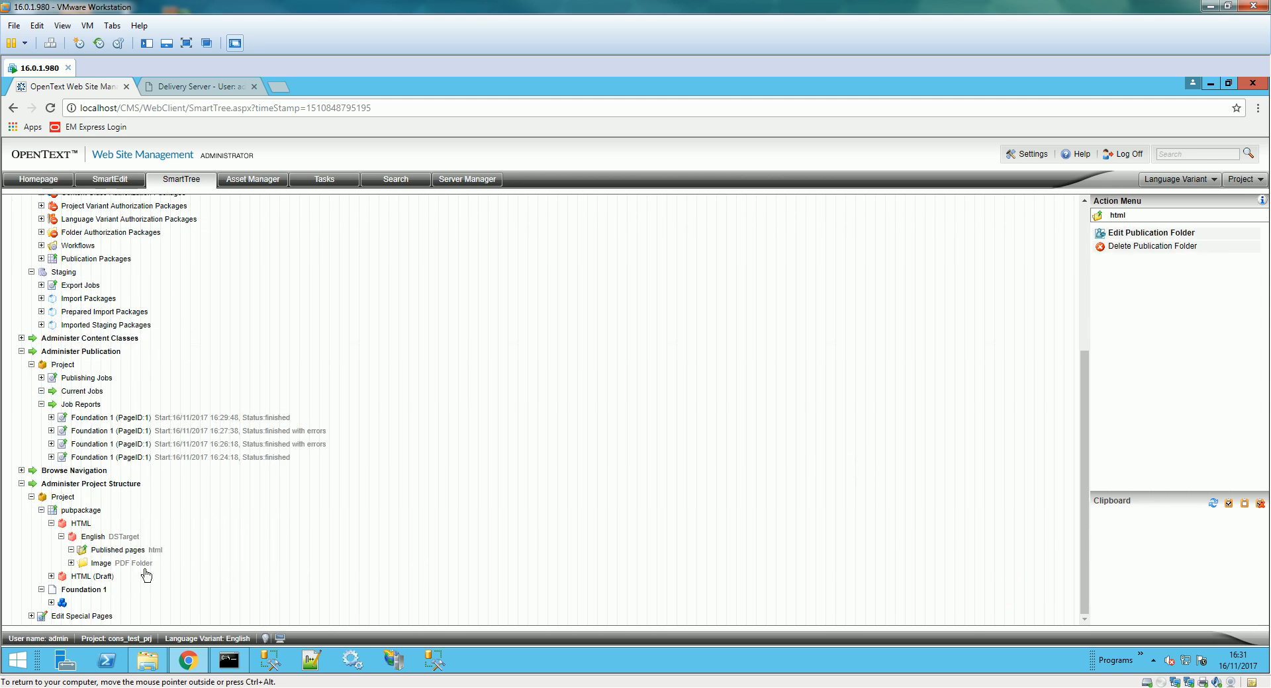
click(94, 537)
click(106, 550)
click(118, 566)
click(82, 591)
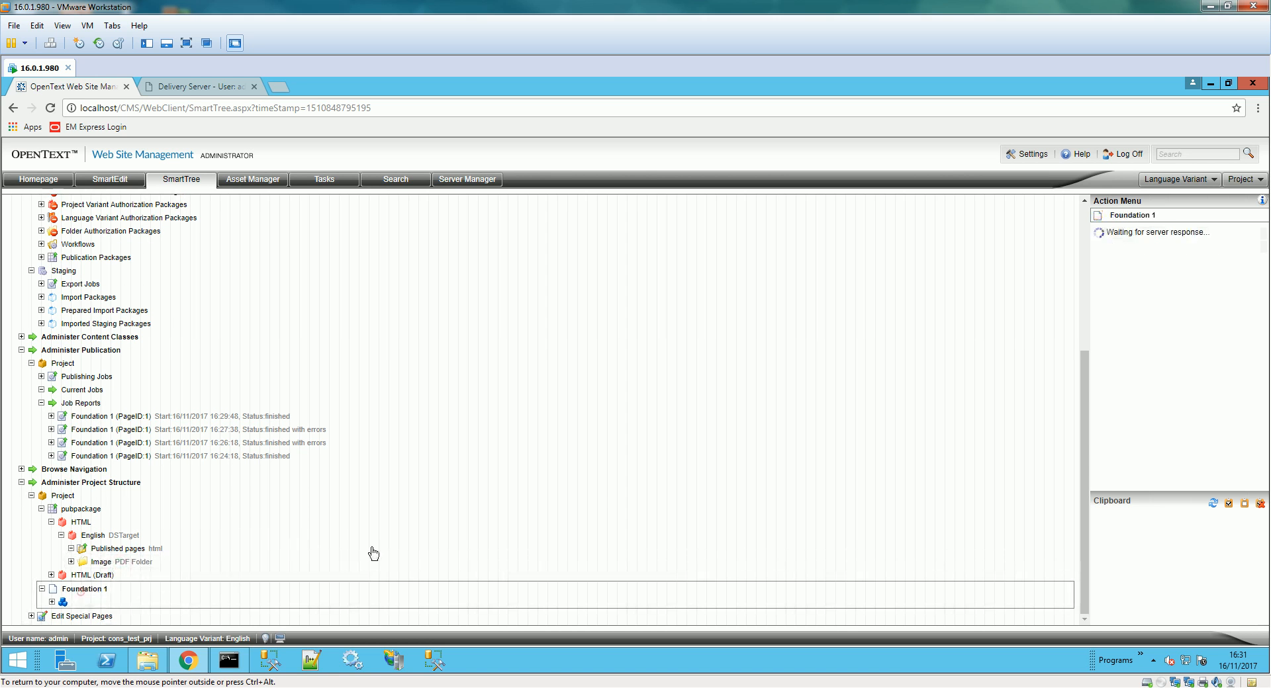
drag(1262, 269, 1265, 369)
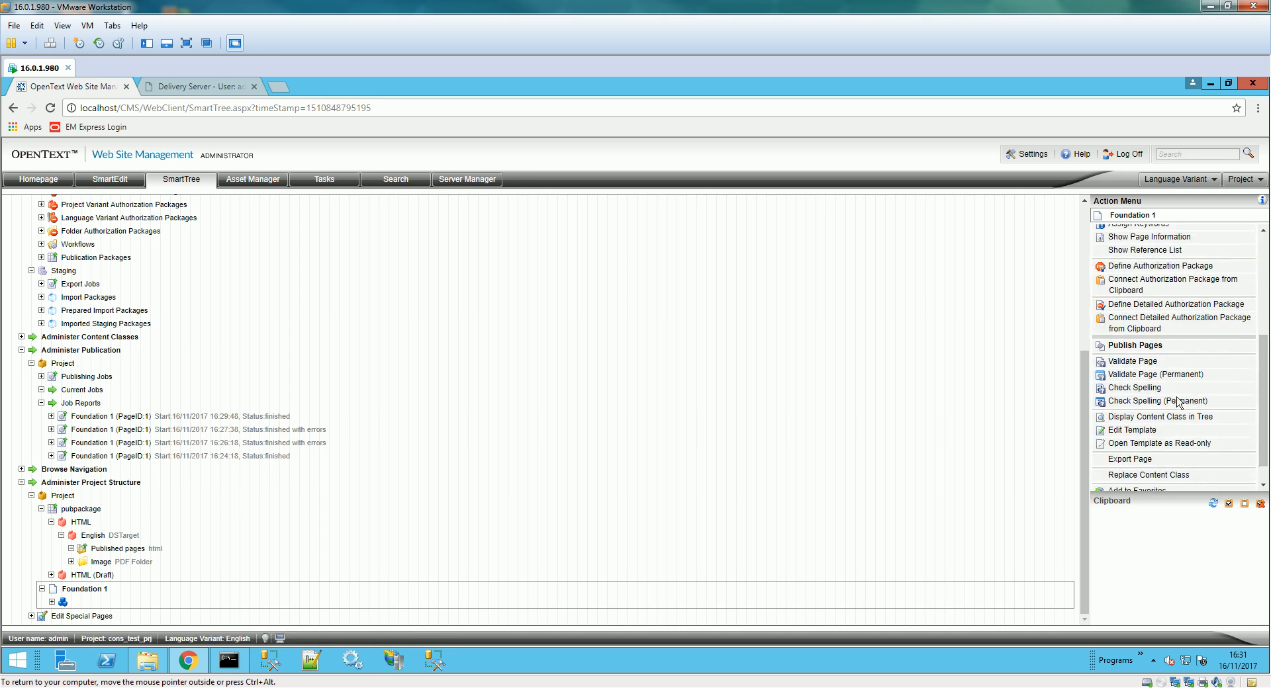
click(1132, 430)
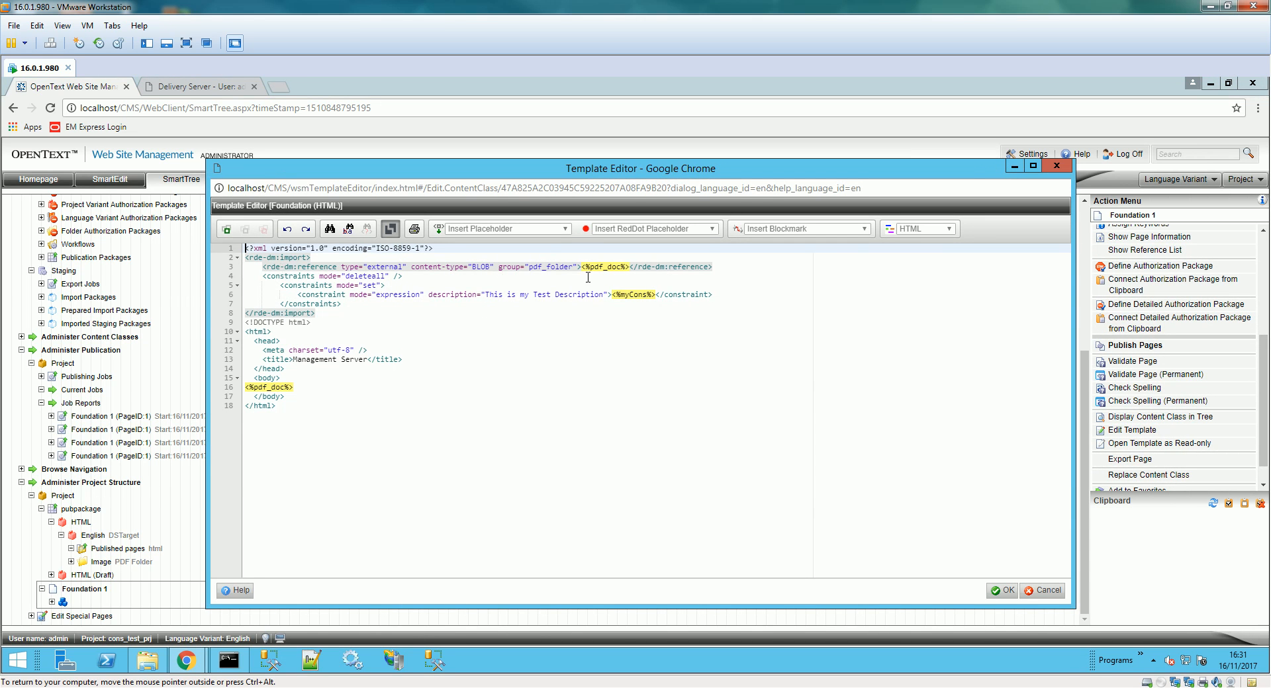
drag(368, 270, 401, 272)
click(1049, 591)
click(182, 88)
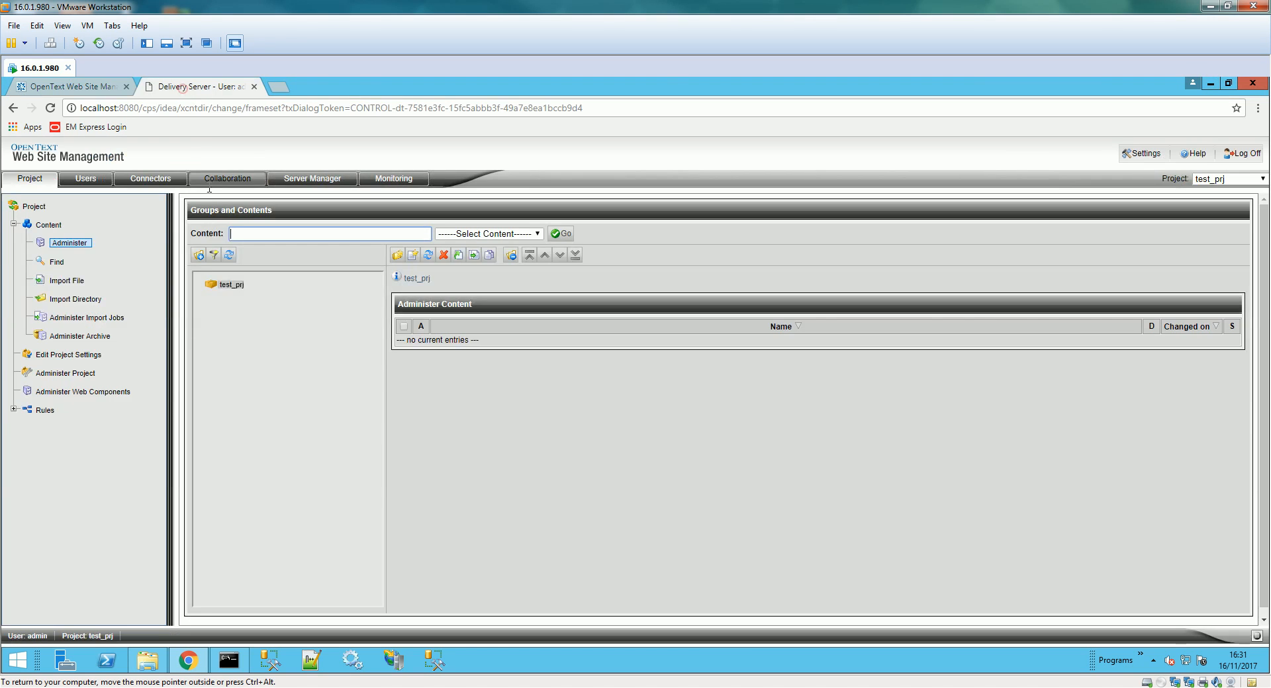
- Apply test_prj's project settings so names are unique only within each parent group
click(79, 354)
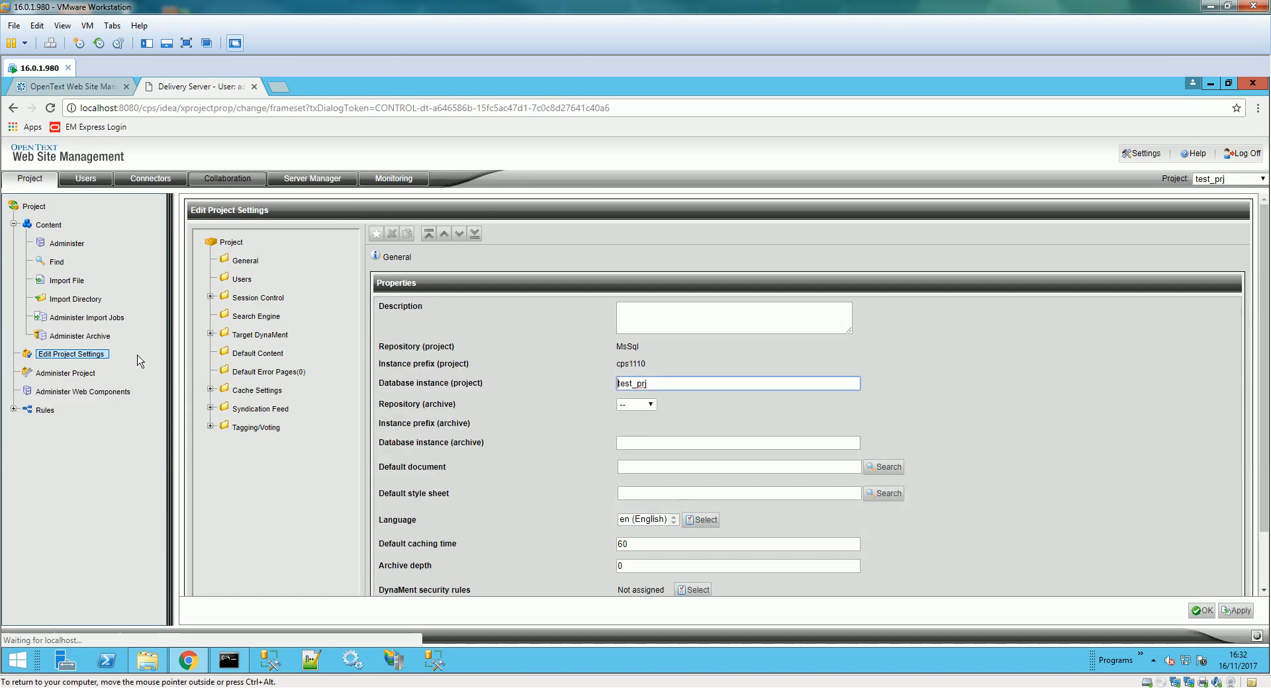
scroll(999, 584, down, 2)
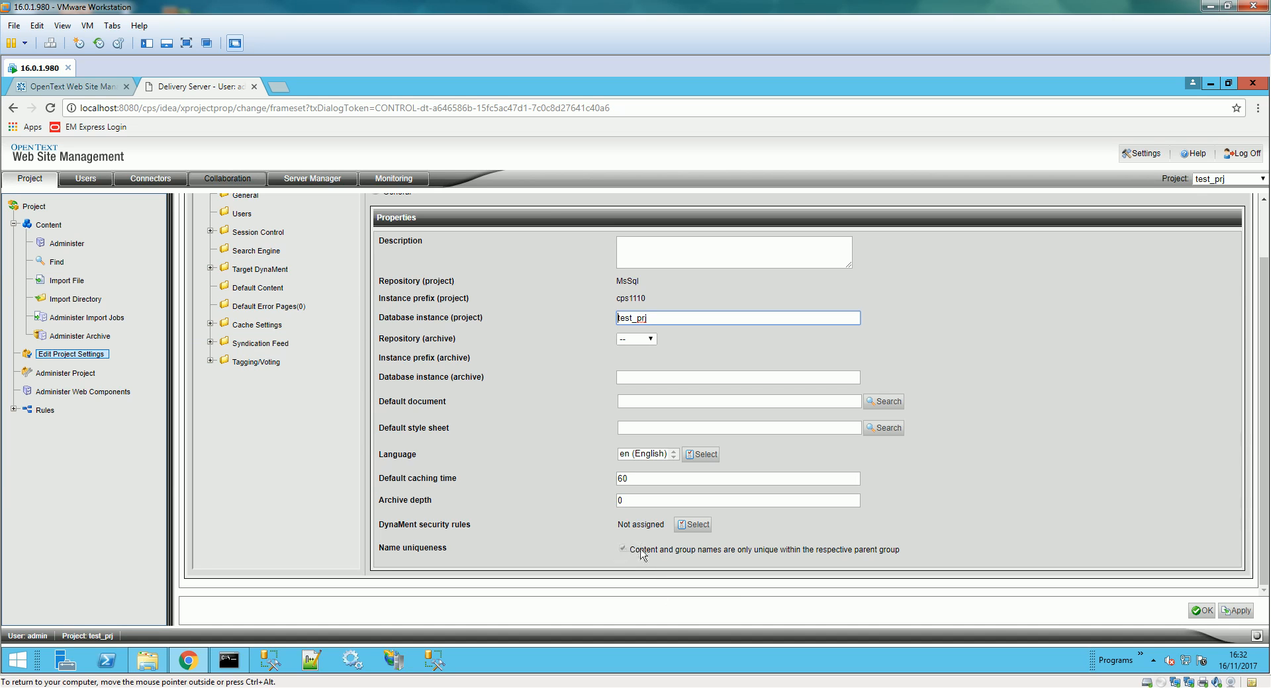
click(1232, 612)
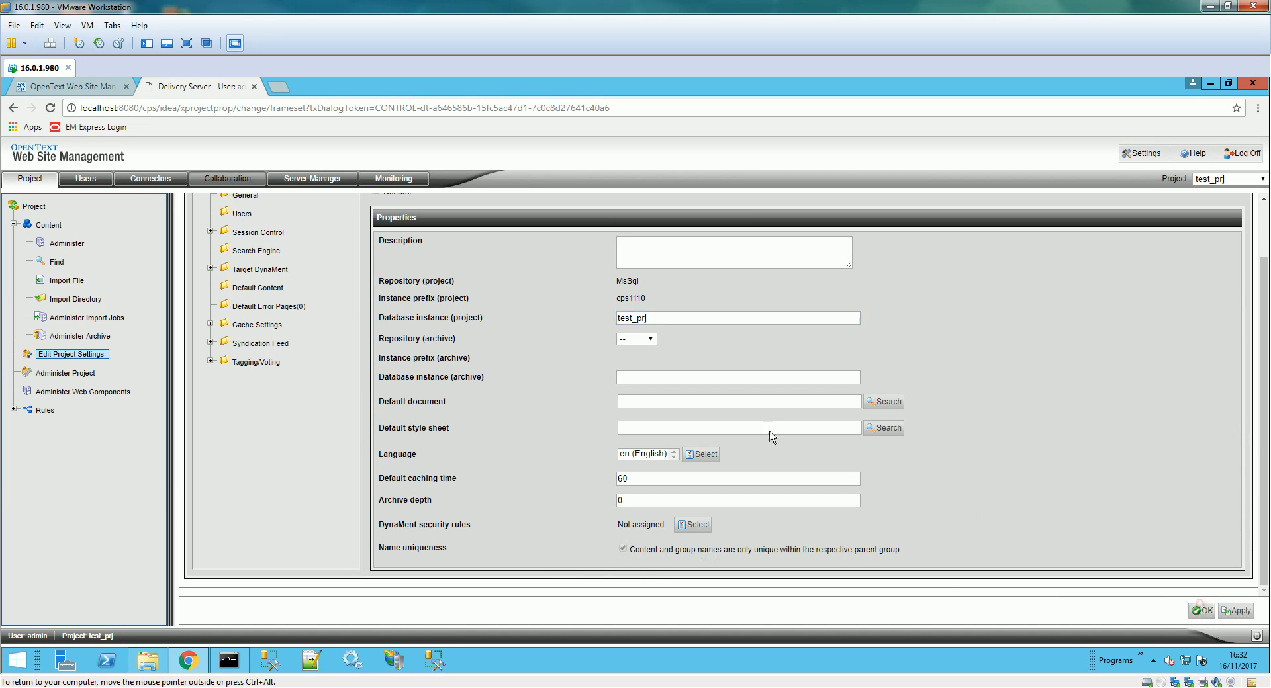
click(52, 88)
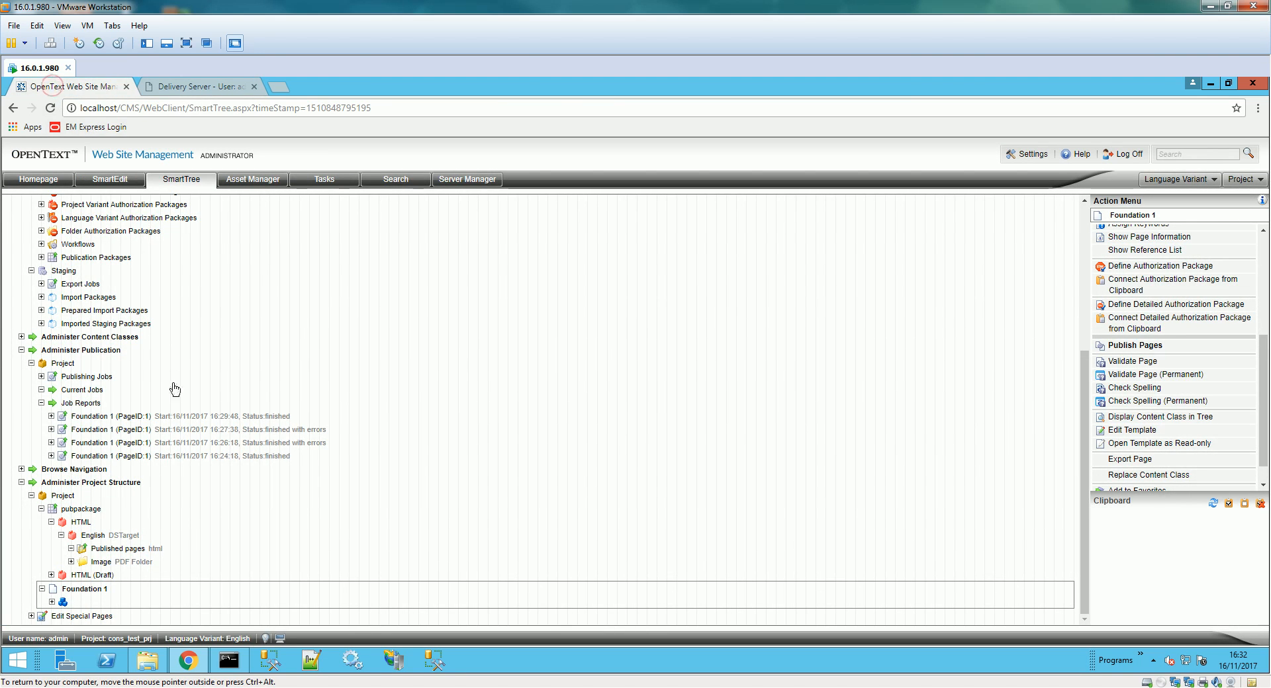
- Reopen the Foundation template to verify its pdf_folder reference now reads type="external"
click(101, 600)
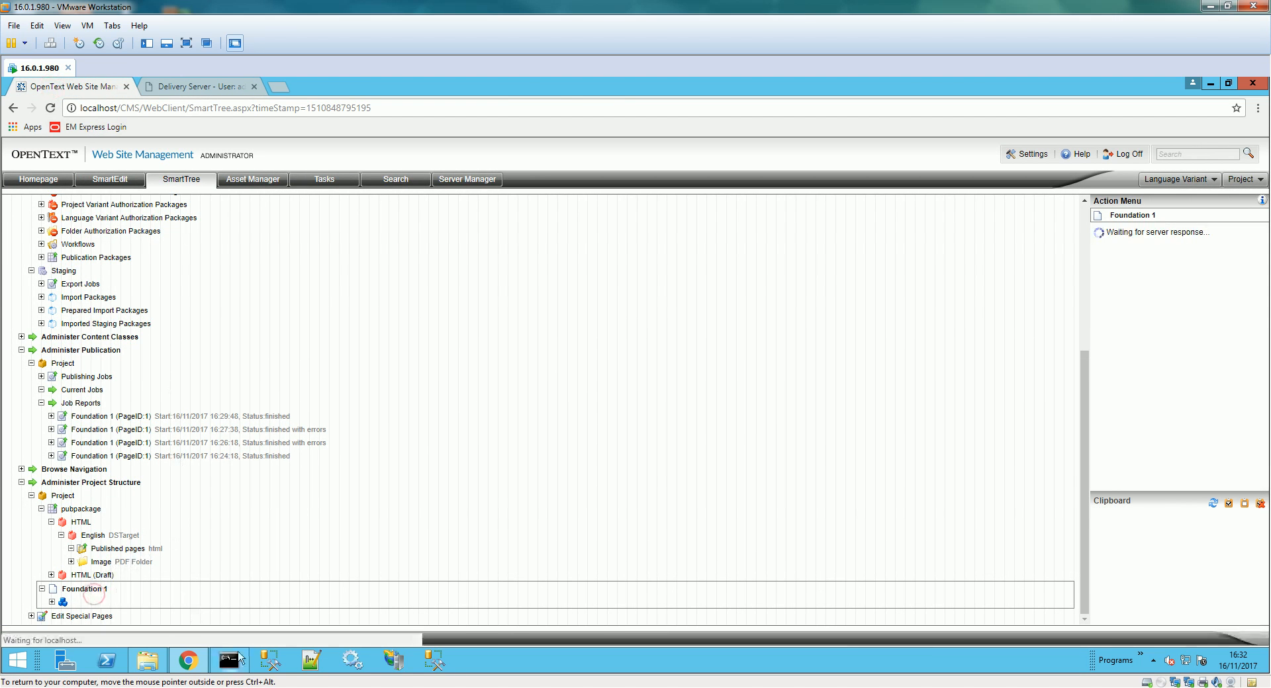
click(189, 659)
click(189, 660)
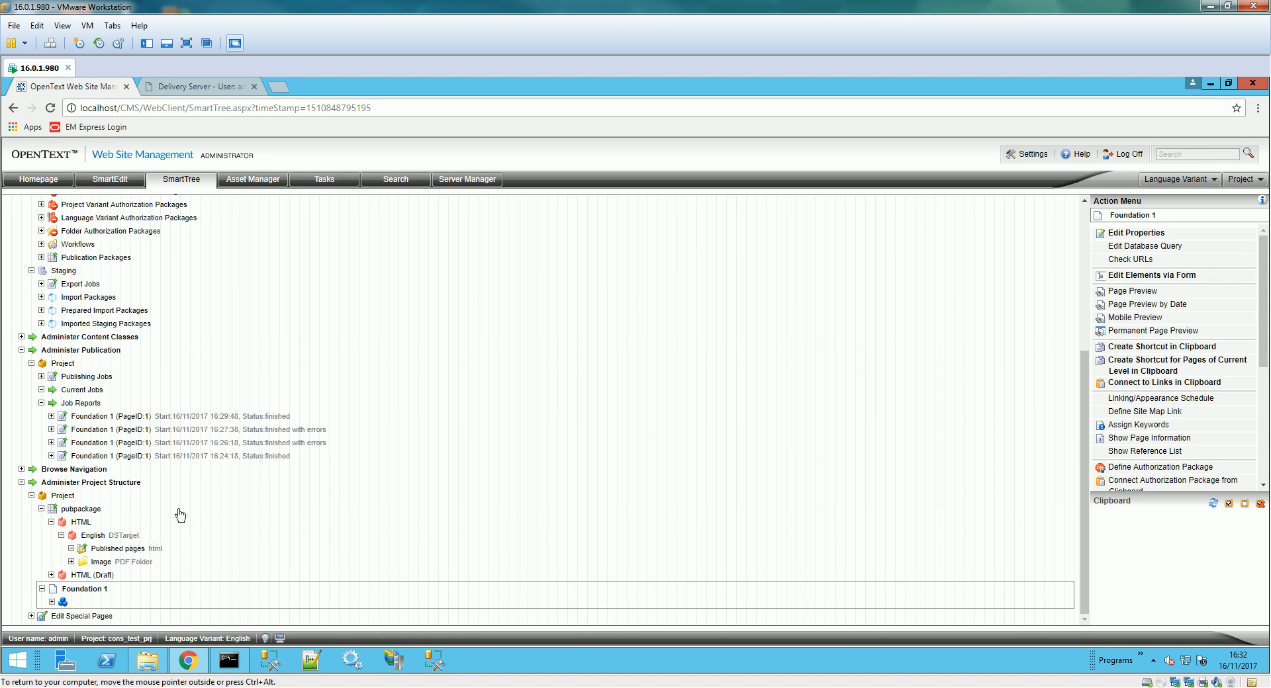
drag(1265, 296, 1265, 407)
click(1132, 406)
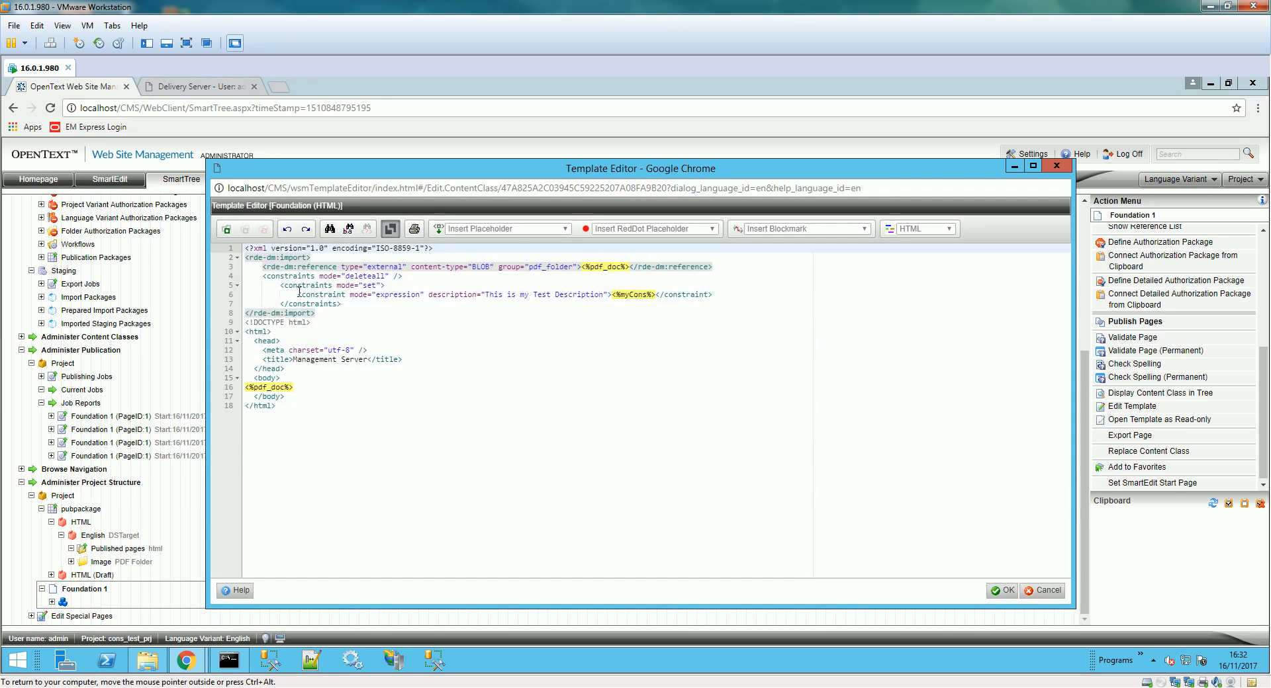
drag(367, 267, 379, 268)
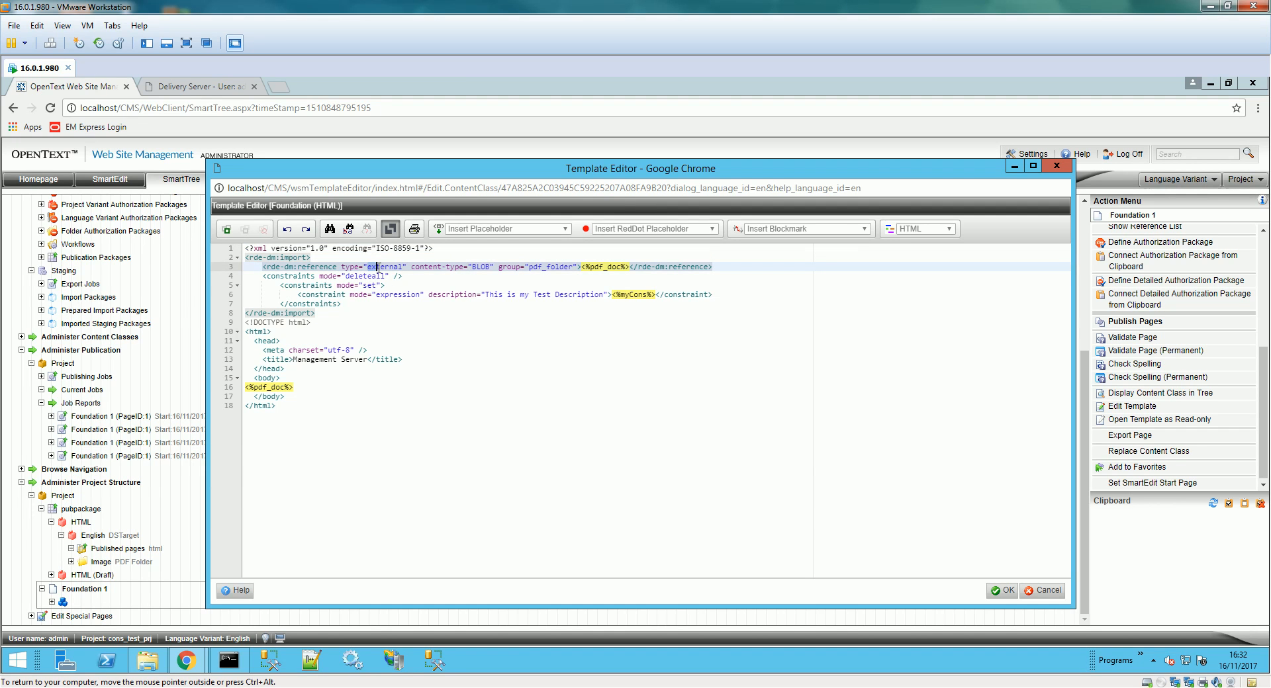
click(1008, 592)
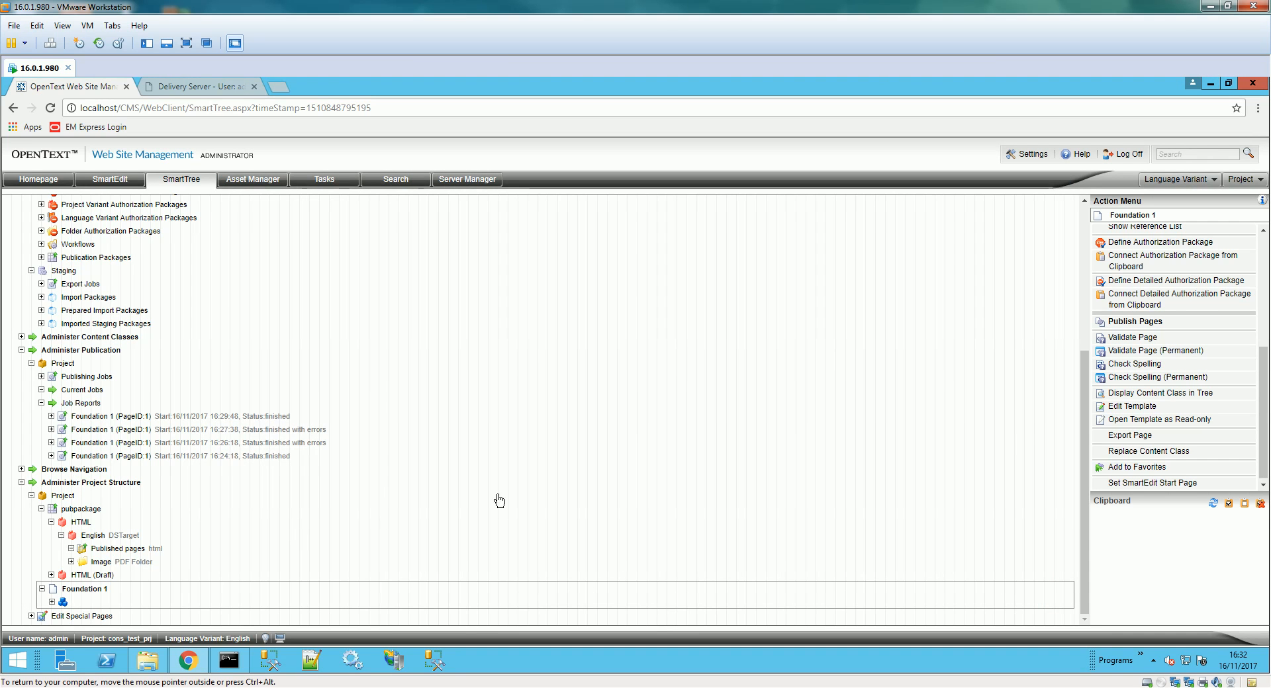
- Publish the Foundation 1 page again for English and HTML
scroll(1172, 403, up, 1)
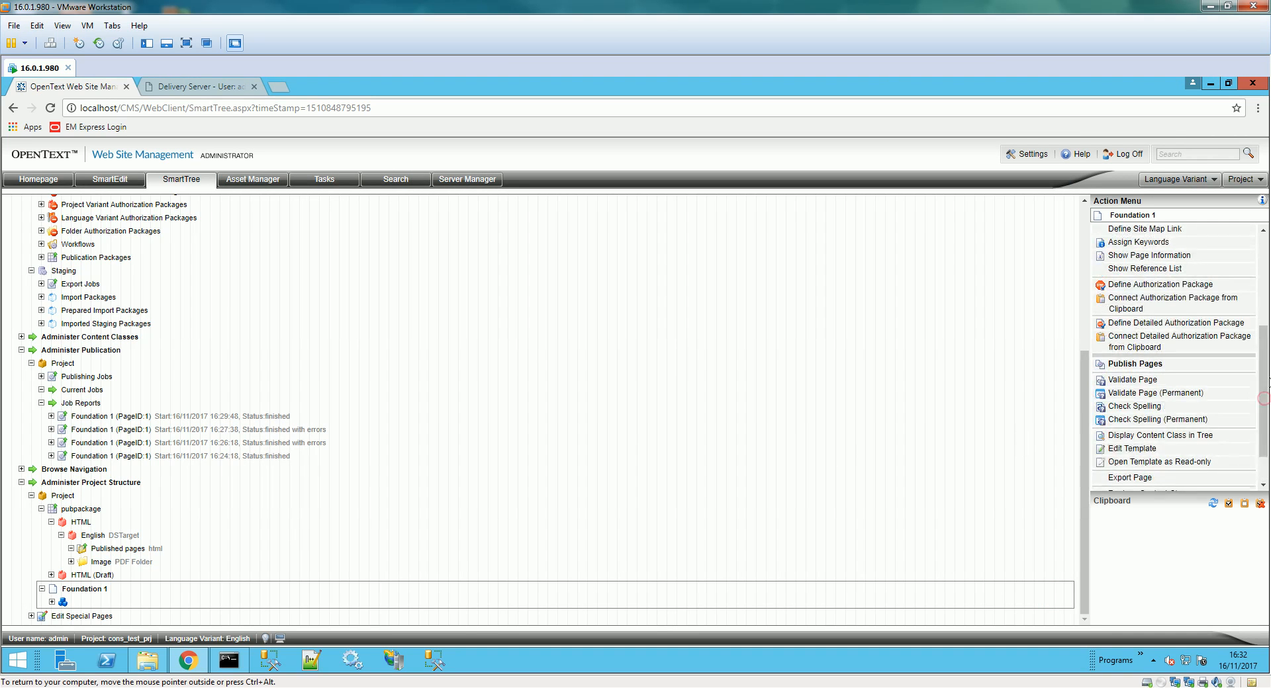
click(1149, 366)
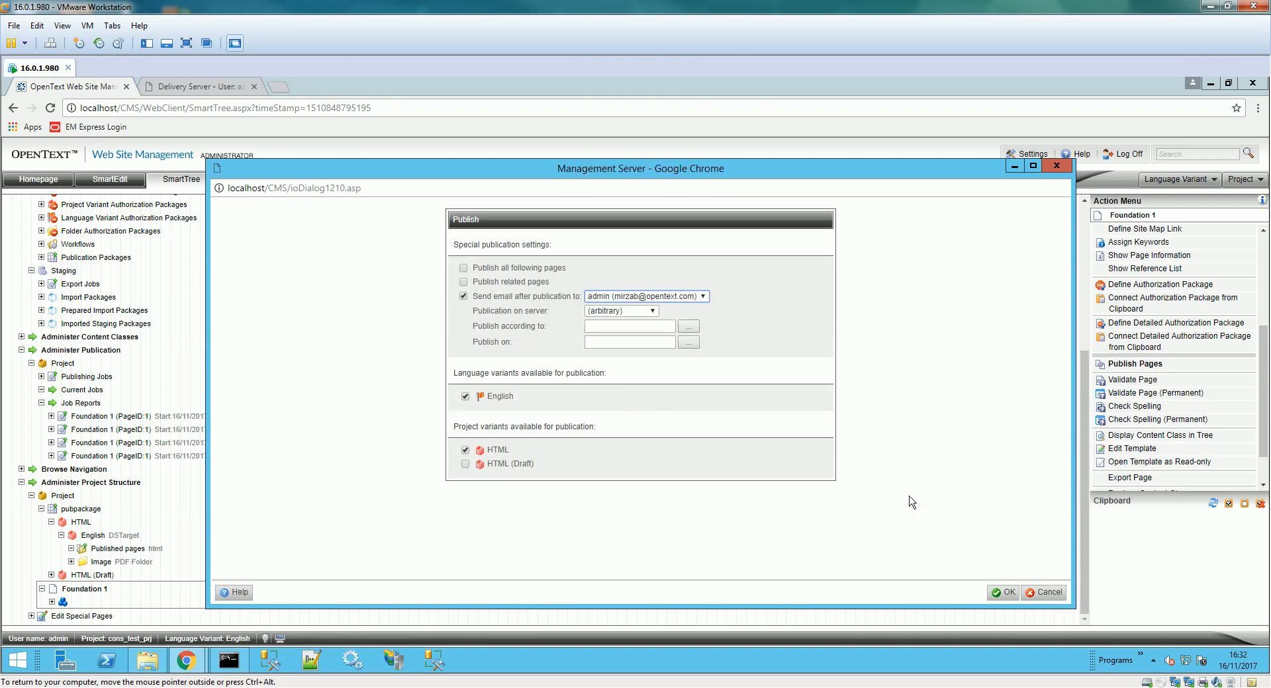
click(1005, 594)
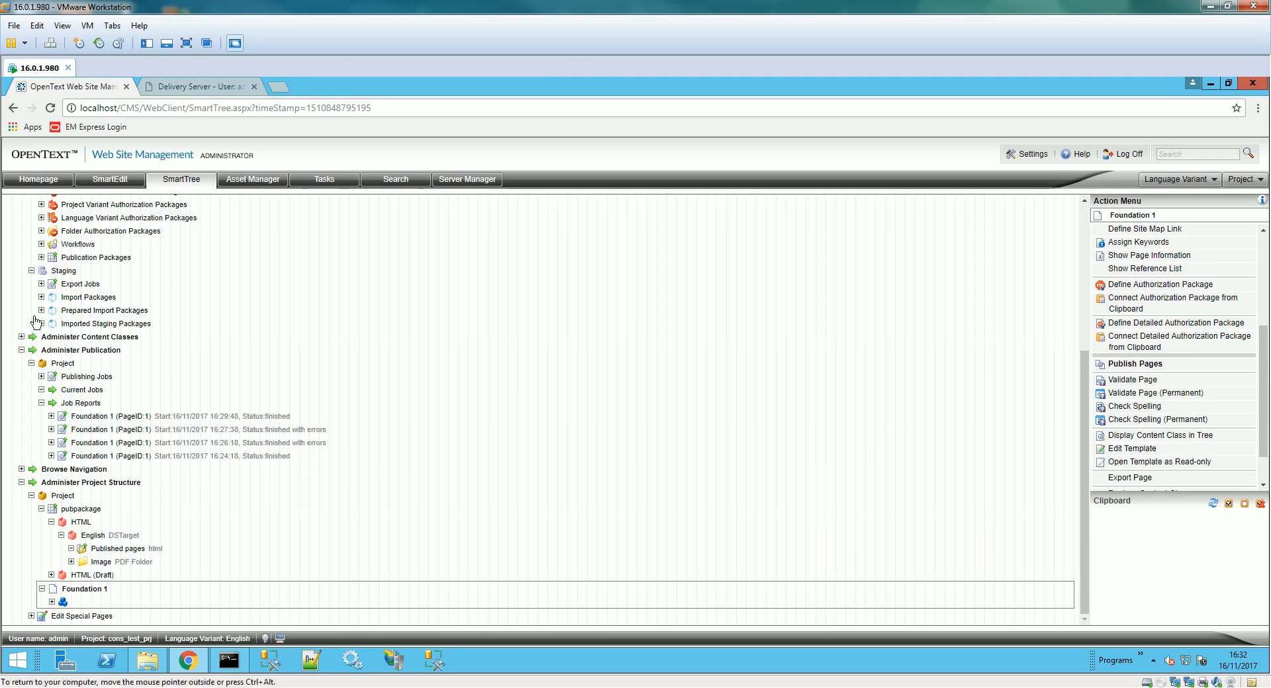
- Refresh the Current Jobs list repeatedly until the Foundation 1 publishing job completes
click(43, 392)
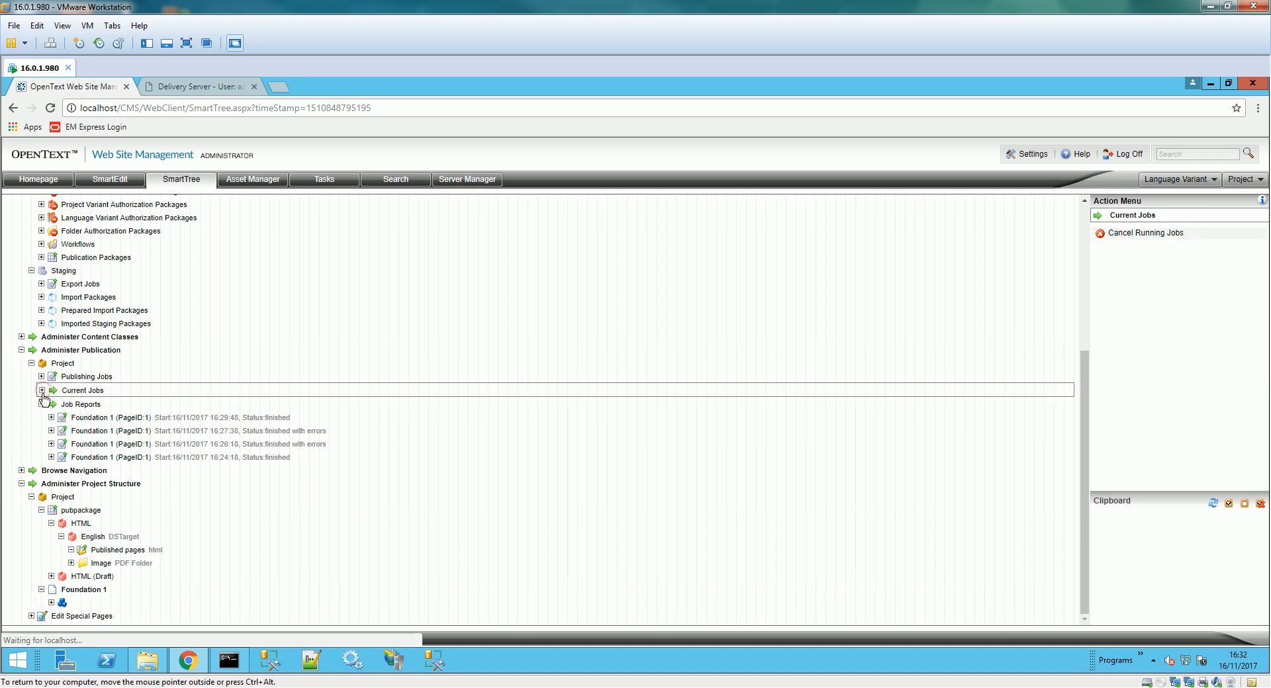
click(42, 391)
click(42, 391)
click(41, 392)
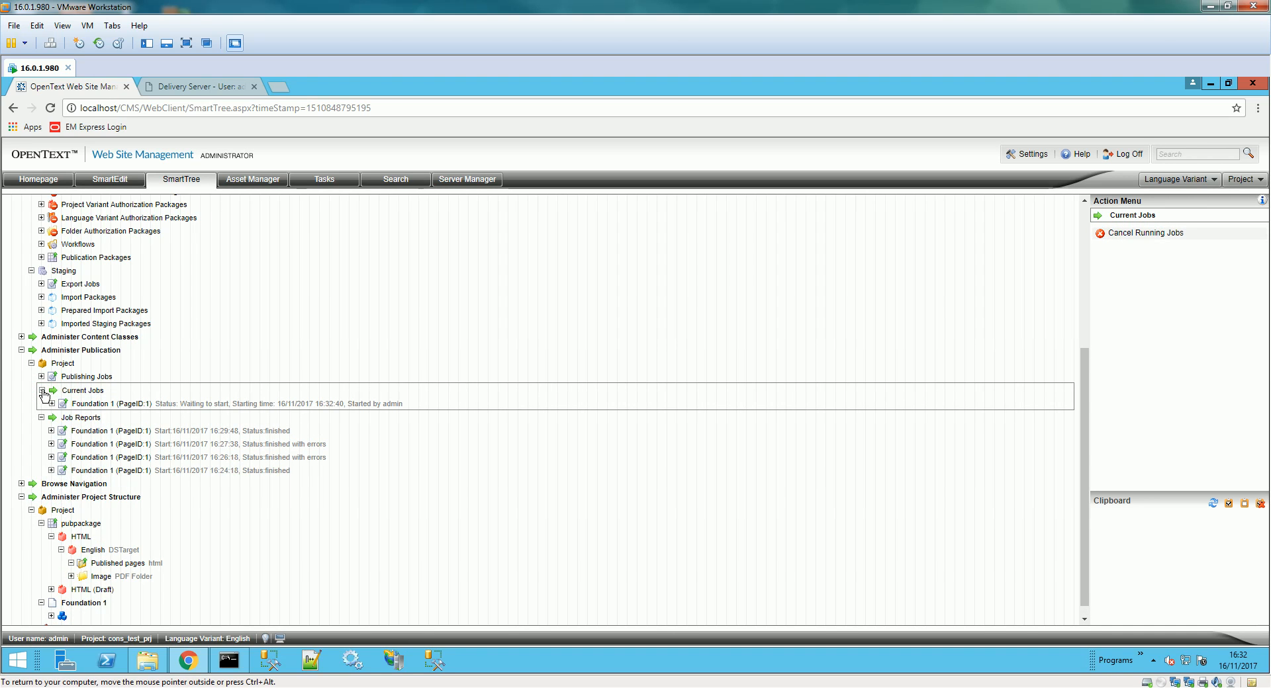
click(42, 390)
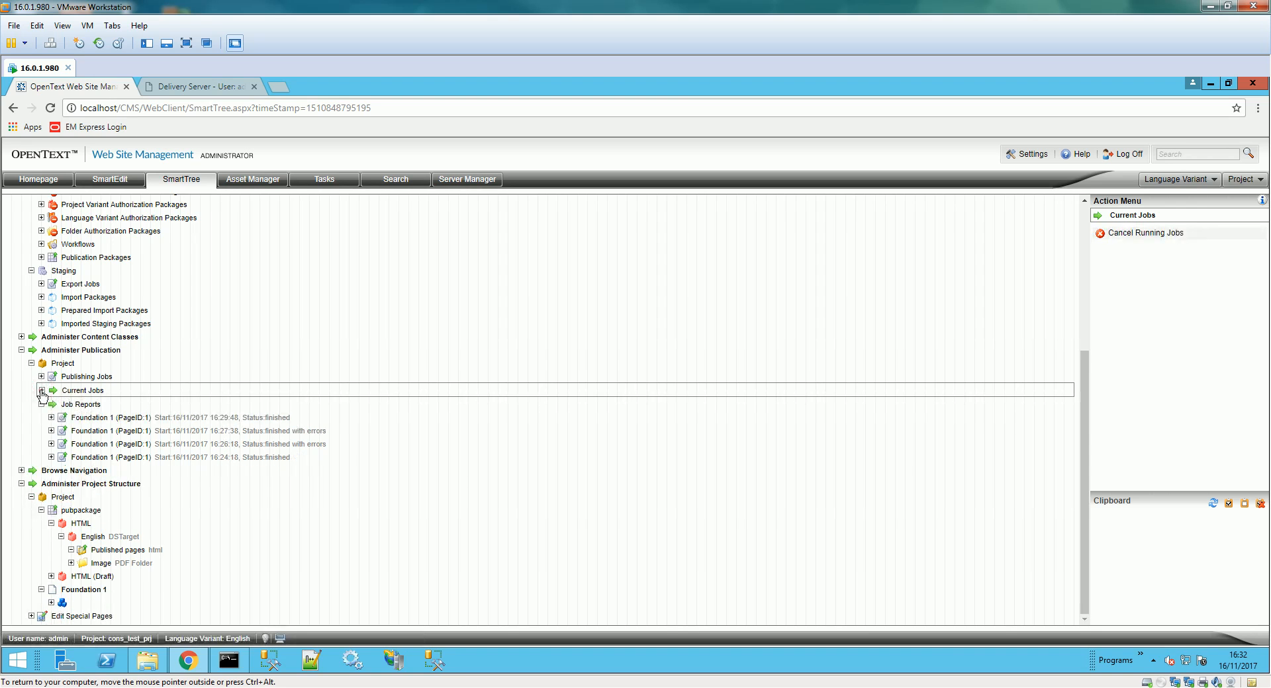
click(1143, 682)
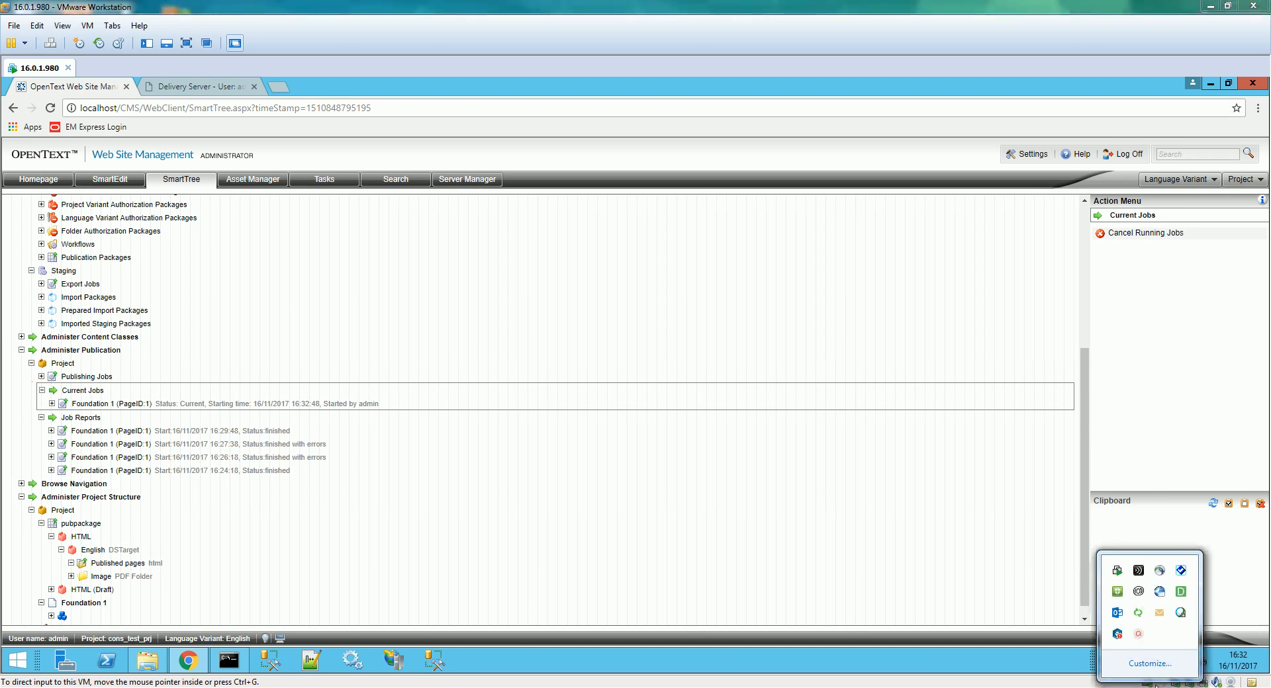
click(1139, 637)
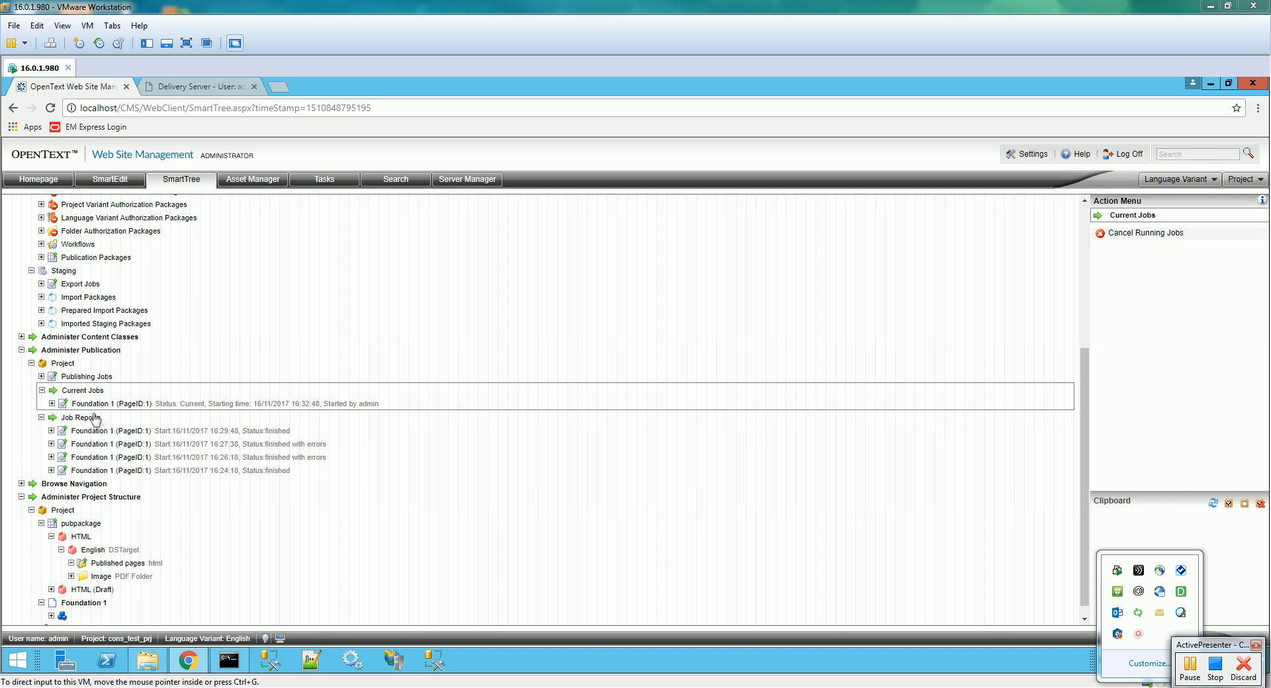
click(42, 391)
click(41, 390)
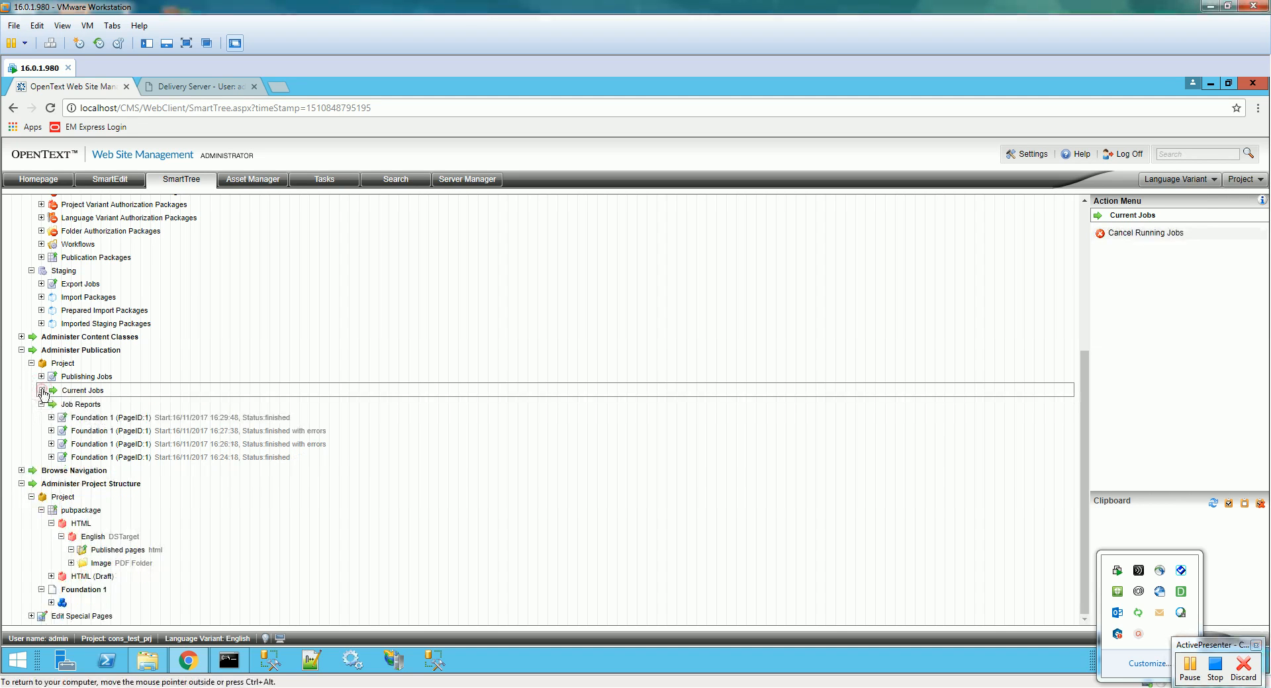
click(41, 390)
click(41, 390)
click(41, 391)
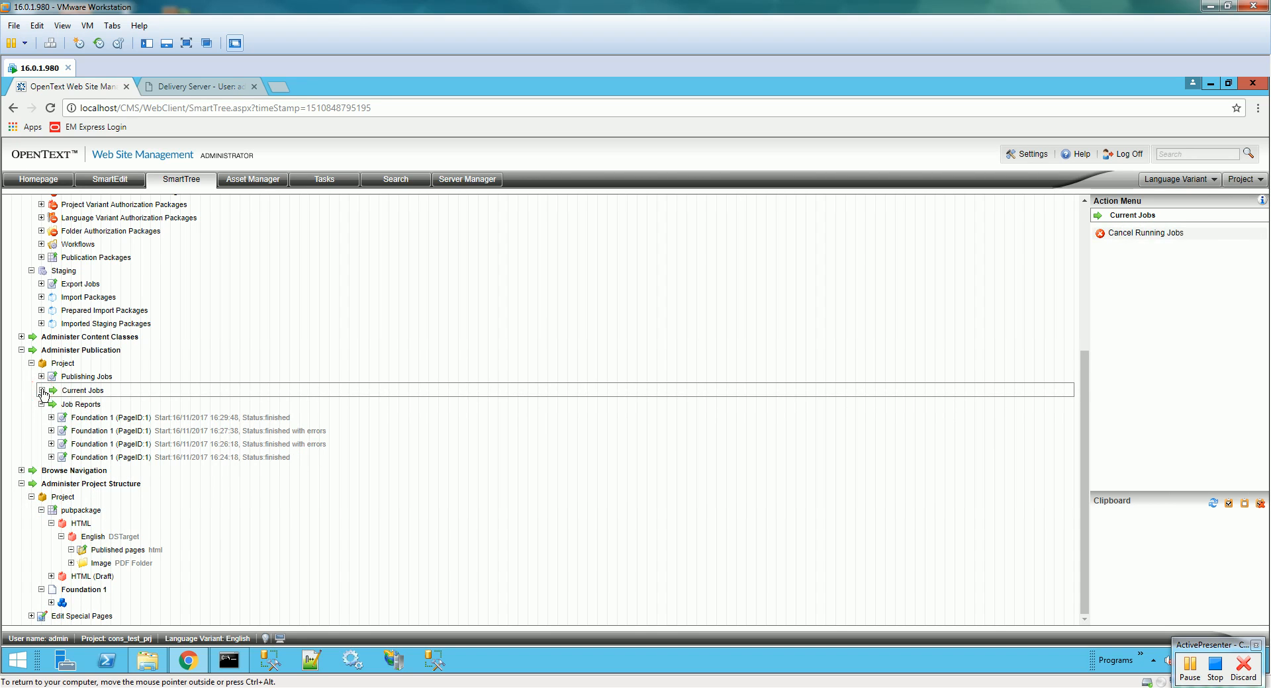
click(42, 391)
- Read the new 16:32:49 job report showing test.pdf and html/1.htm published with status finished
click(42, 404)
click(42, 458)
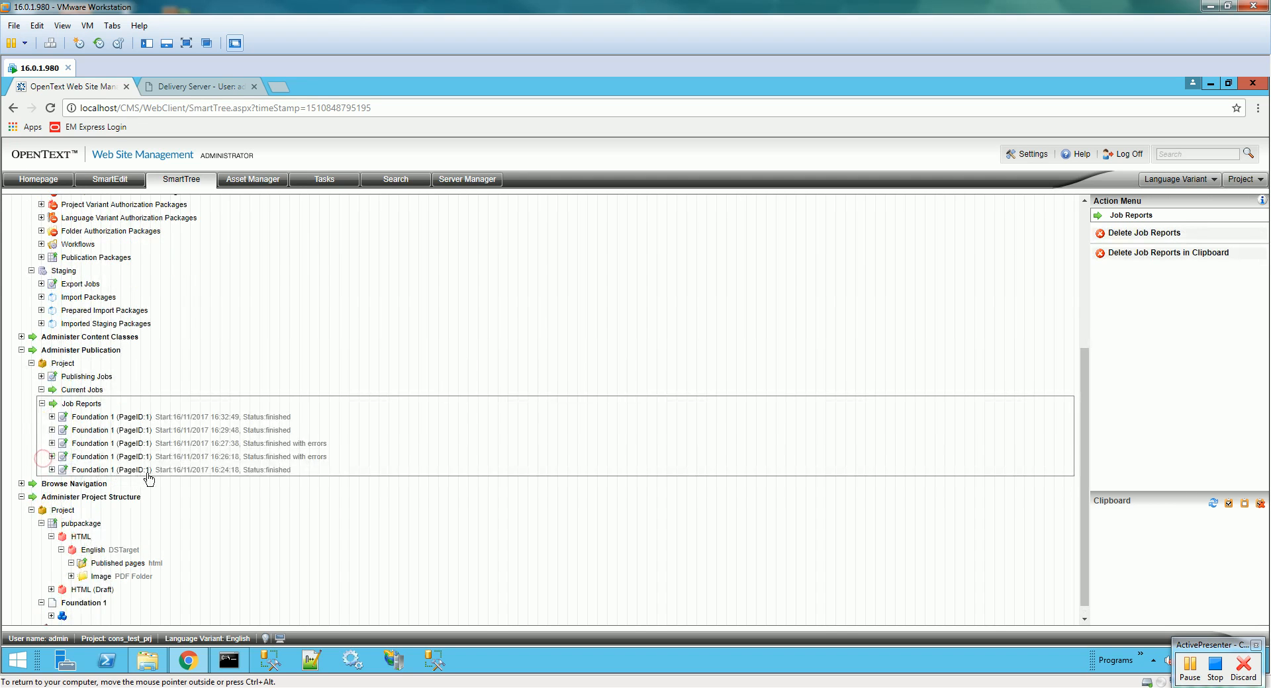
click(255, 418)
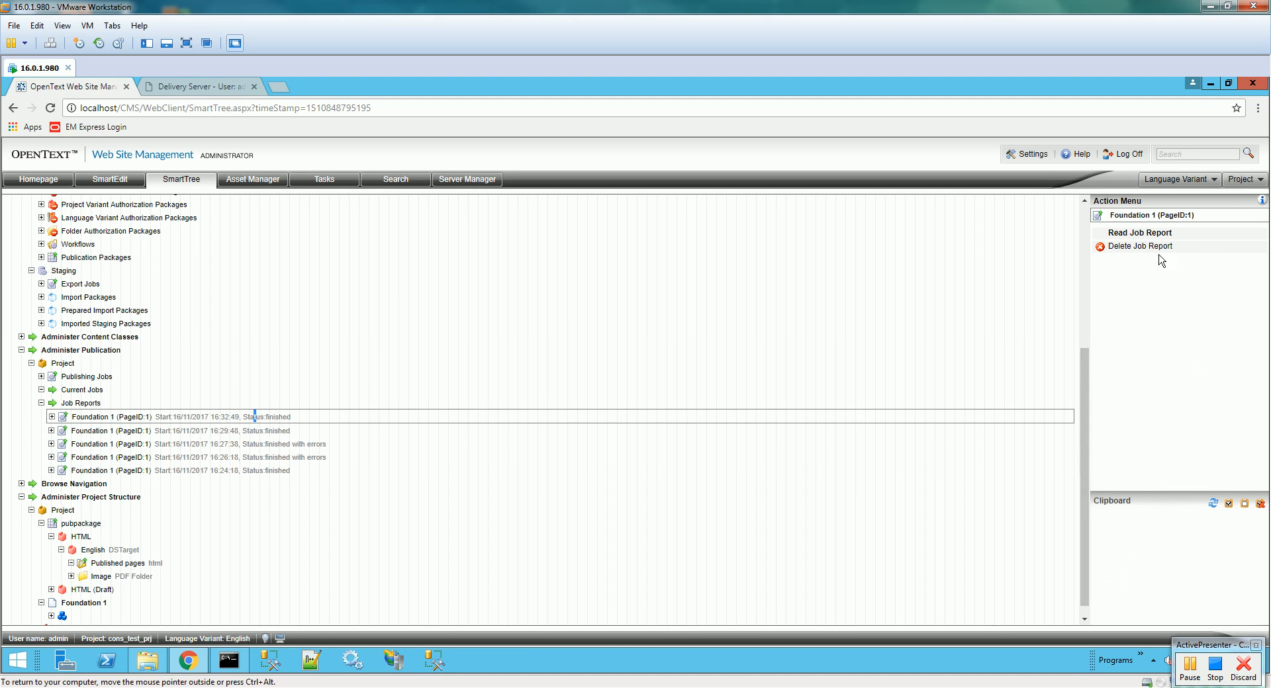
click(1149, 235)
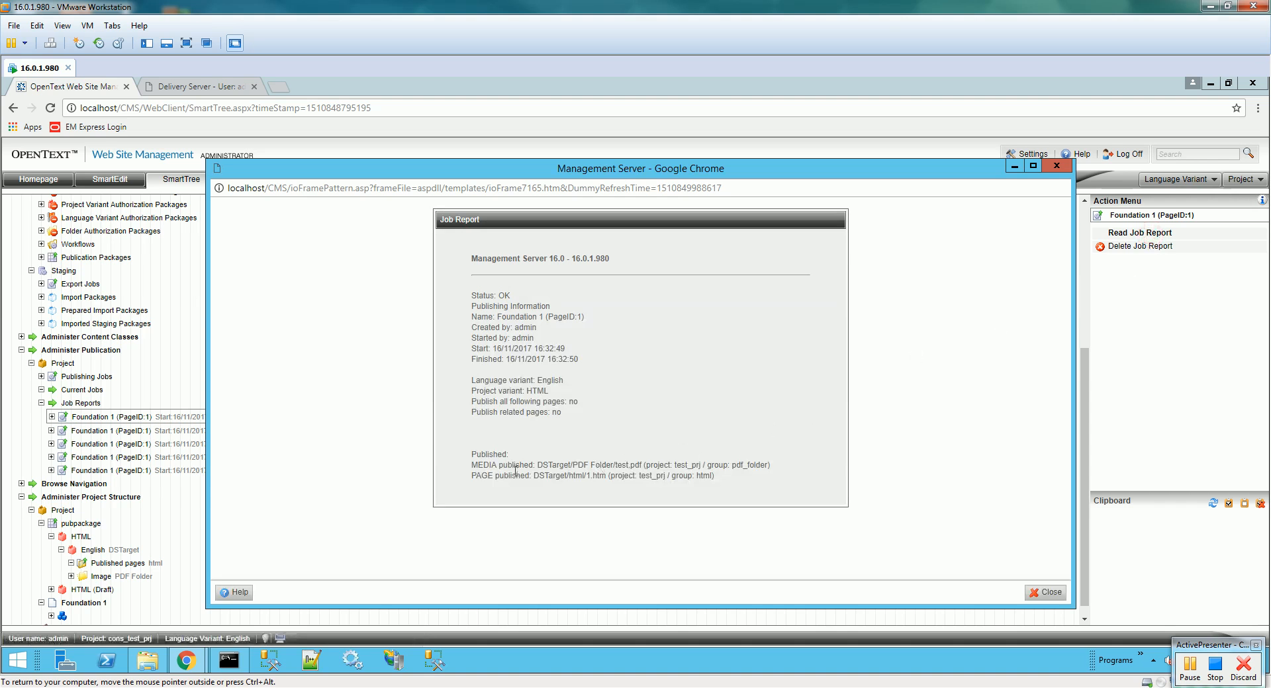
click(1049, 592)
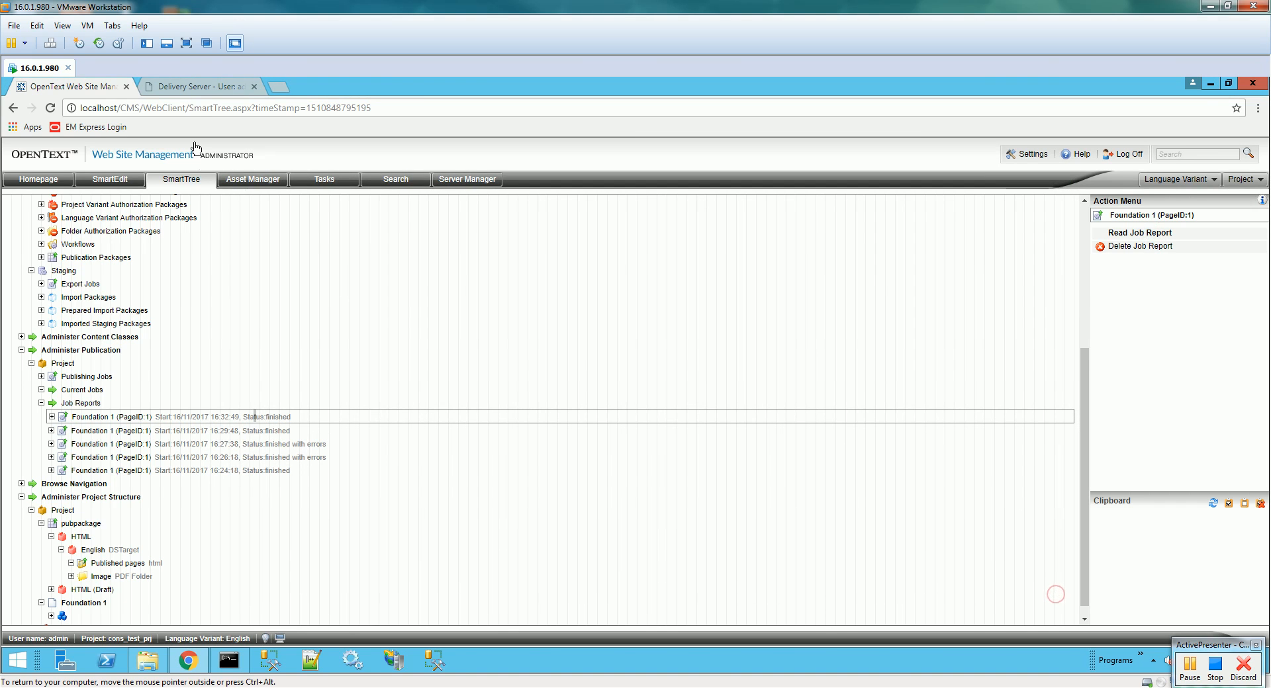
click(198, 86)
- Refresh test_prj's content groups and open test.pdf from the pdf_folder group
click(428, 255)
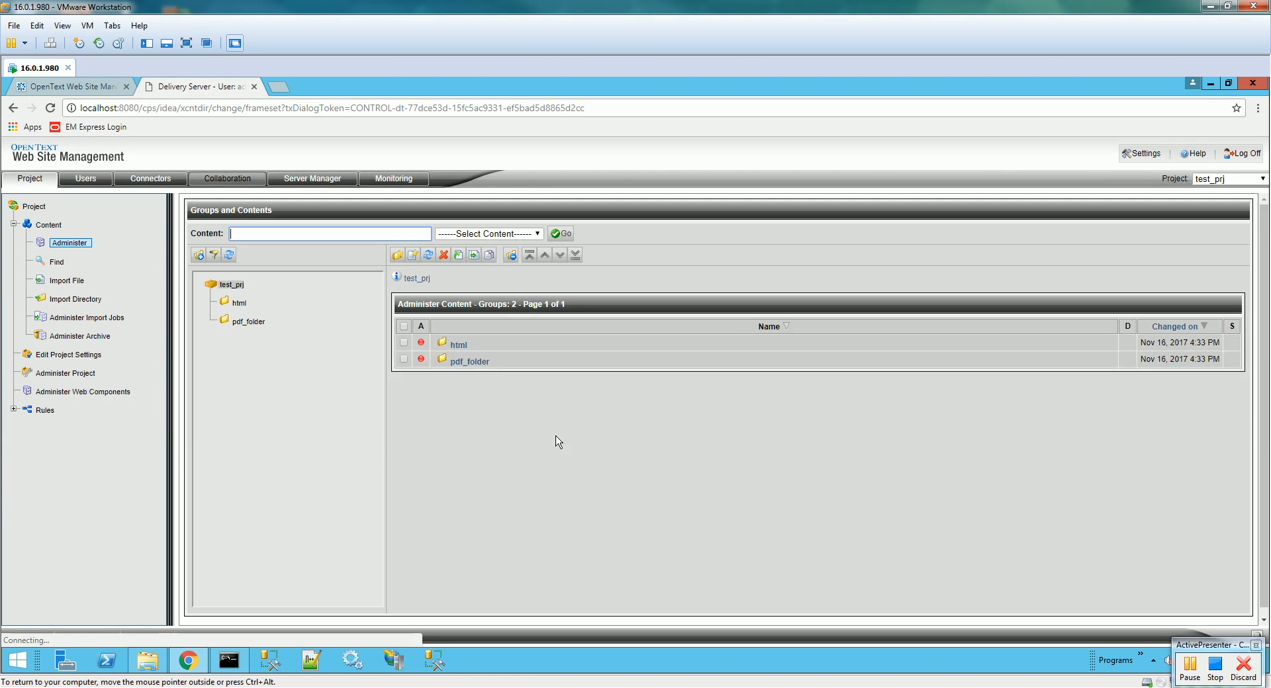
click(458, 345)
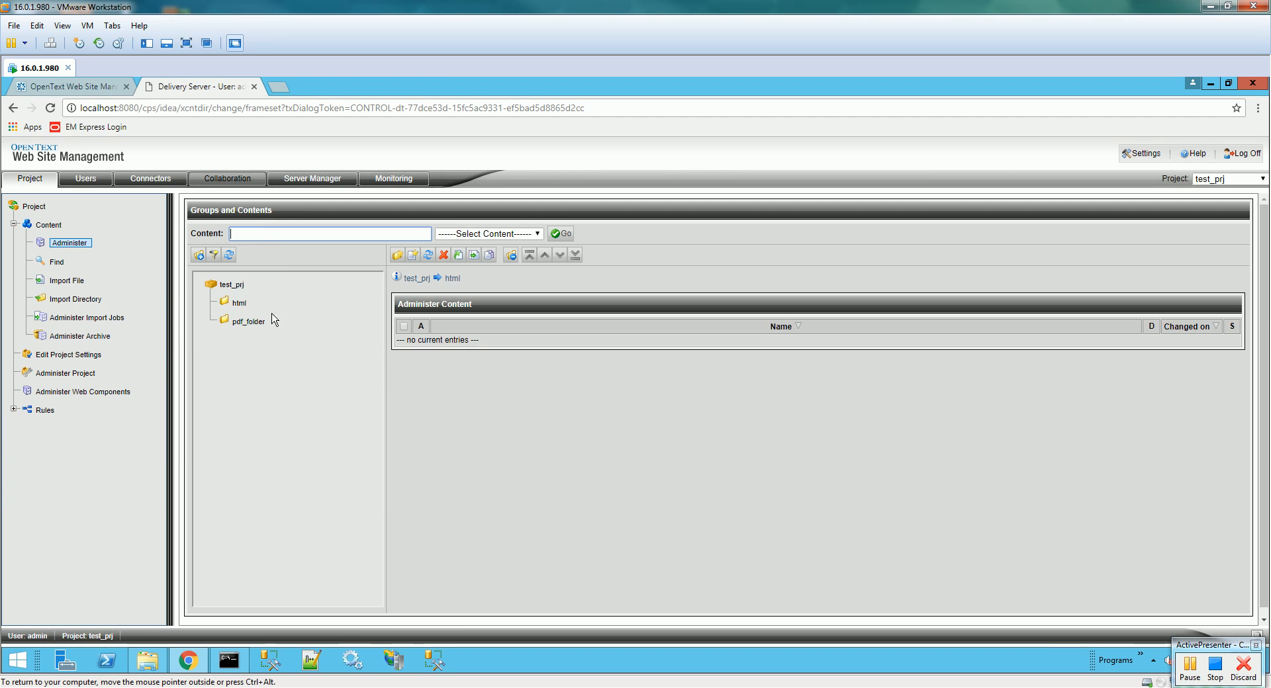
click(240, 322)
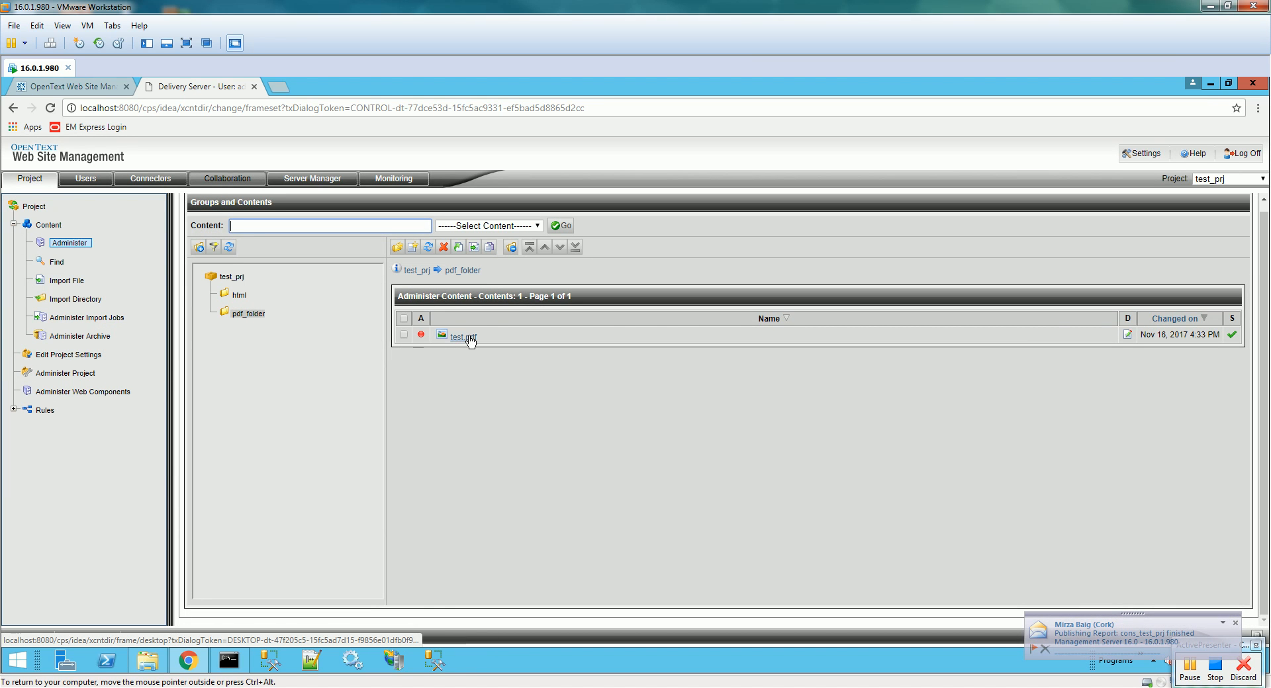
click(463, 338)
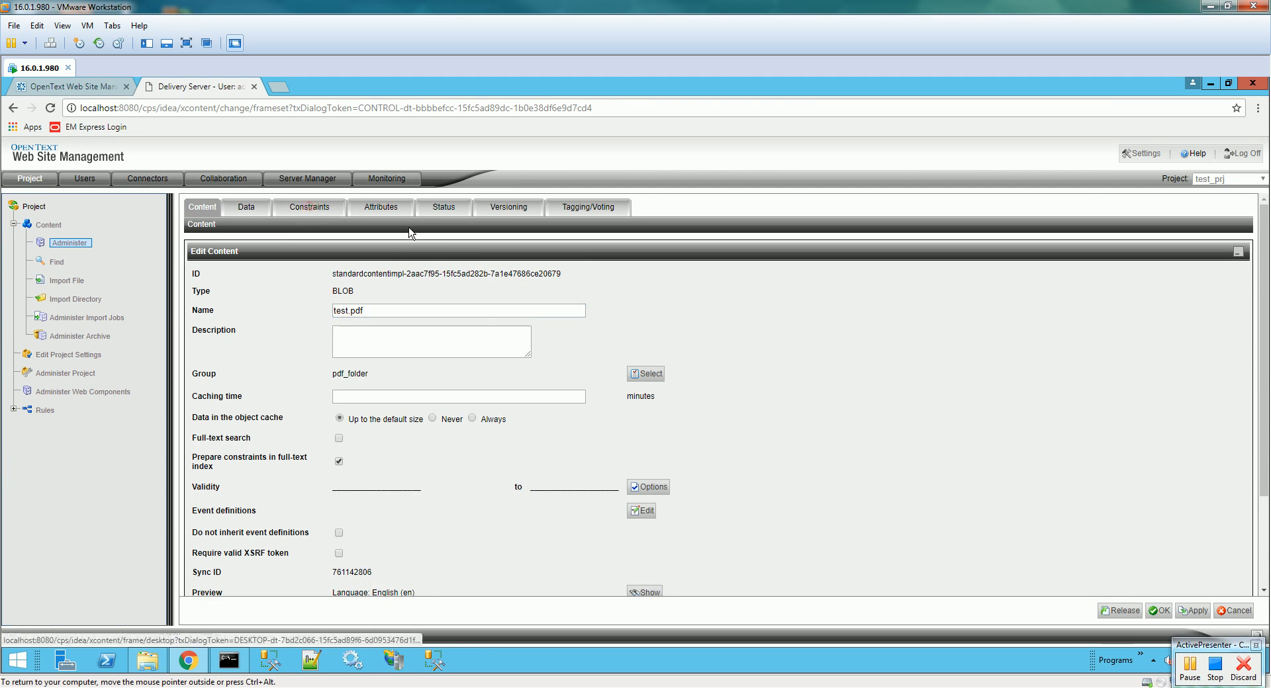
- Confirm test.pdf's expression constraint has the description 'This is my Test Description', then return to Management Server
click(309, 207)
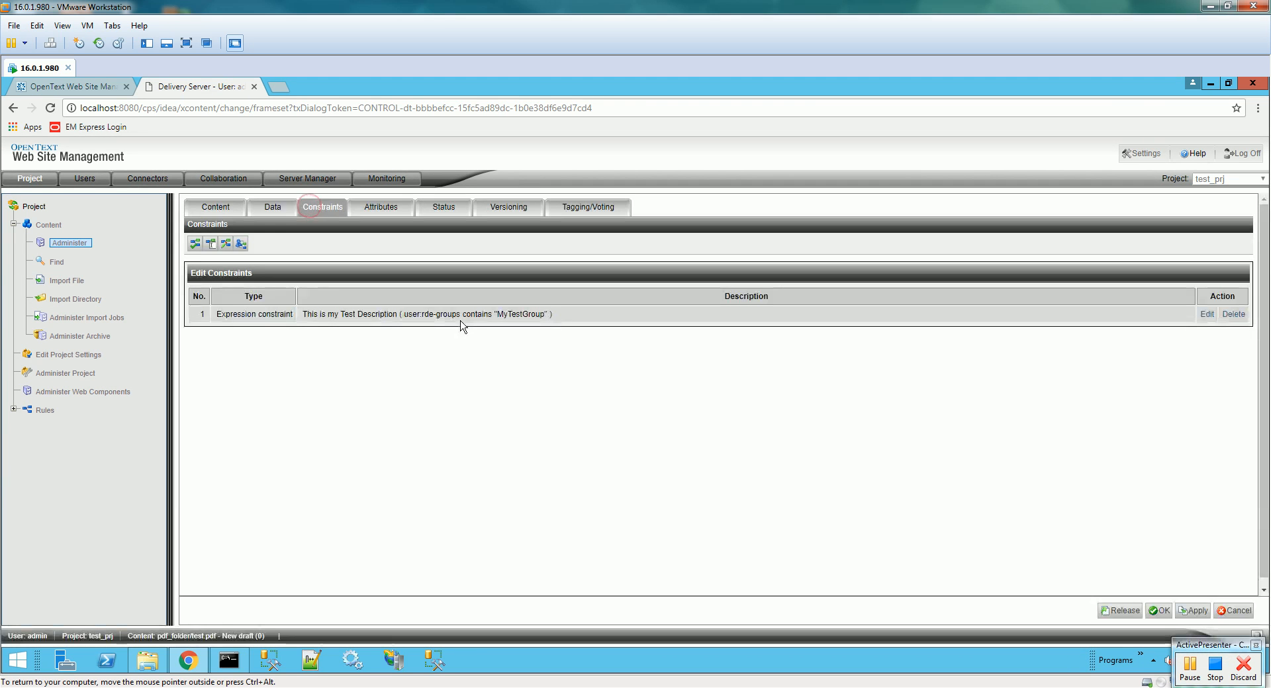
drag(303, 315, 546, 321)
click(314, 317)
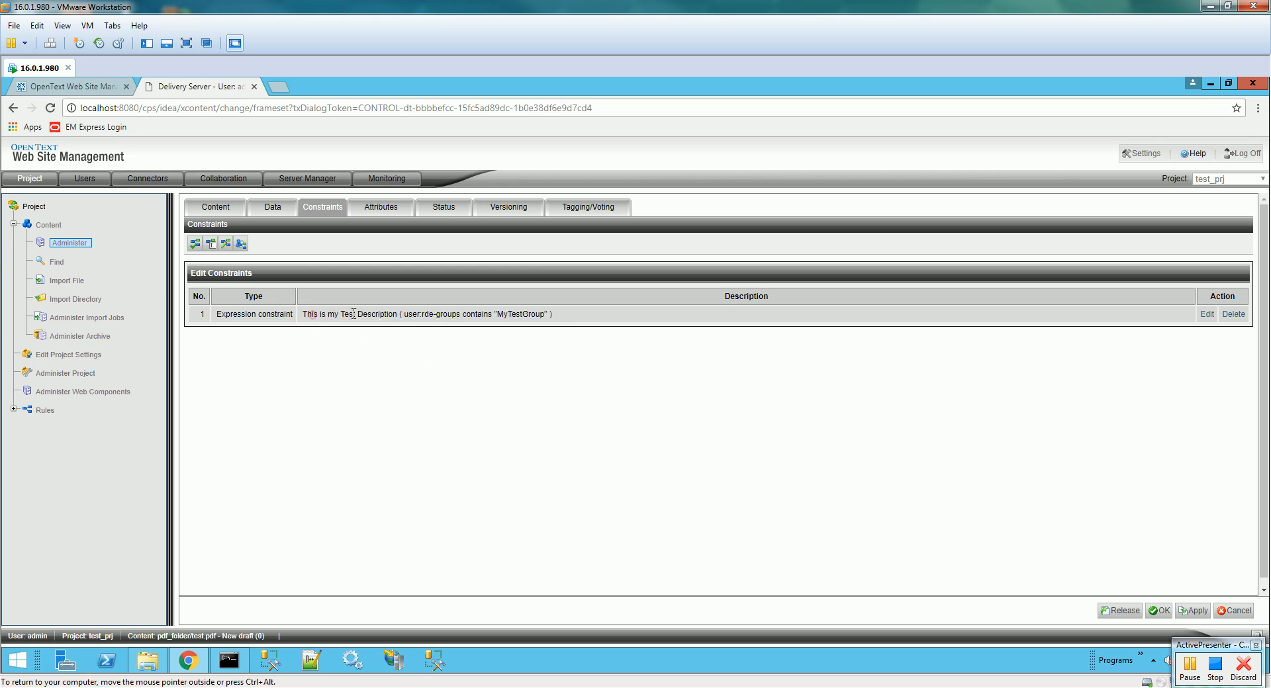
drag(397, 315, 307, 314)
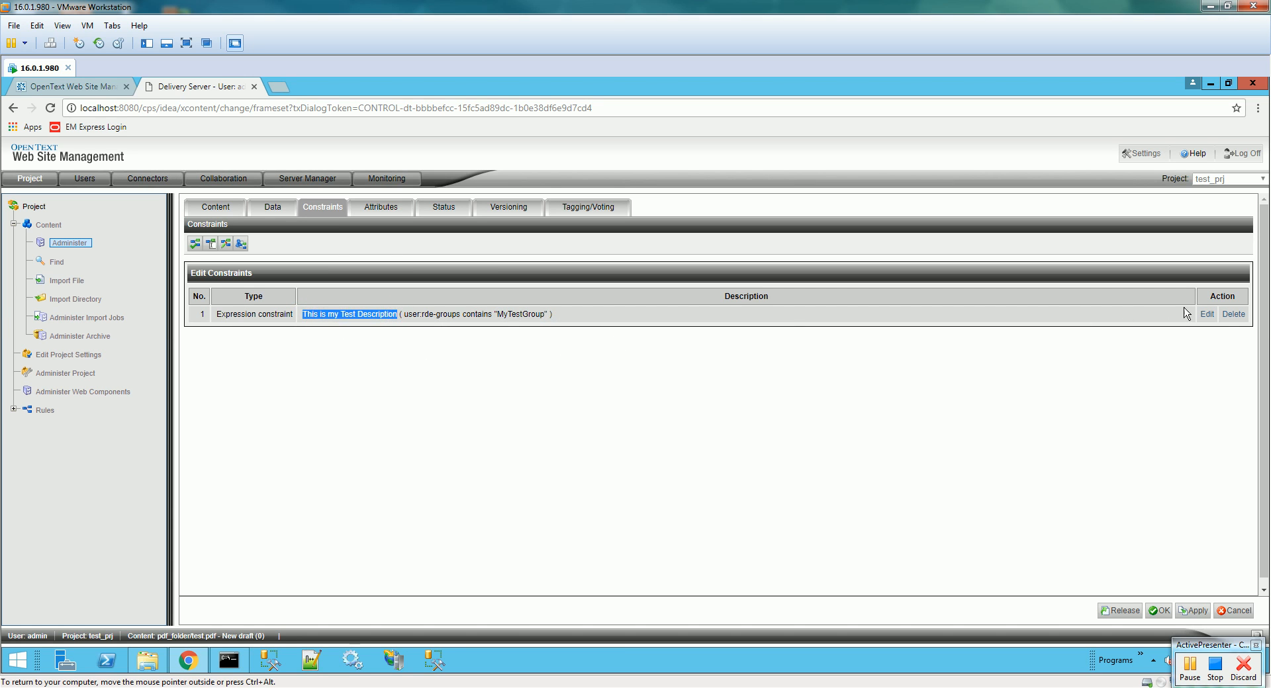
click(1206, 314)
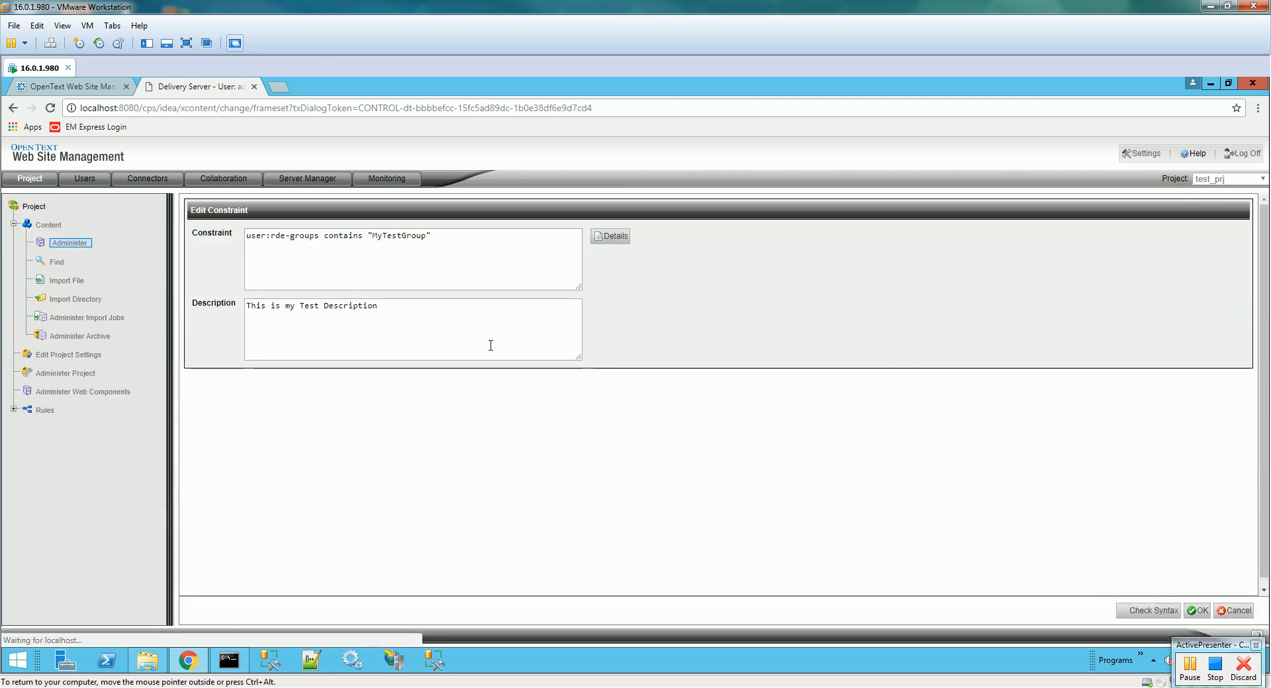
drag(409, 316, 247, 318)
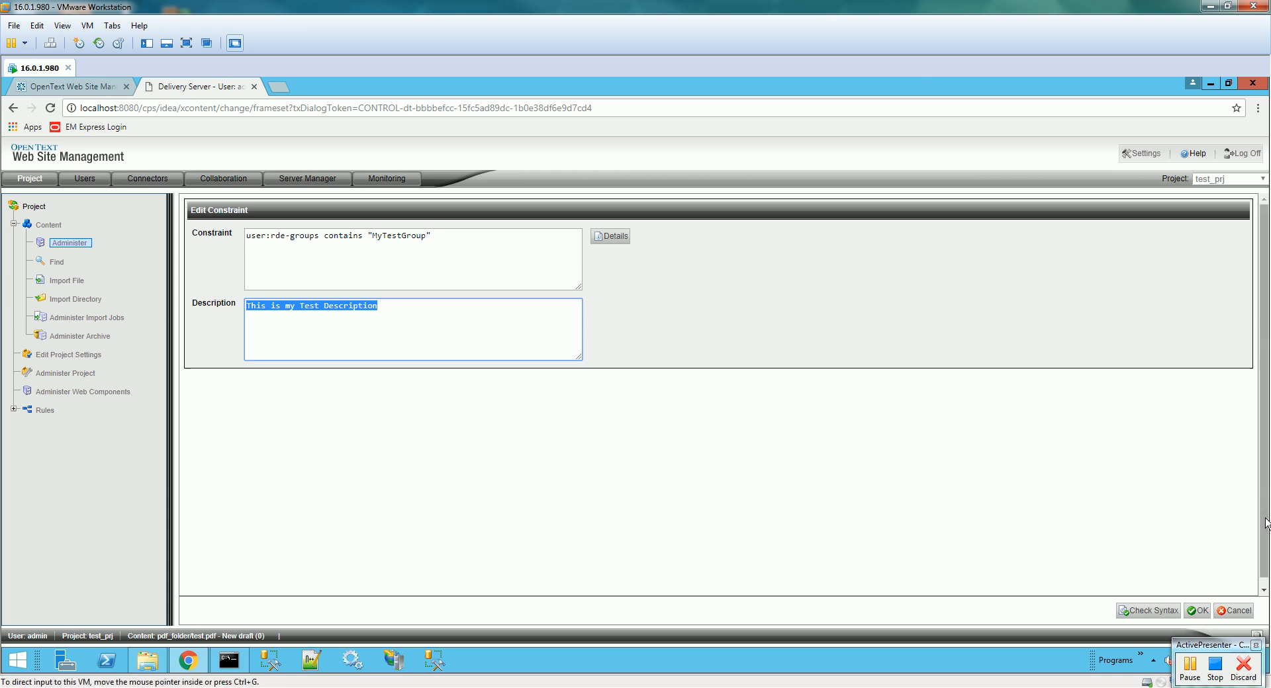
click(1197, 610)
click(94, 87)
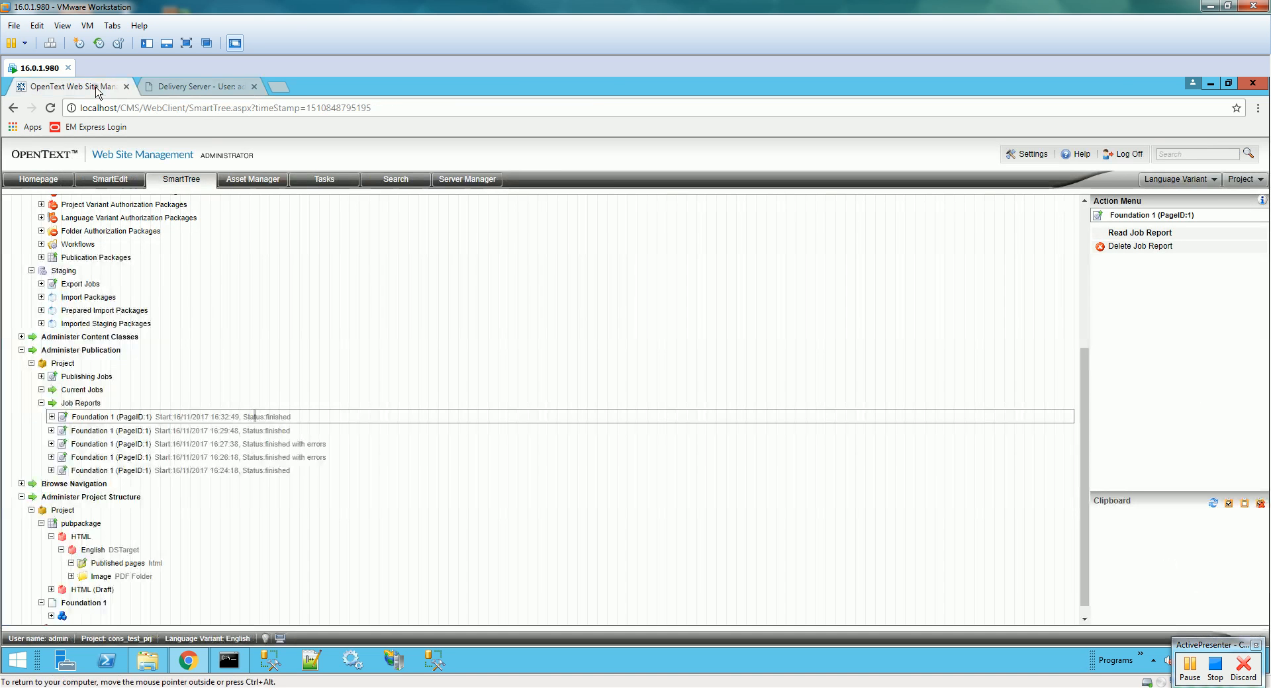
click(86, 603)
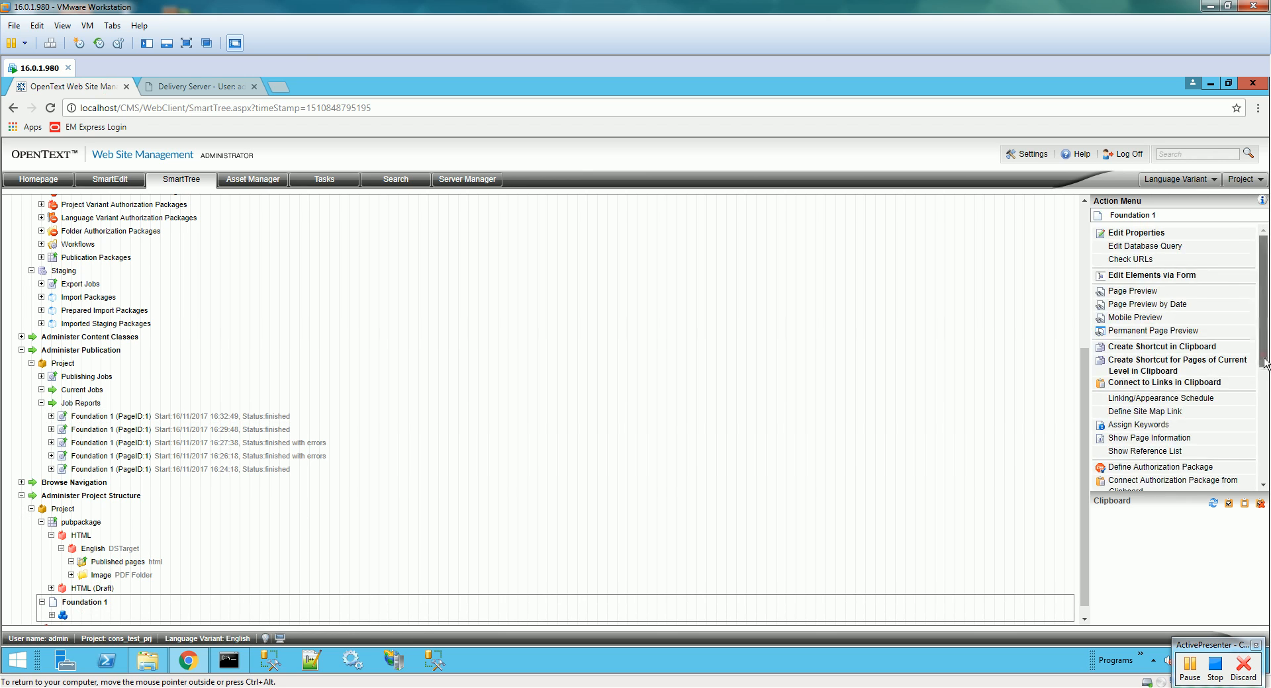
scroll(1244, 360, down, 3)
click(1133, 434)
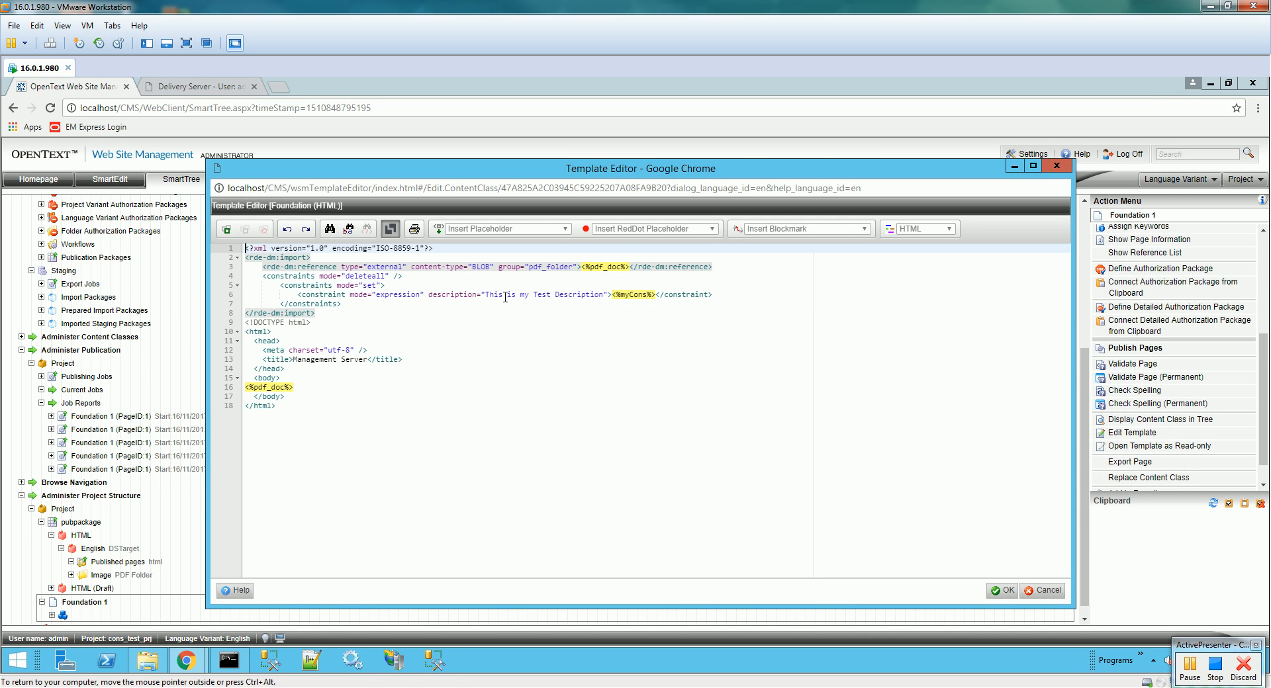
drag(486, 295, 604, 298)
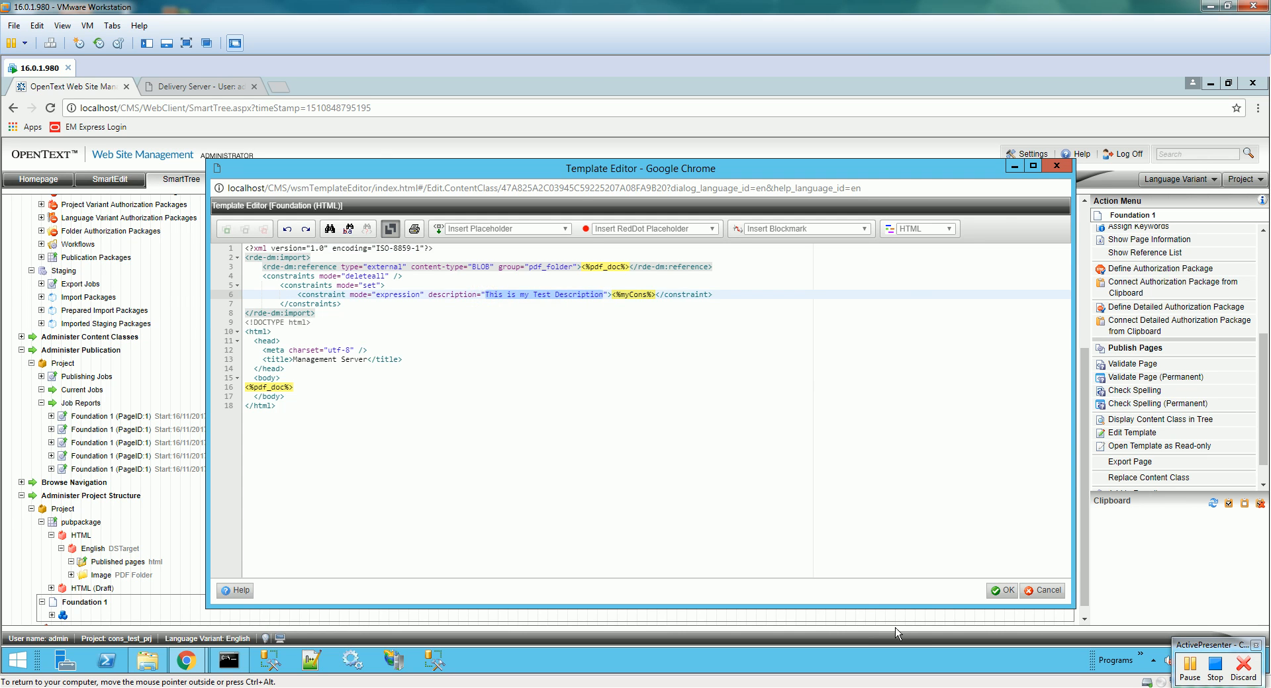
click(1003, 590)
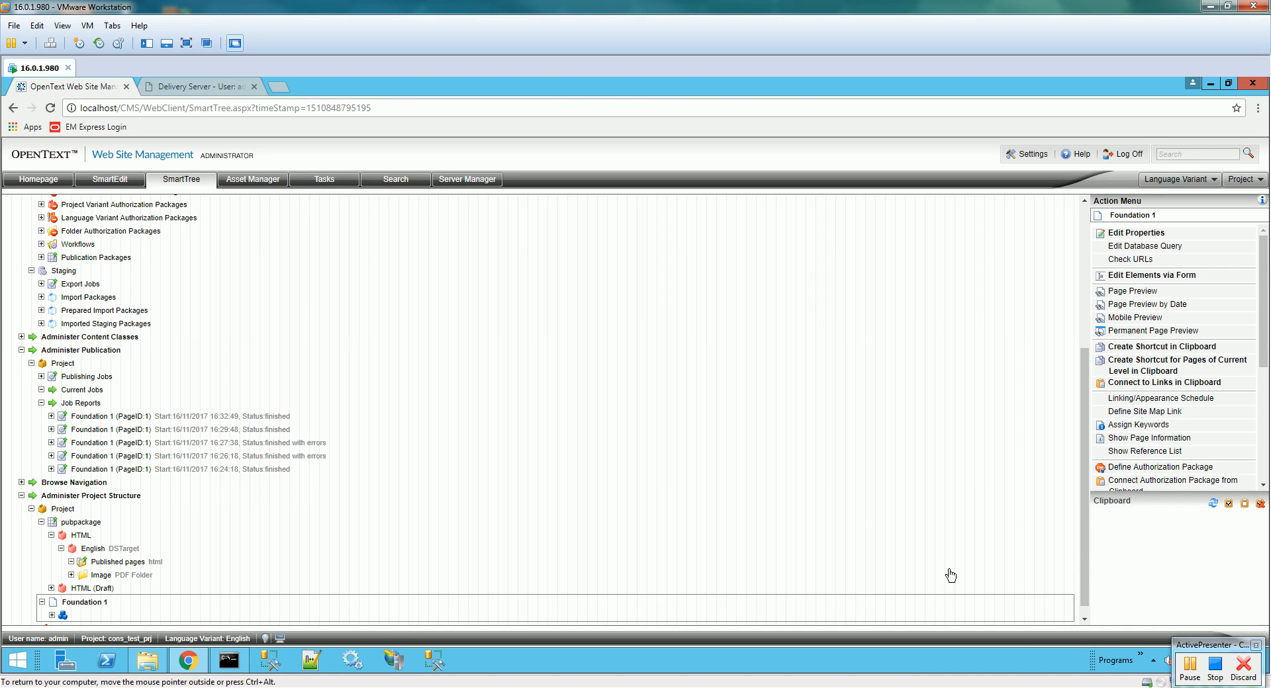
click(1218, 676)
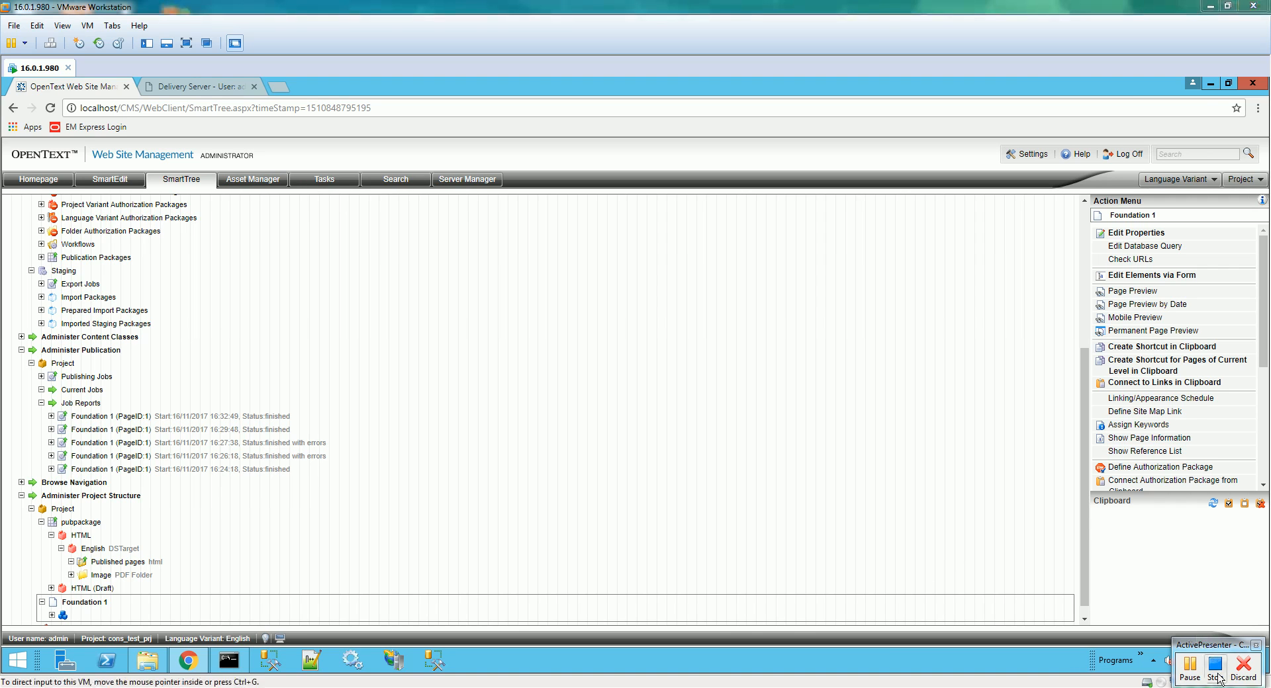